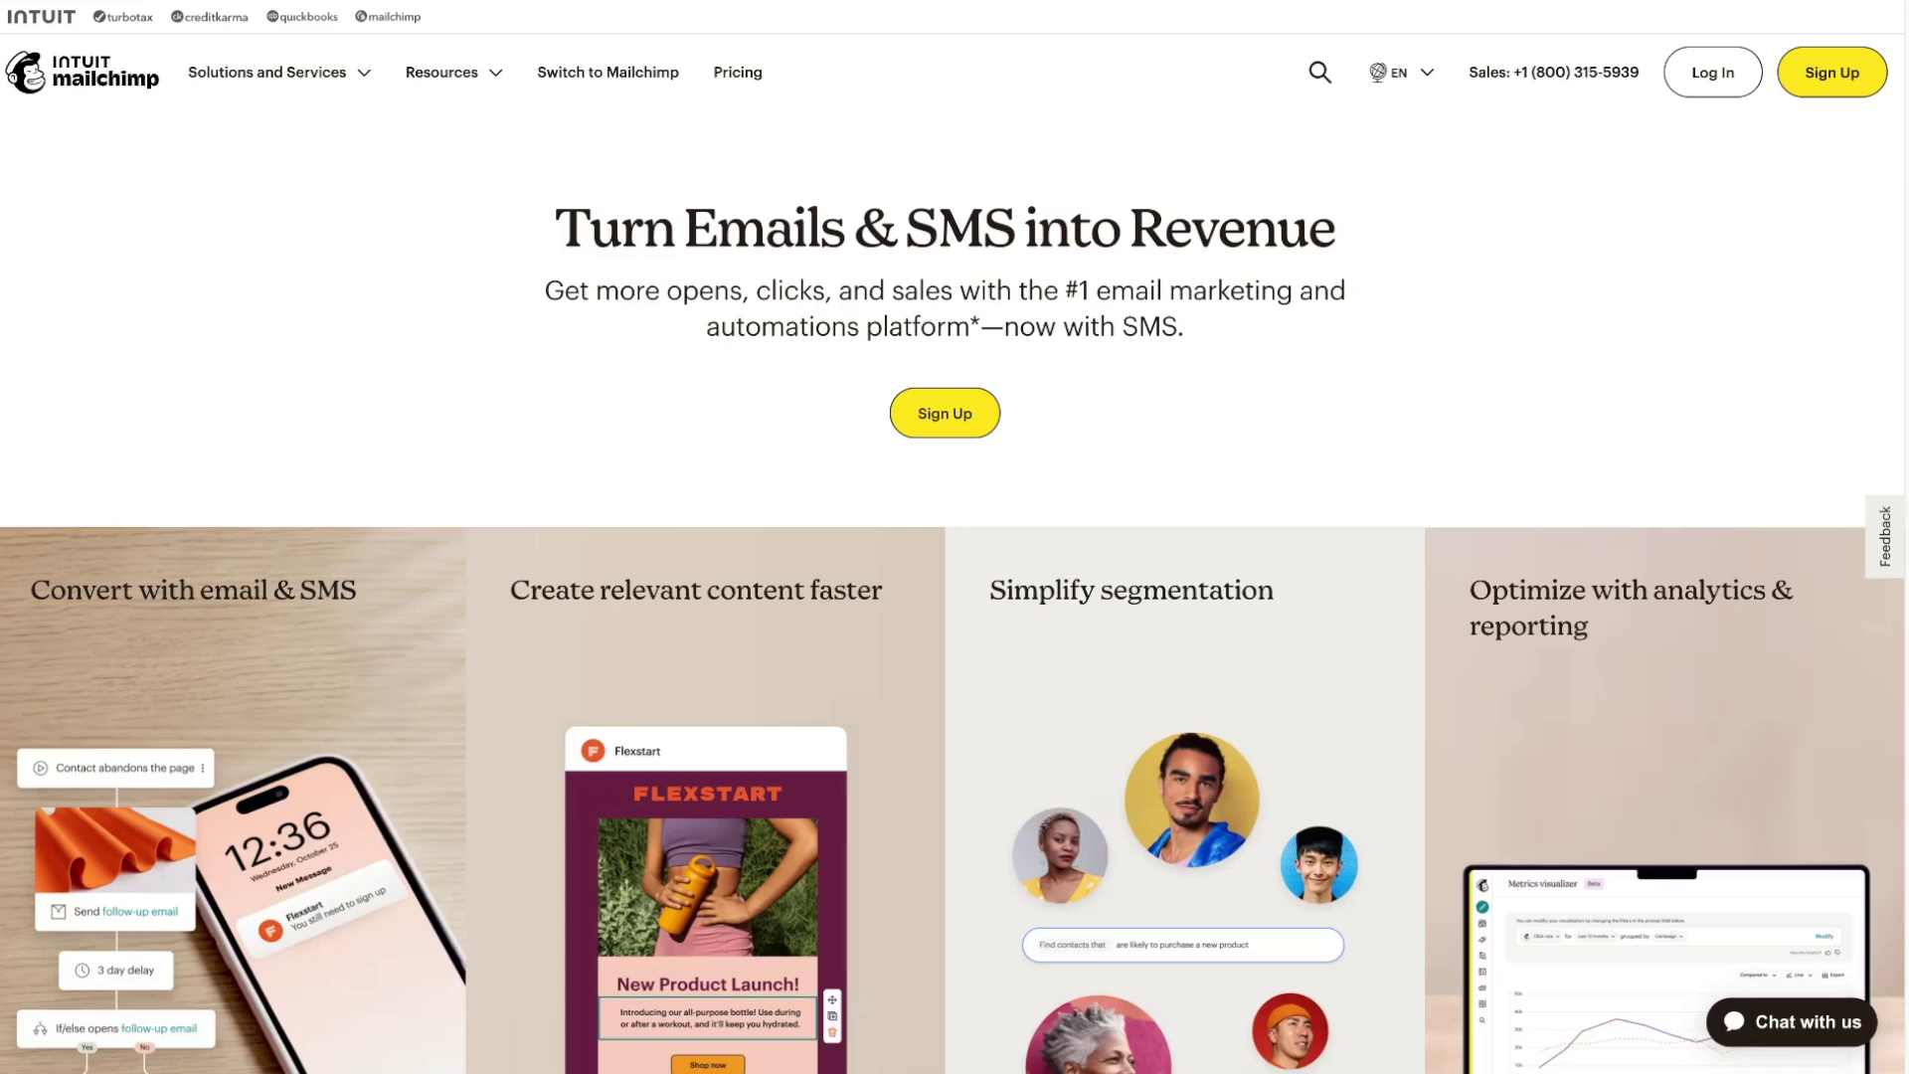
Open Mailchimp's pricing page and bring up the comparison of all marketing plan features
click(364, 77)
click(756, 78)
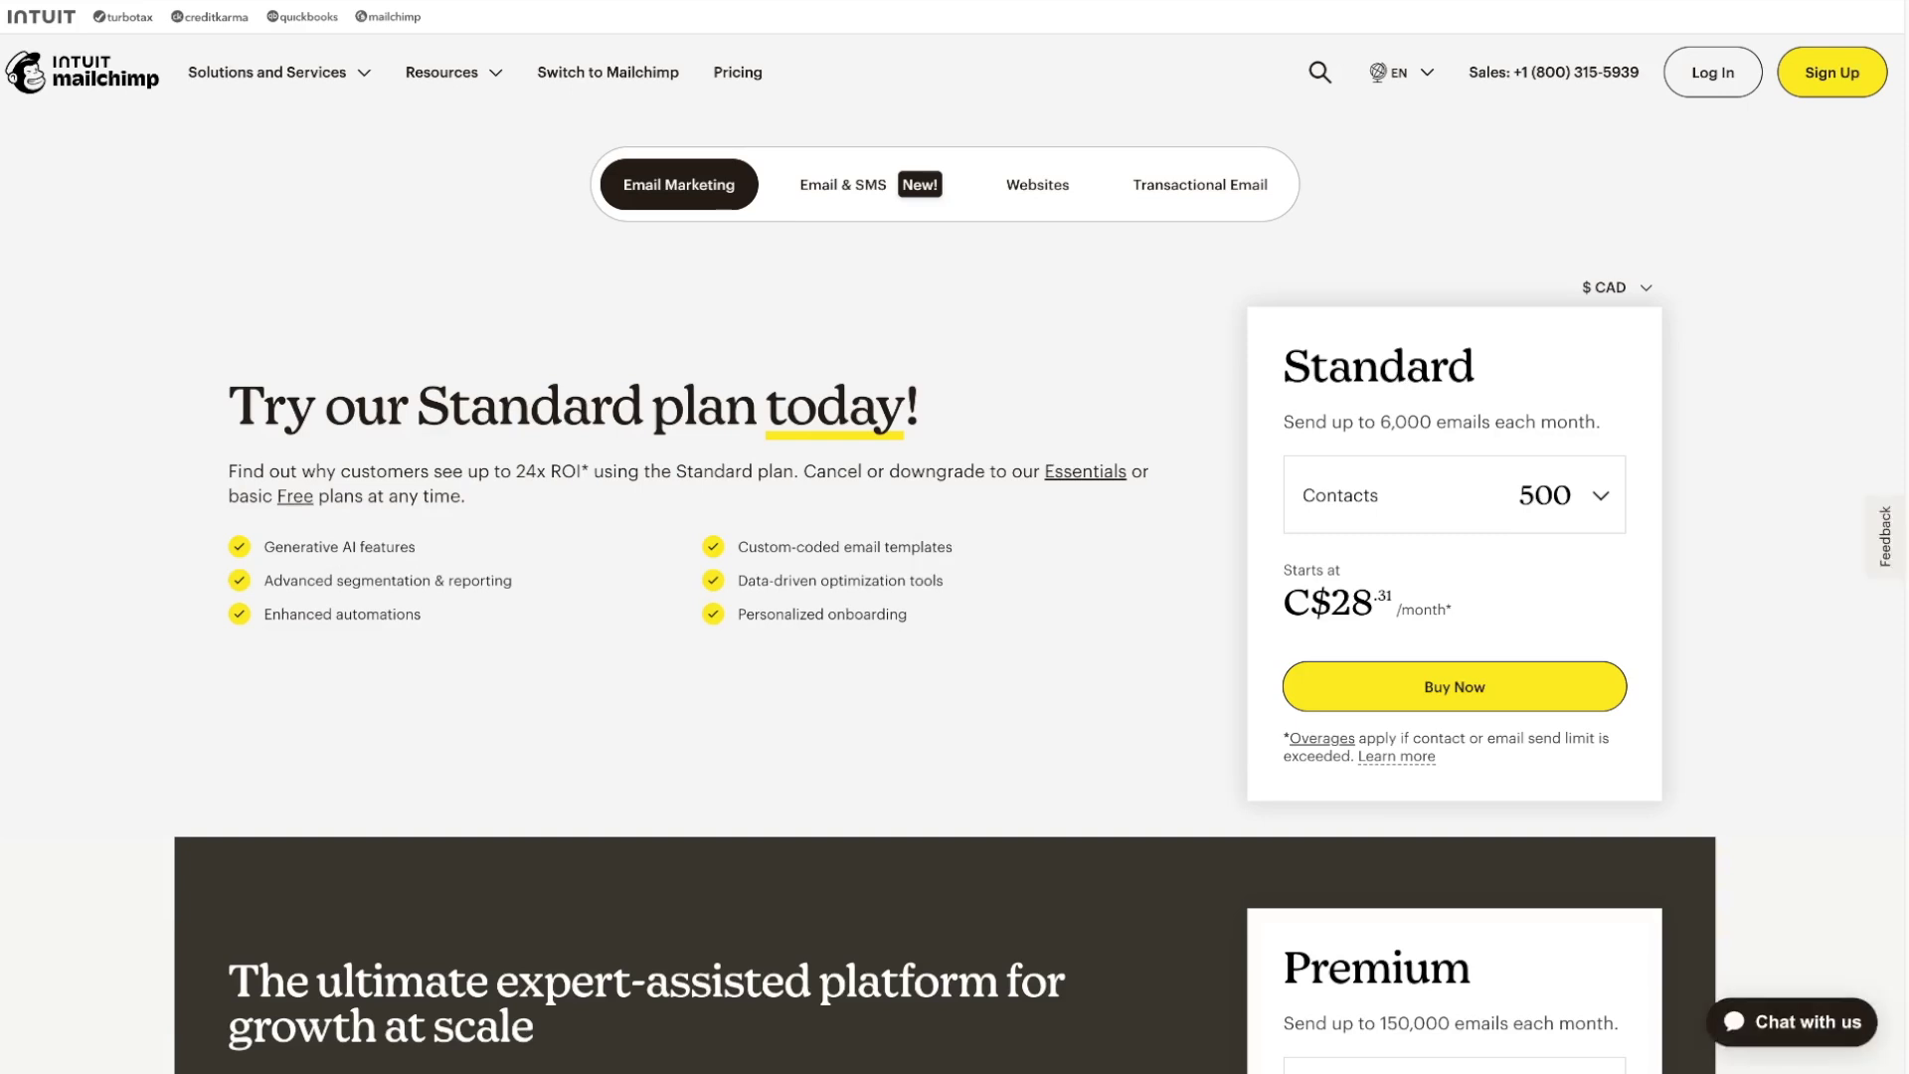
scroll(955, 537, down, 15)
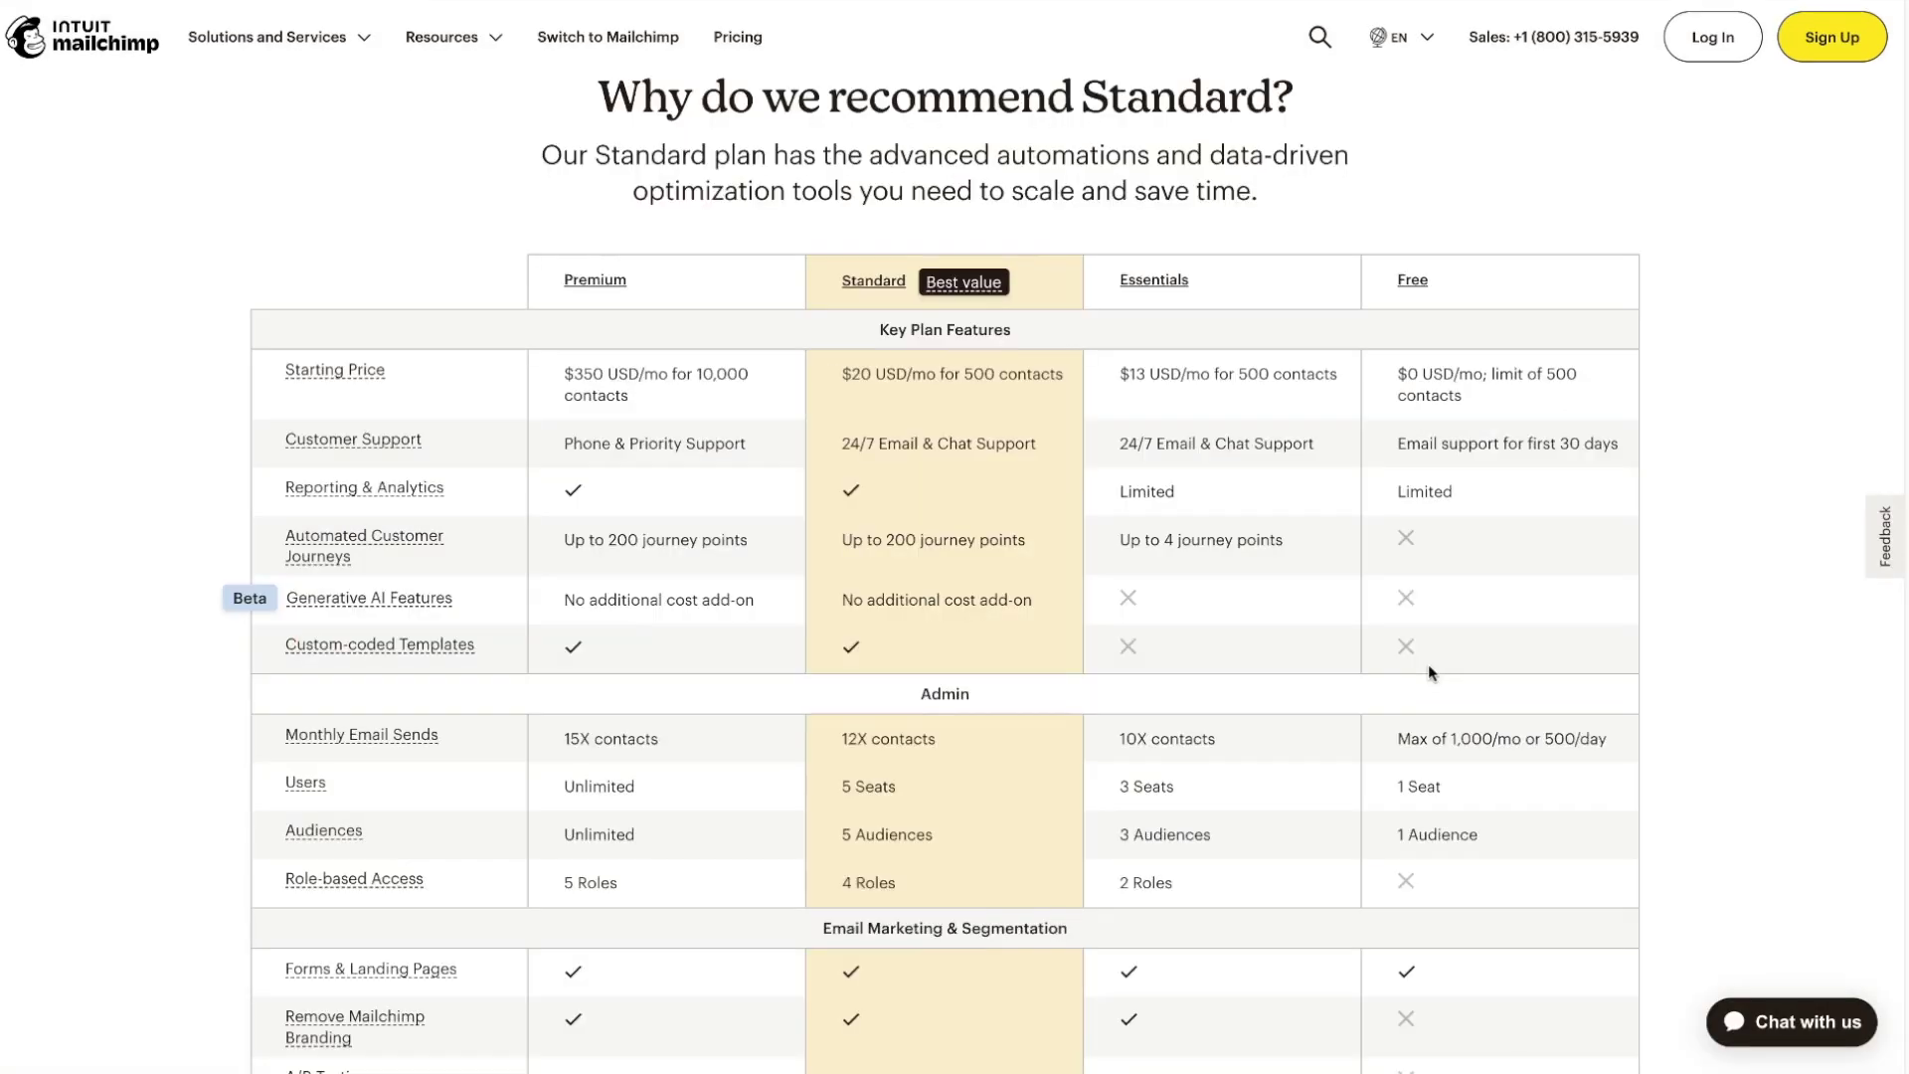
scroll(1027, 450, down, 9)
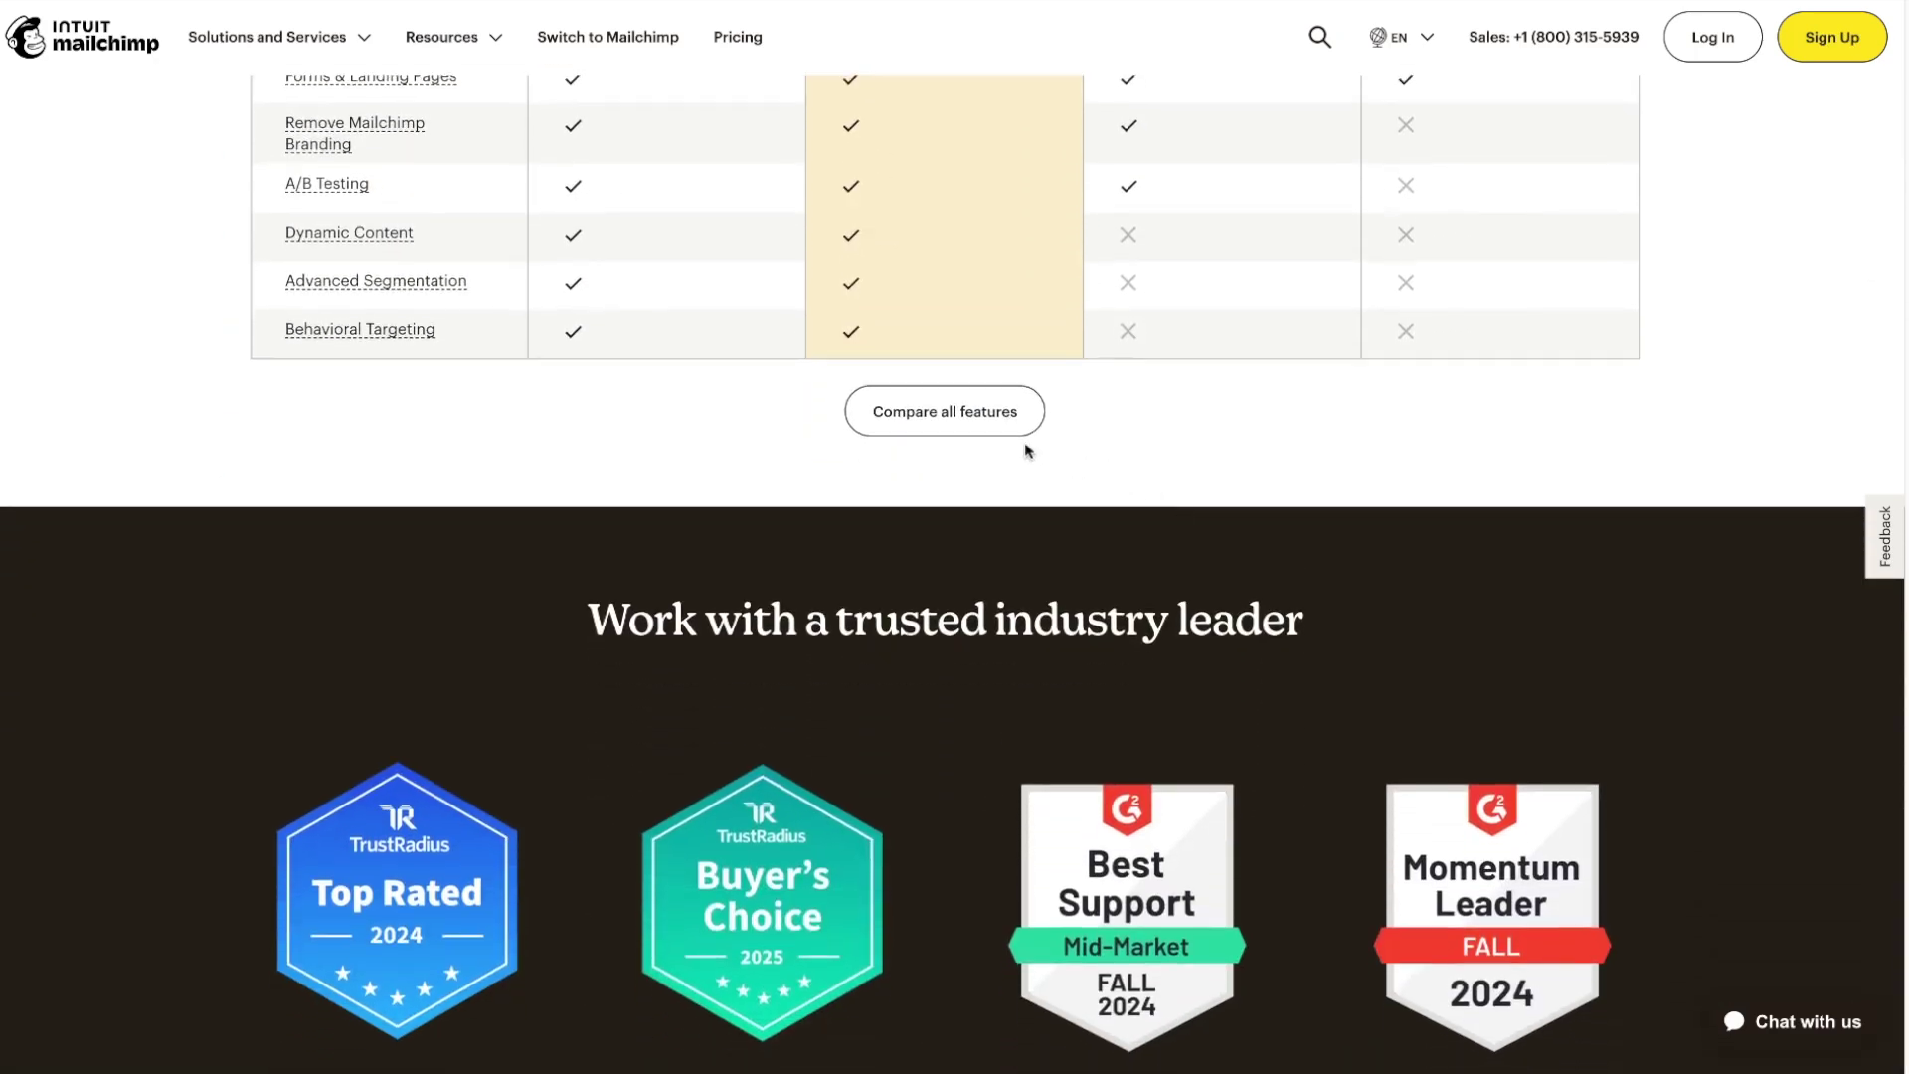
click(973, 421)
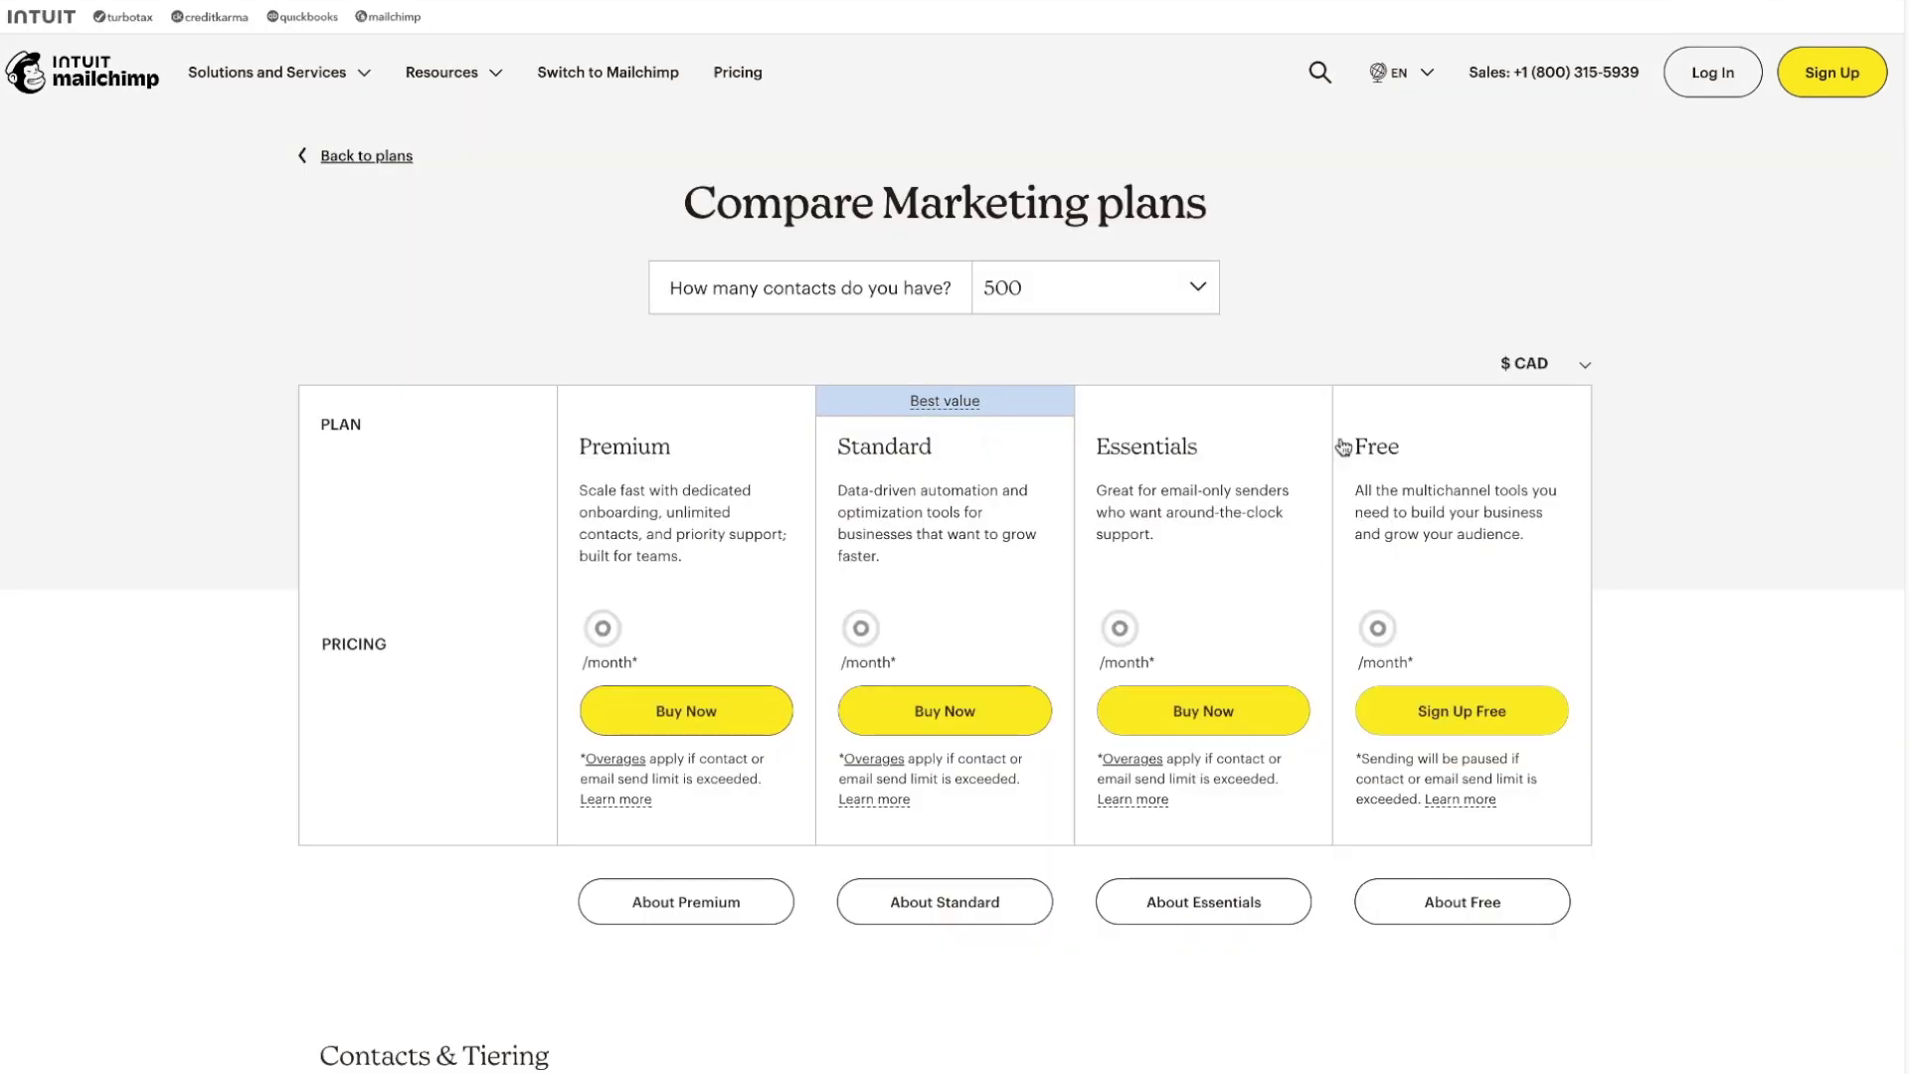
Examine the seats, user roles and sending limits of each marketing plan, and check the contact-count choices
scroll(1621, 660, down, 5)
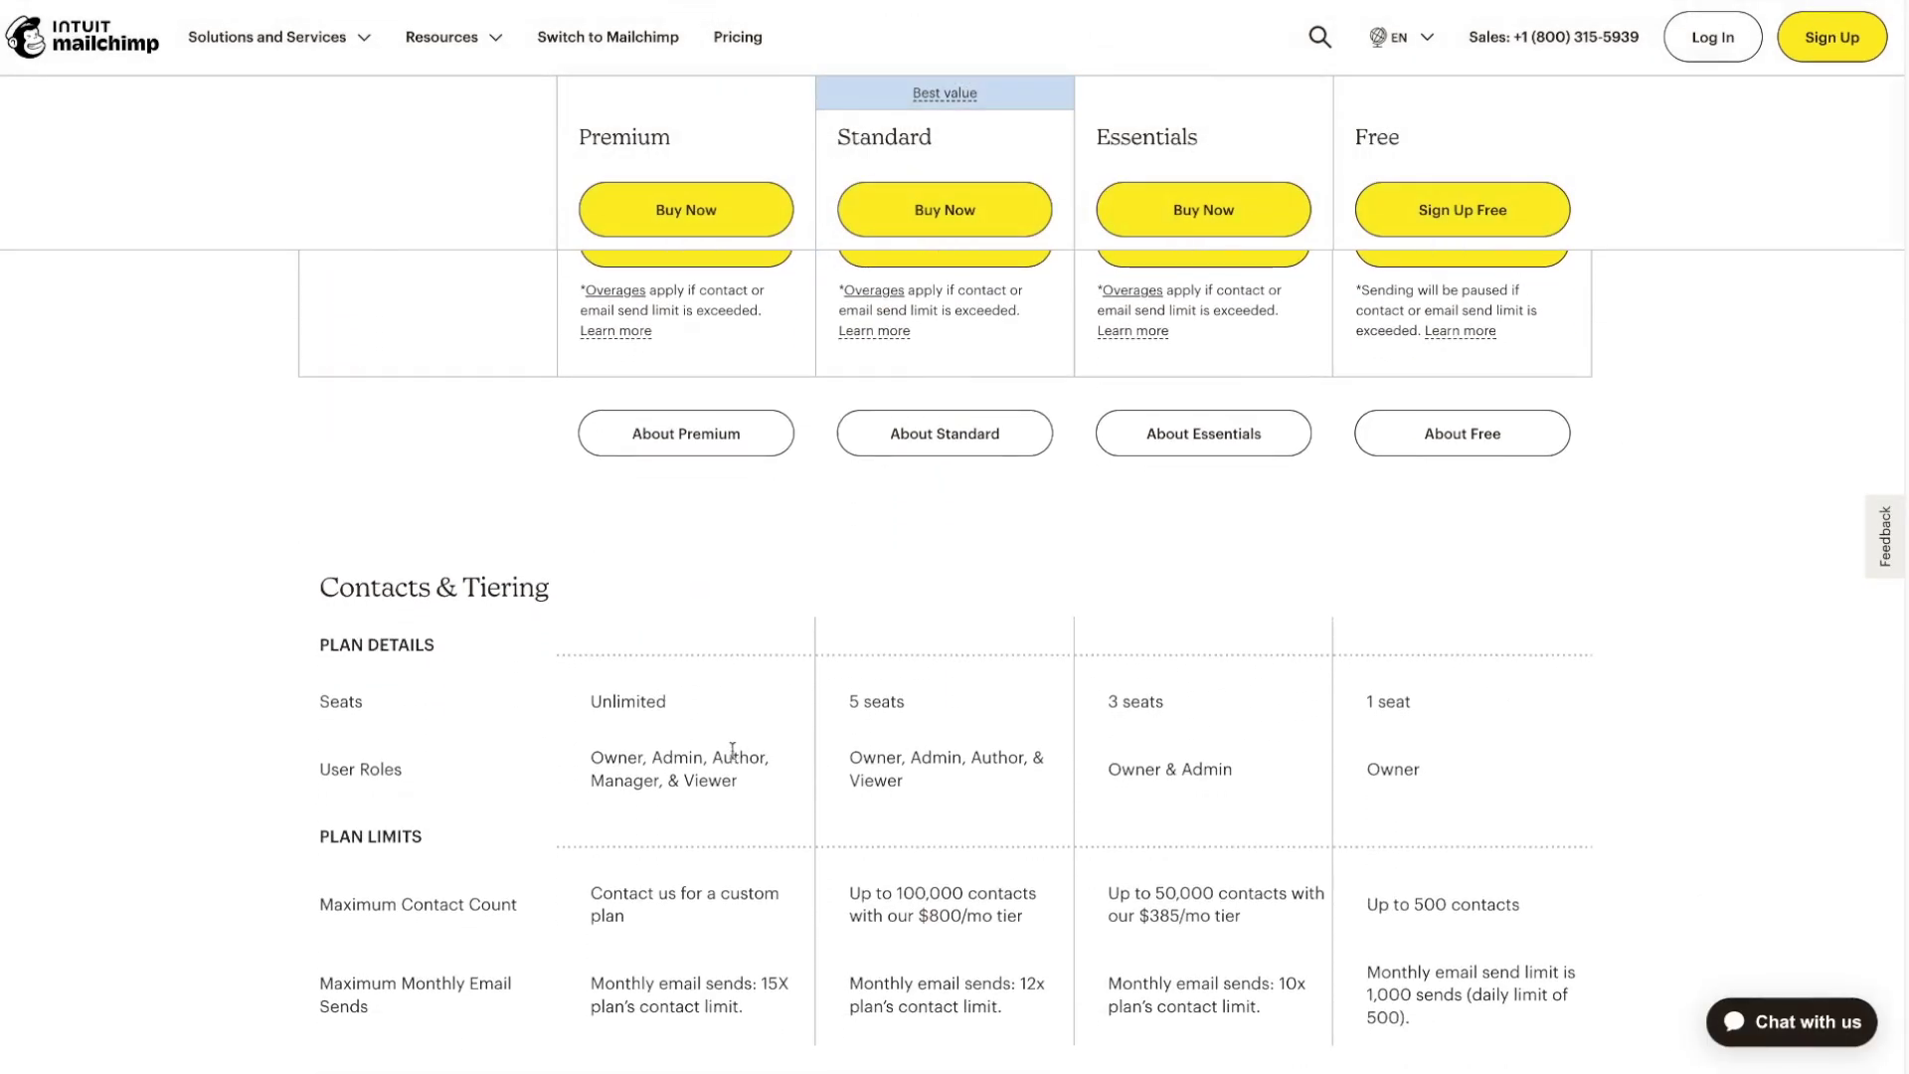
scroll(1489, 688, down, 2)
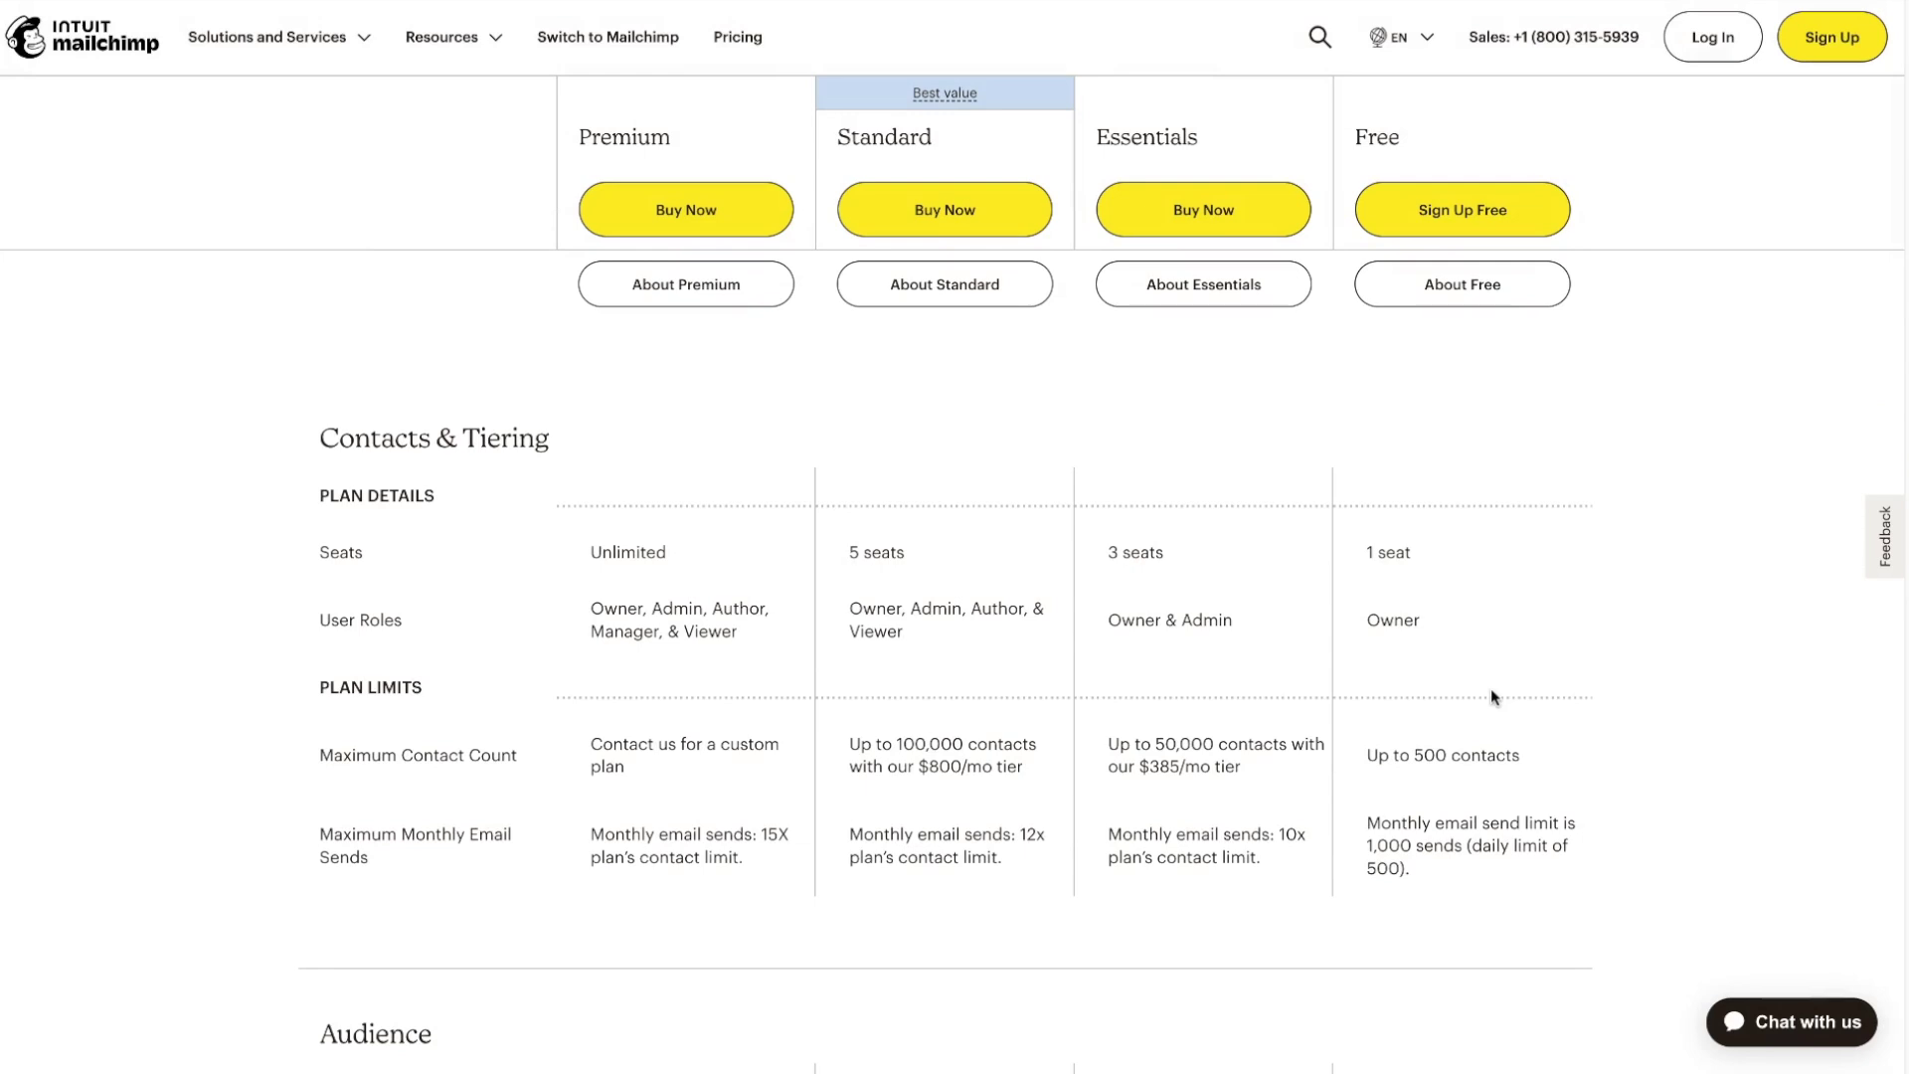
scroll(1180, 319, up, 8)
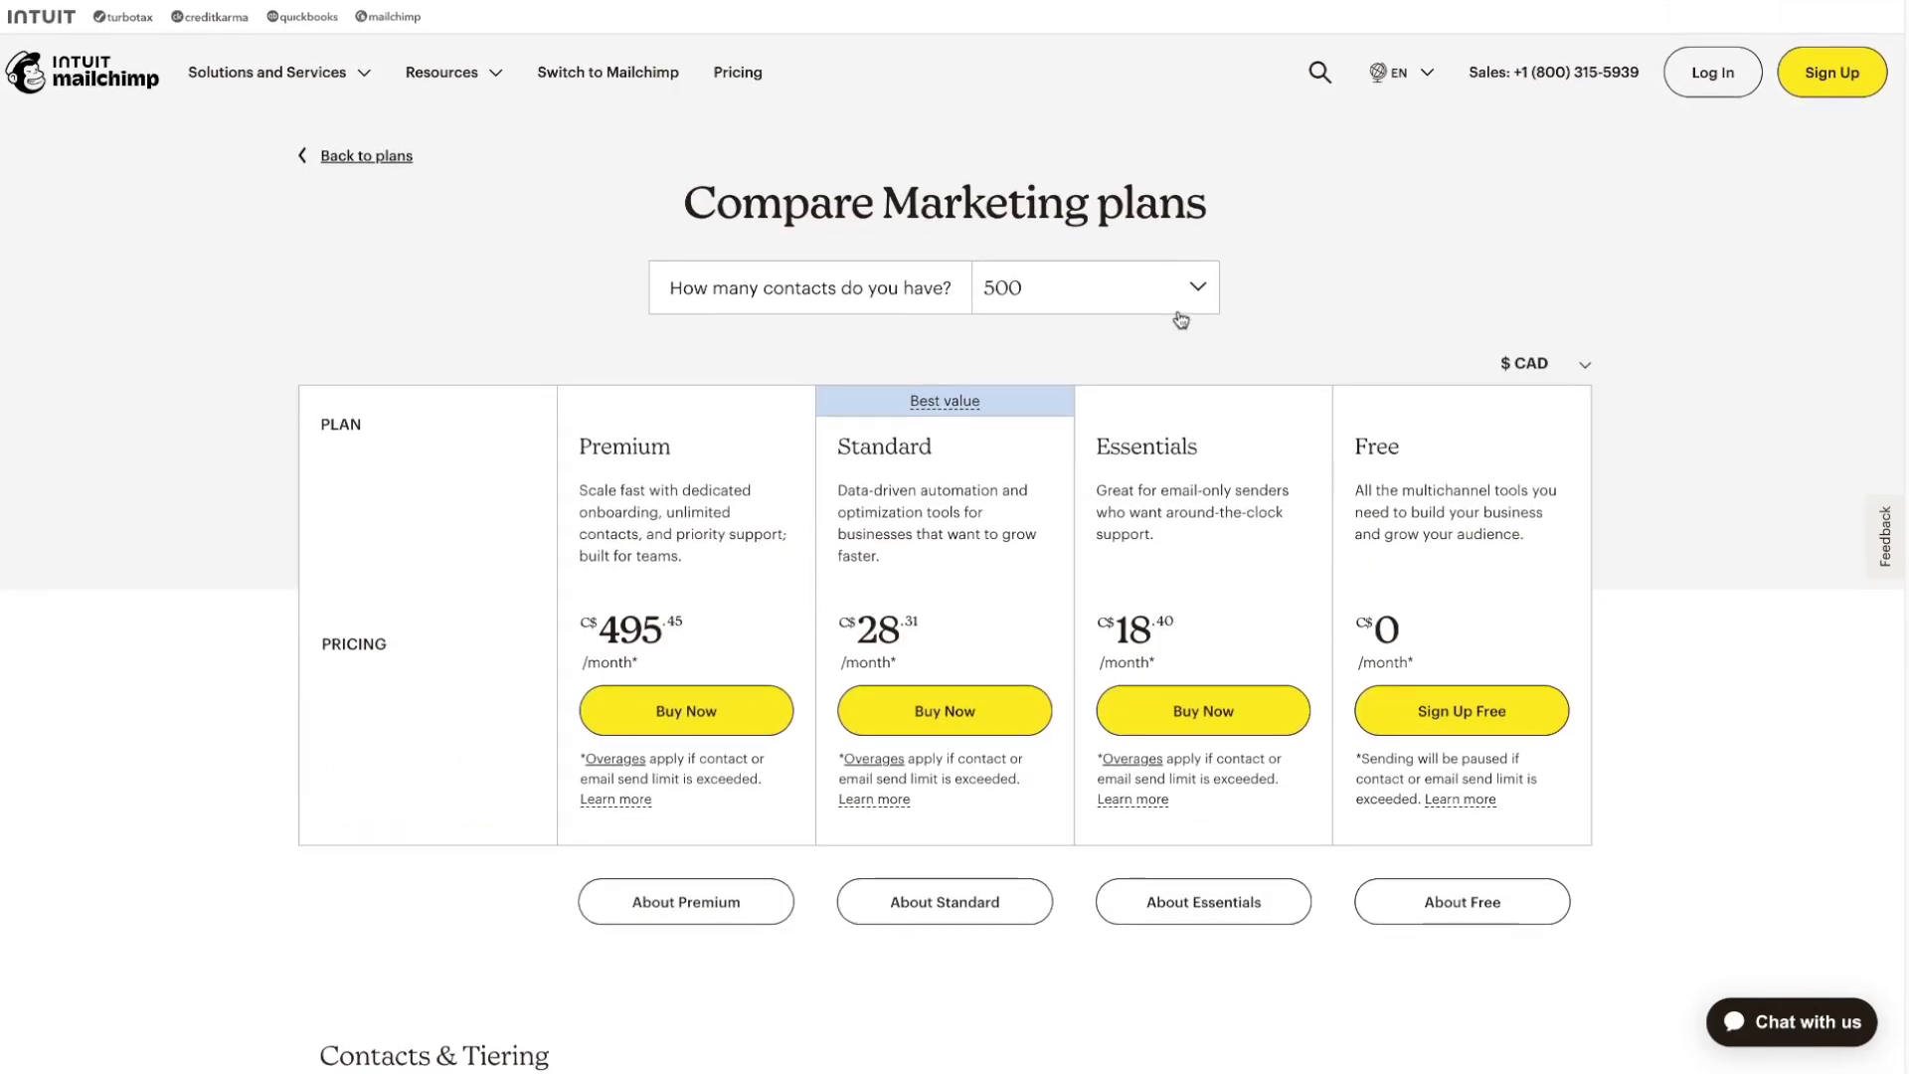
click(1153, 291)
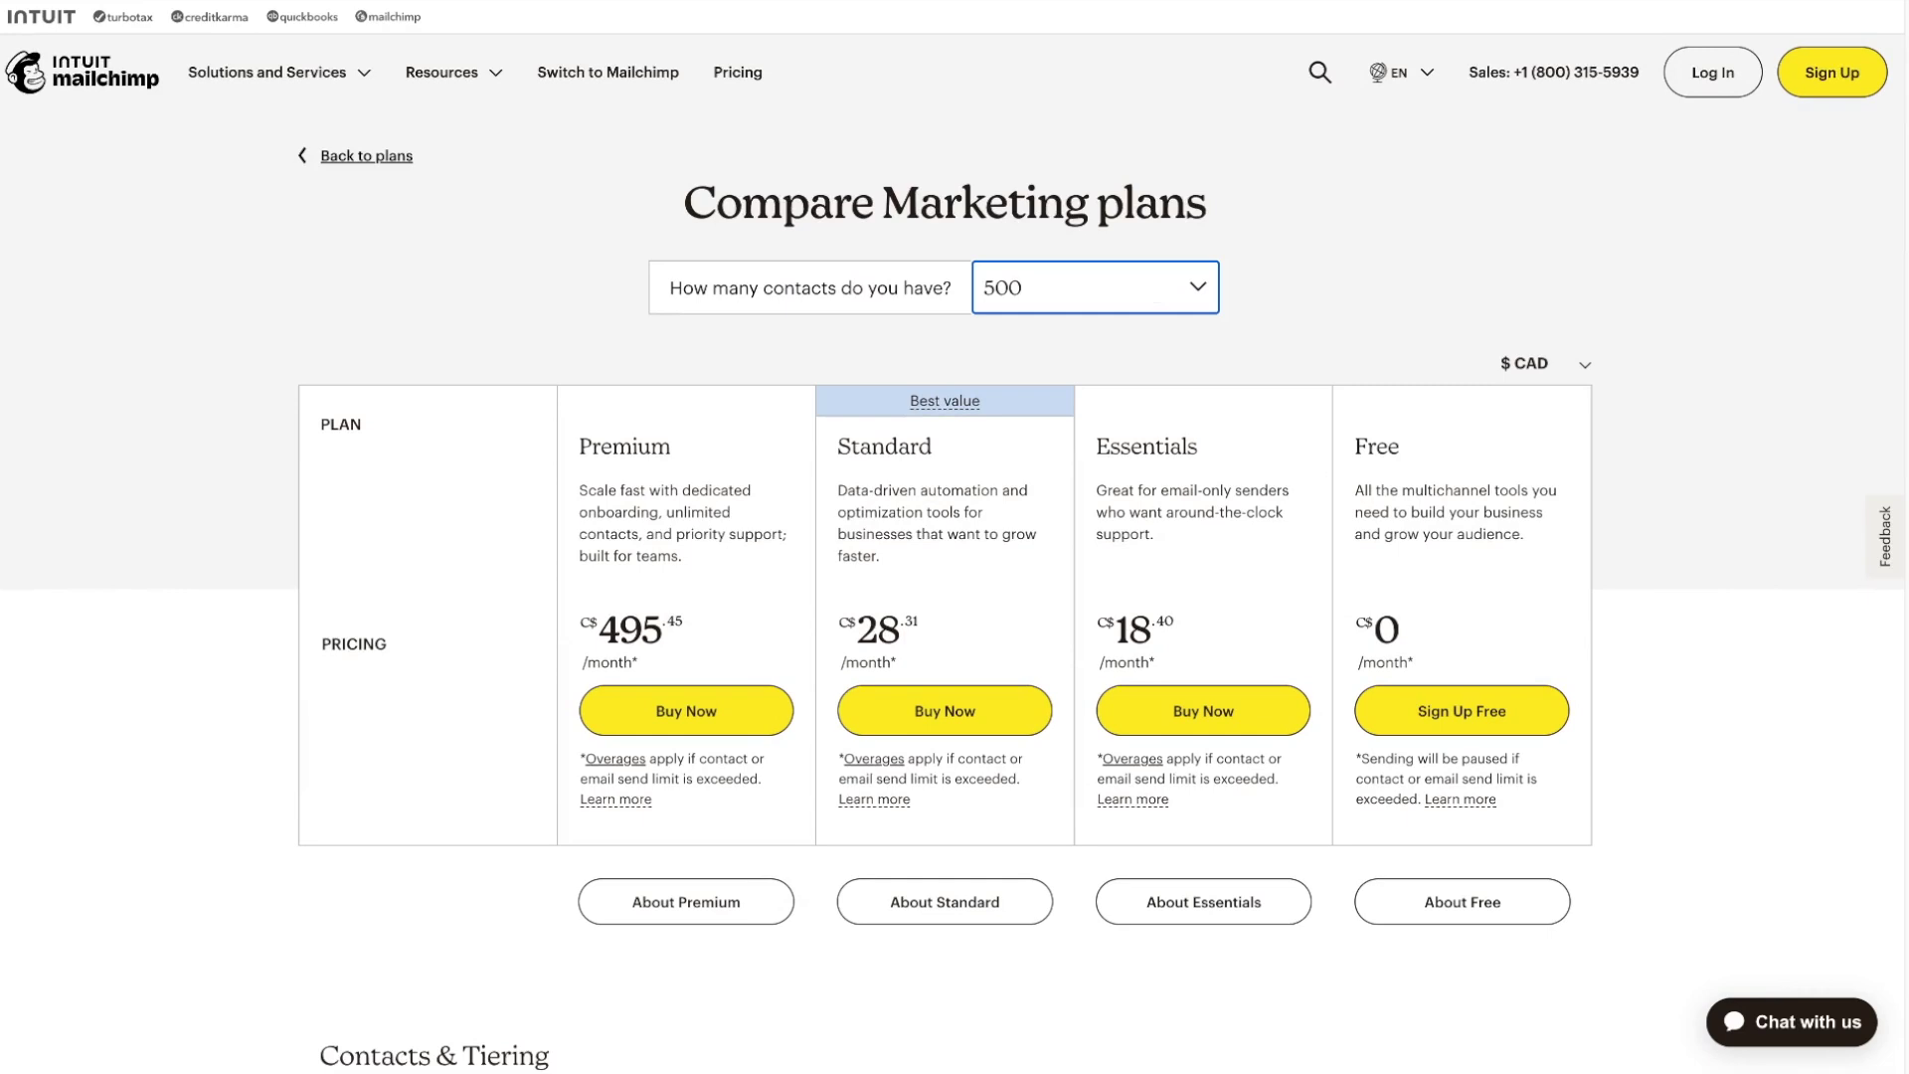
click(1057, 673)
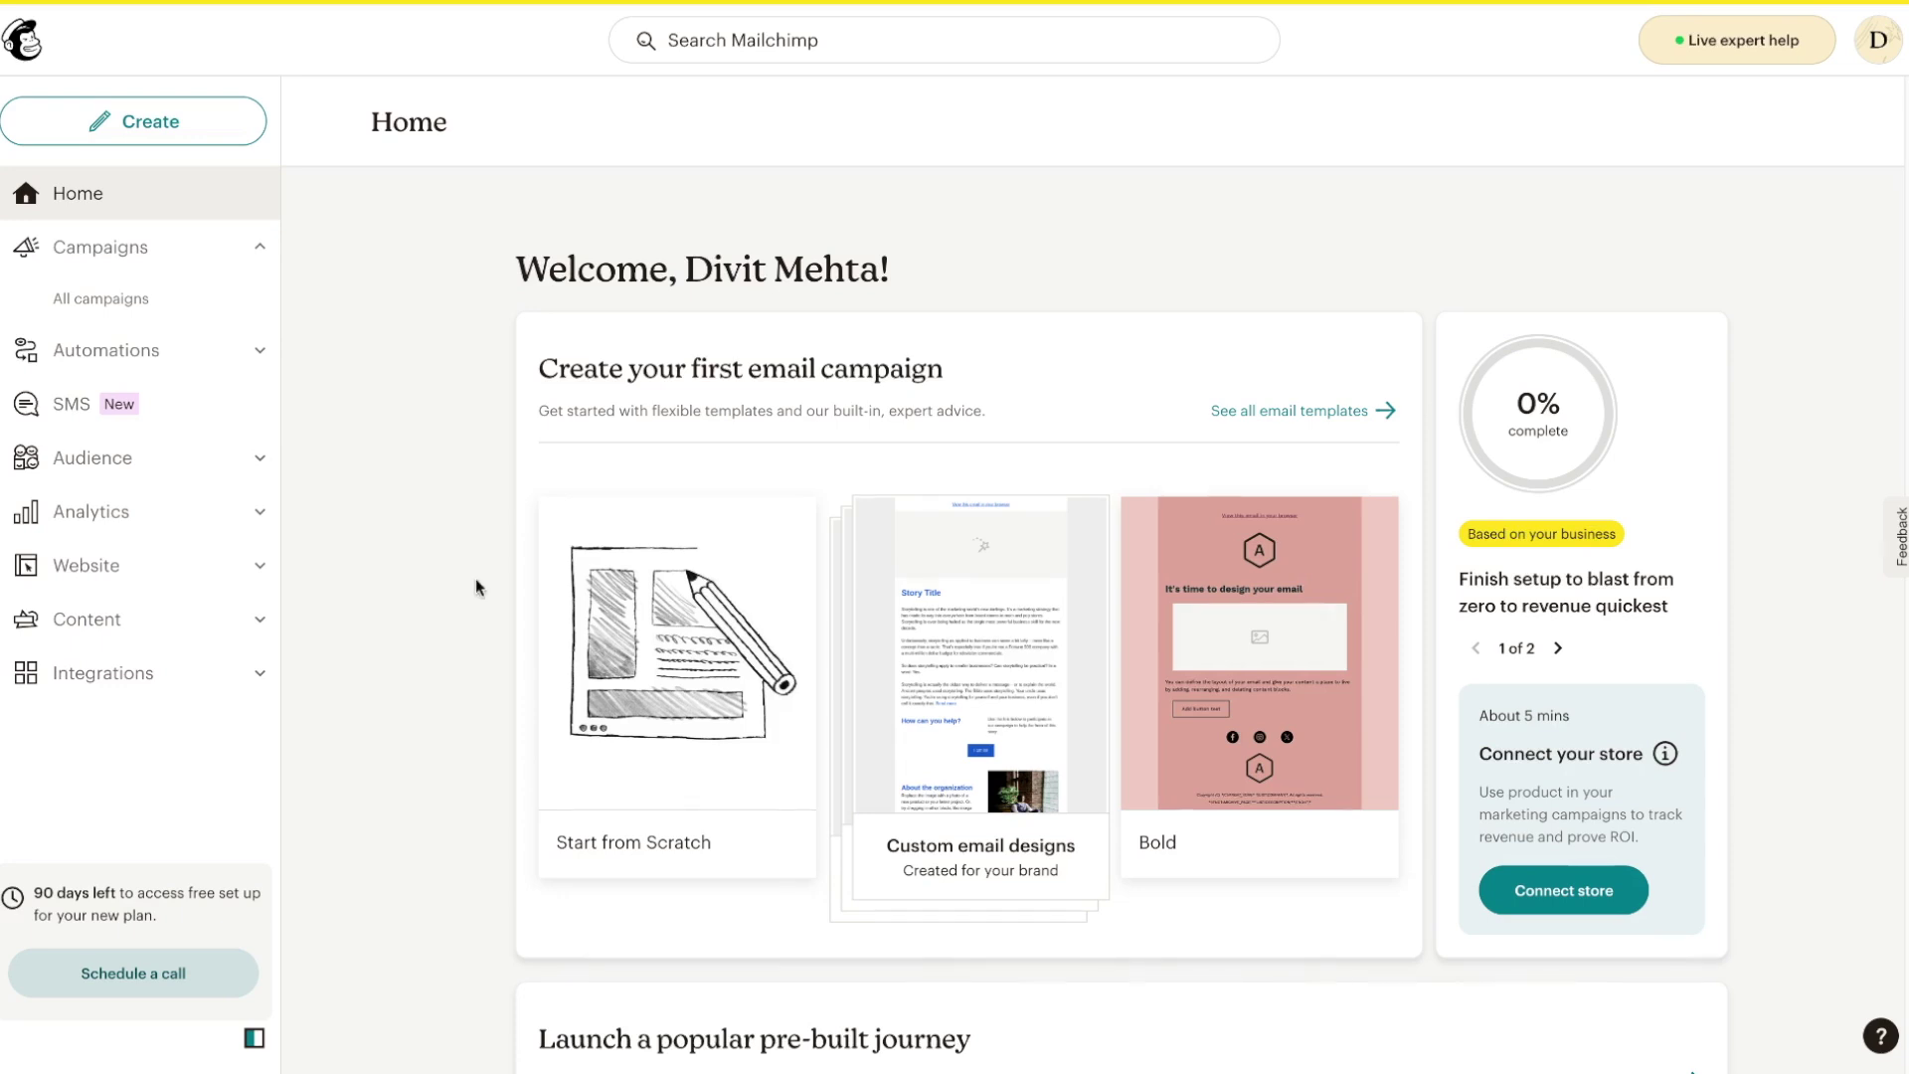
Go to the list of all campaigns and start creating a new one
click(129, 314)
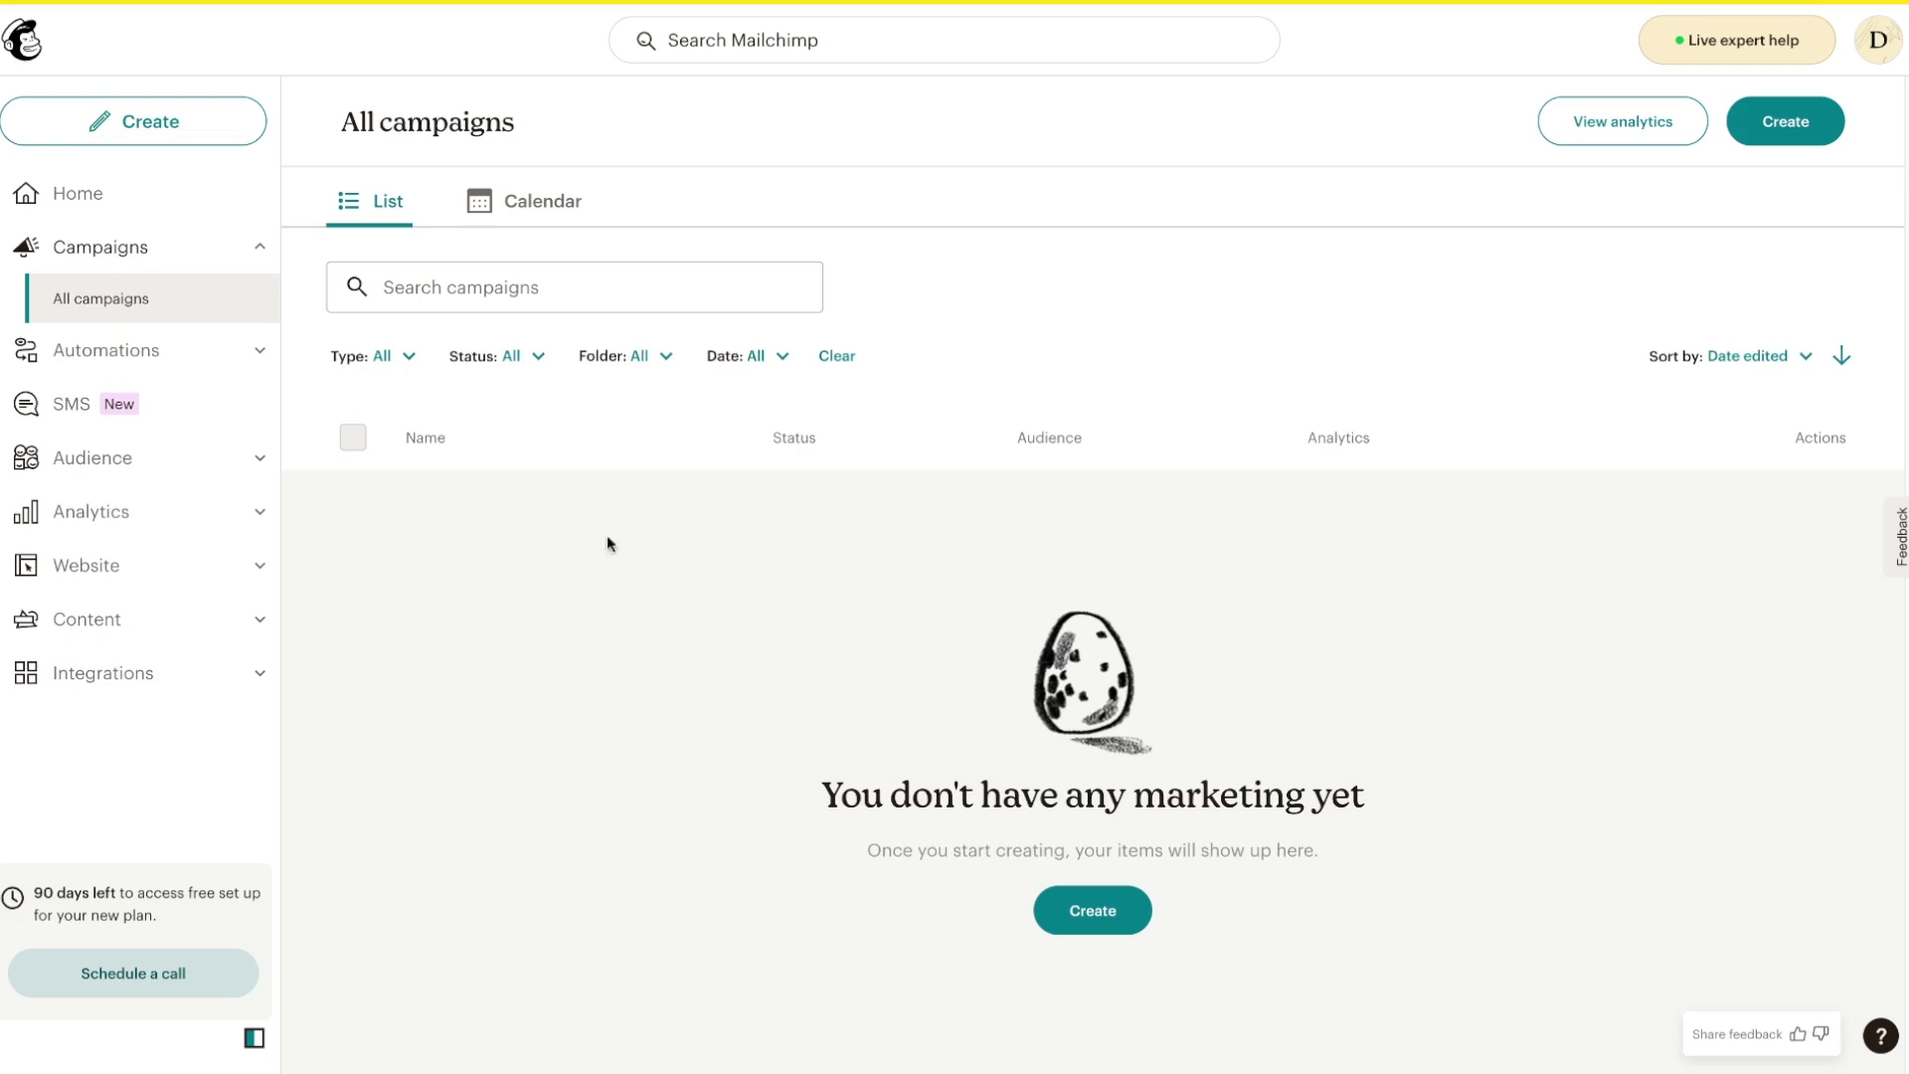
click(1060, 911)
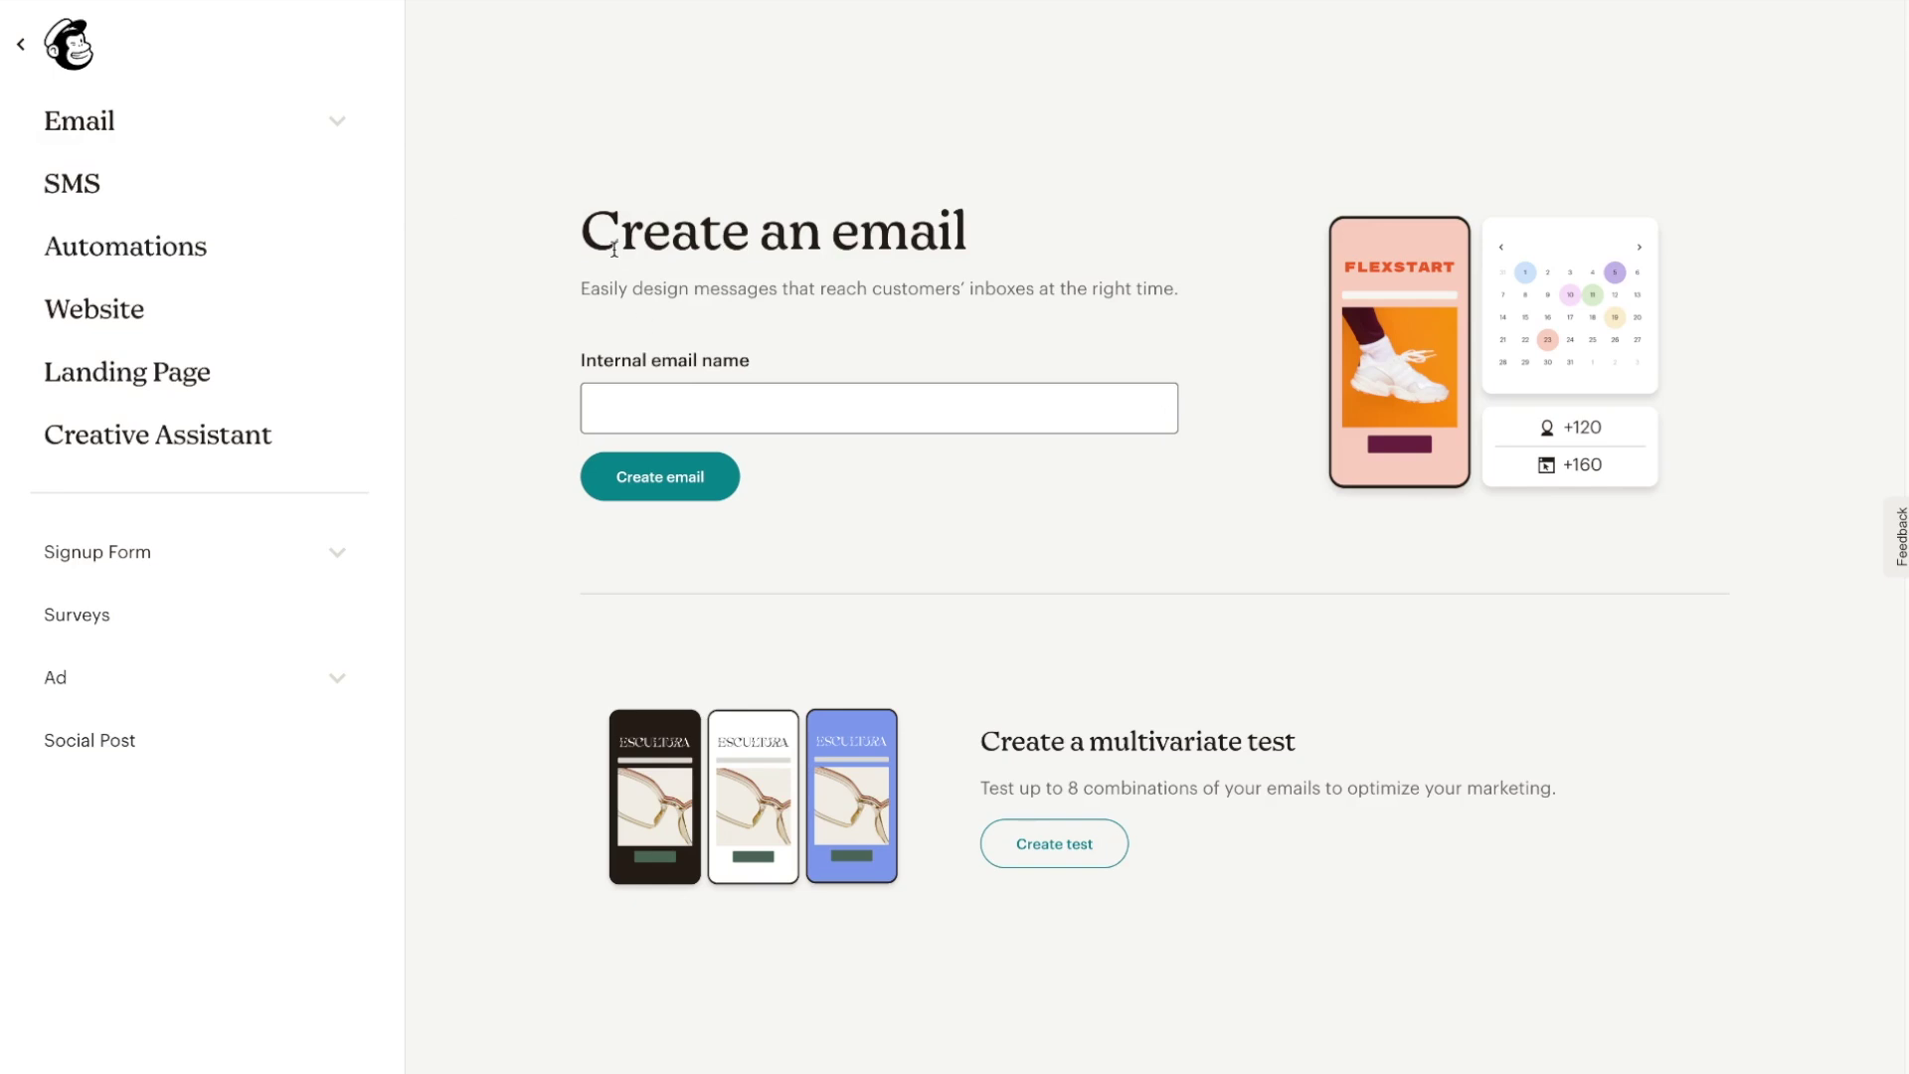
click(350, 564)
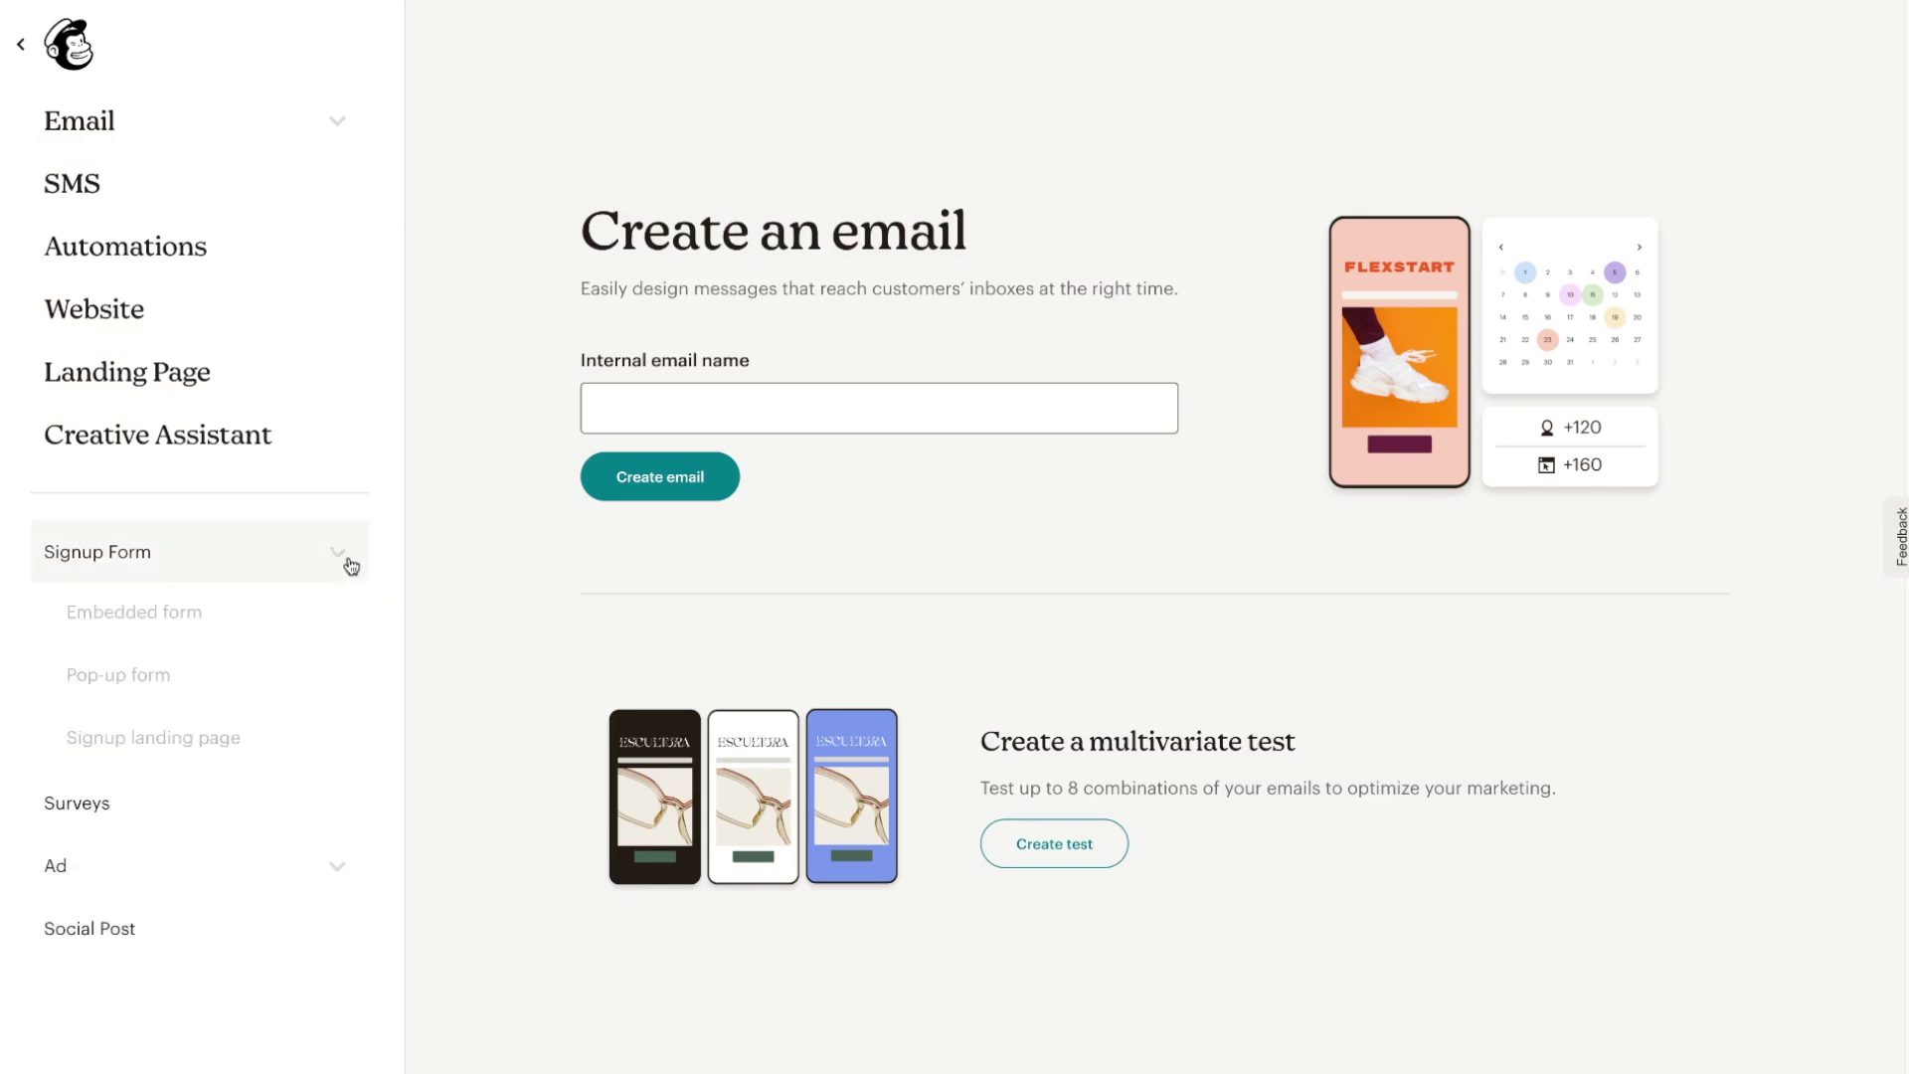
click(348, 565)
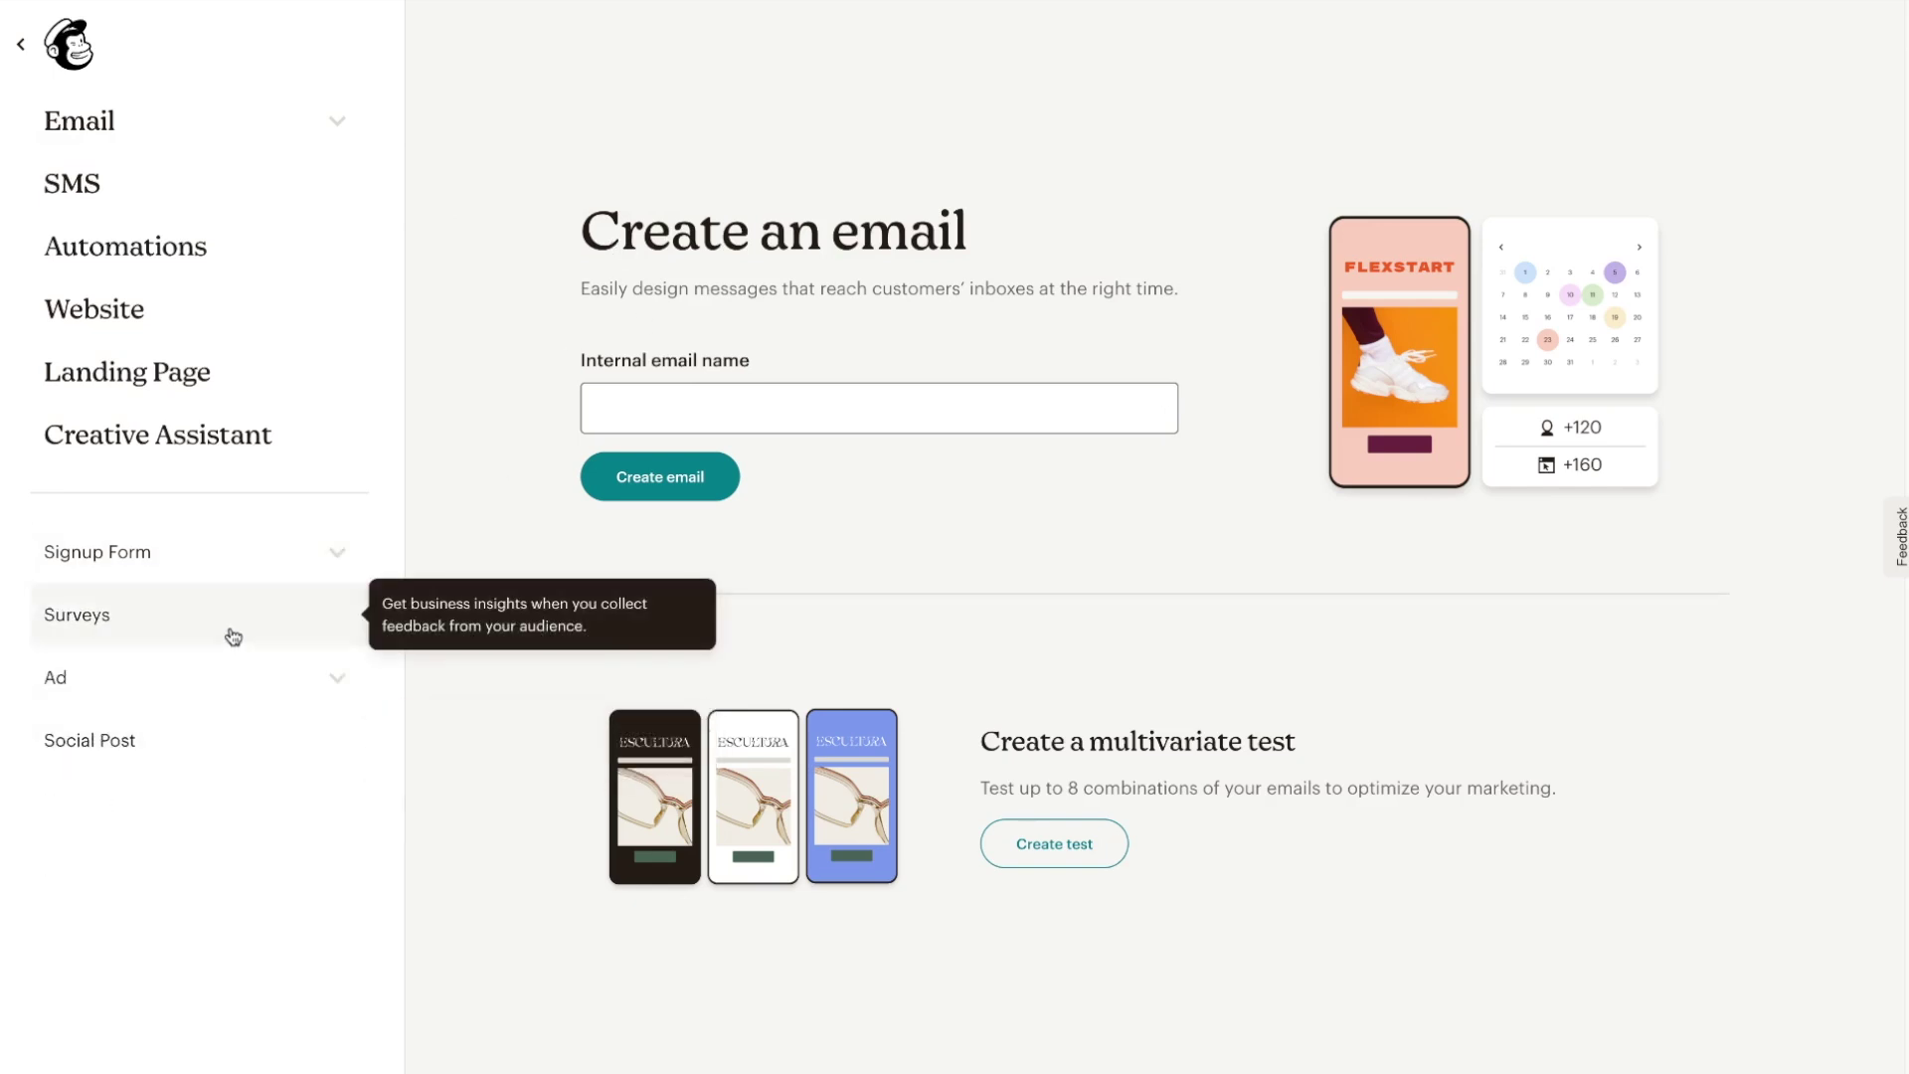
click(333, 691)
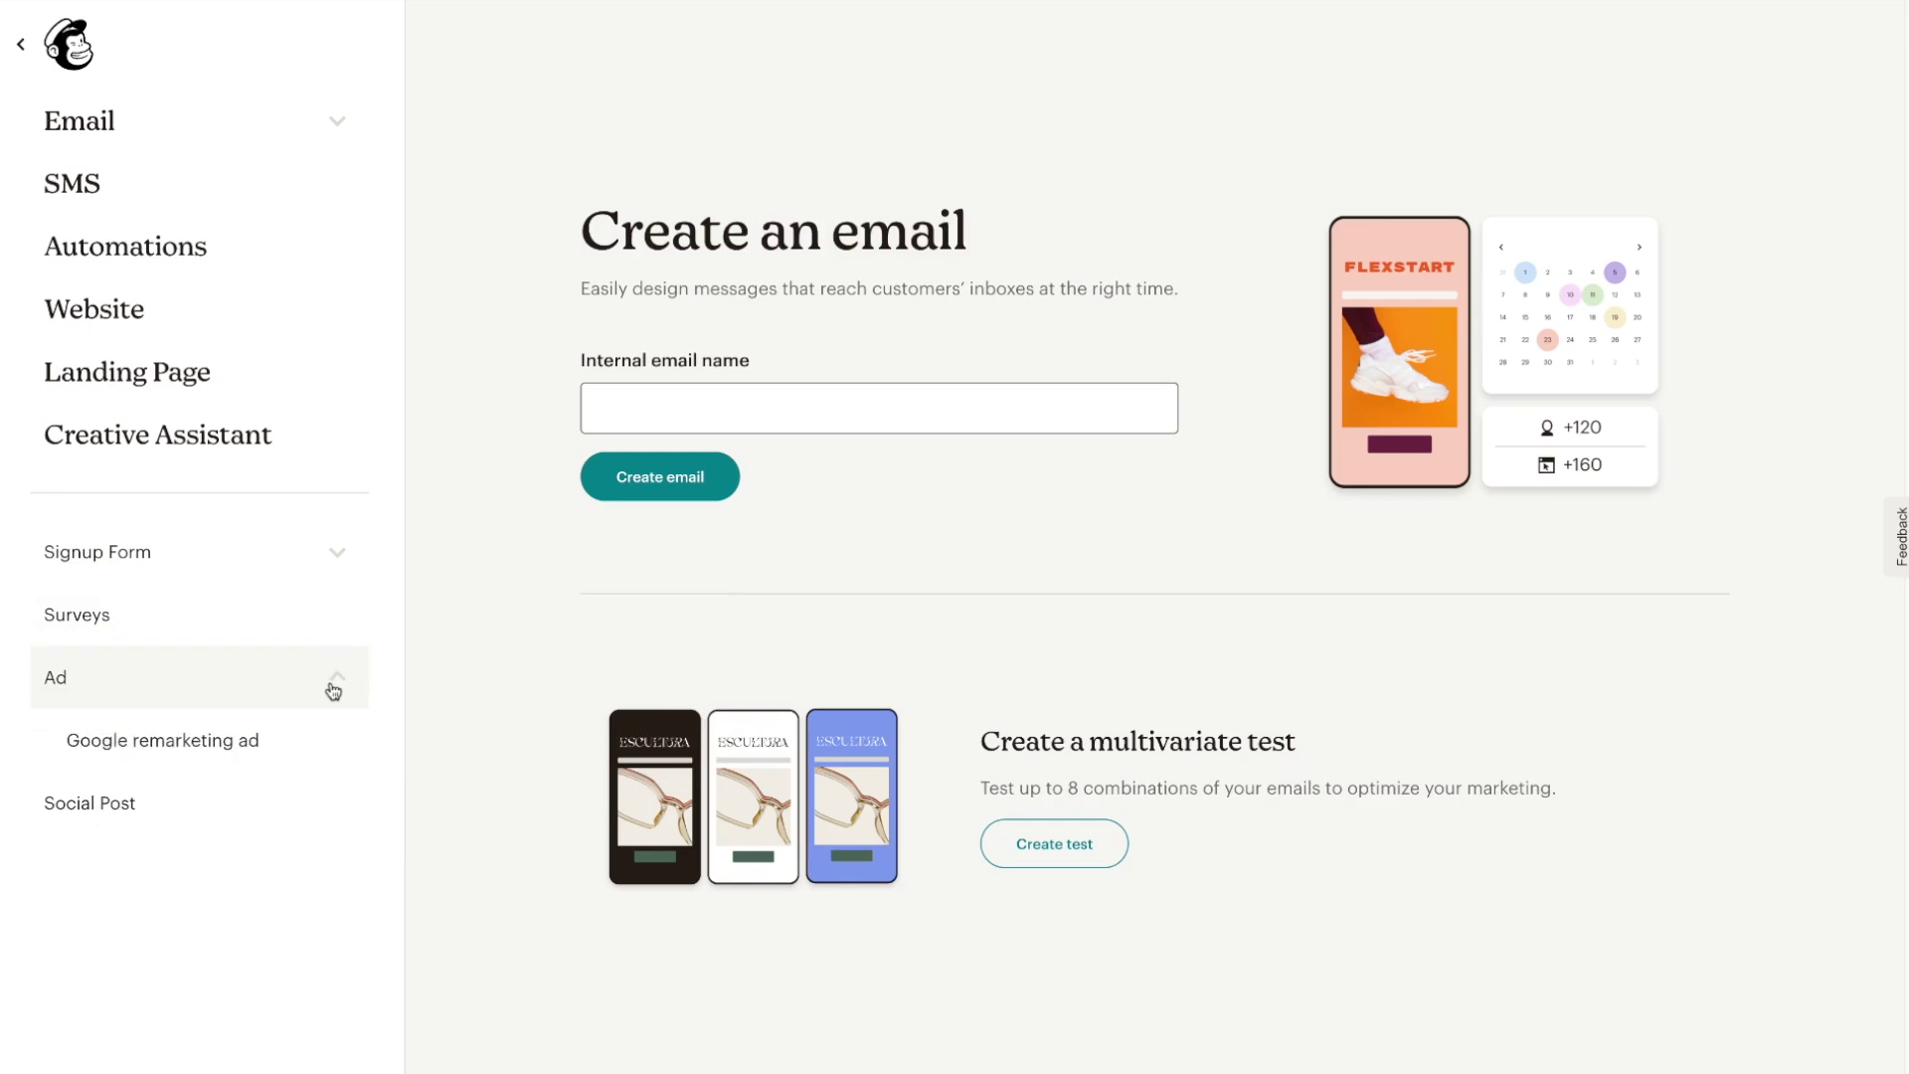
click(333, 691)
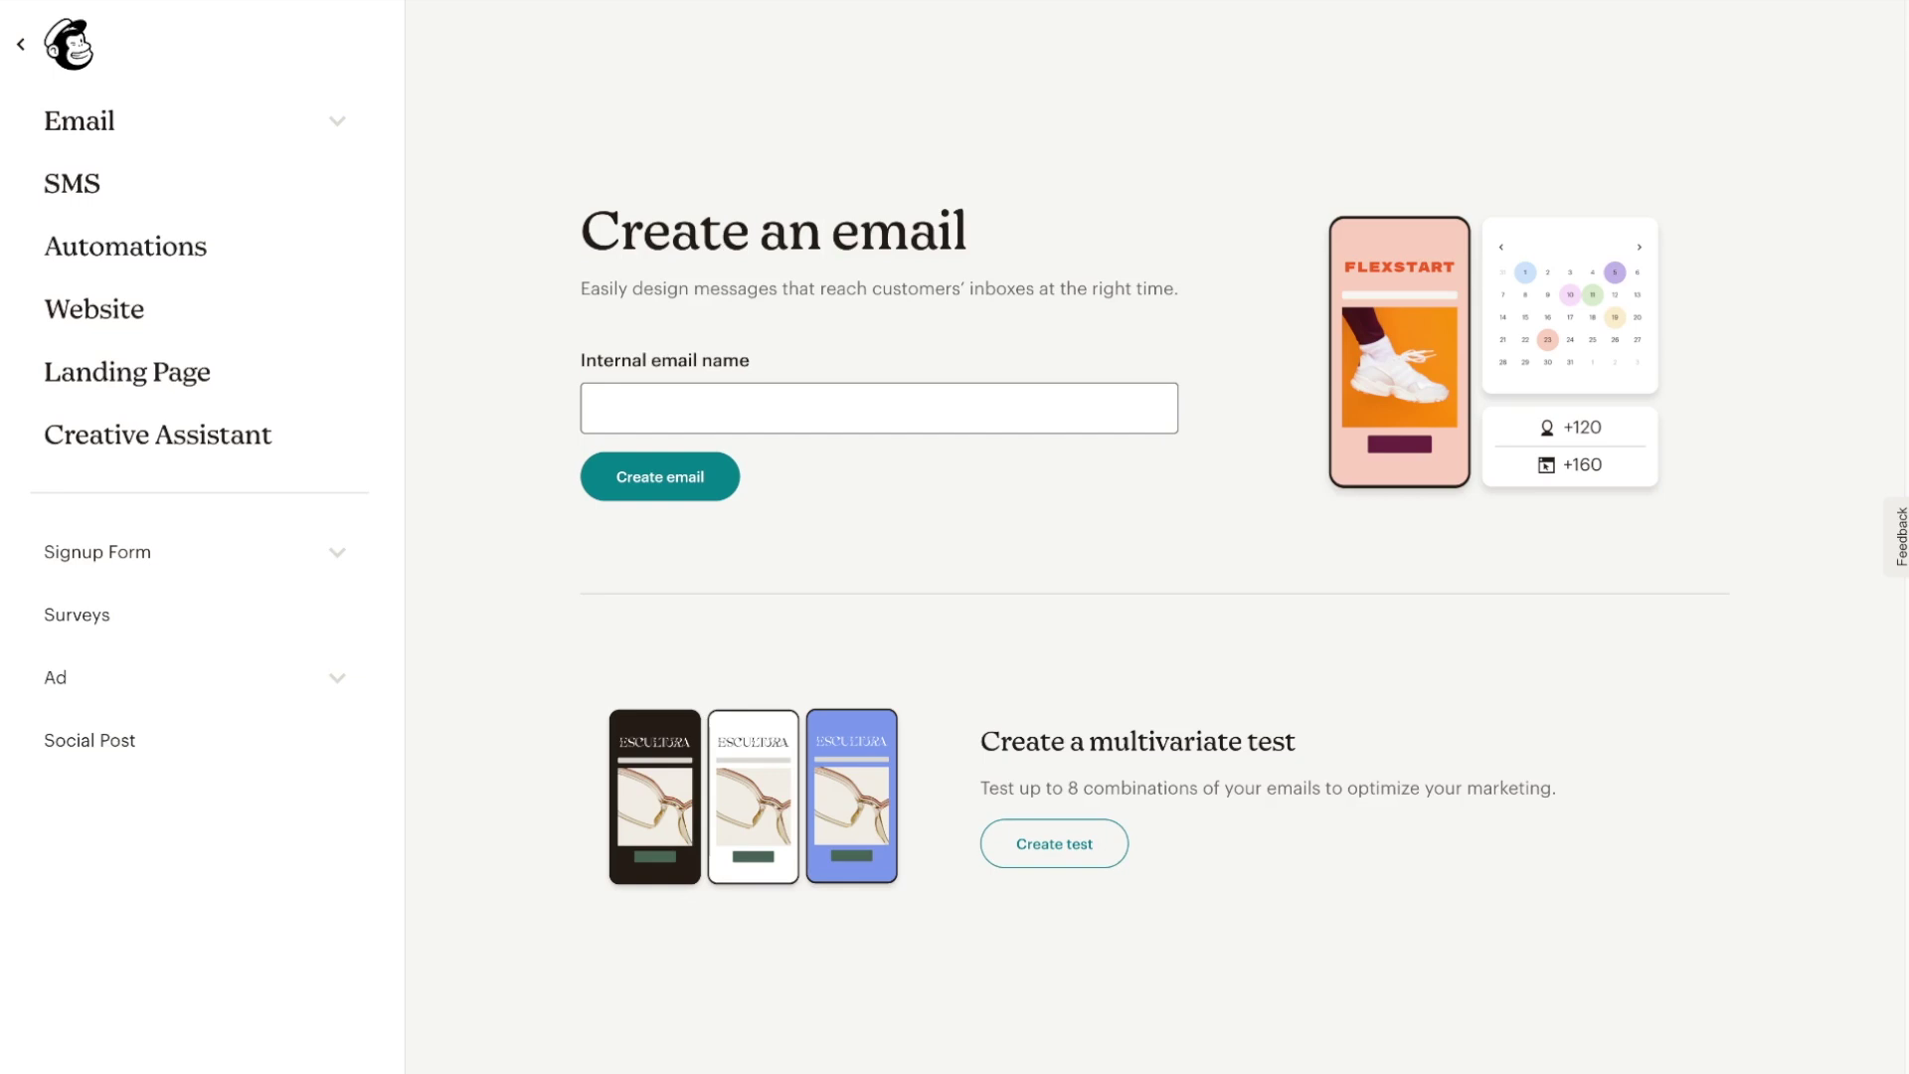
Create an email with the internal name "Test email for tutorial"
click(728, 410)
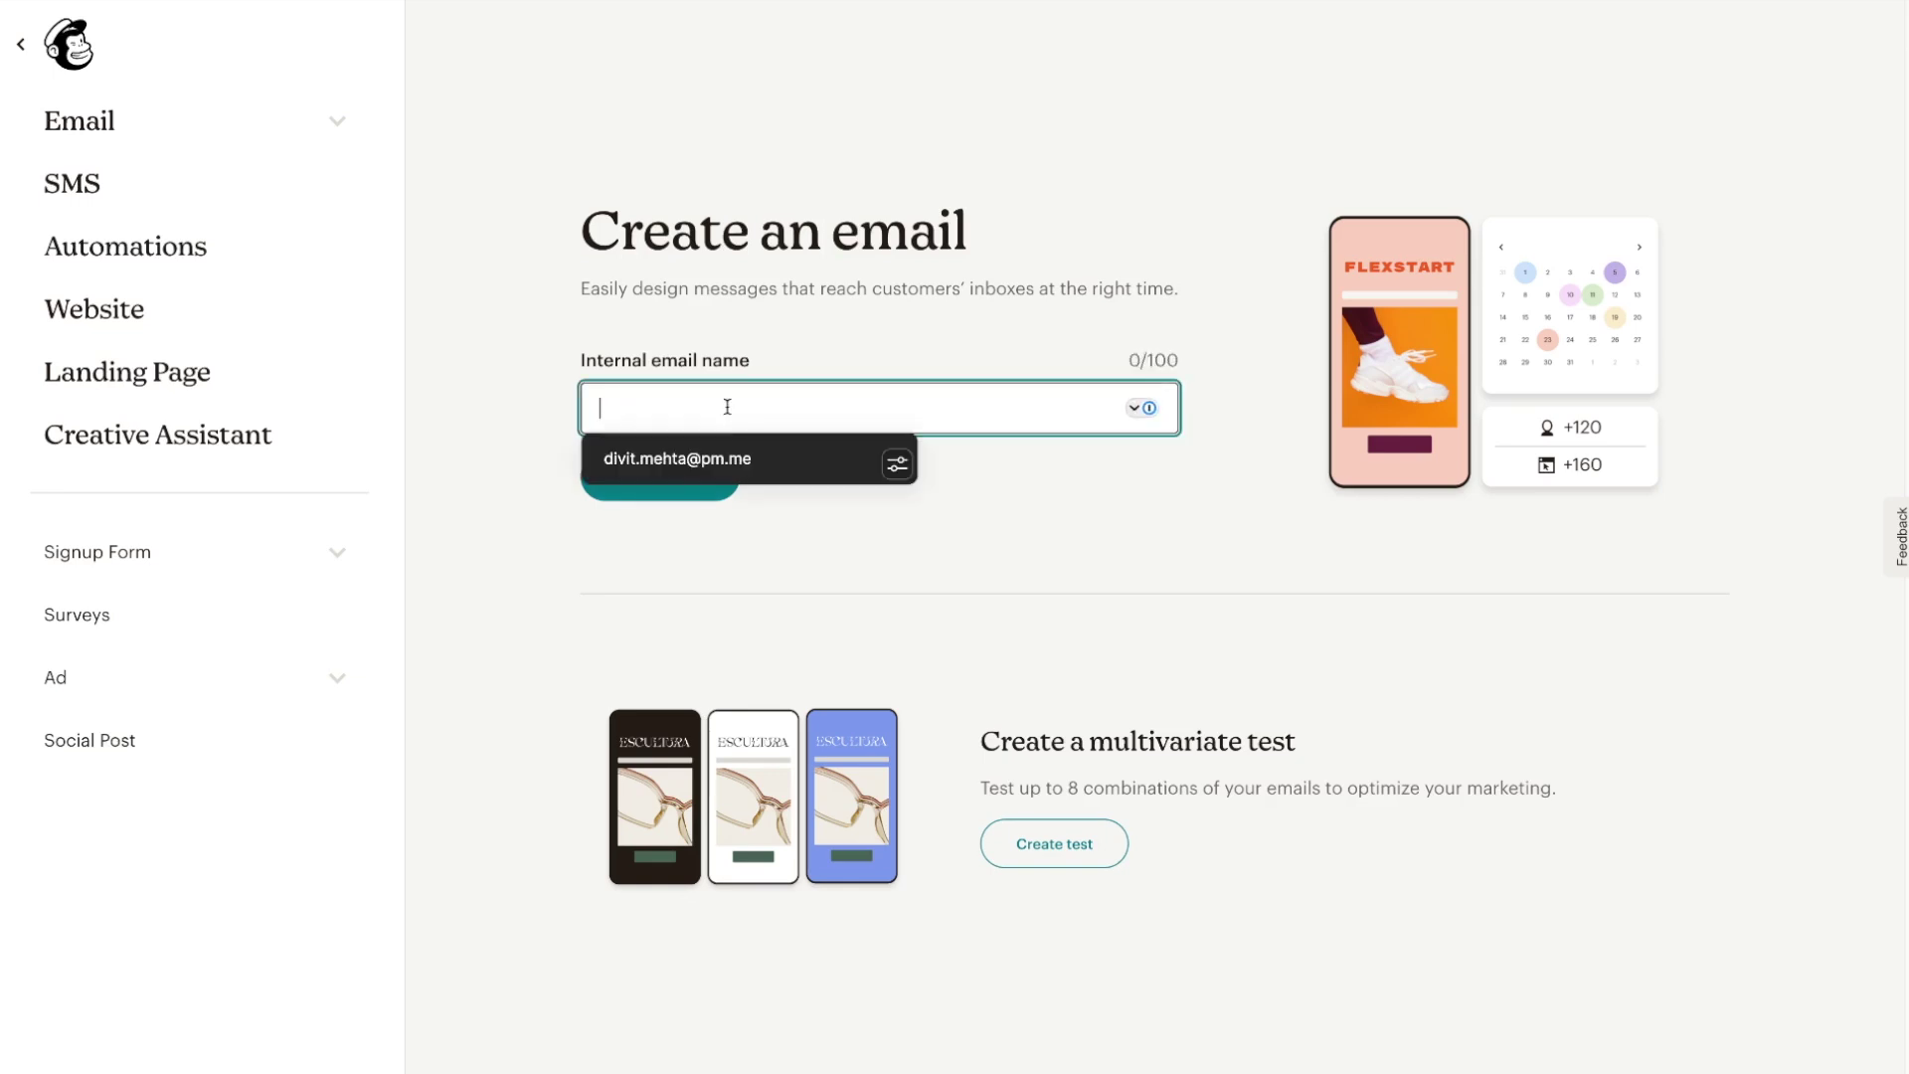
text(Test email )
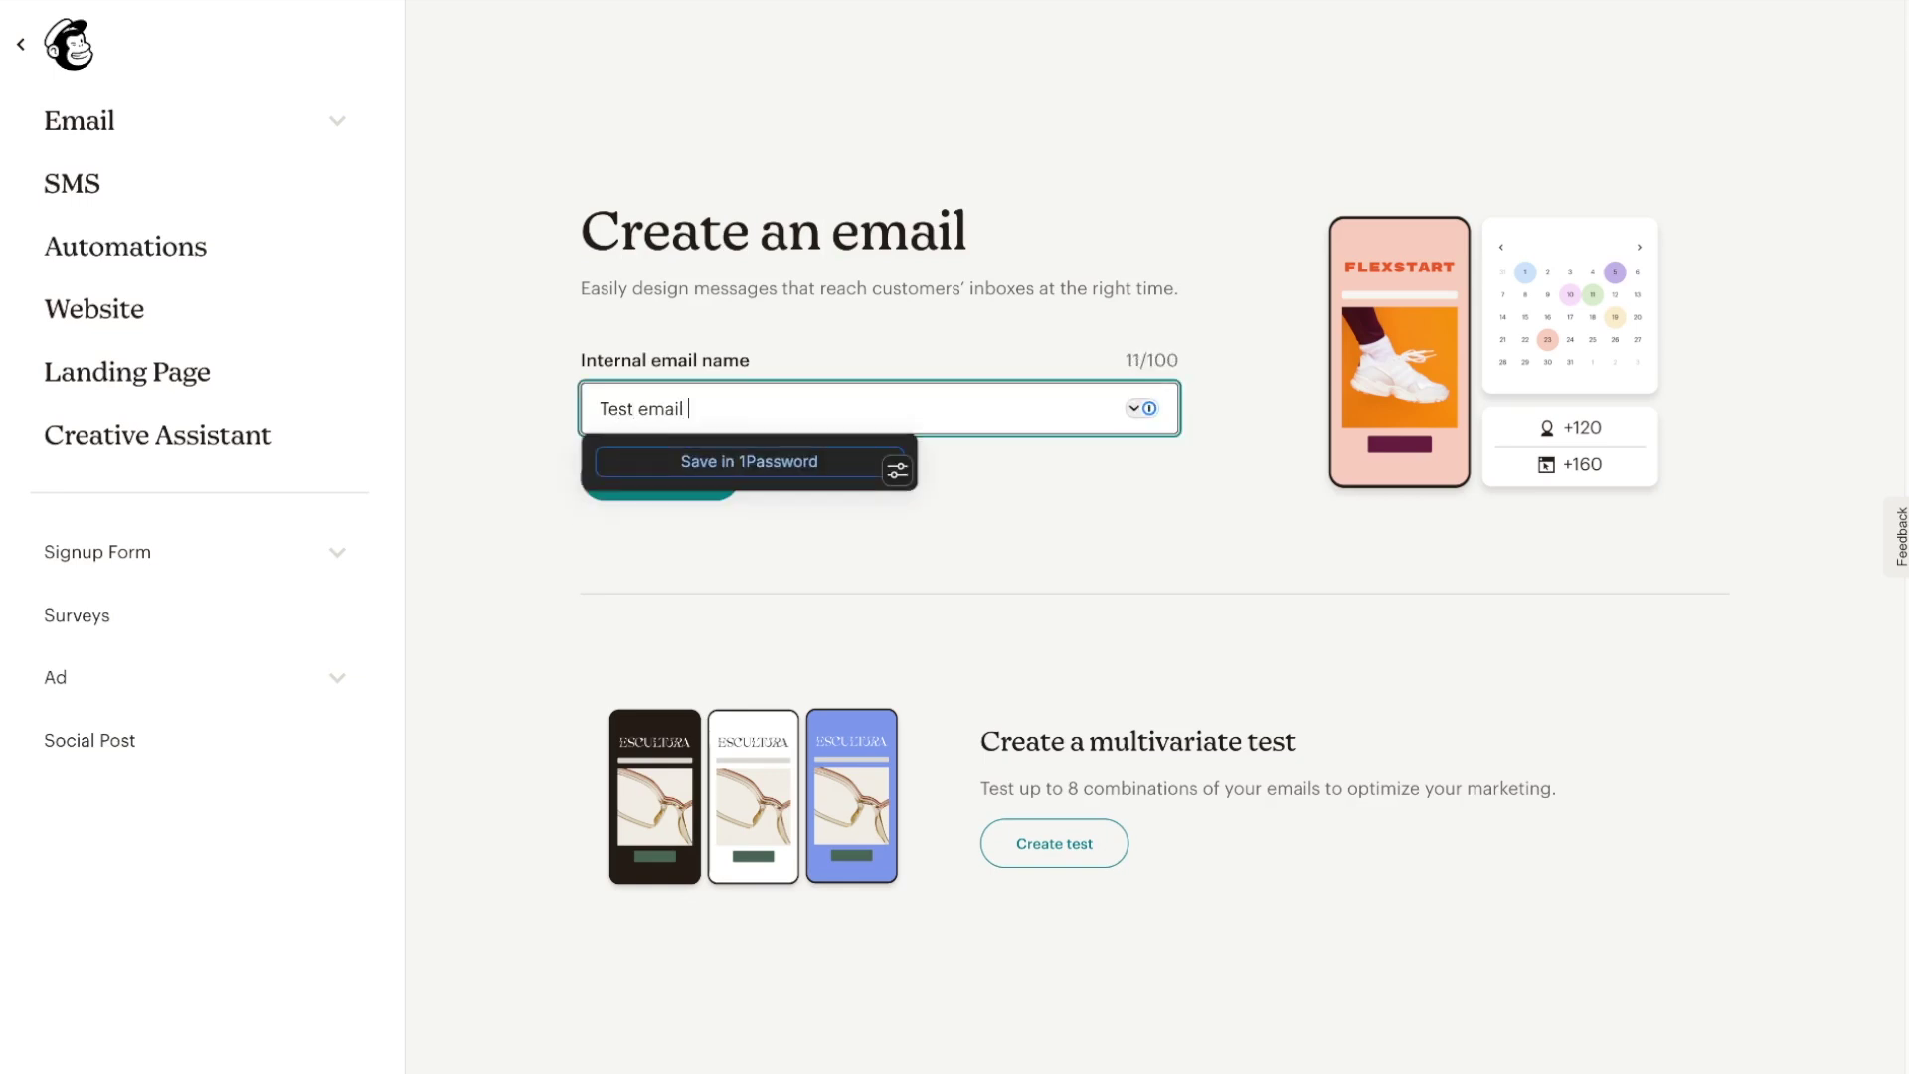
text(for tutorial)
key(Return)
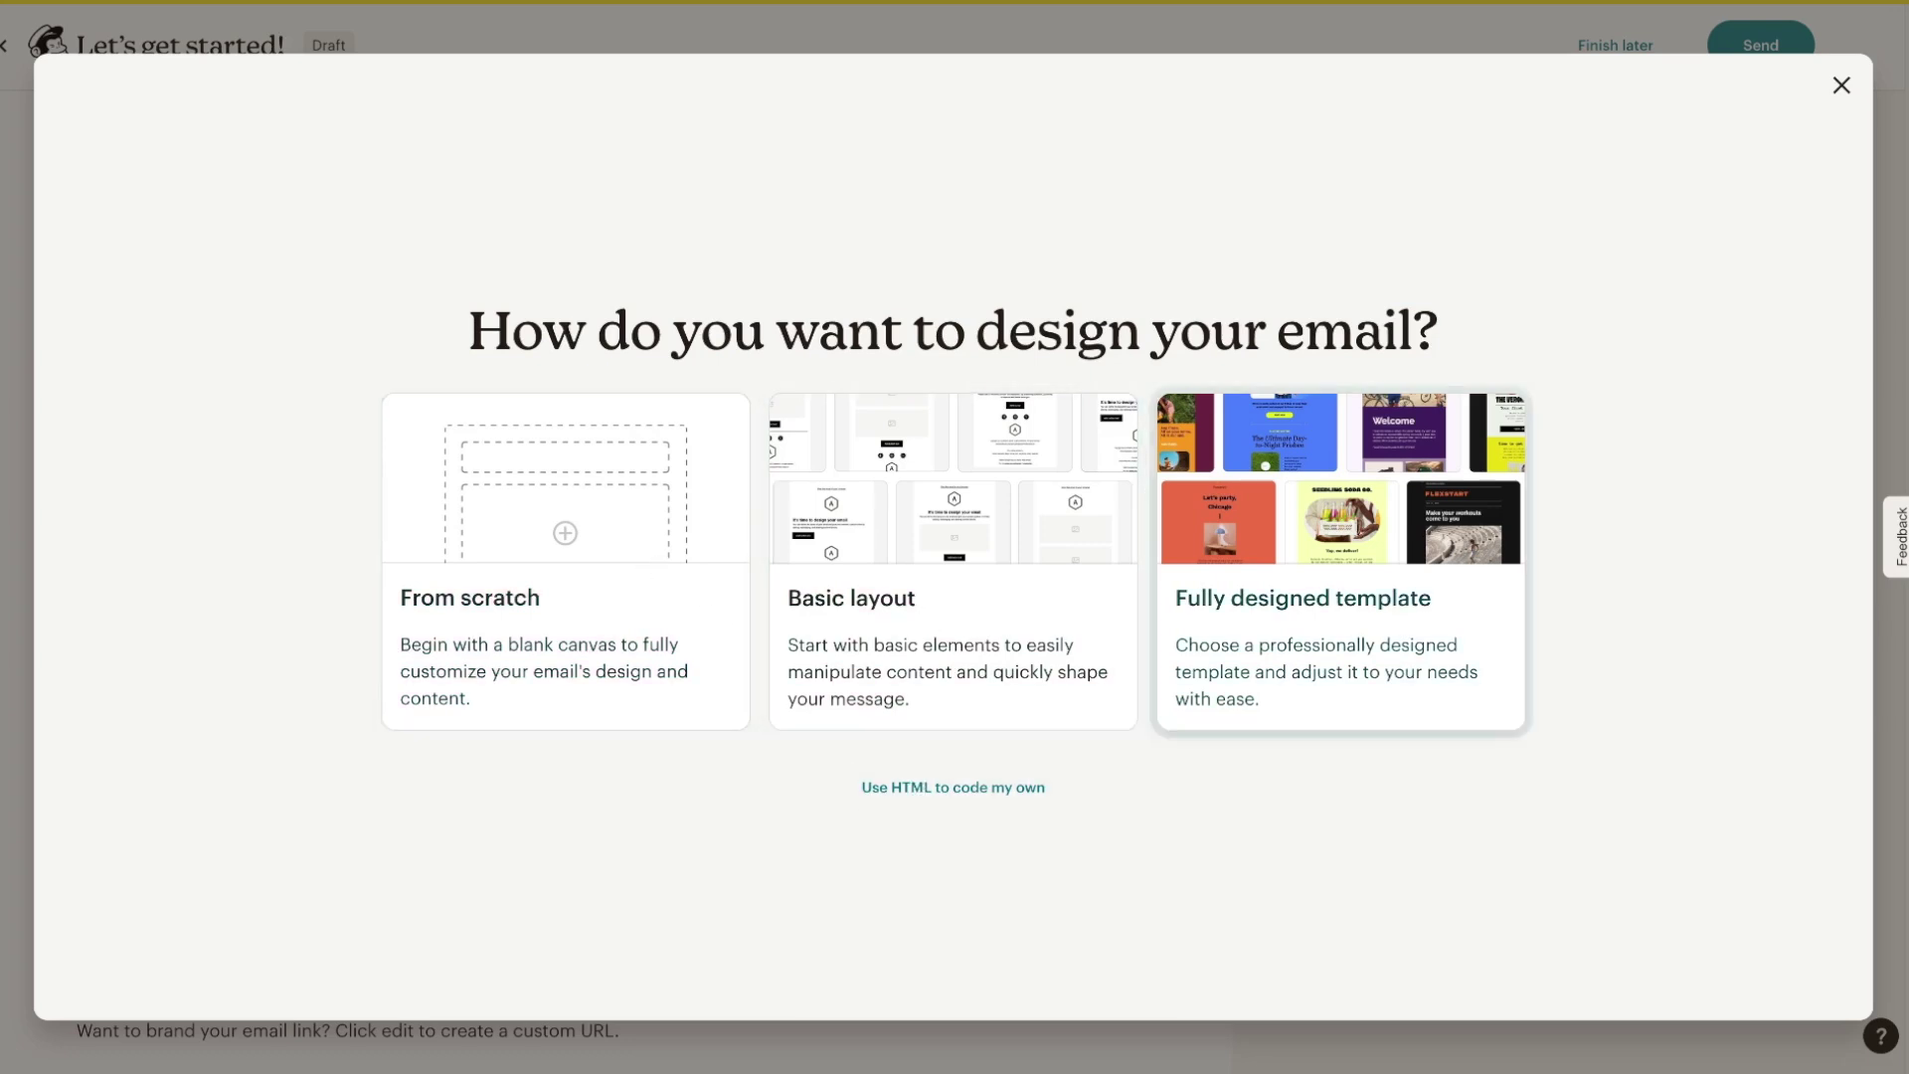
Choose to design from a template, and filter the templates to the Thank You purpose and only the Minimalist style
click(1340, 597)
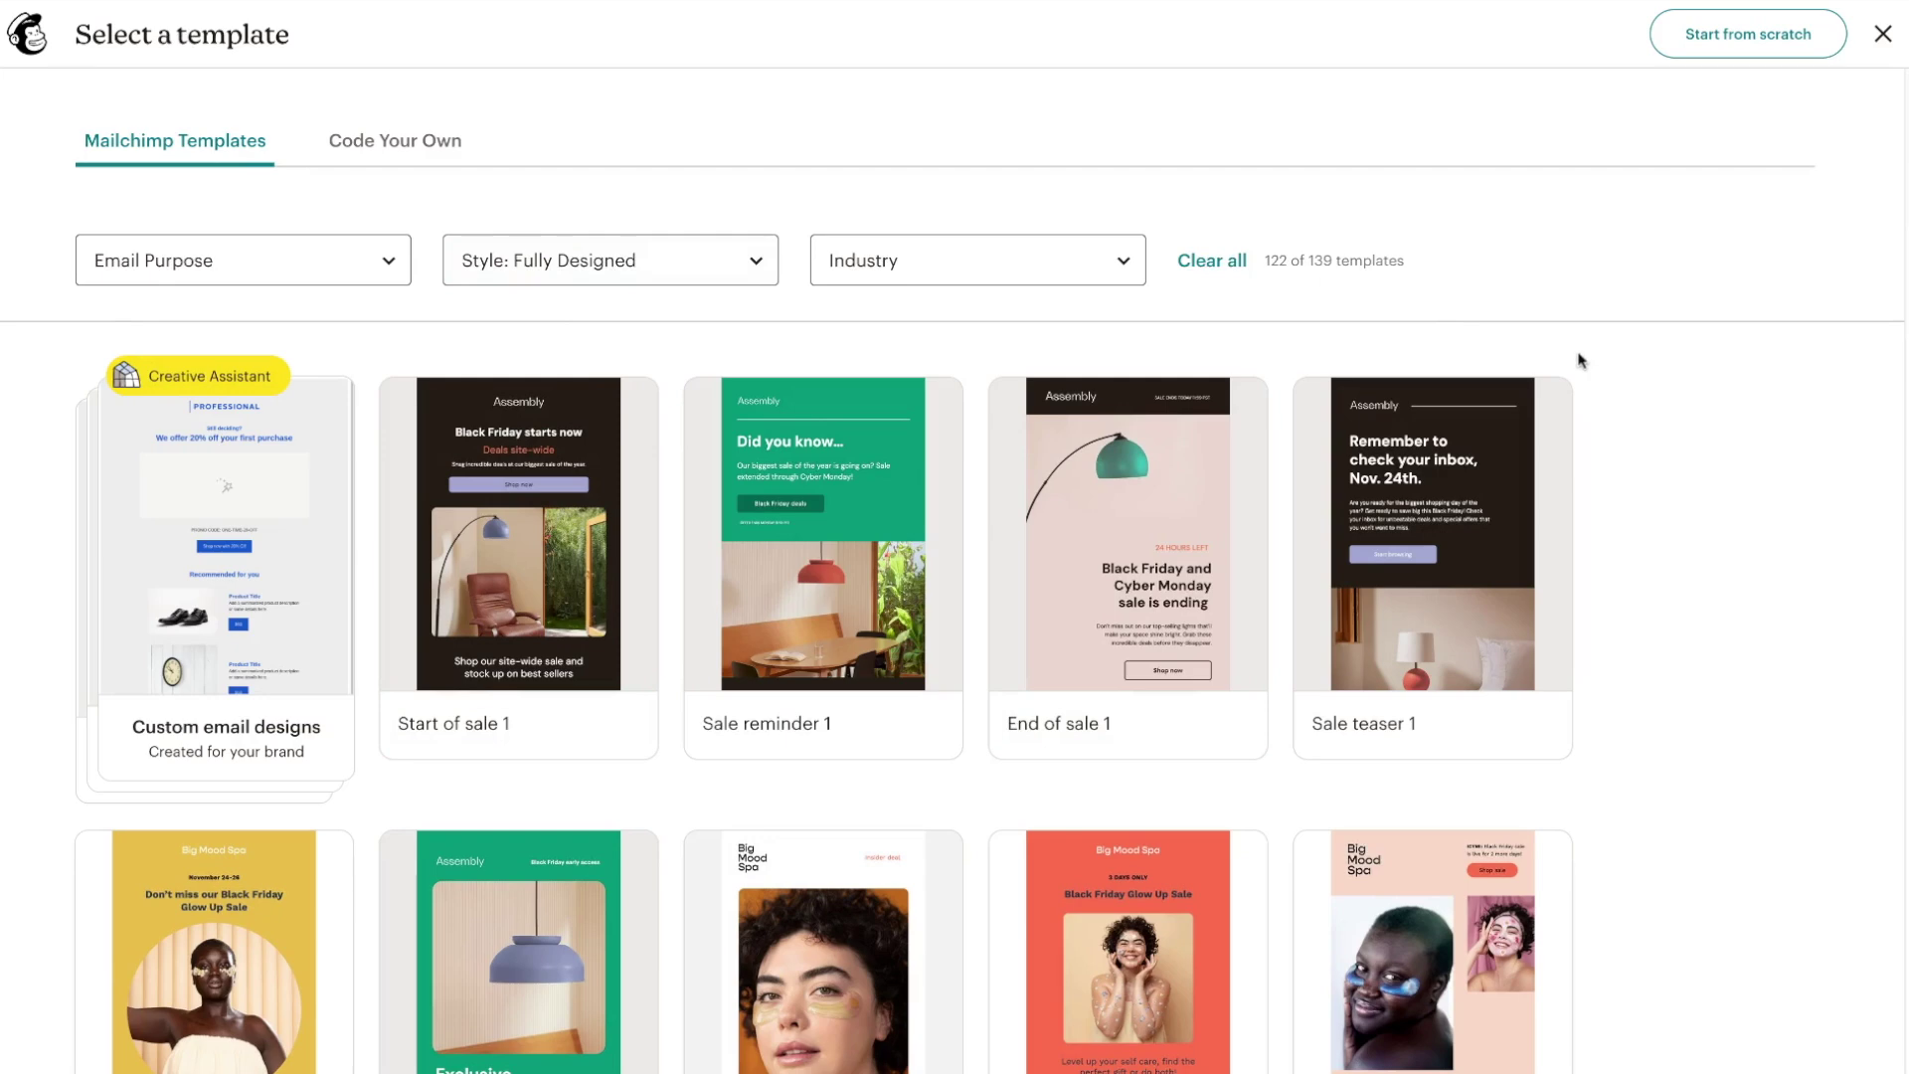
click(387, 265)
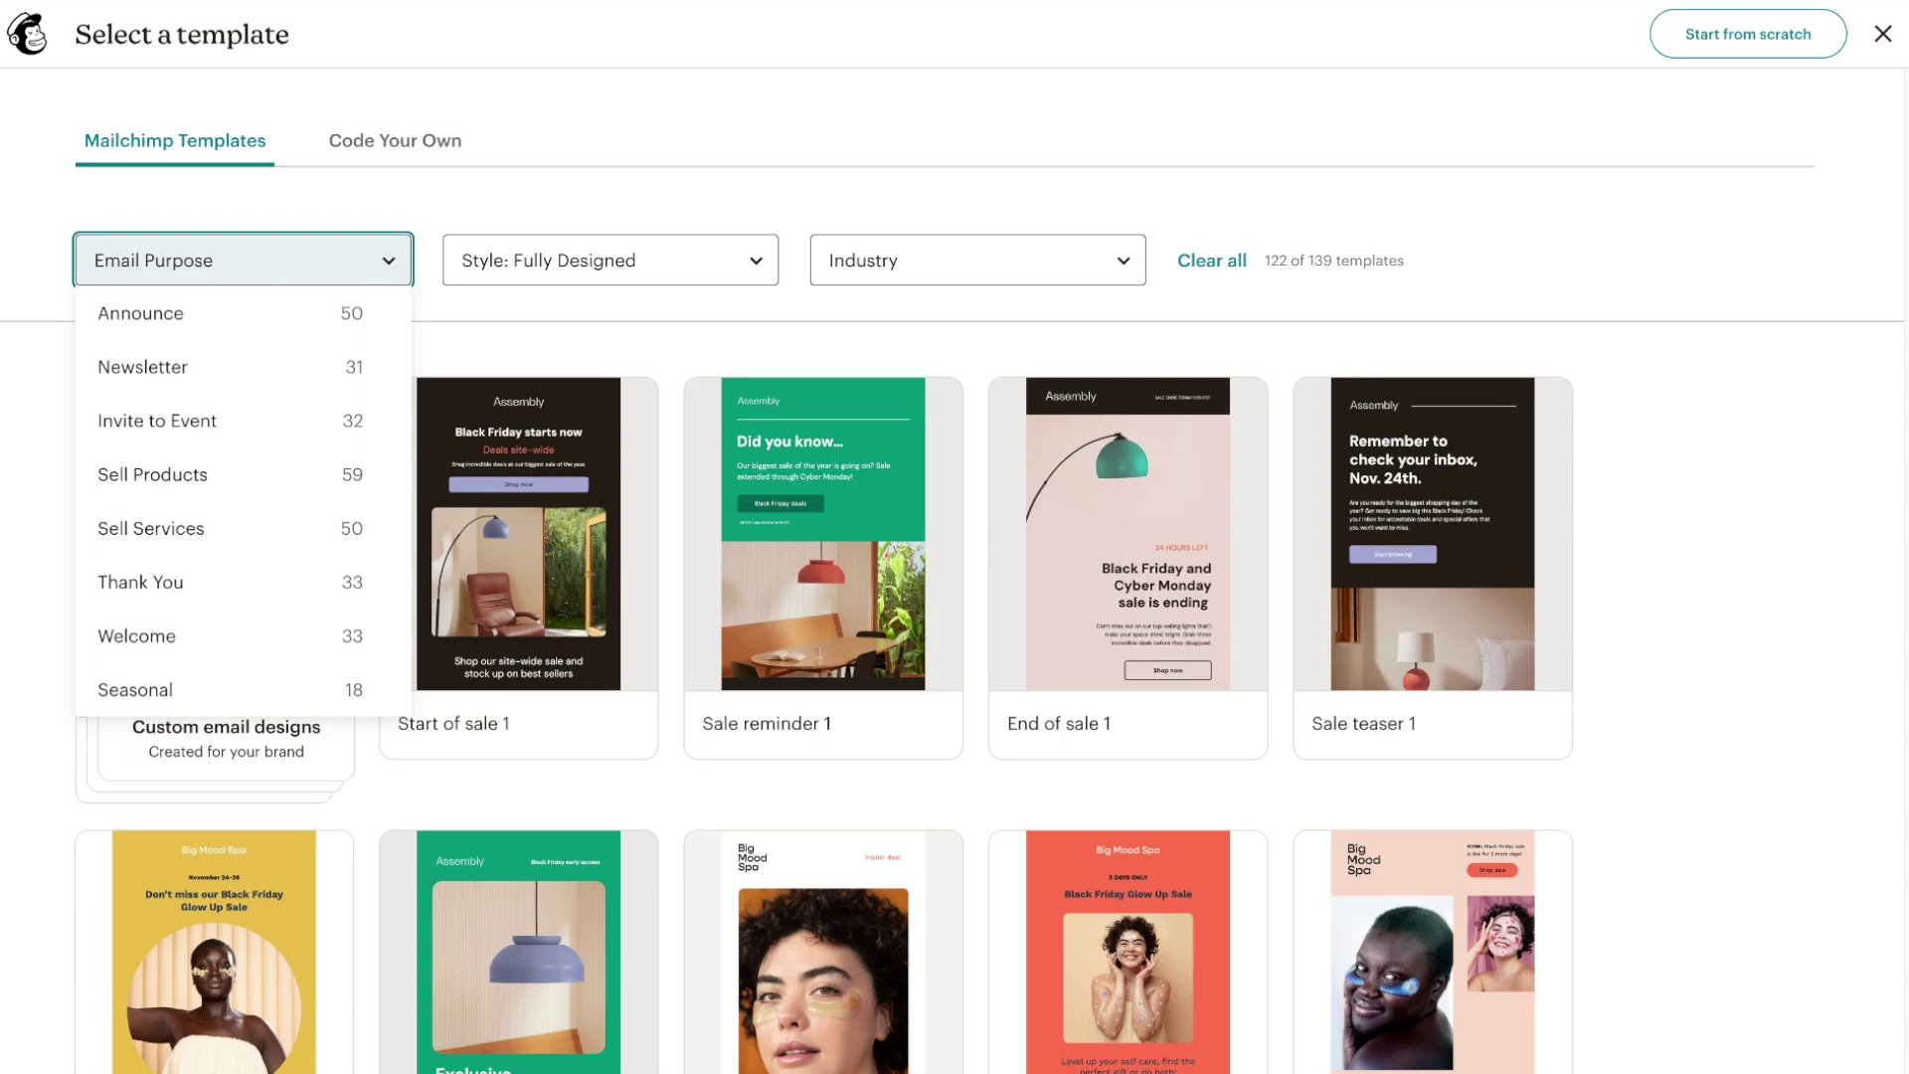
click(255, 586)
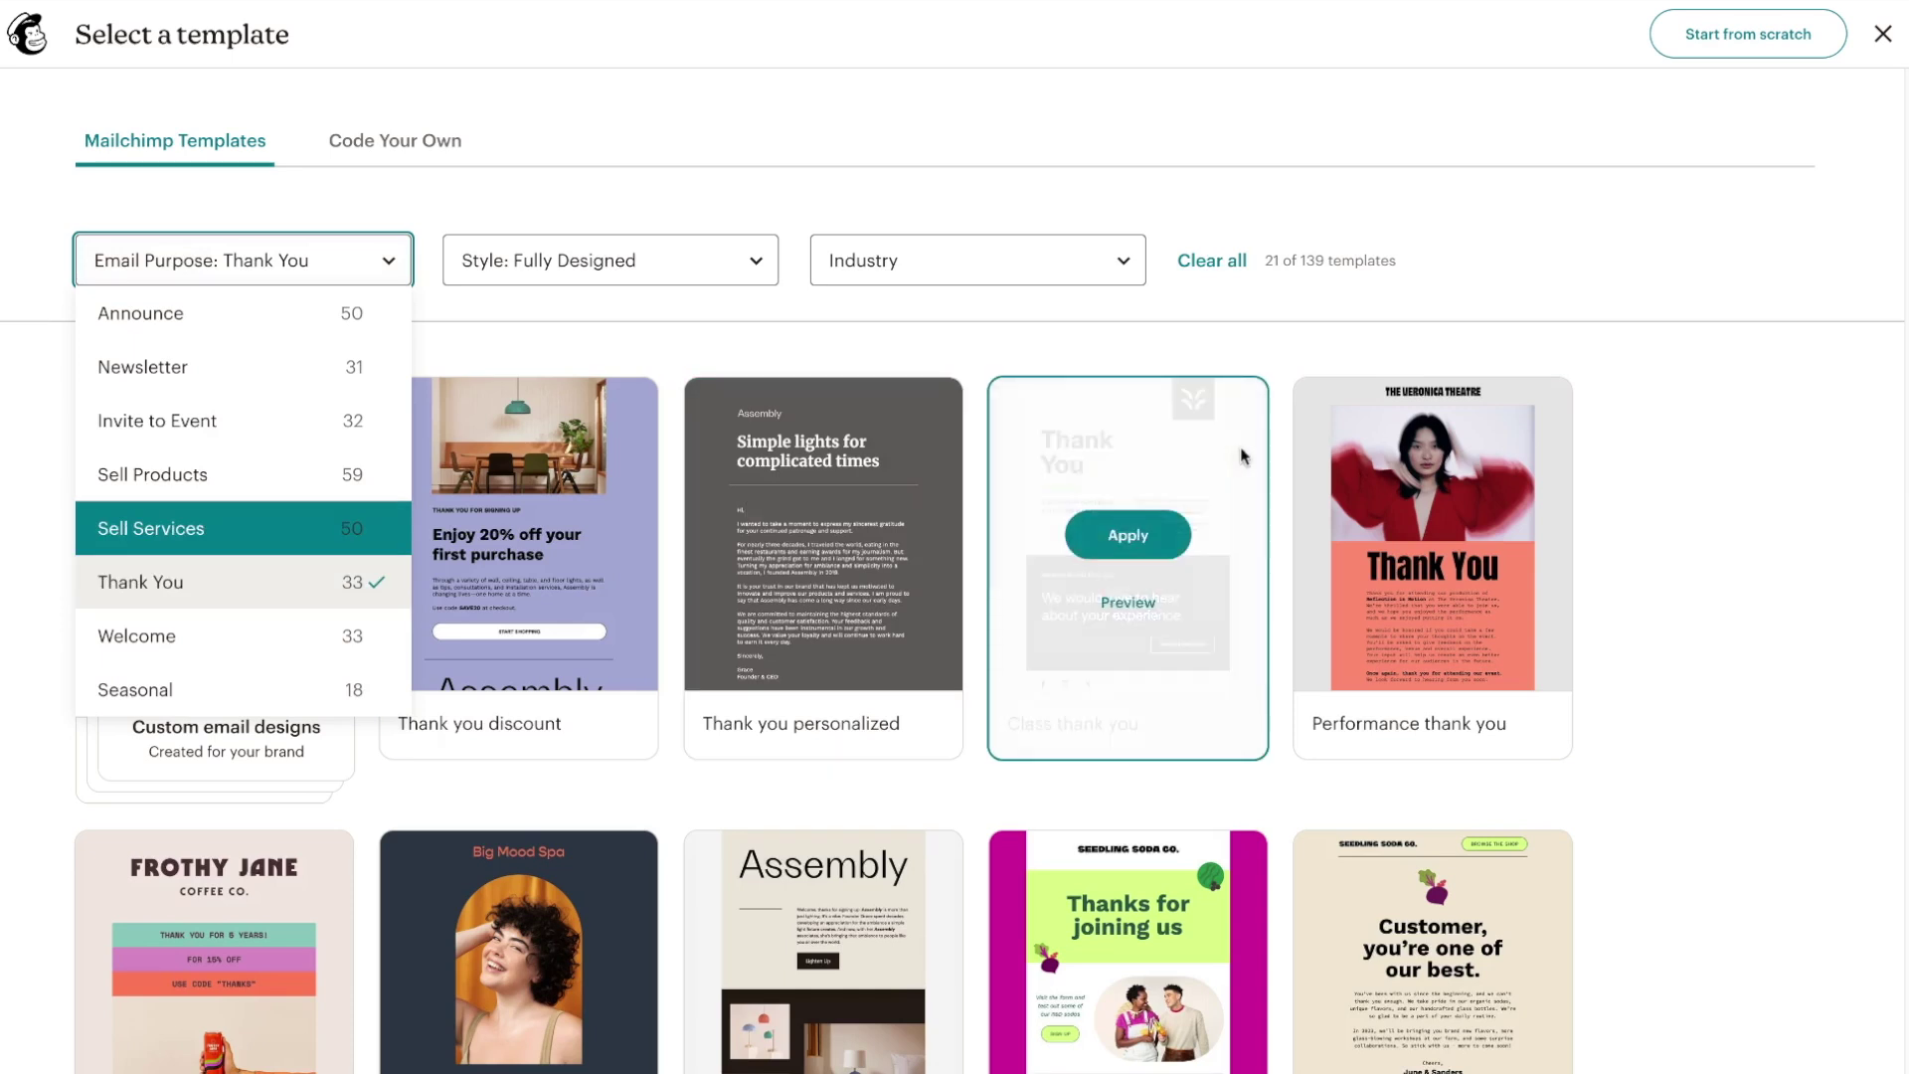
click(670, 265)
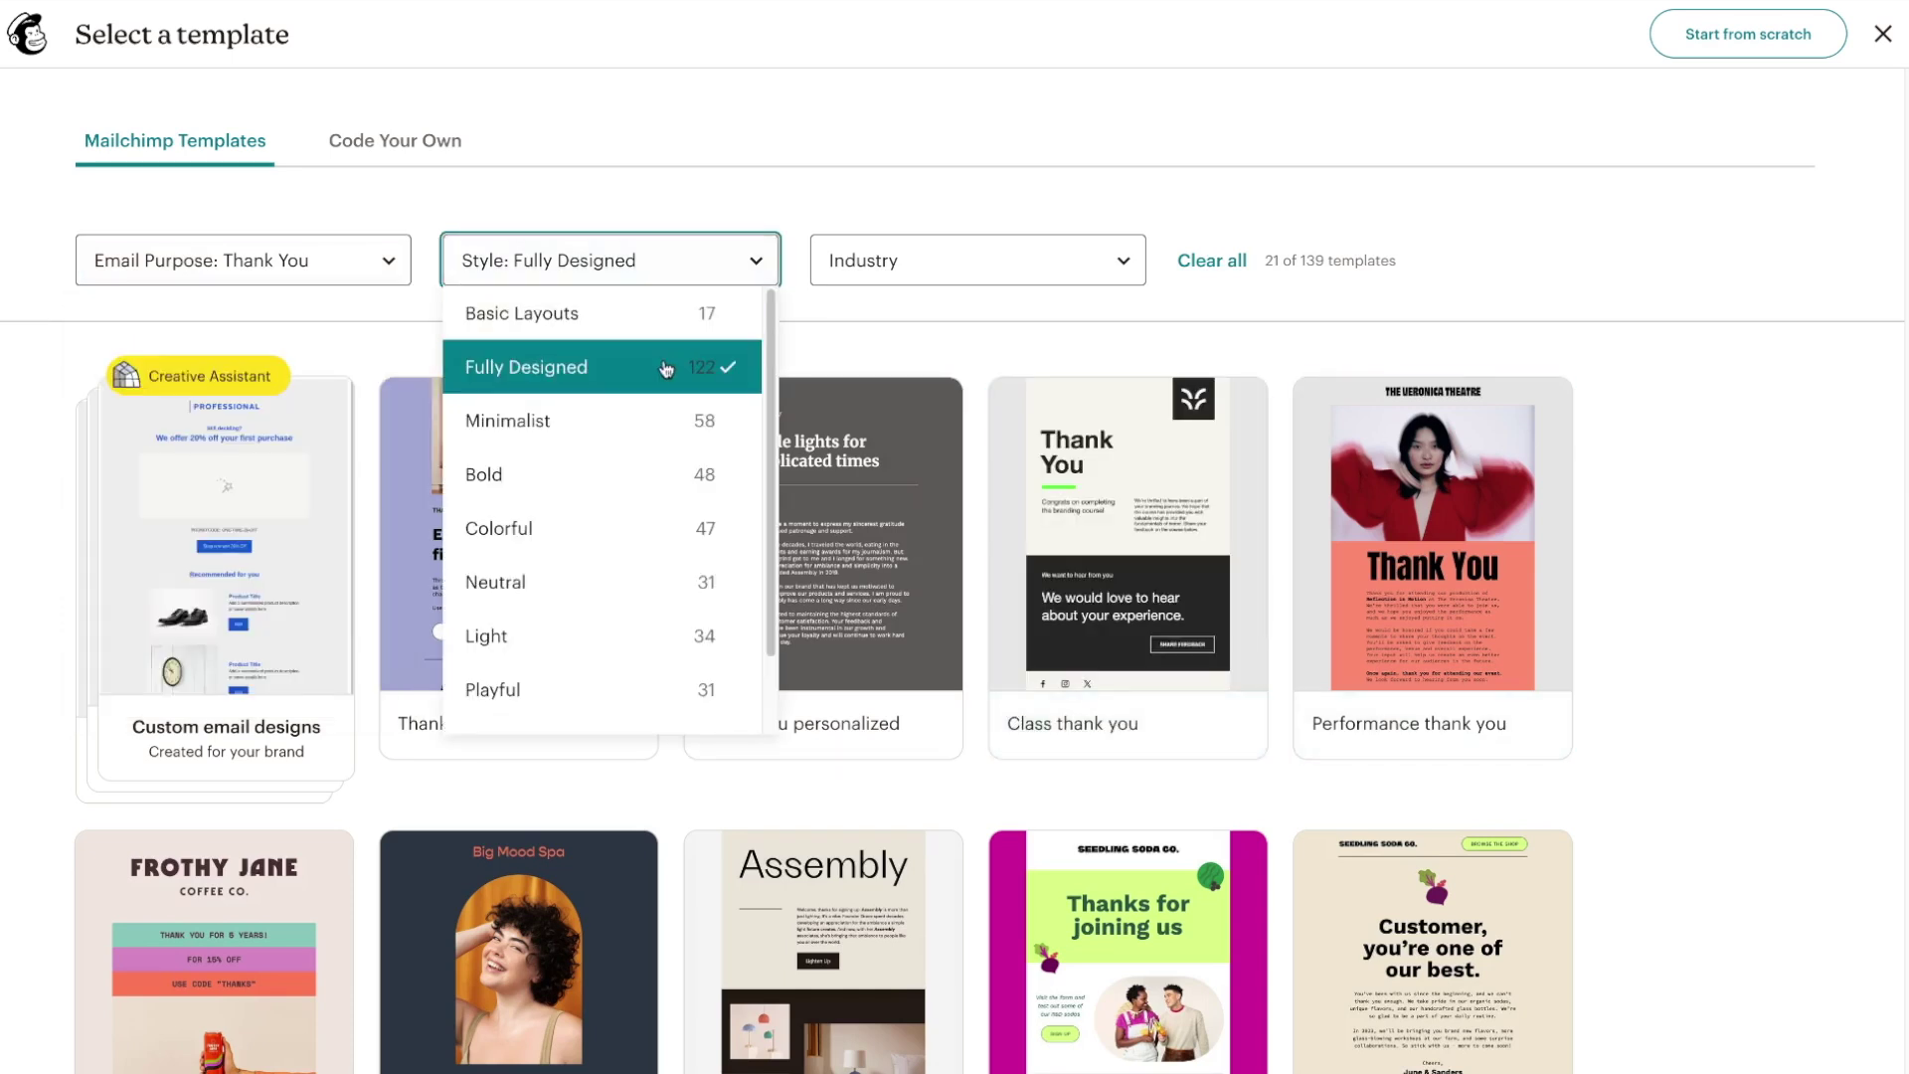
click(646, 429)
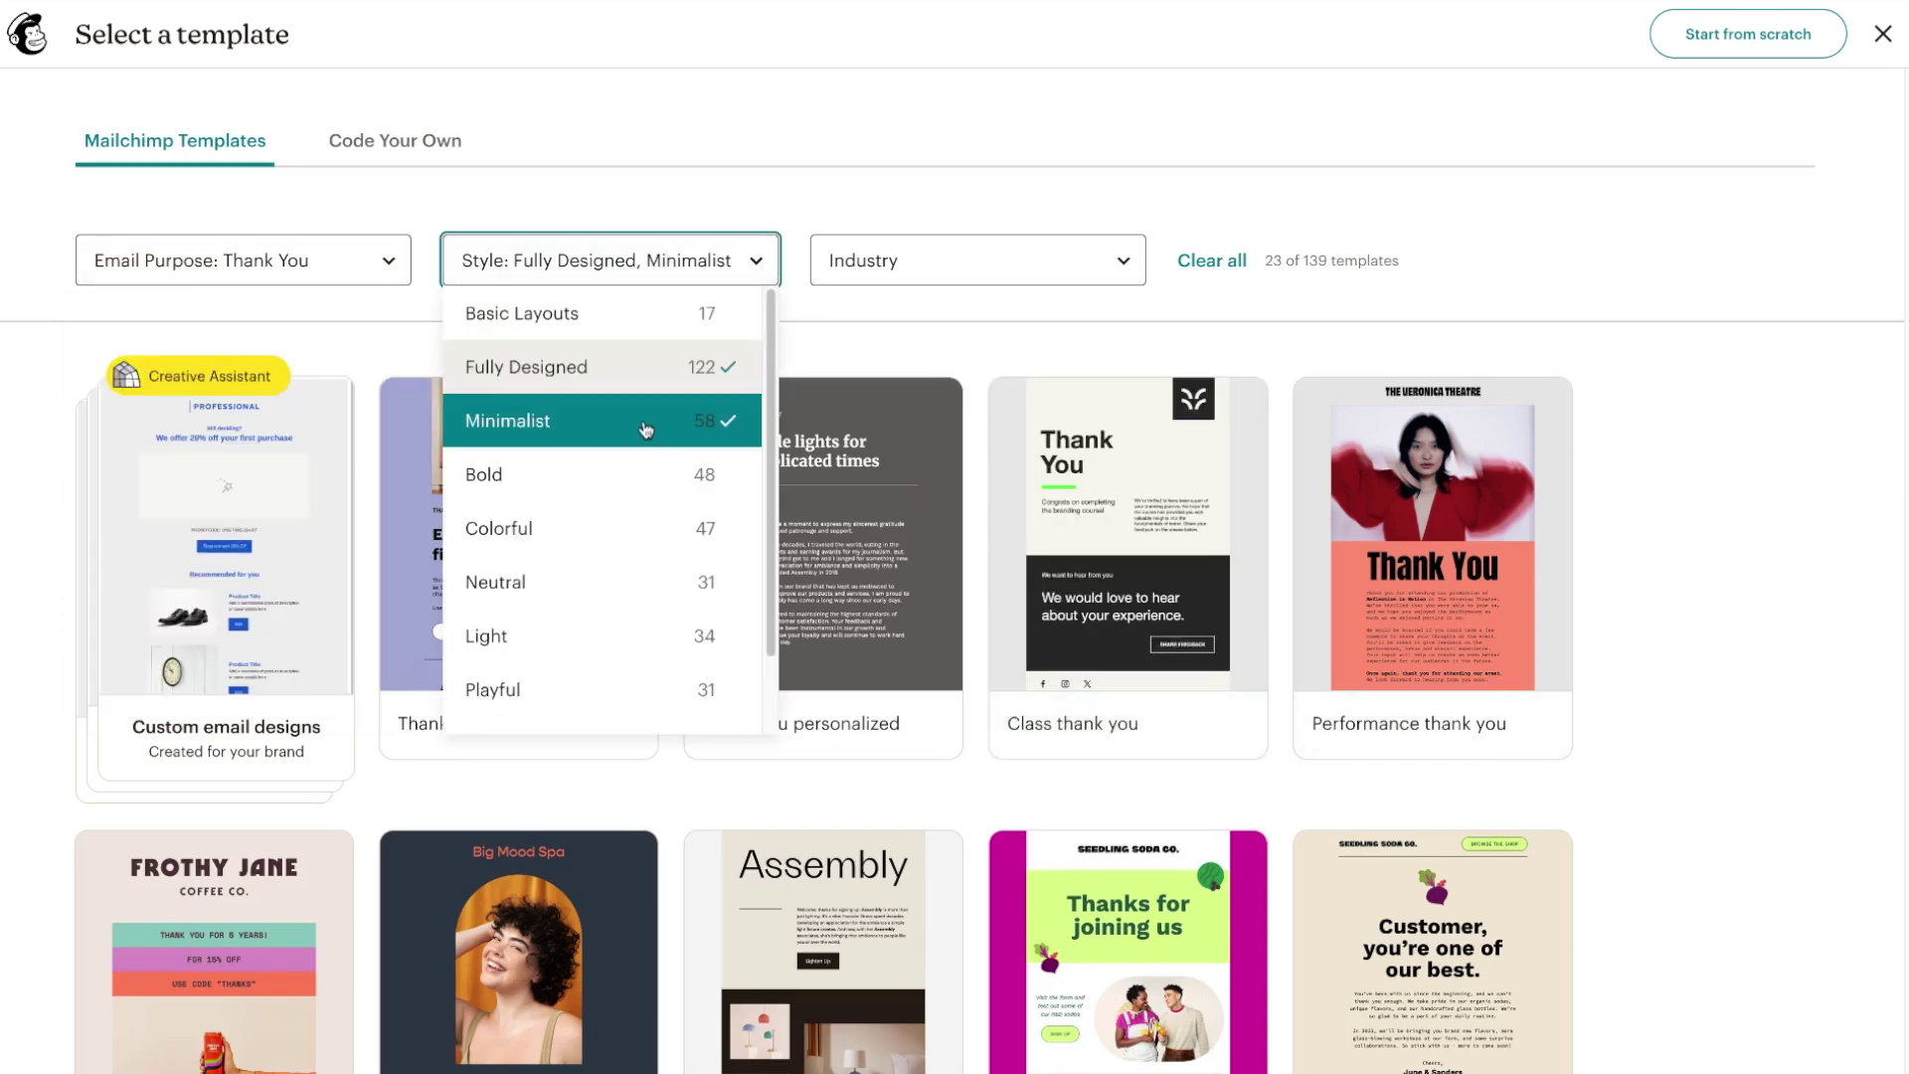
click(642, 371)
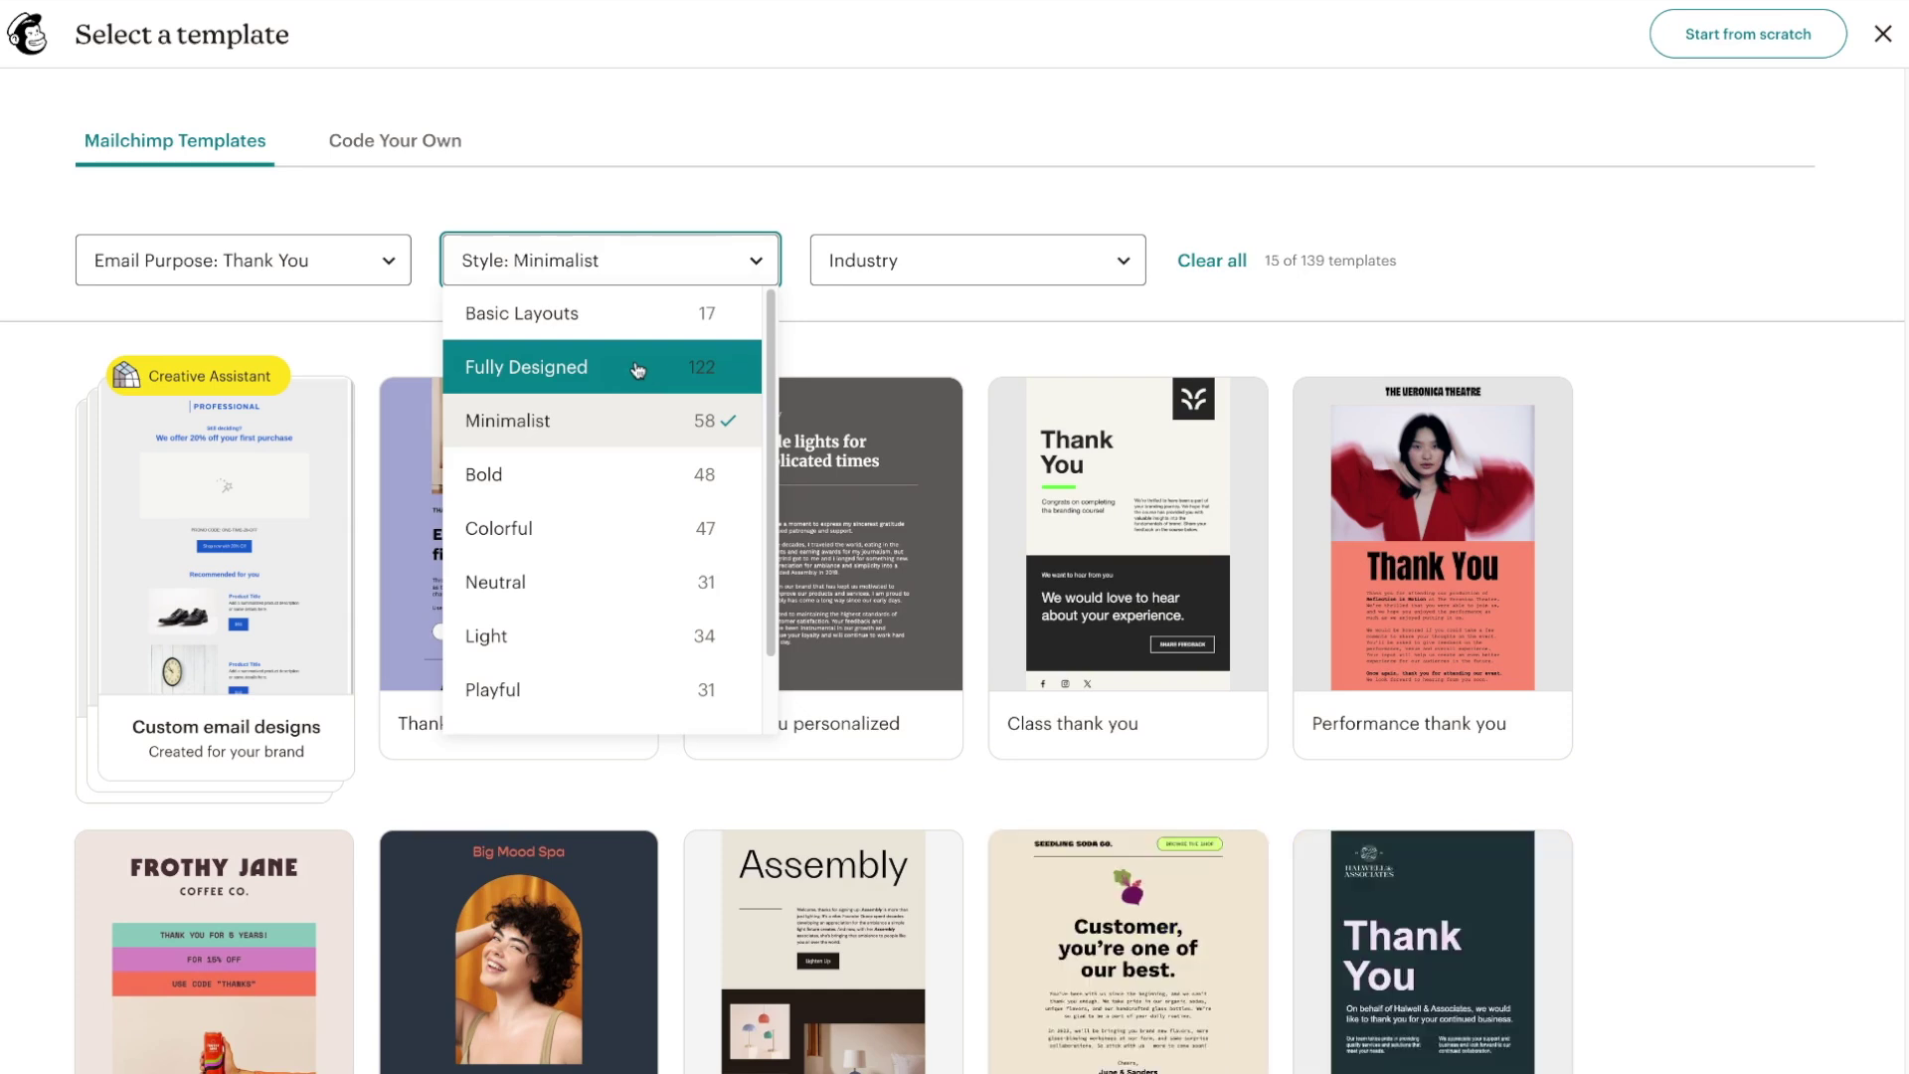
click(1632, 437)
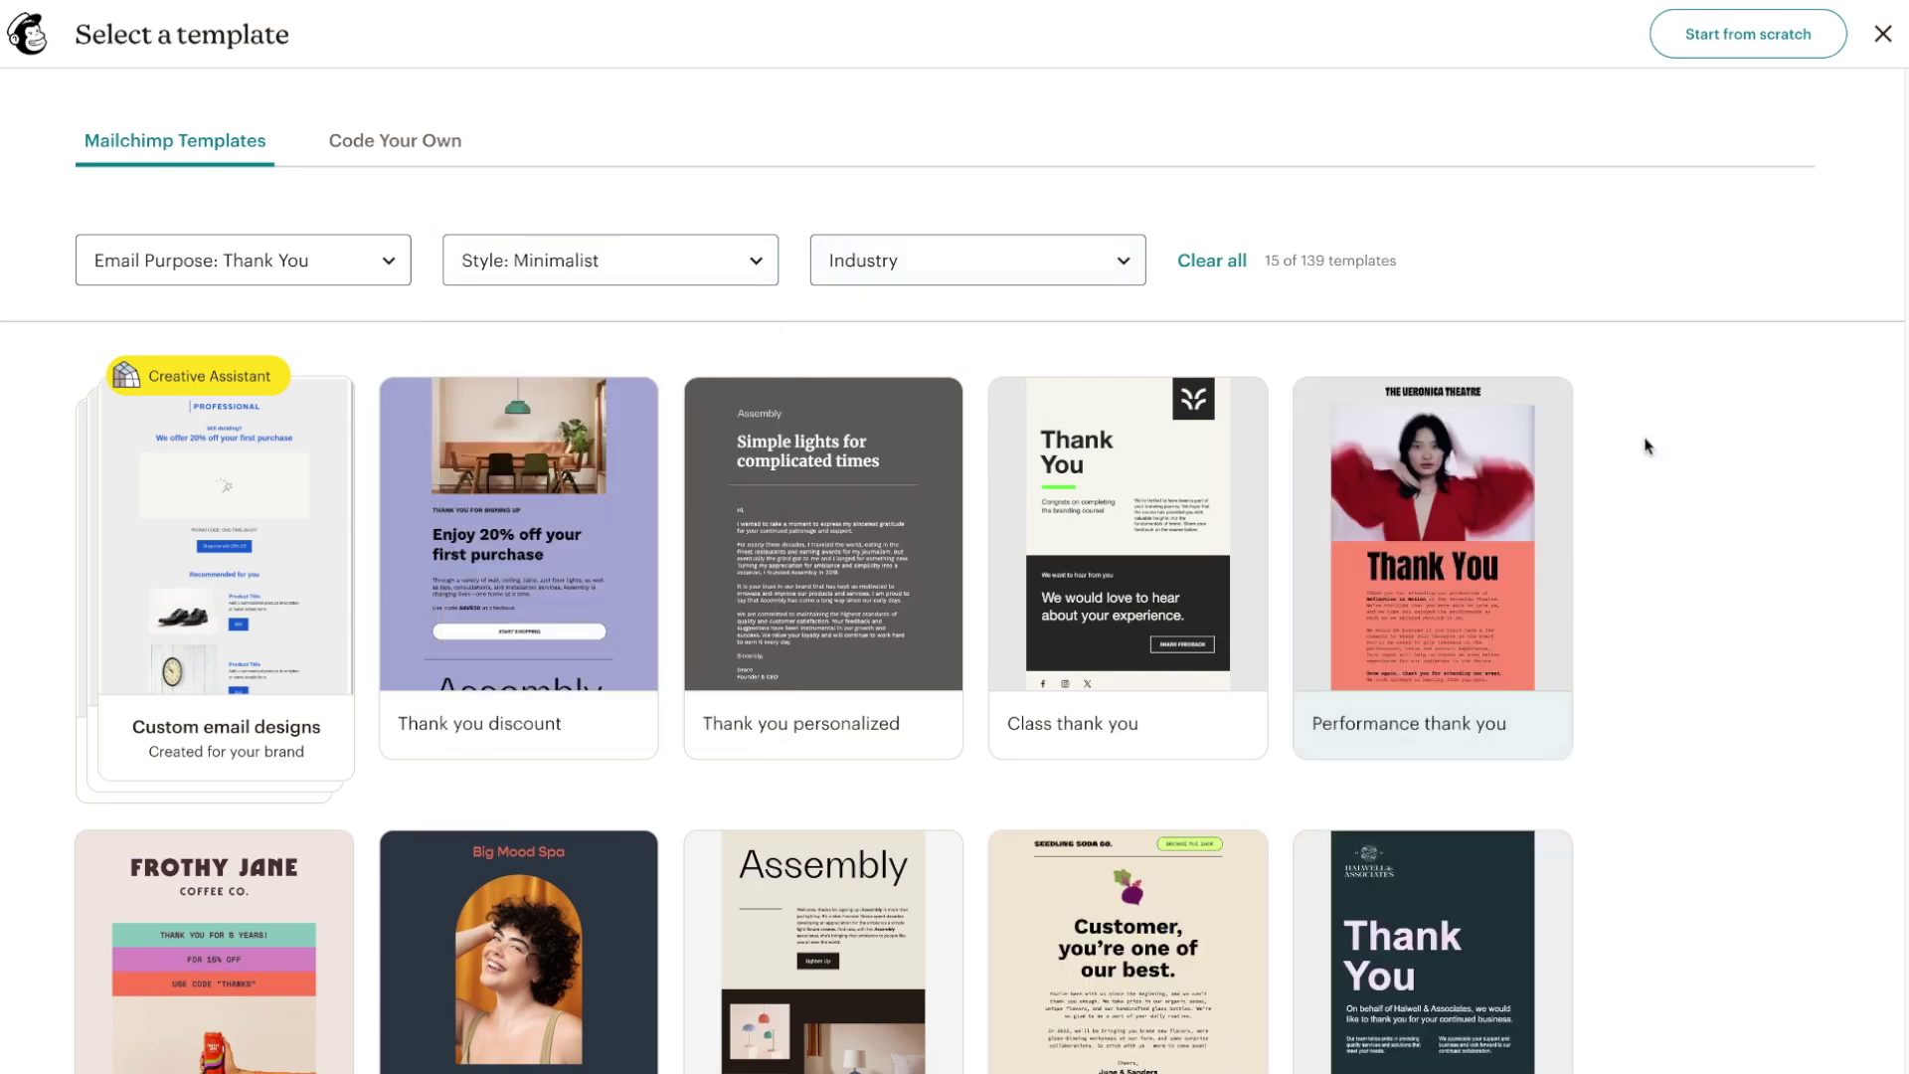
Preview the "Customer appreciation" template in its mobile and desktop versions, and apply it to the email
scroll(1703, 445, down, 4)
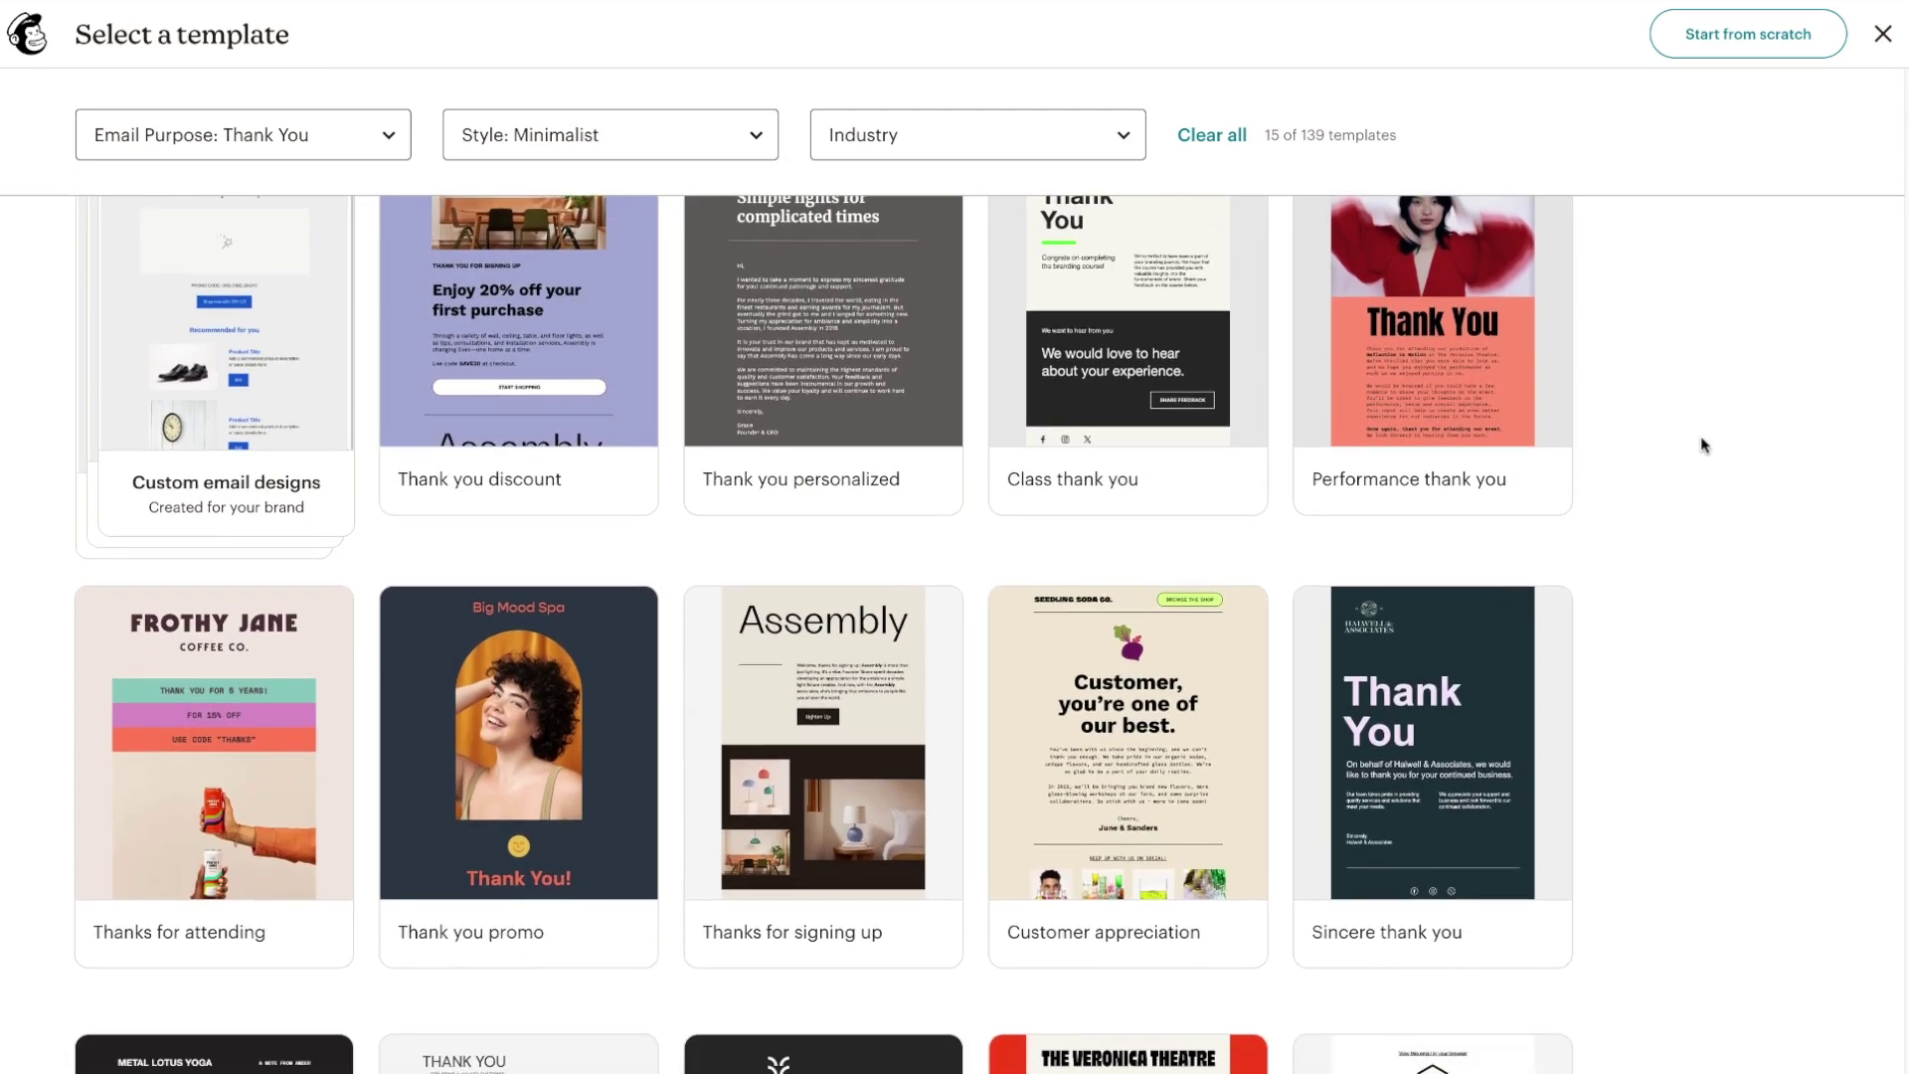
scroll(825, 634, down, 2)
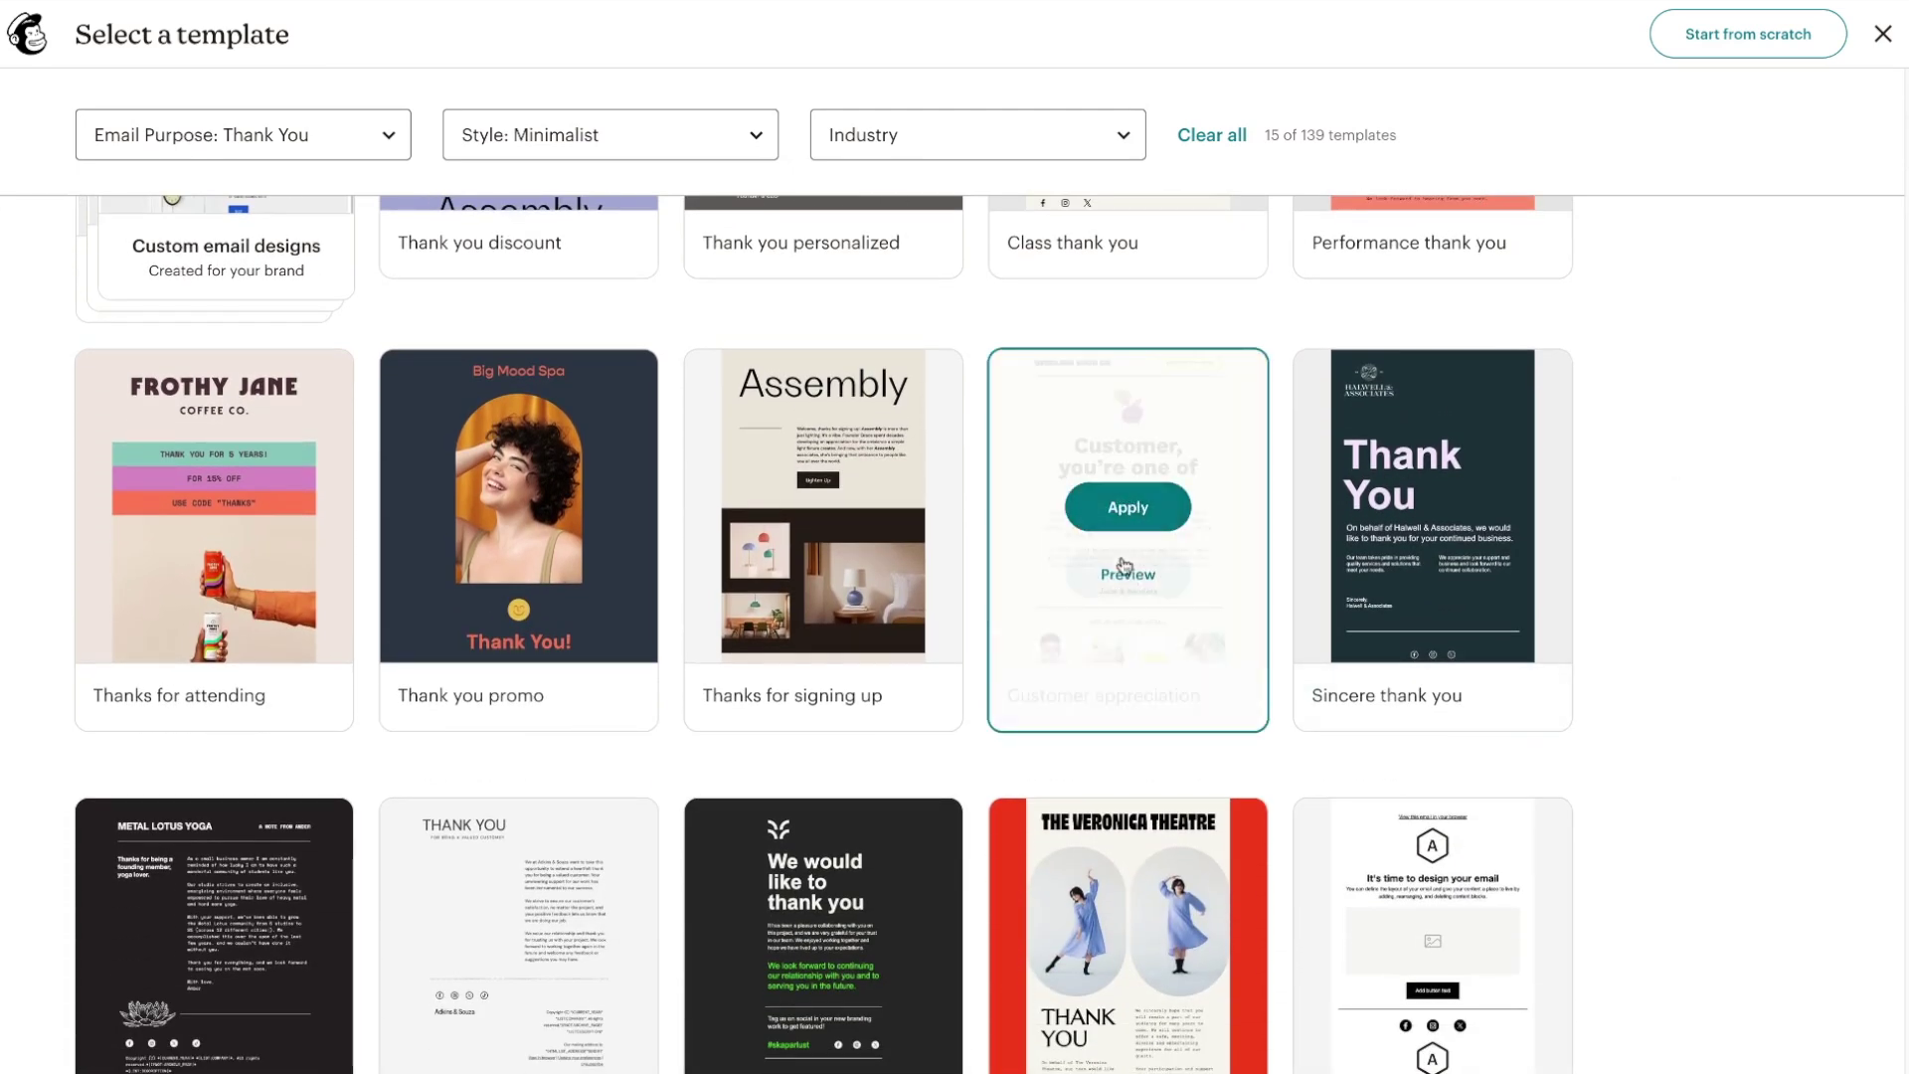
click(1110, 571)
click(981, 121)
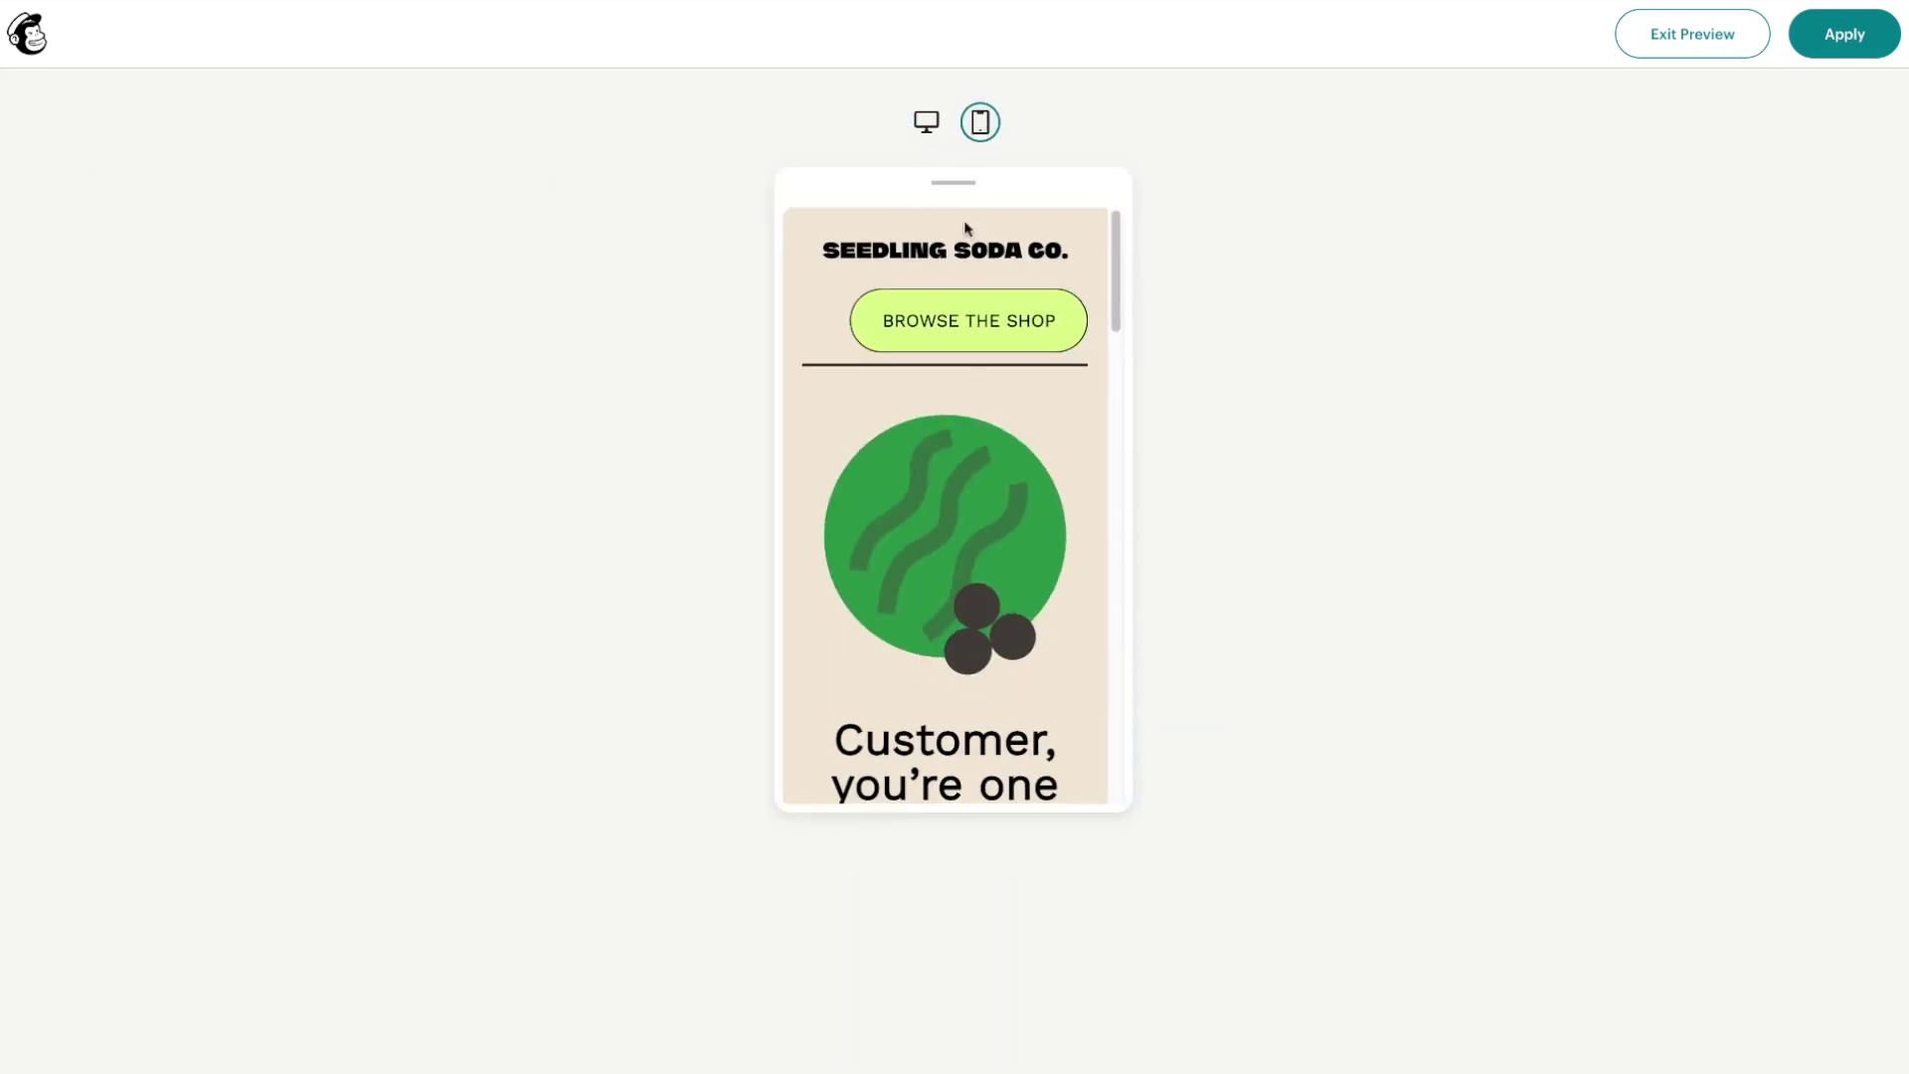
click(925, 122)
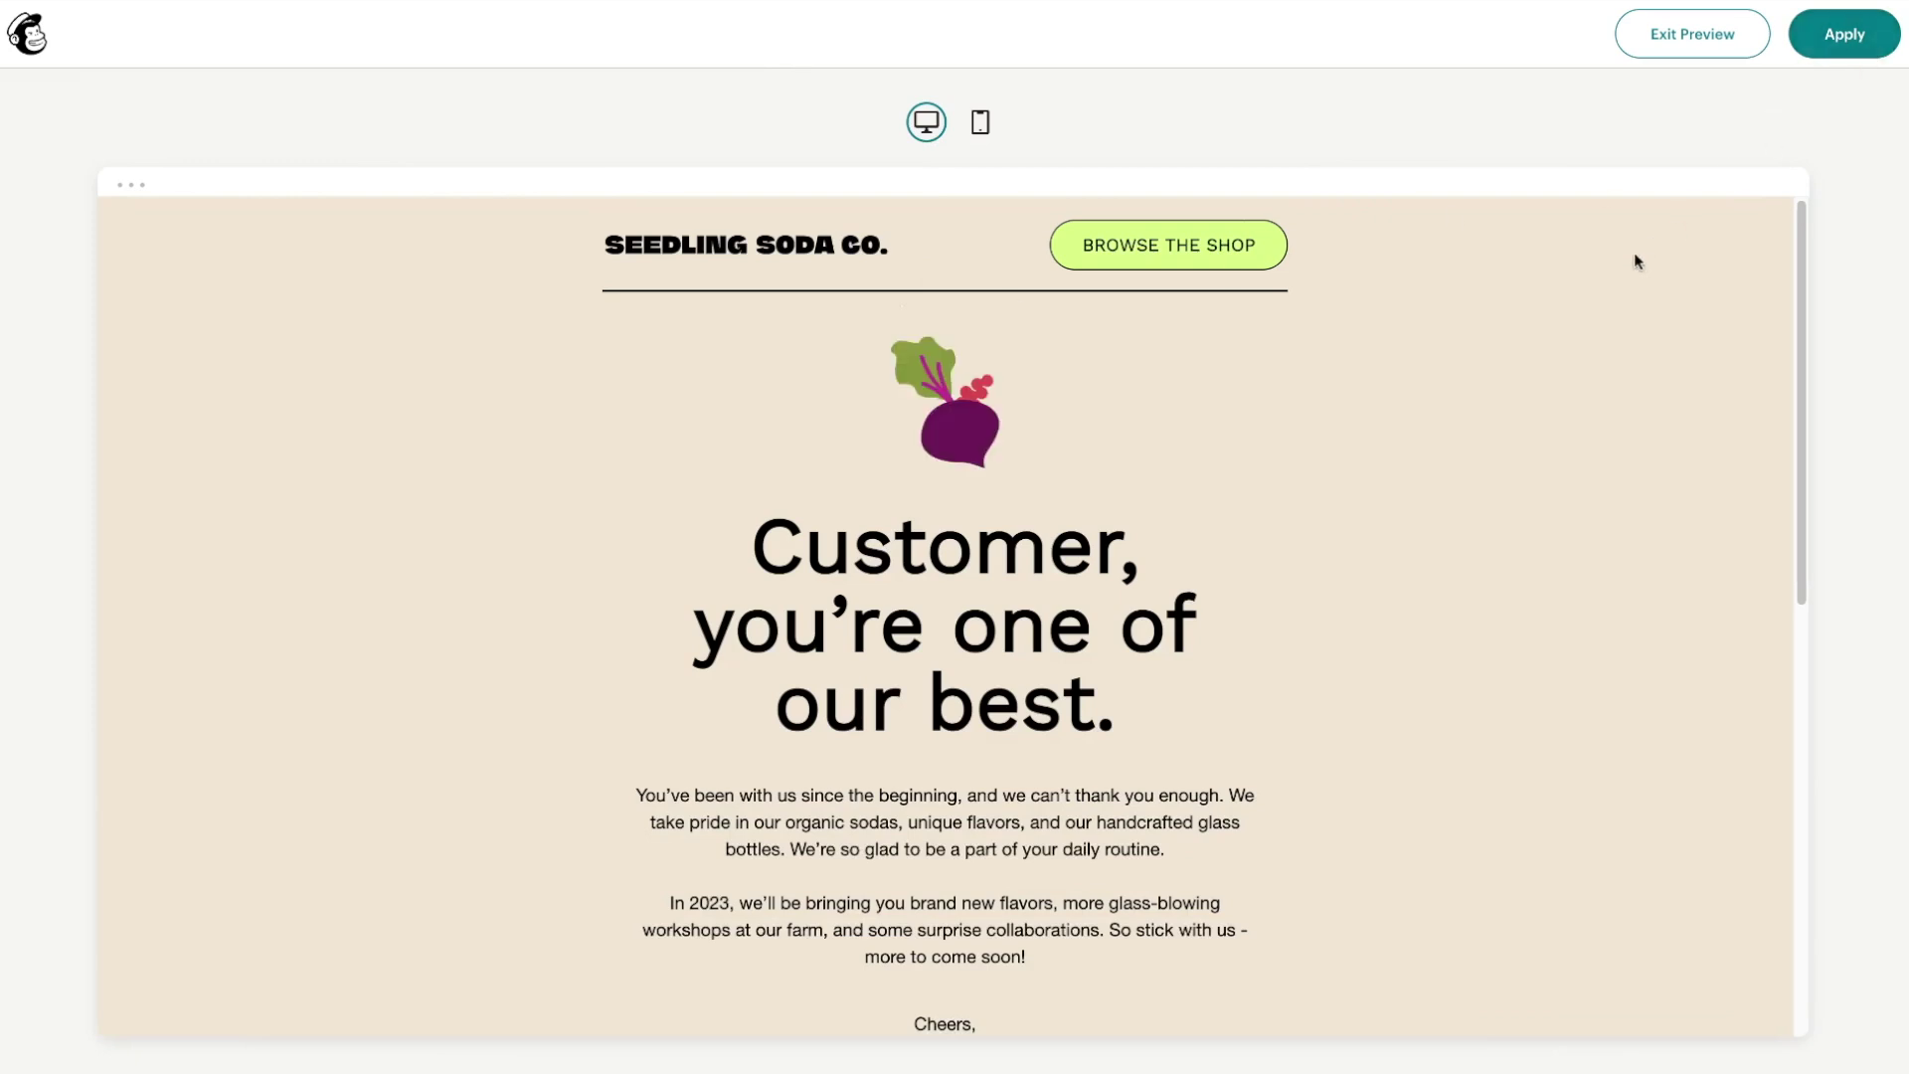
click(1836, 51)
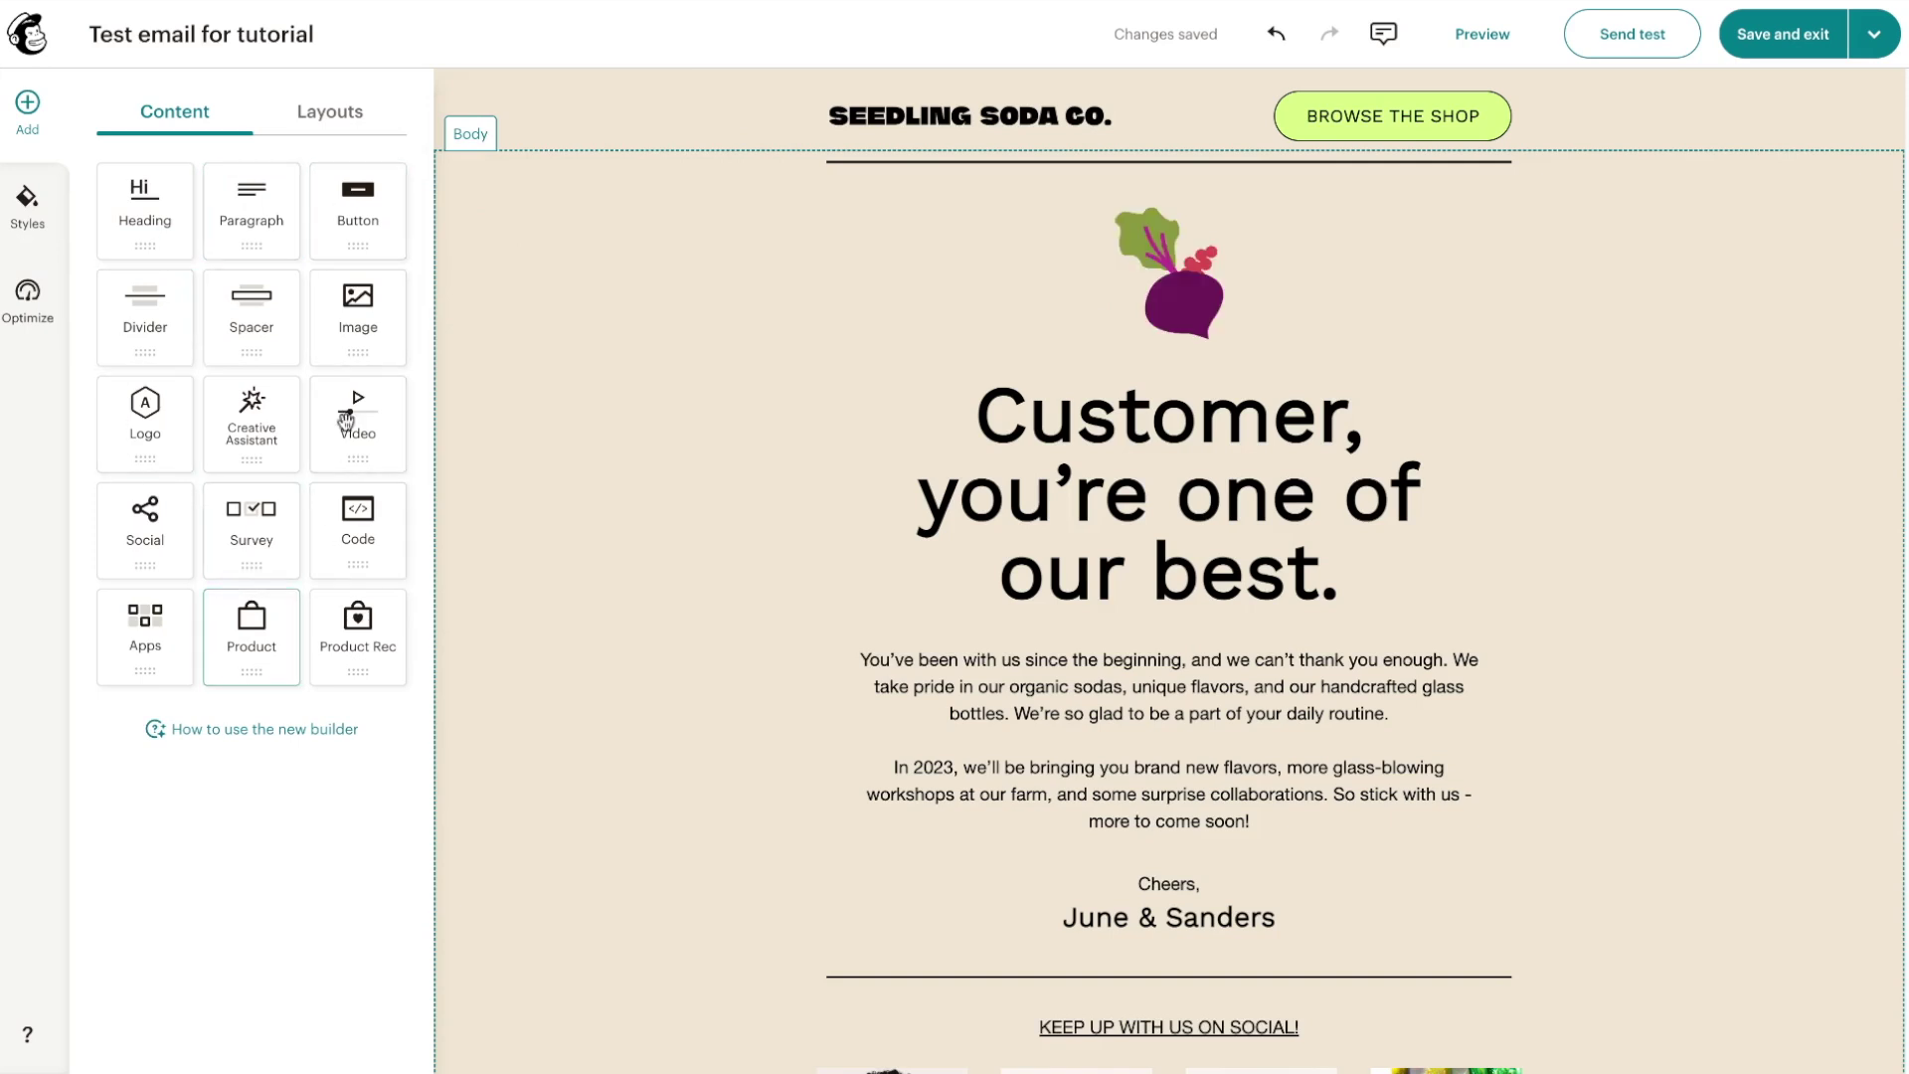
Add a heading block above the vegetable image with the text "this is a test heading"
drag(160, 221, 1169, 191)
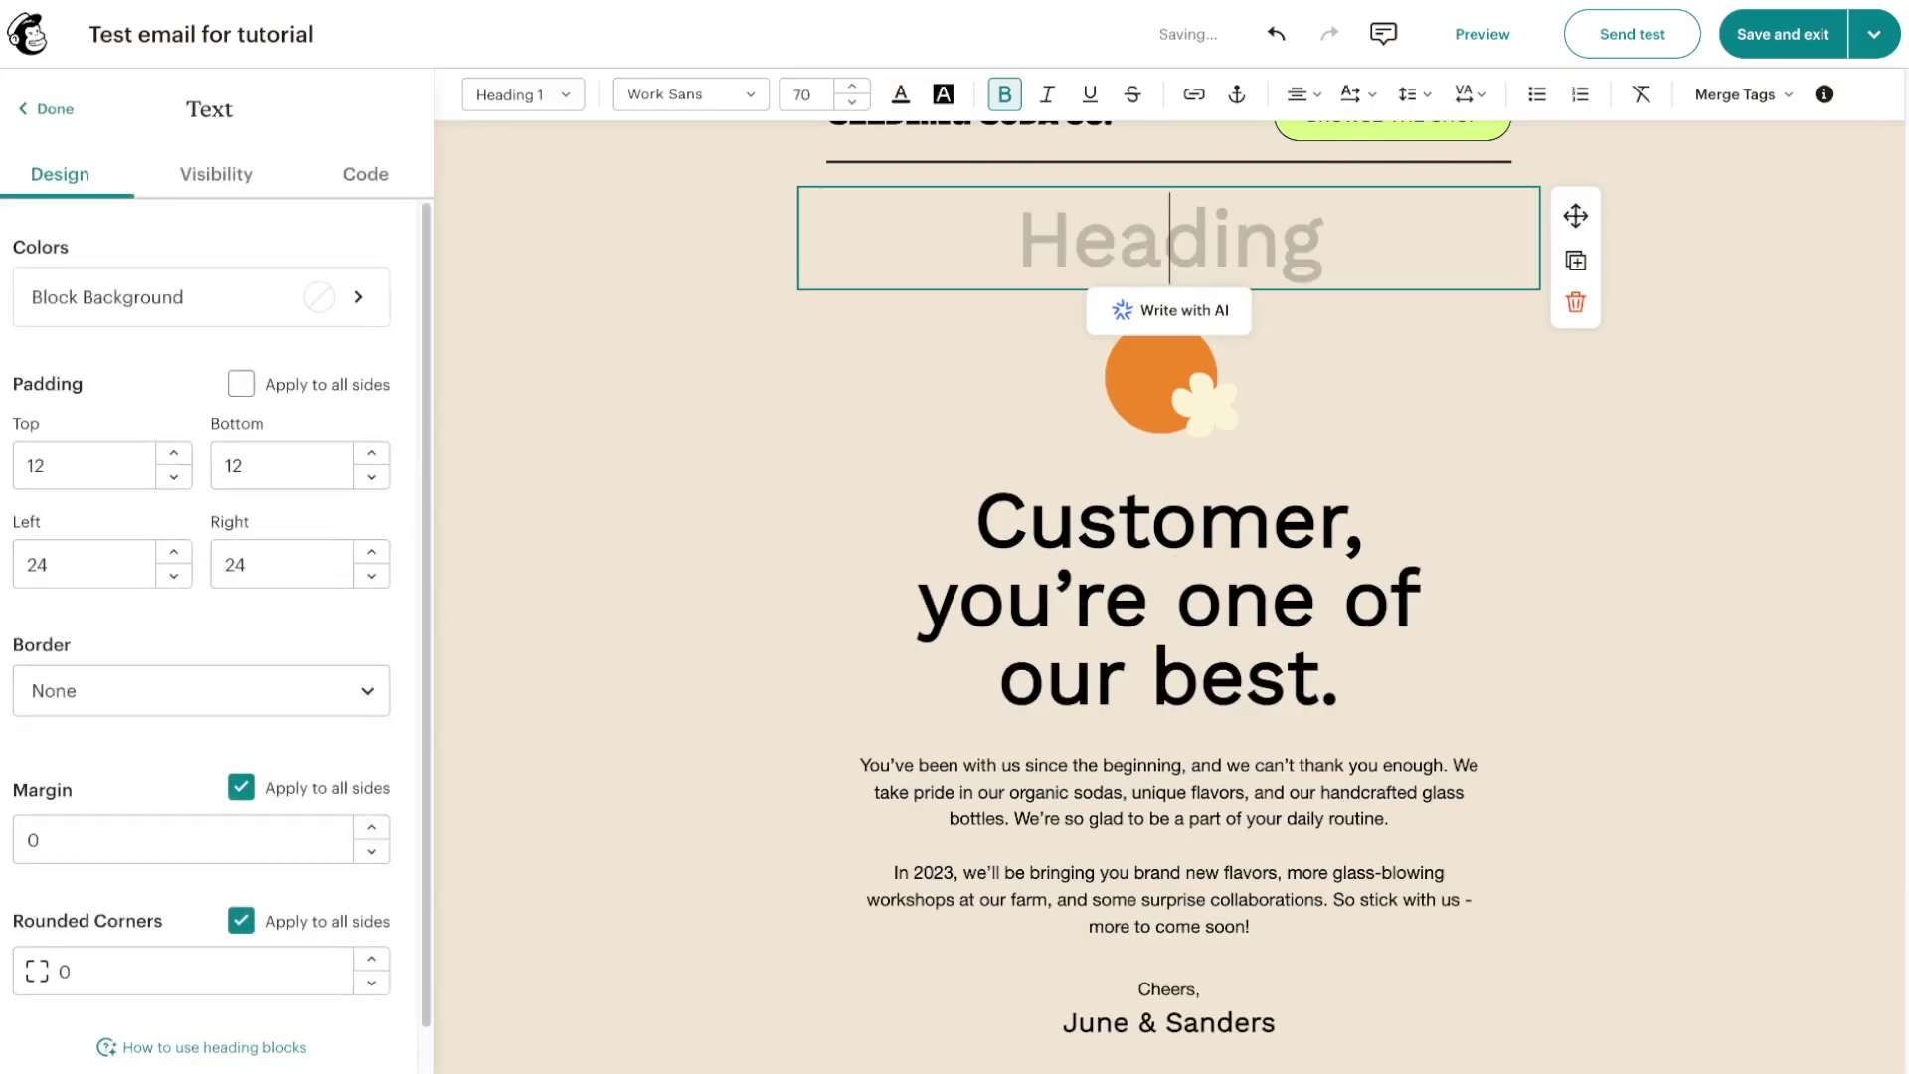
text(this is )
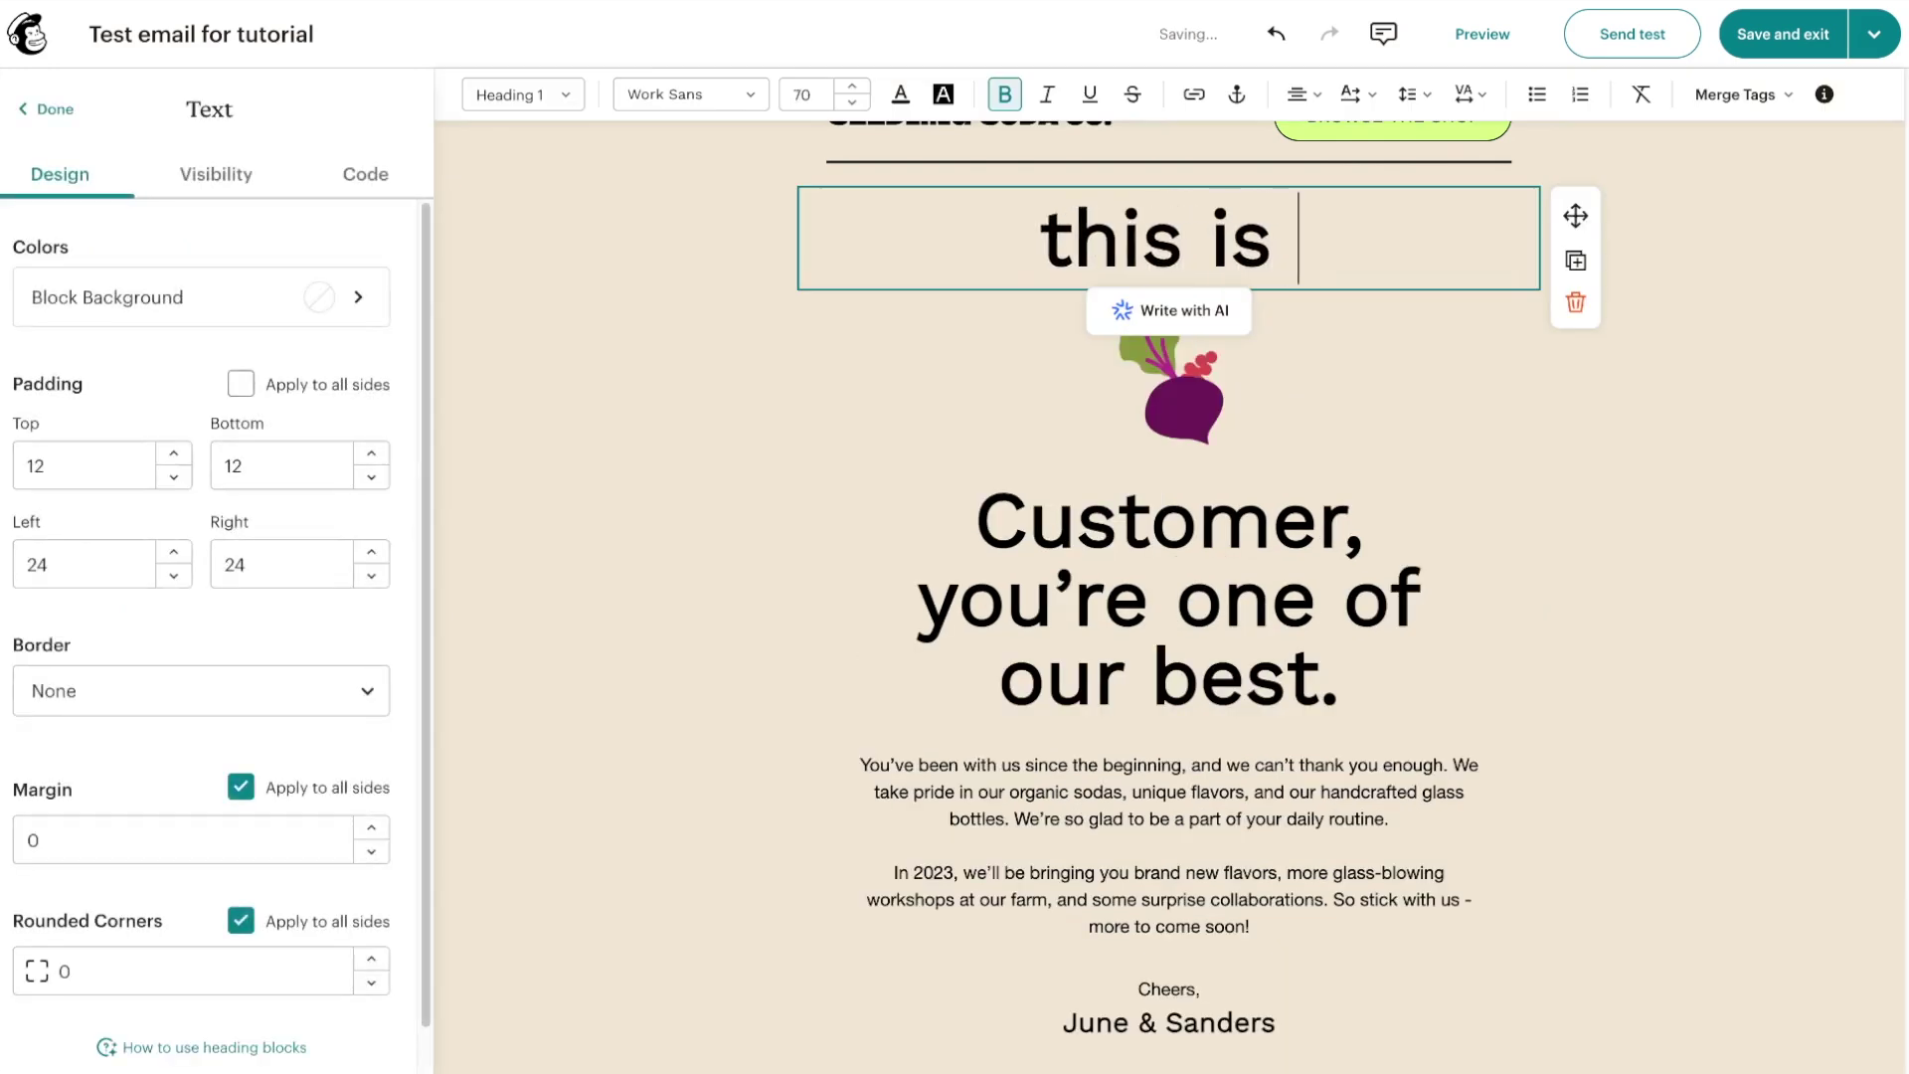
text(a test heading)
Move the test heading directly below the "Customer, you're one of our best." heading and duplicate it
drag(1575, 216, 1297, 785)
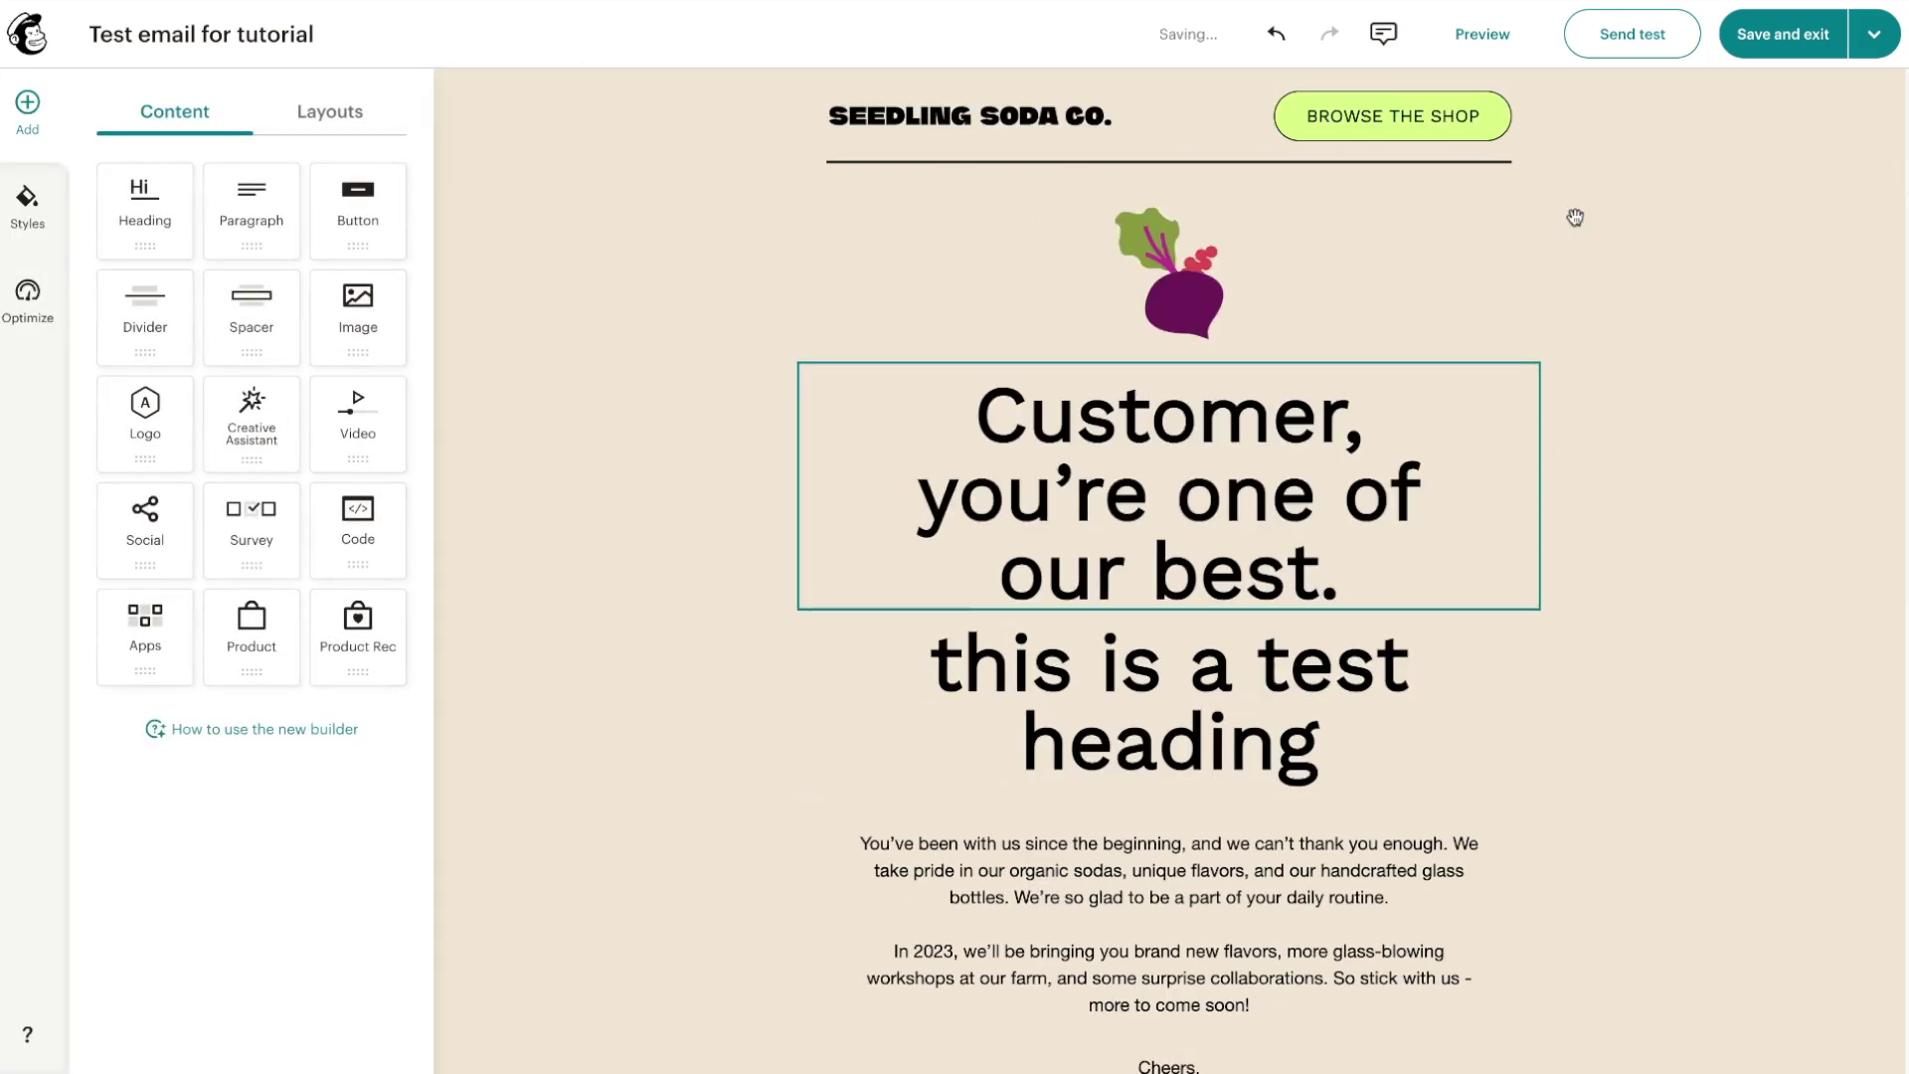
click(1502, 568)
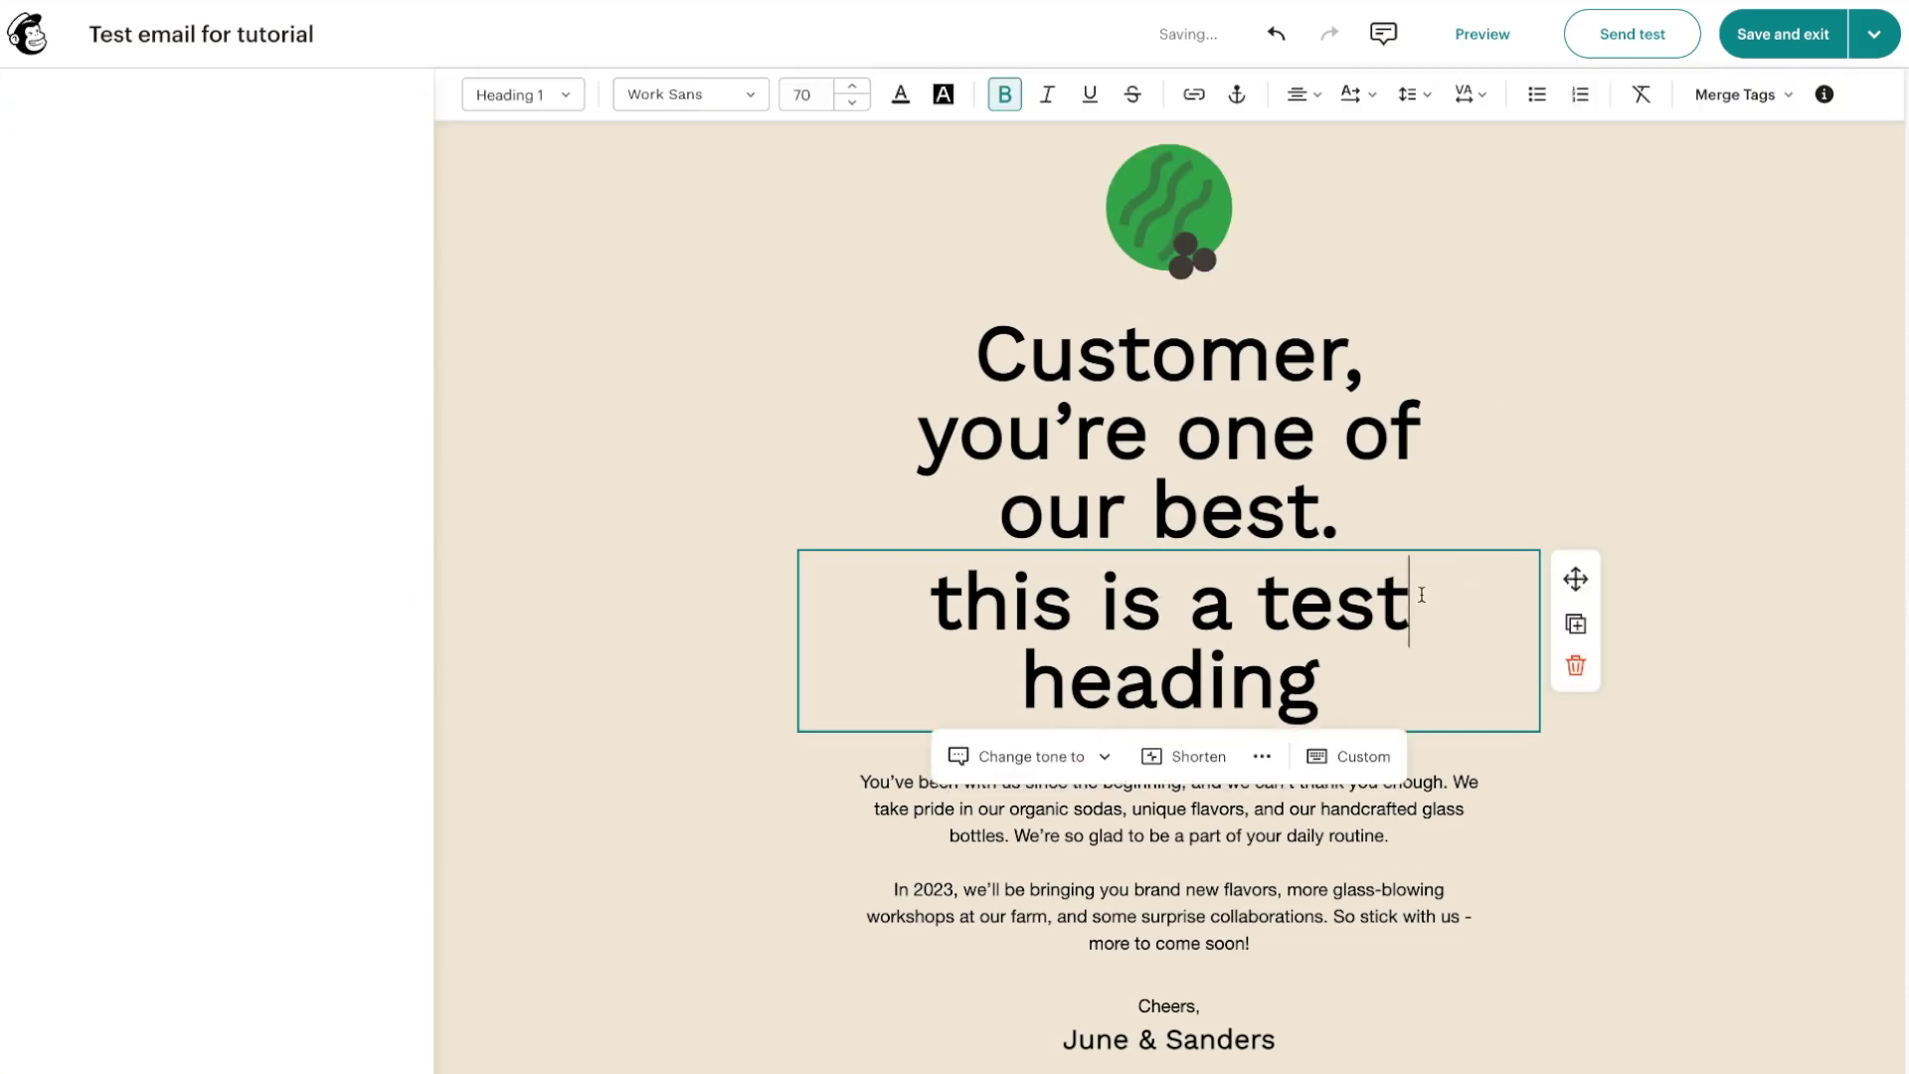
click(1577, 629)
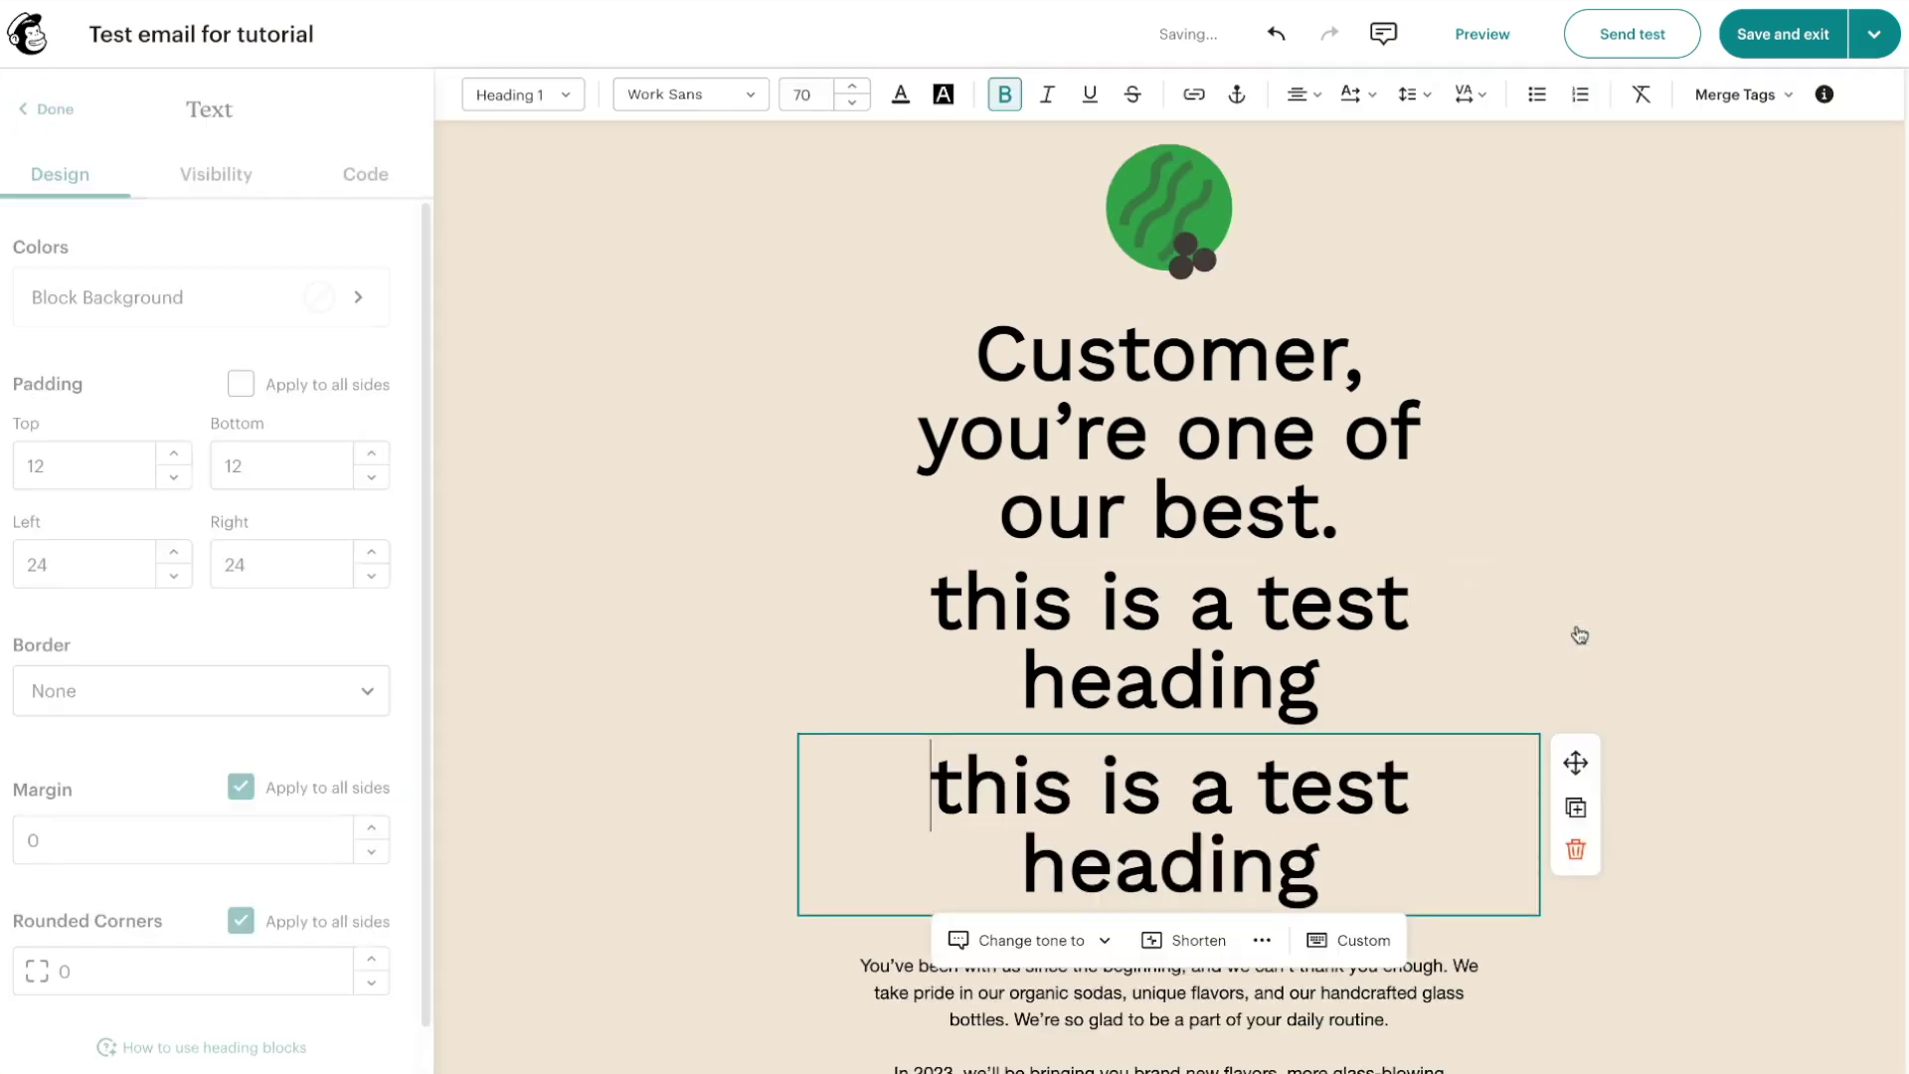
Delete both "this is a test heading" blocks from the email
click(1575, 848)
click(1494, 652)
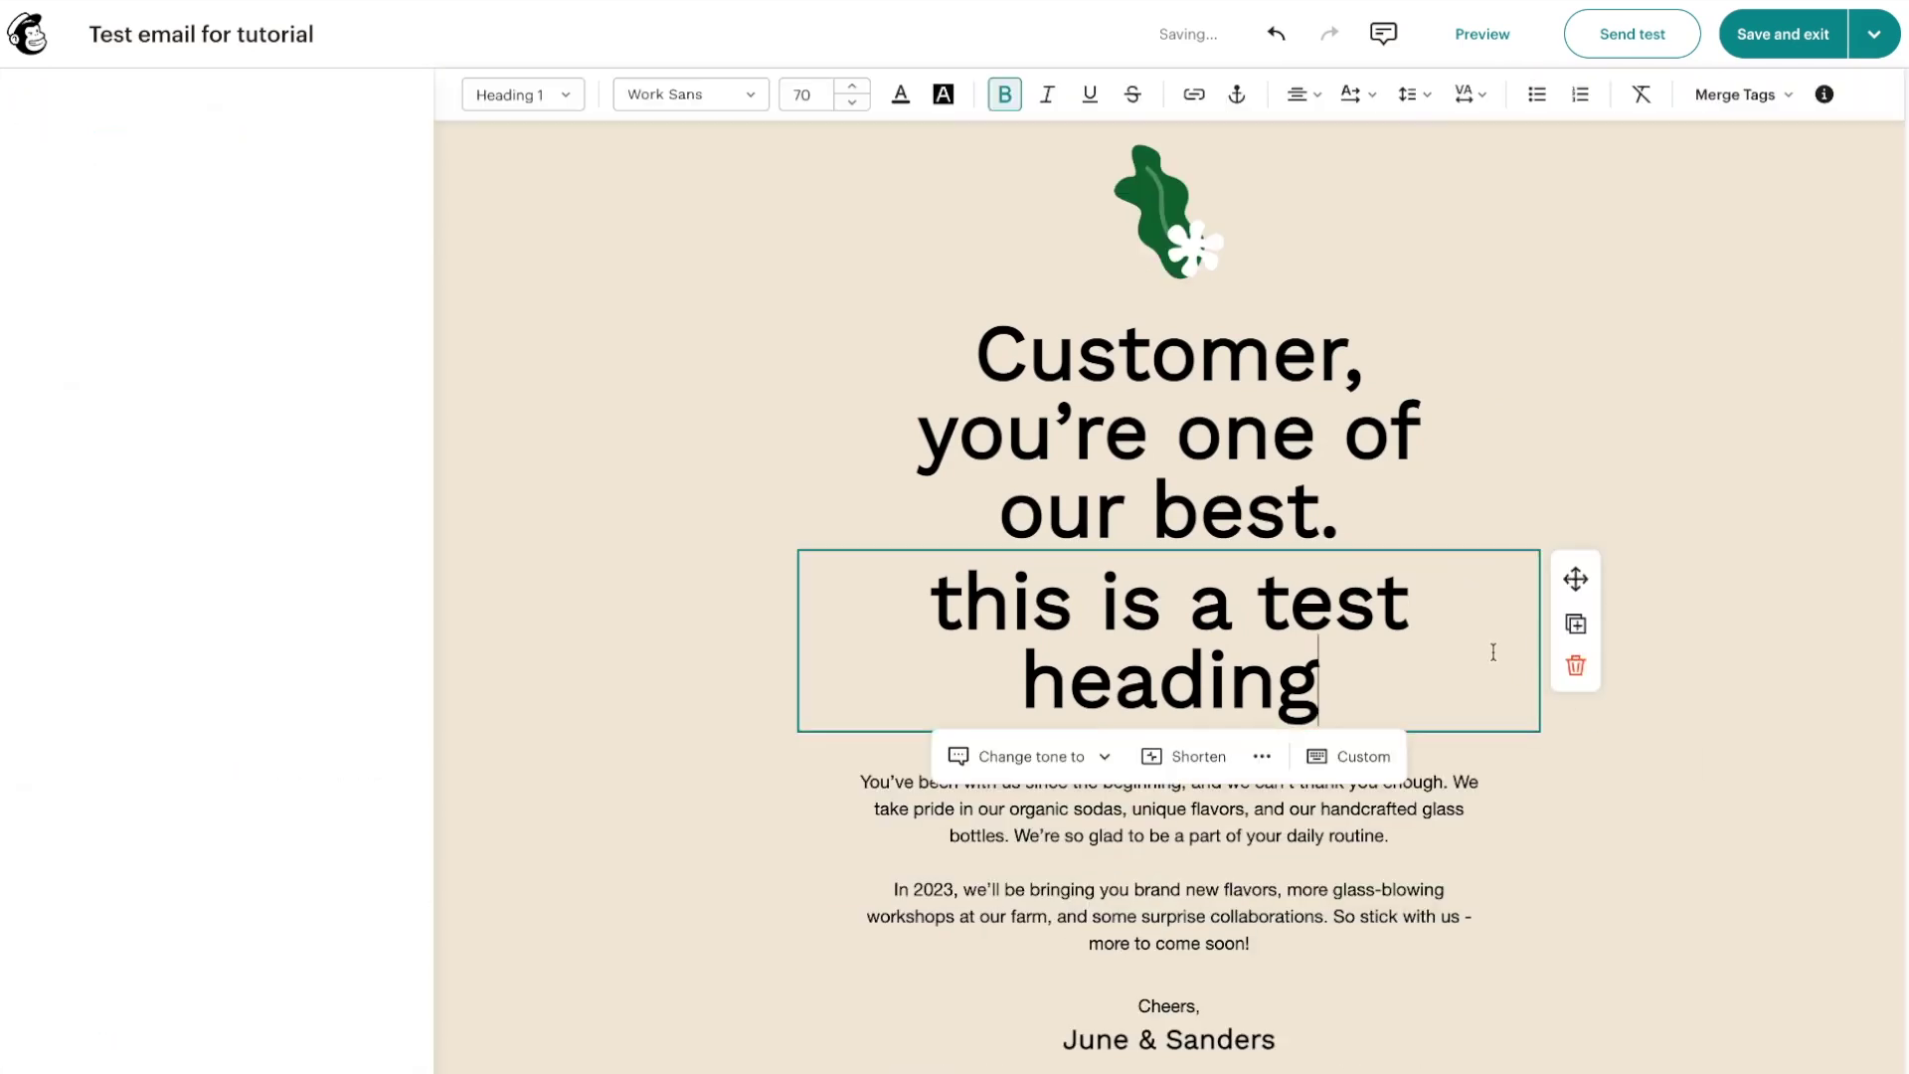
click(1575, 666)
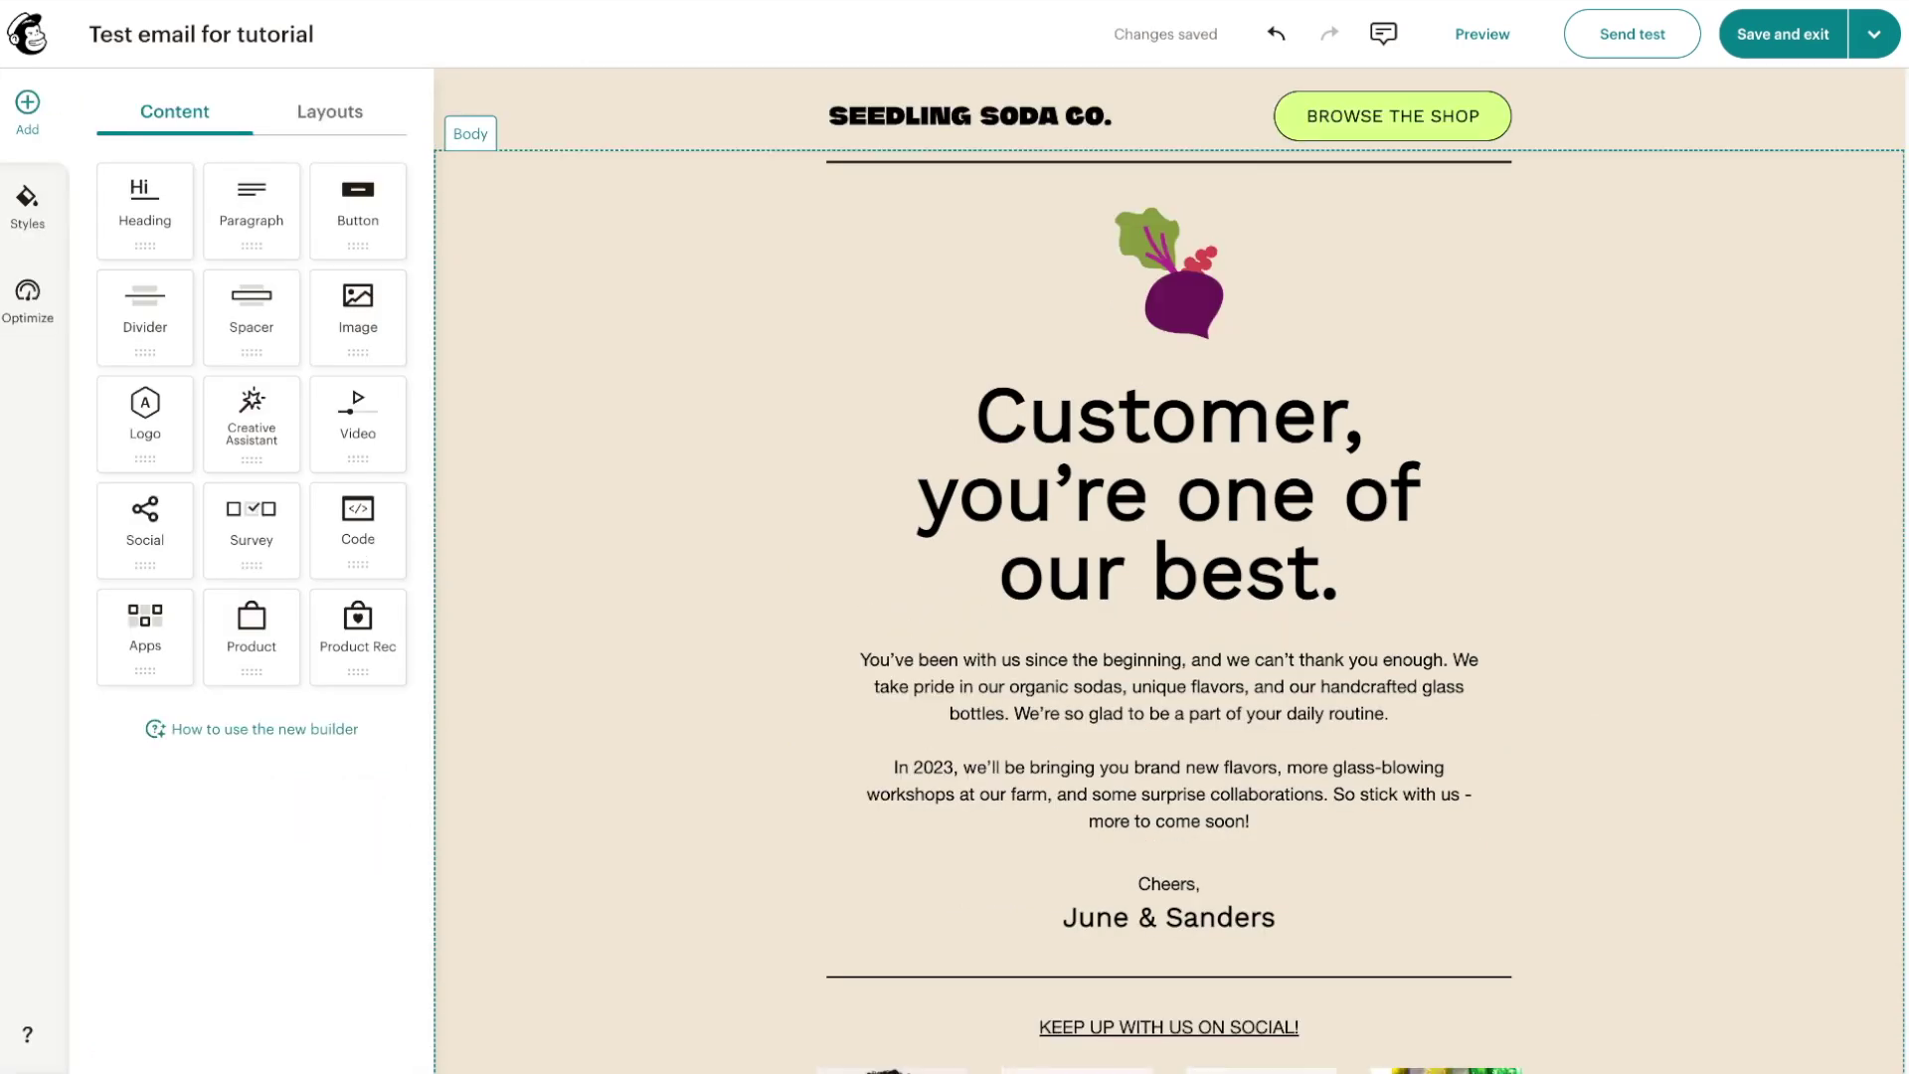
Set the email's background color and body color to the same dark red in the desktop styles
click(27, 227)
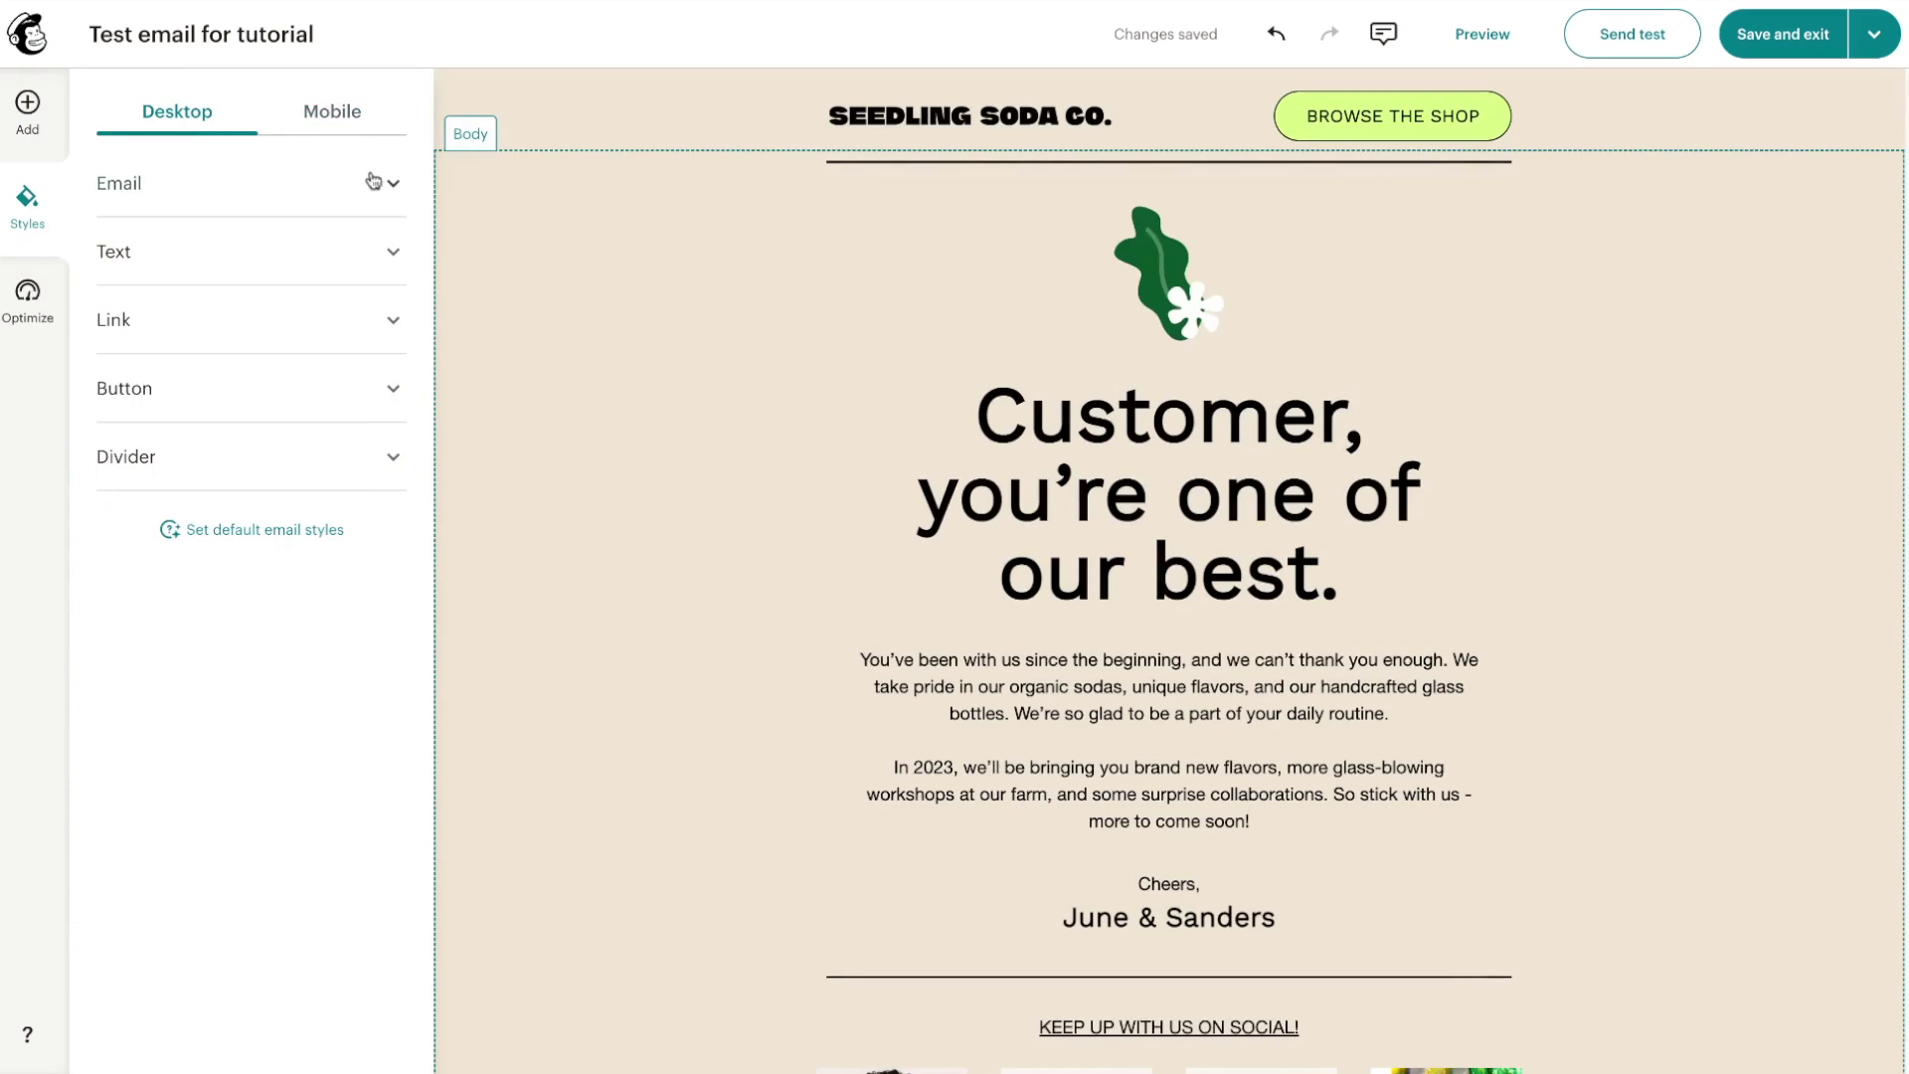
click(373, 185)
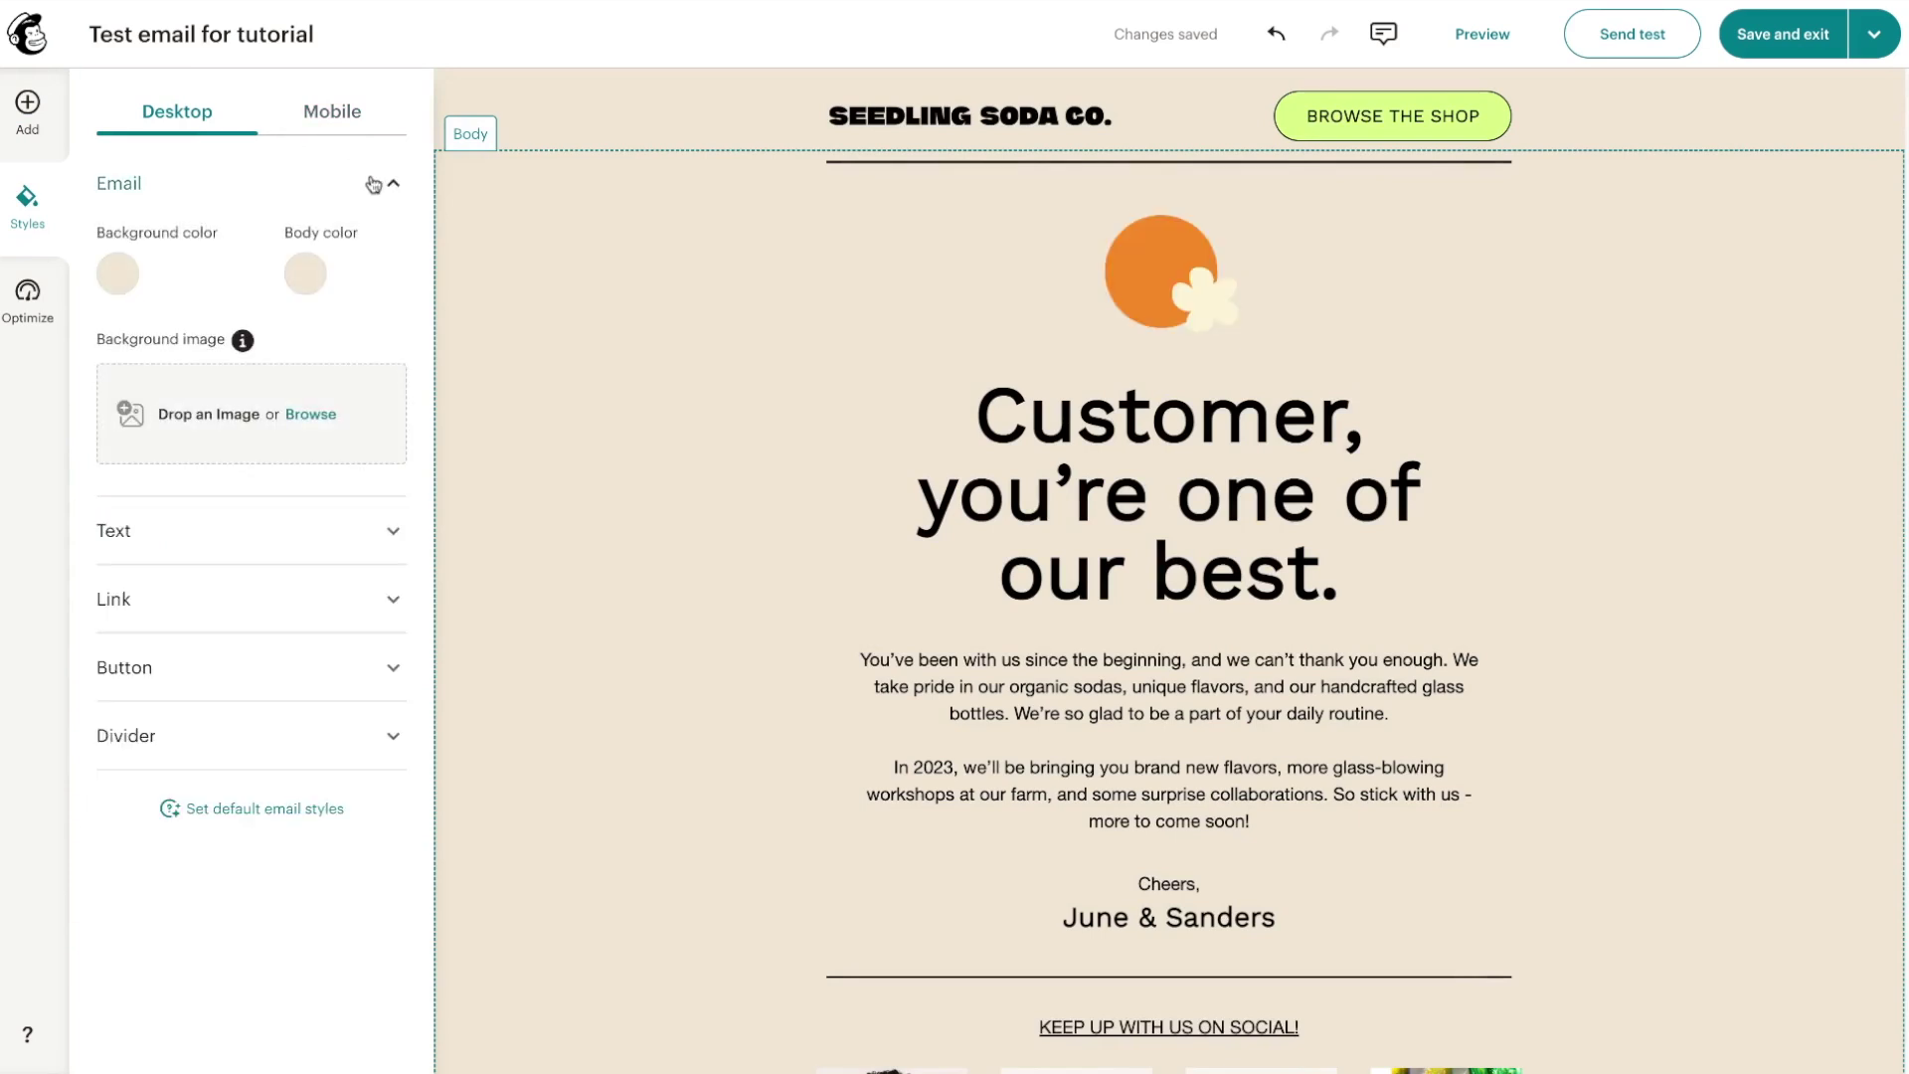
click(130, 275)
click(235, 450)
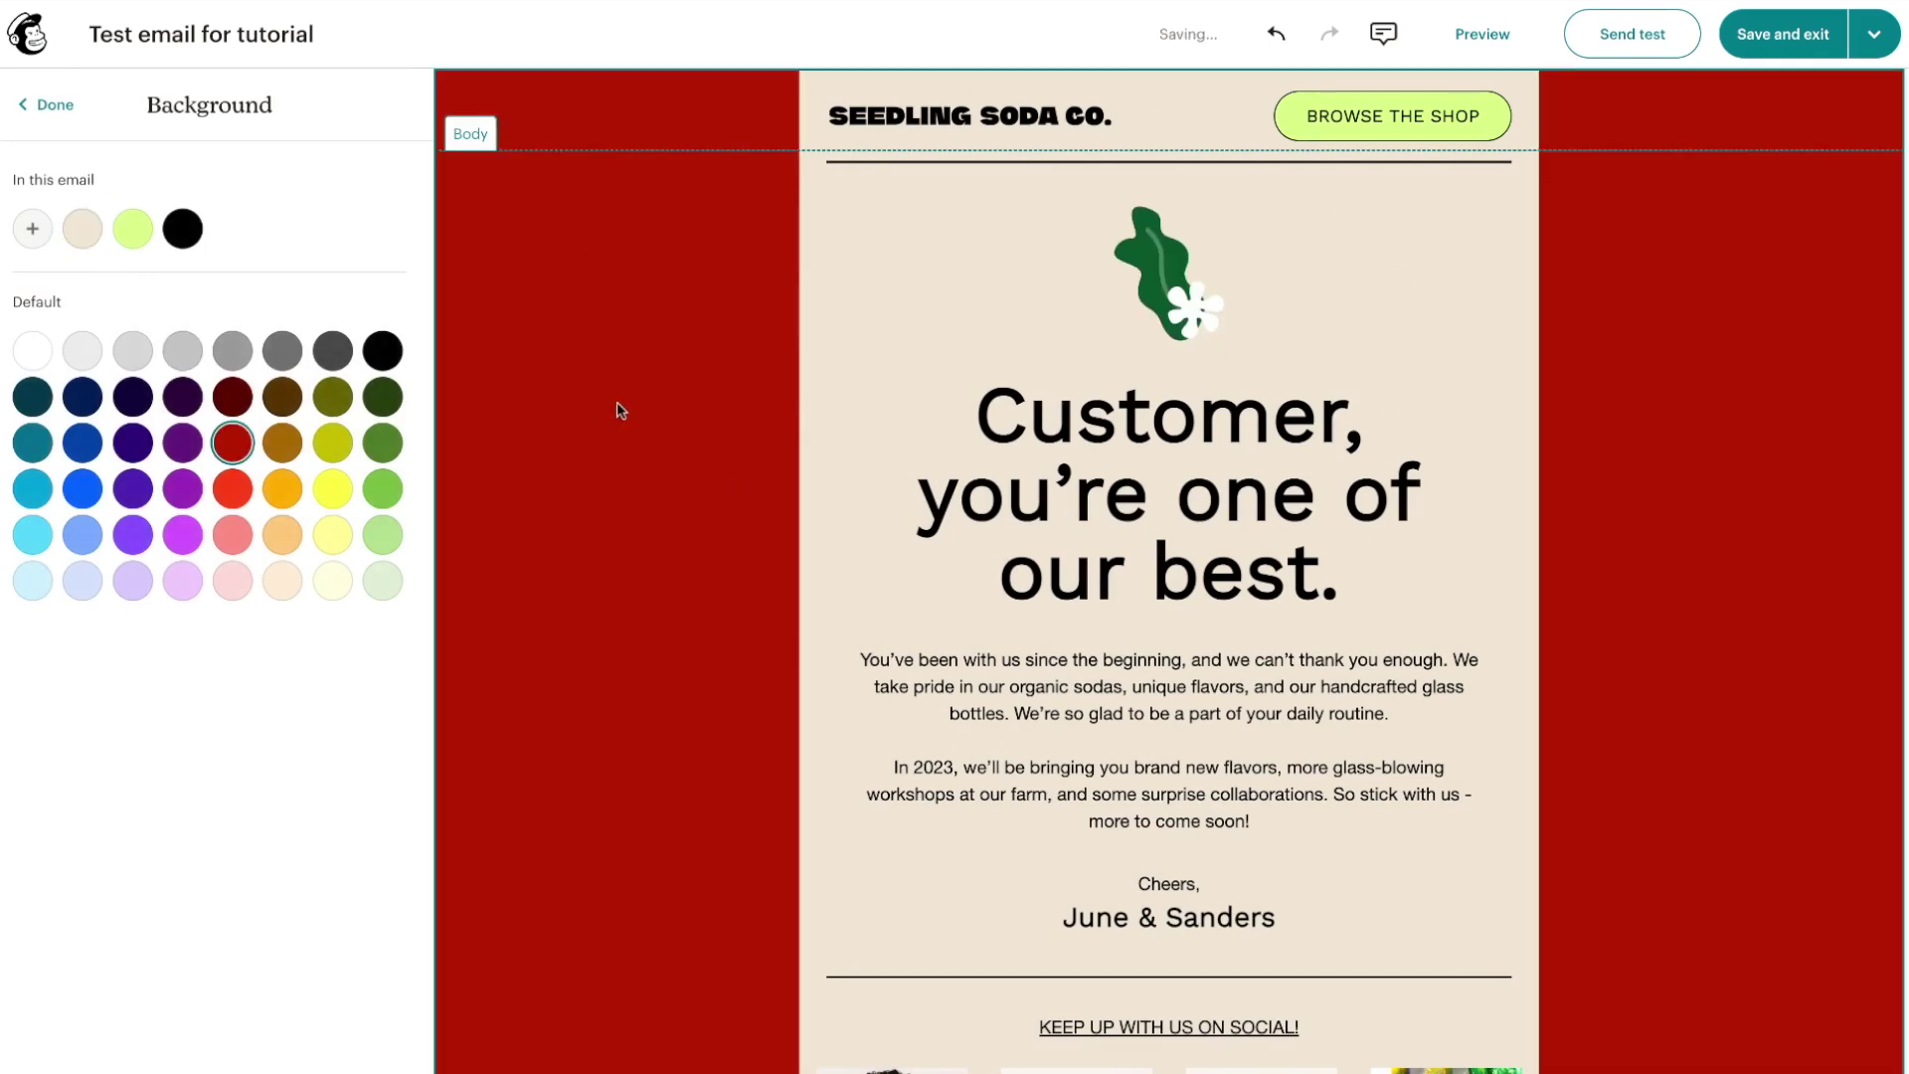
click(52, 115)
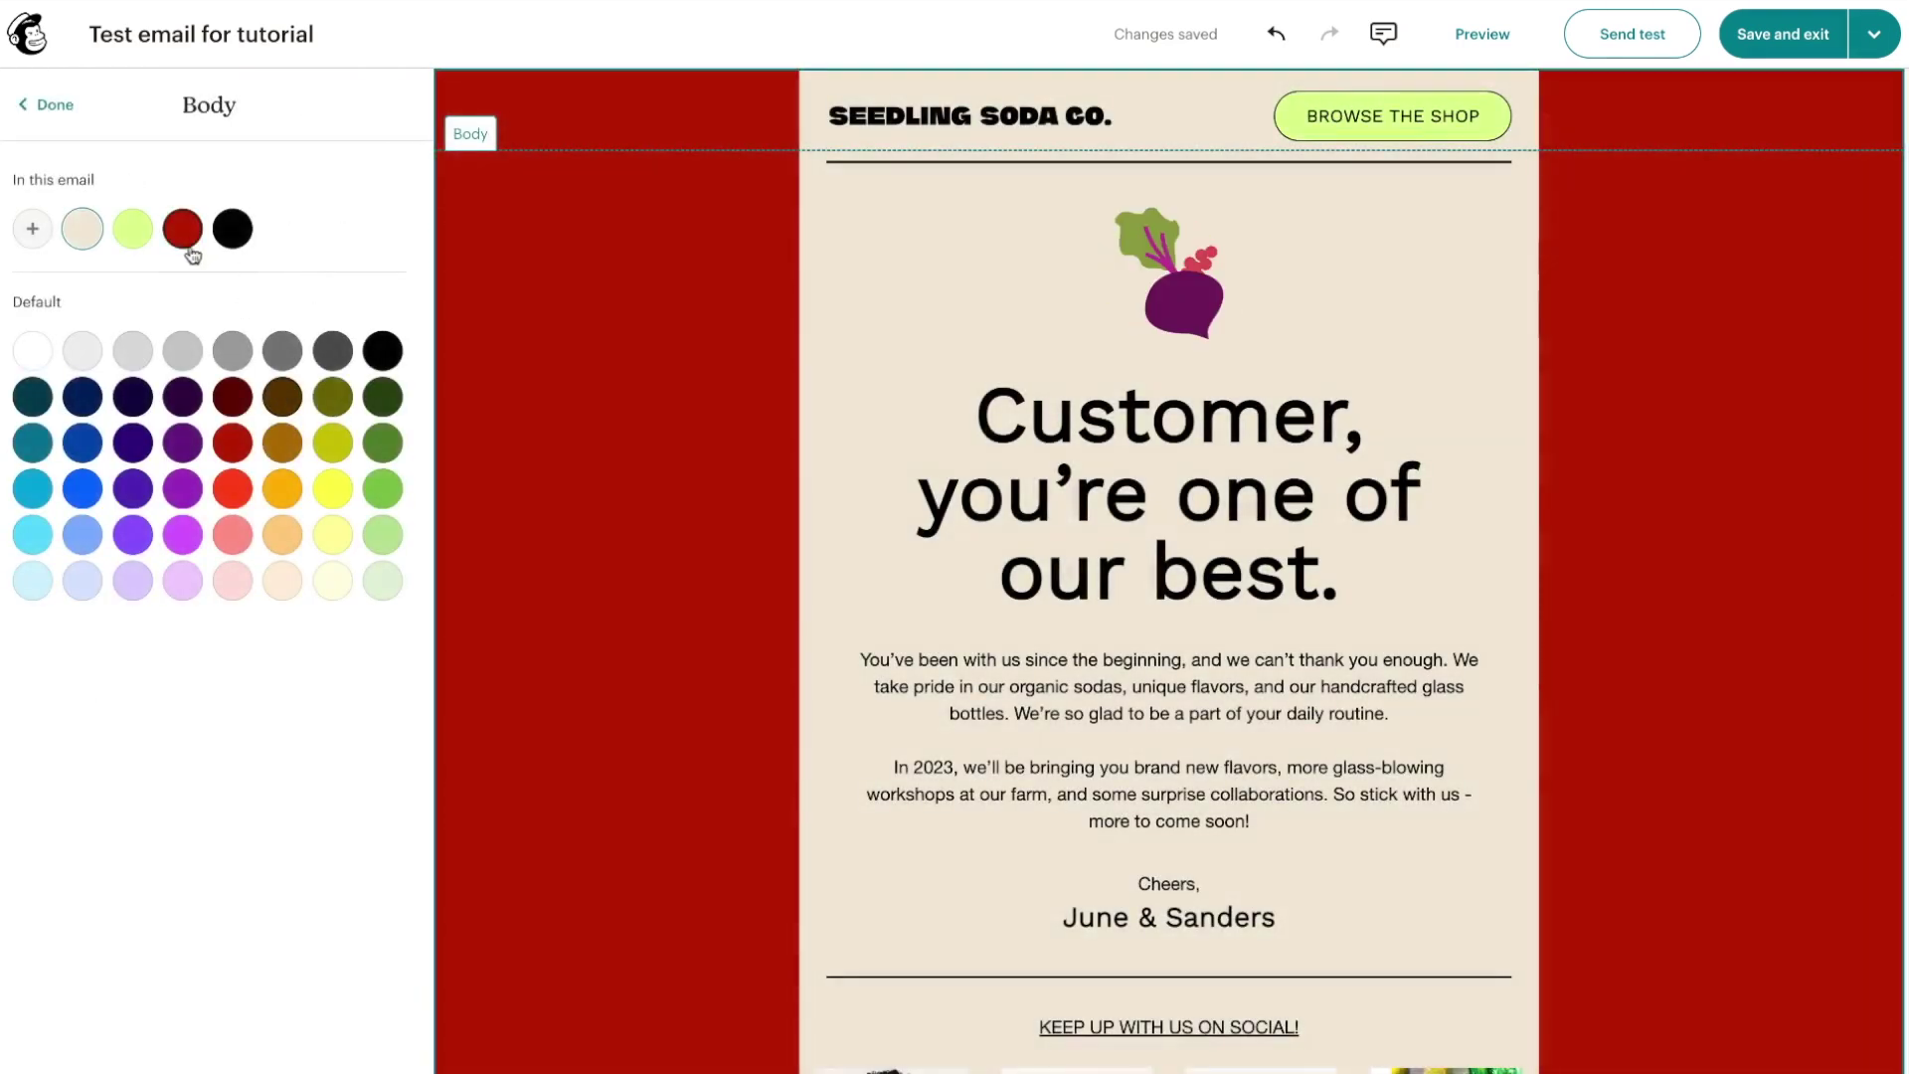
click(182, 229)
click(43, 105)
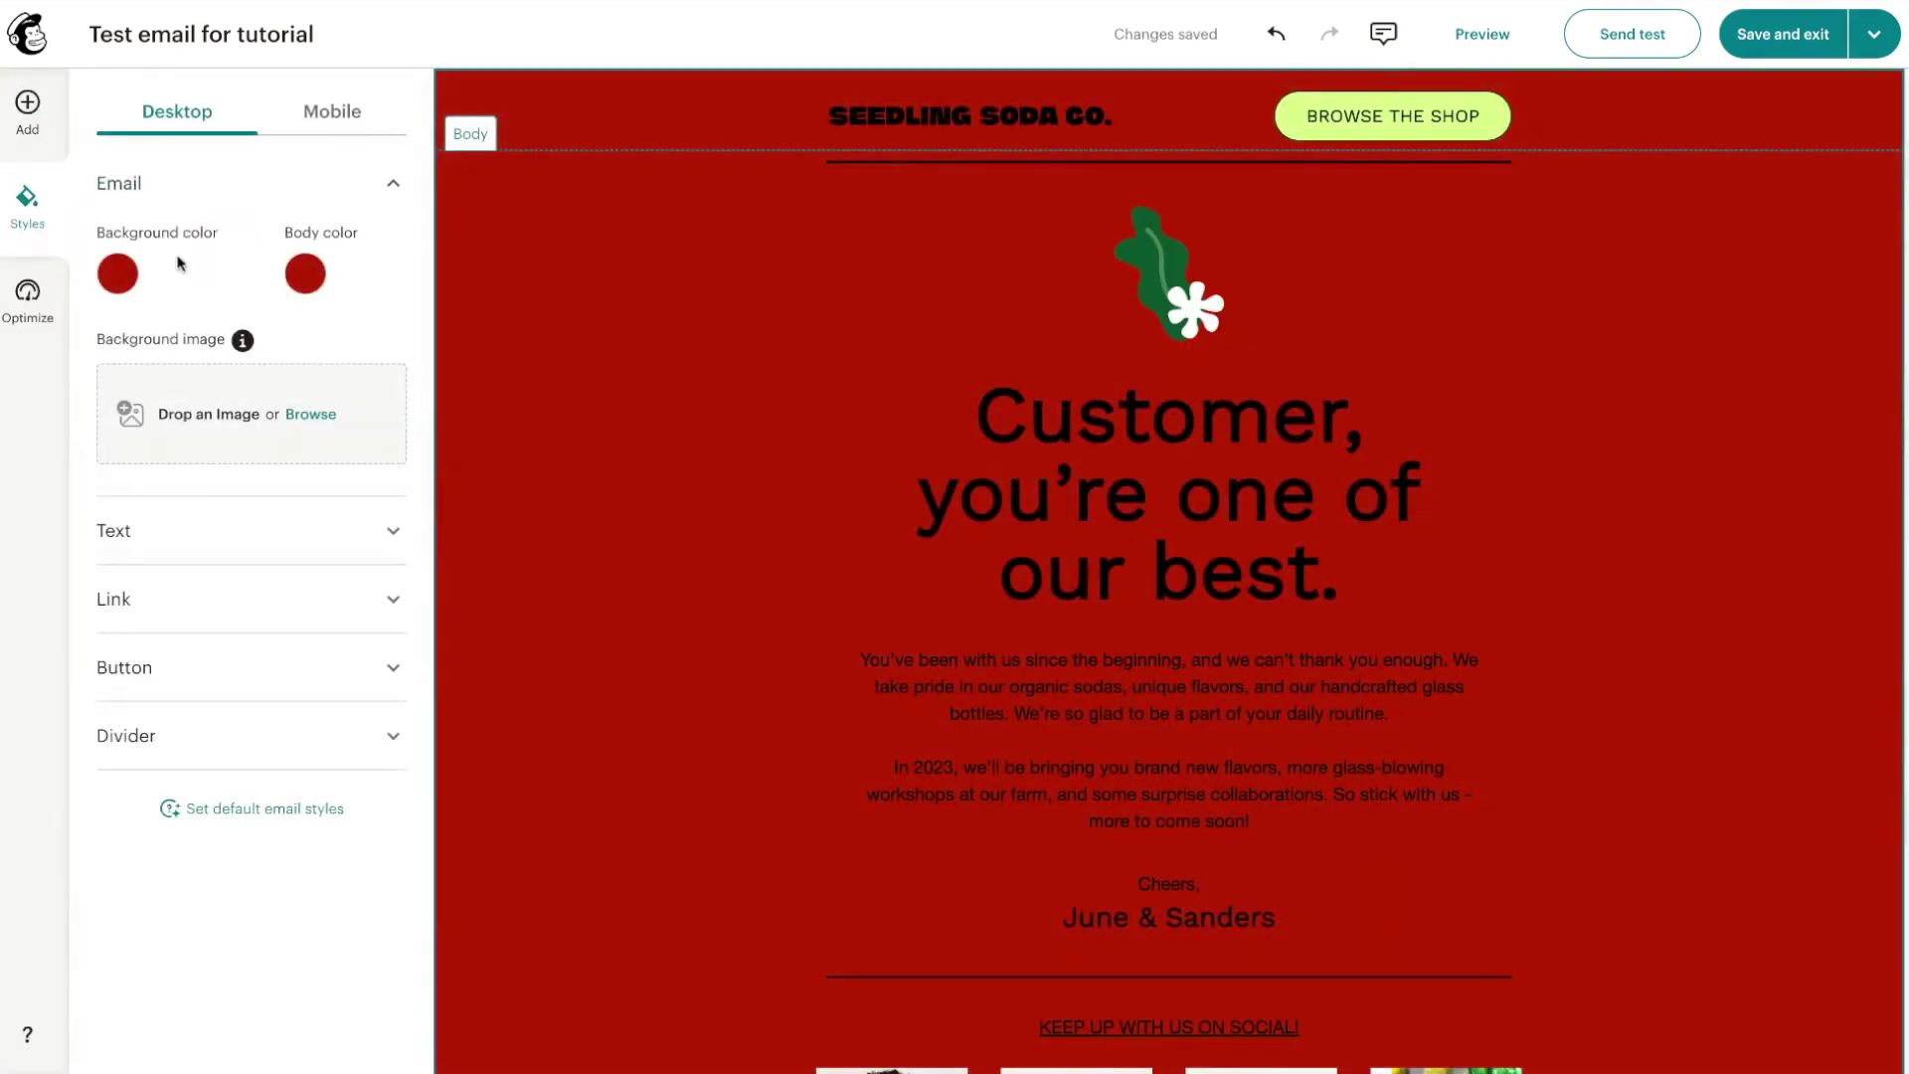
Review the paragraph text style settings and the email optimization tips
click(393, 183)
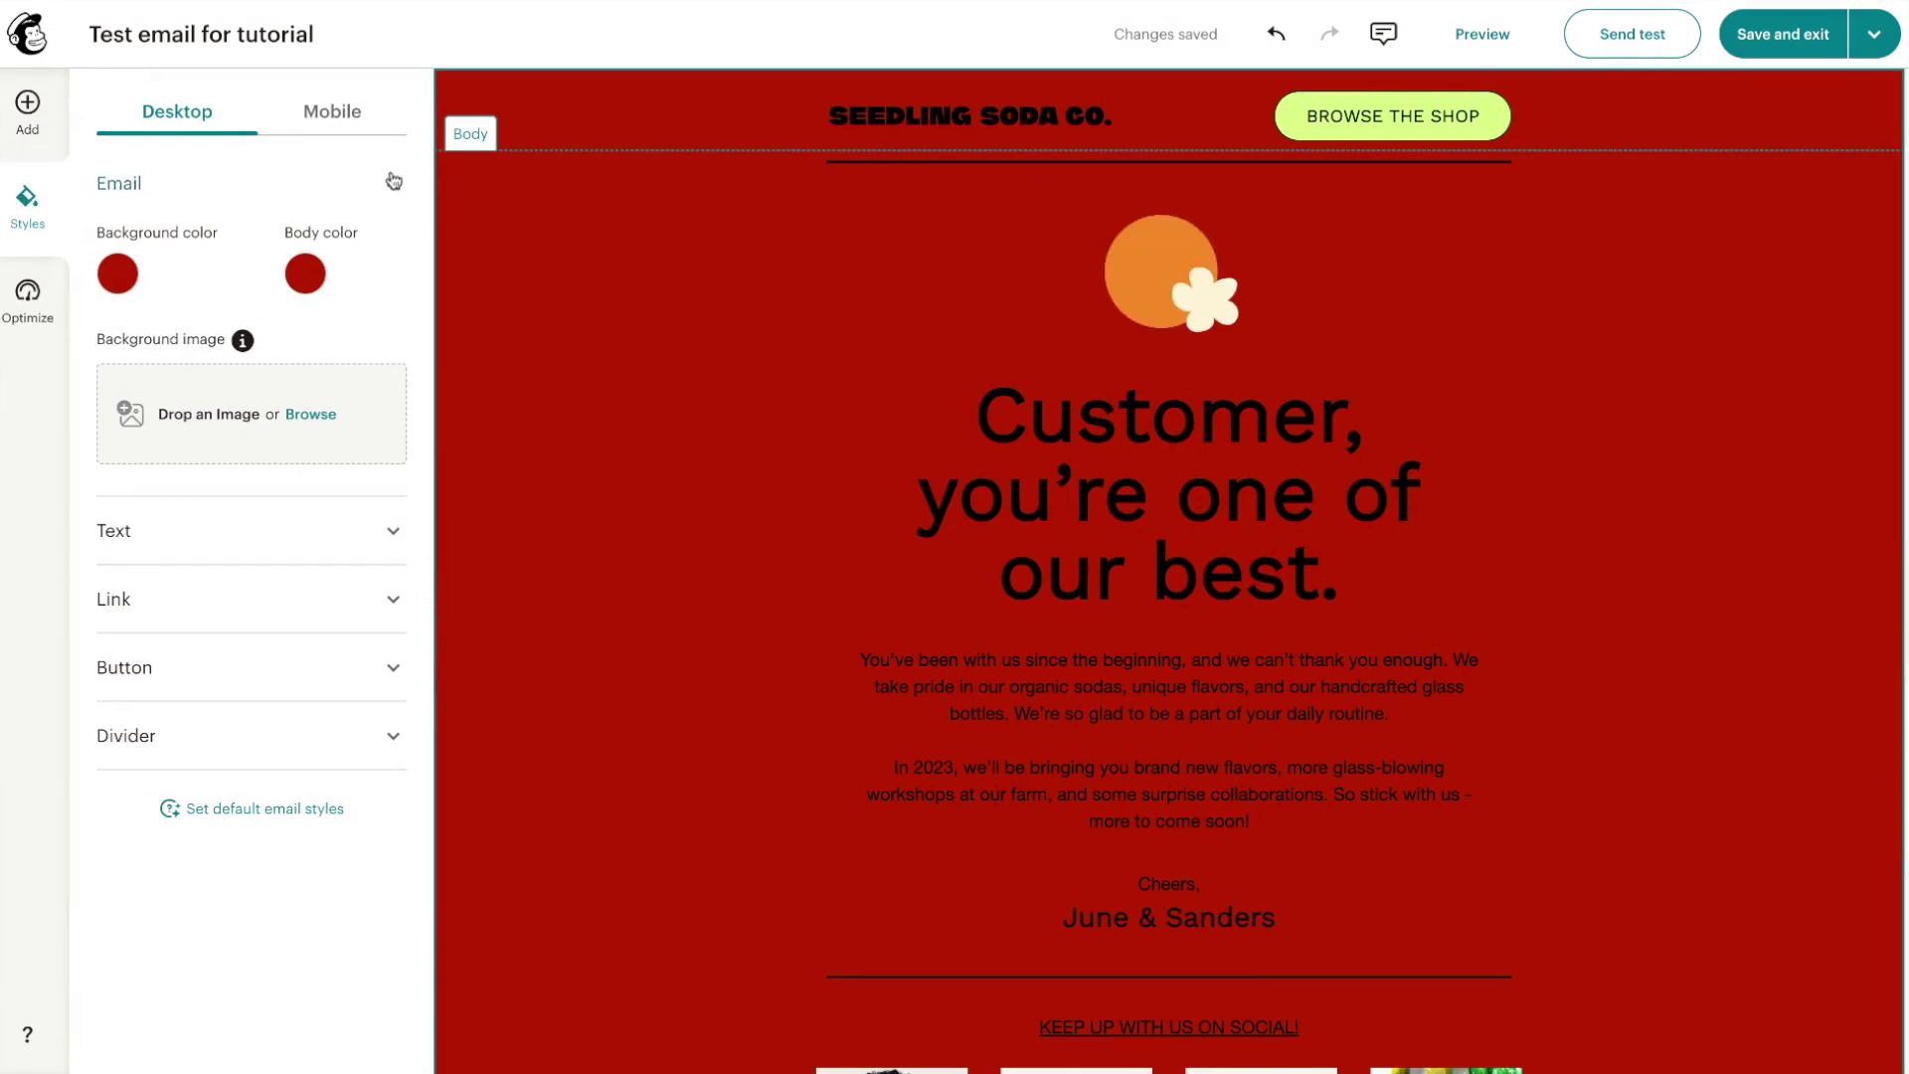
click(393, 254)
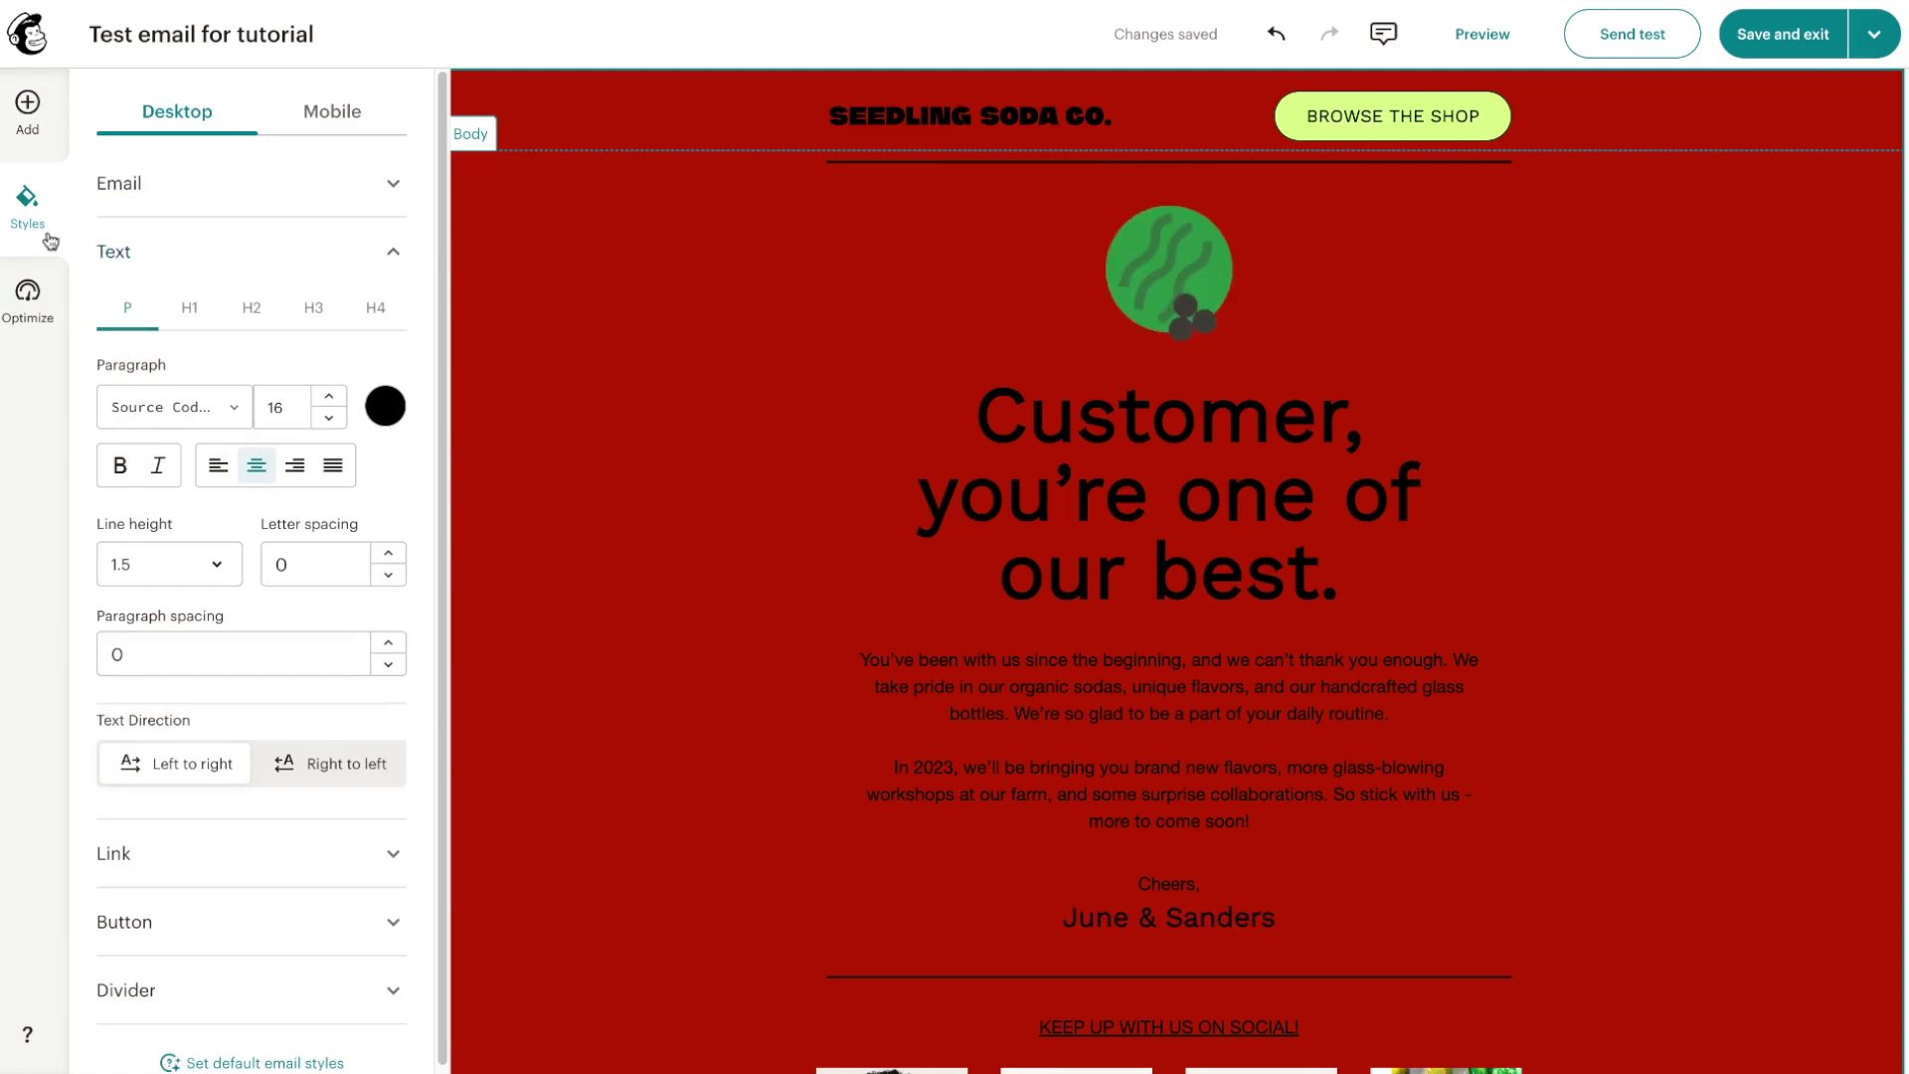
click(26, 294)
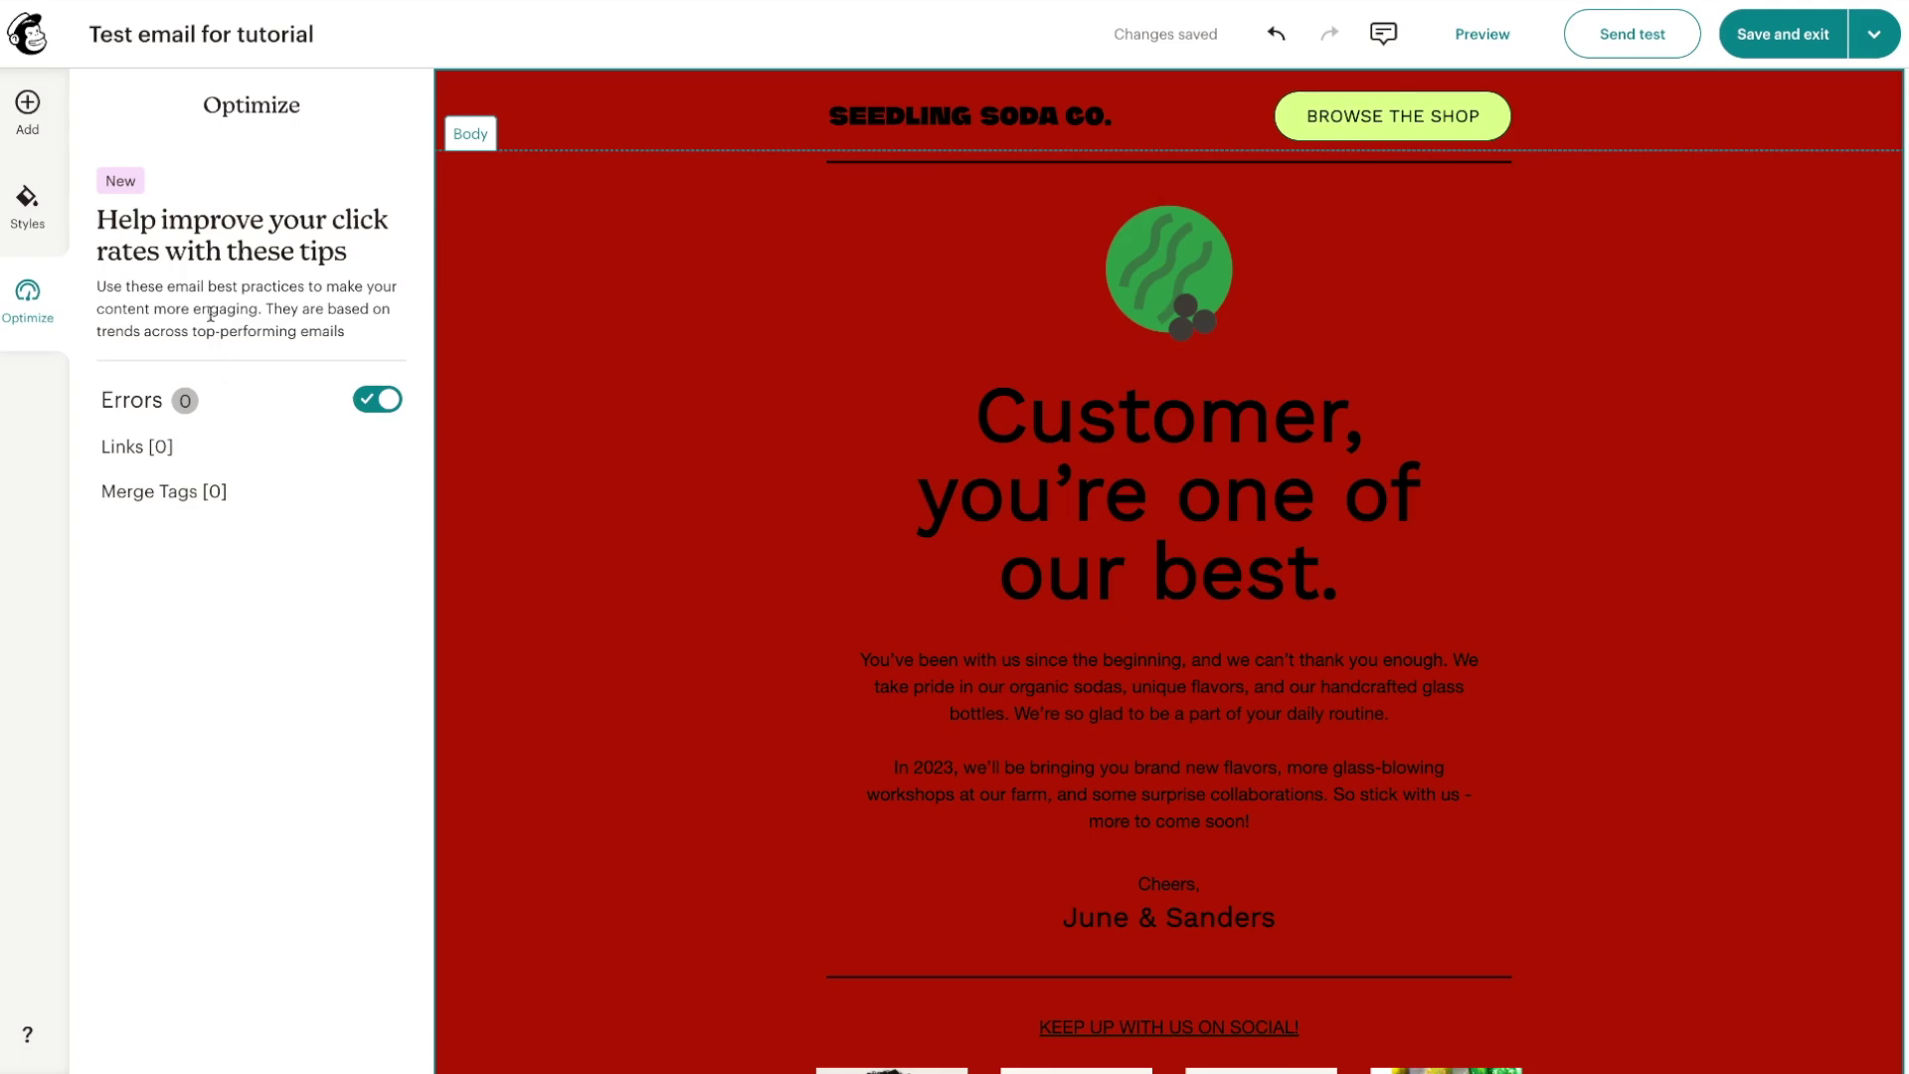
Examine the test email's options for account users, personal message and comment notifications, and close them without sending
click(1626, 46)
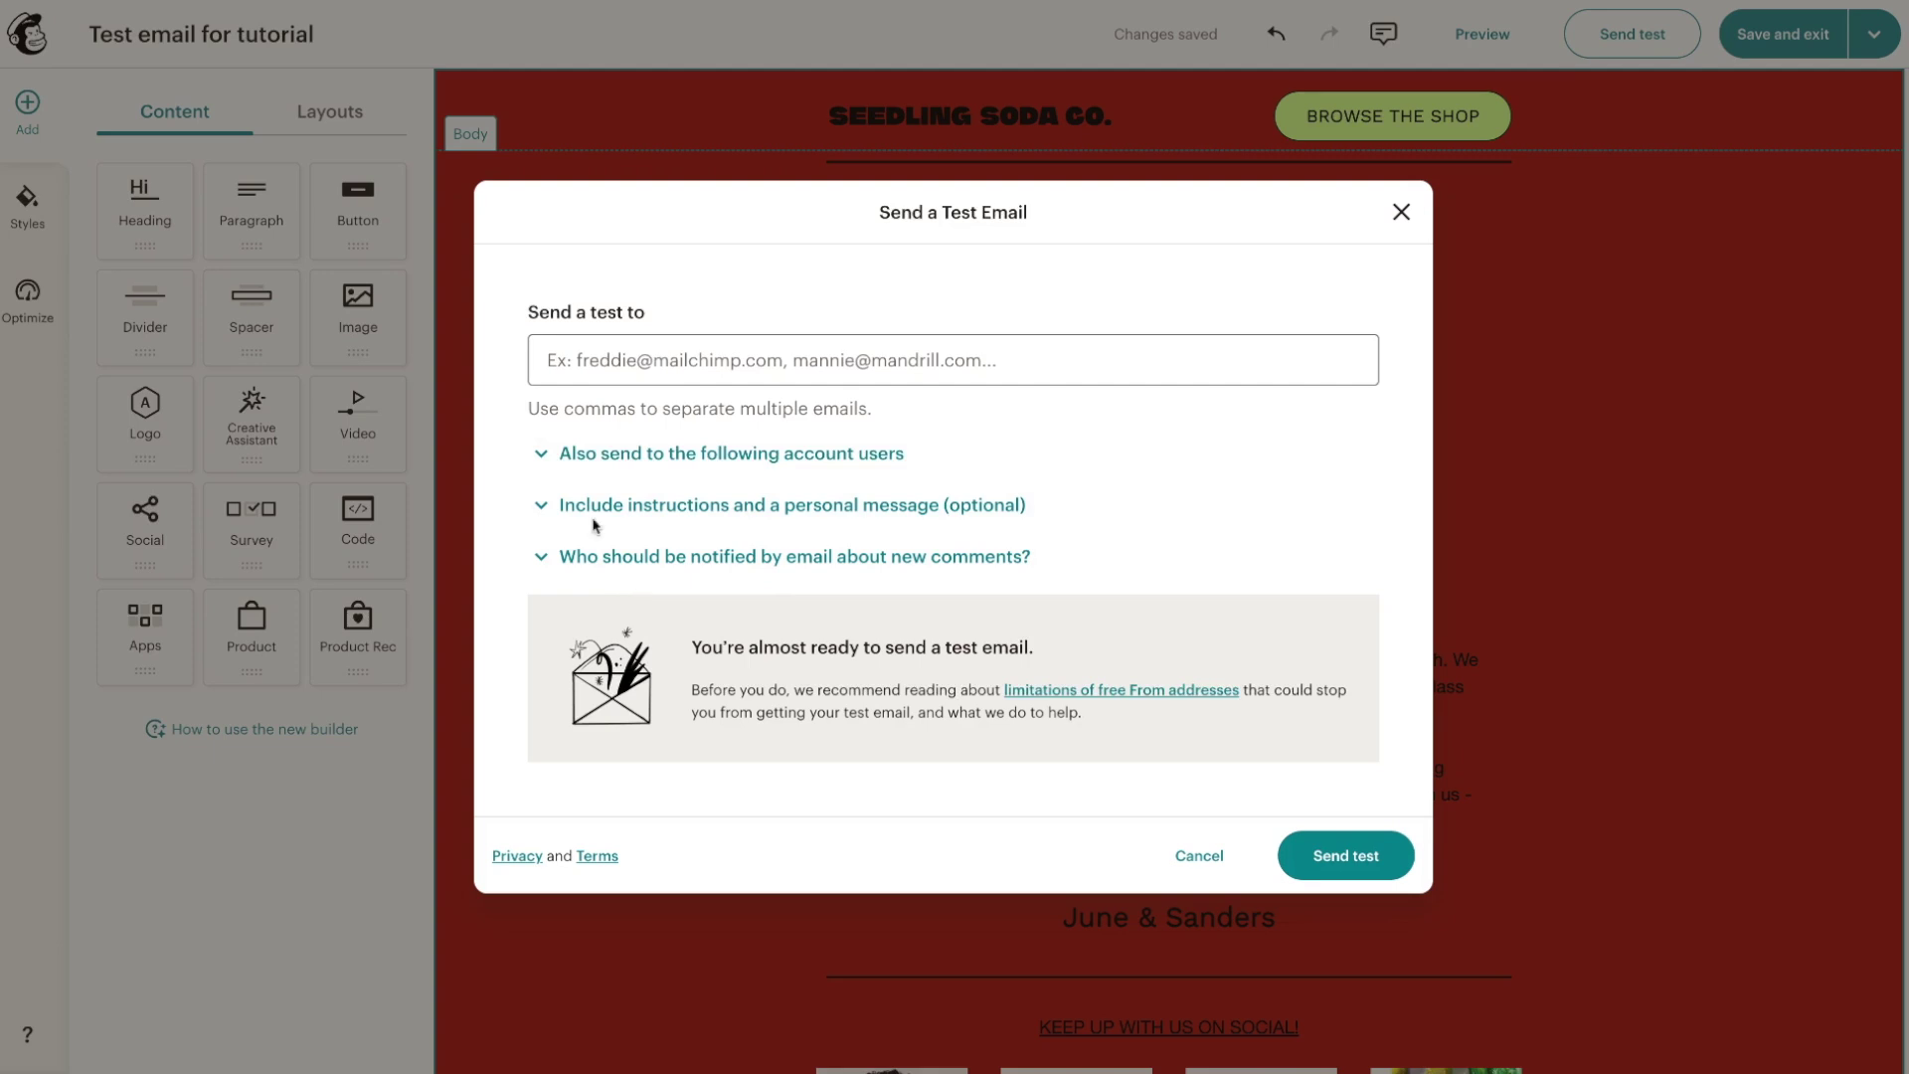
click(543, 465)
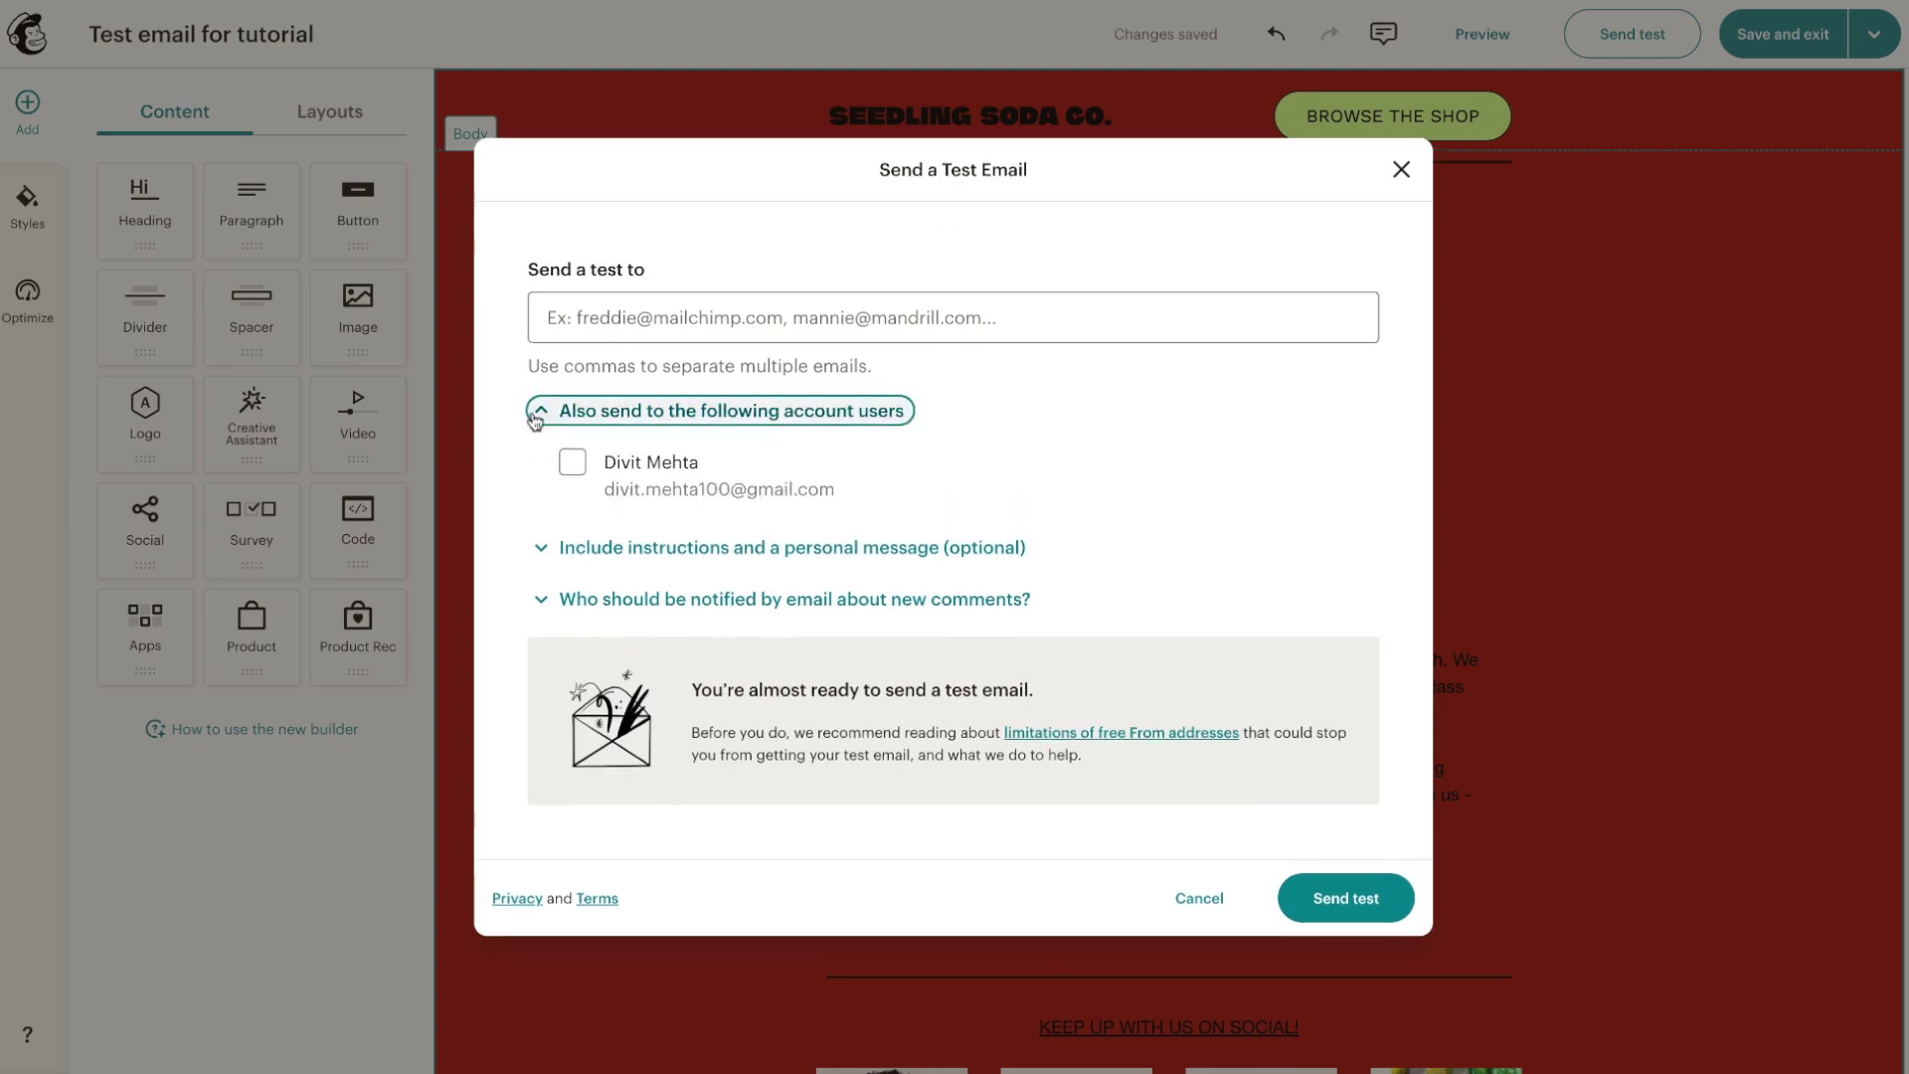
click(542, 411)
click(541, 507)
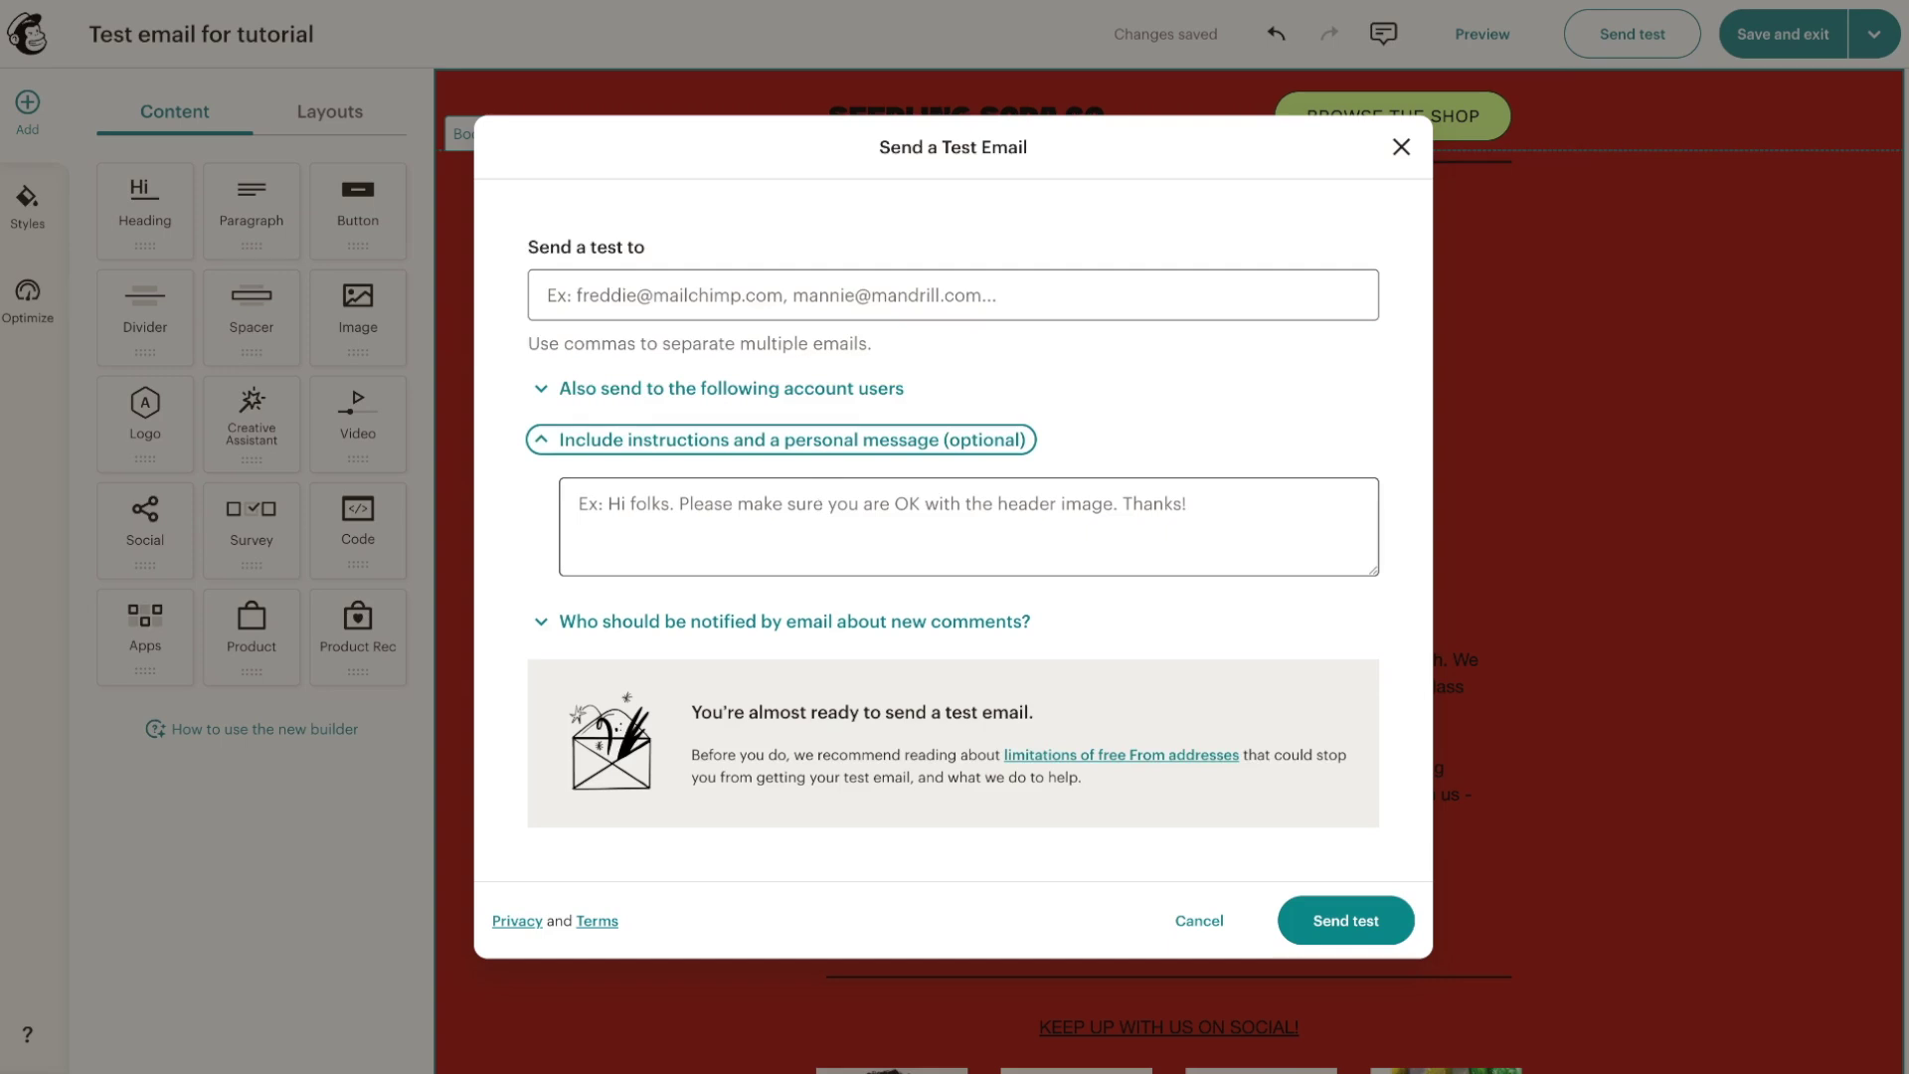
click(754, 625)
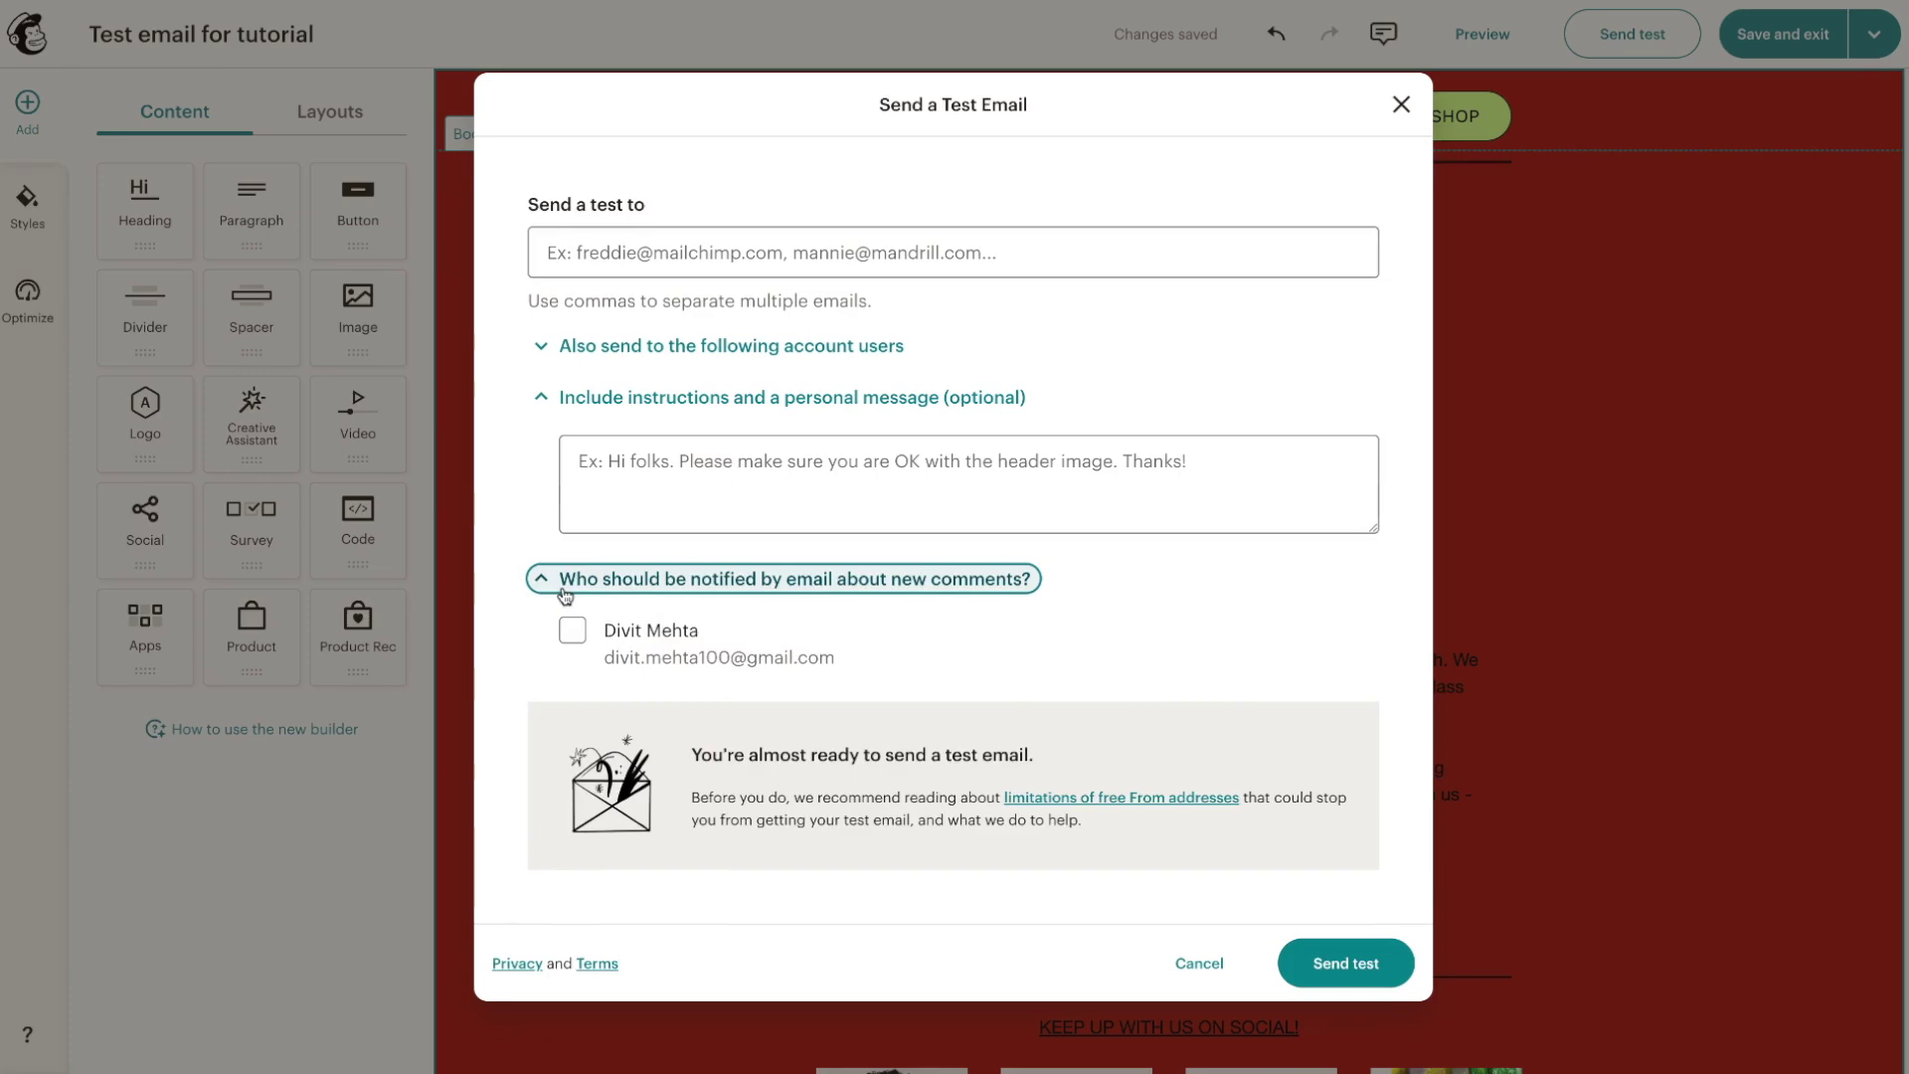
click(696, 579)
click(696, 397)
click(1403, 209)
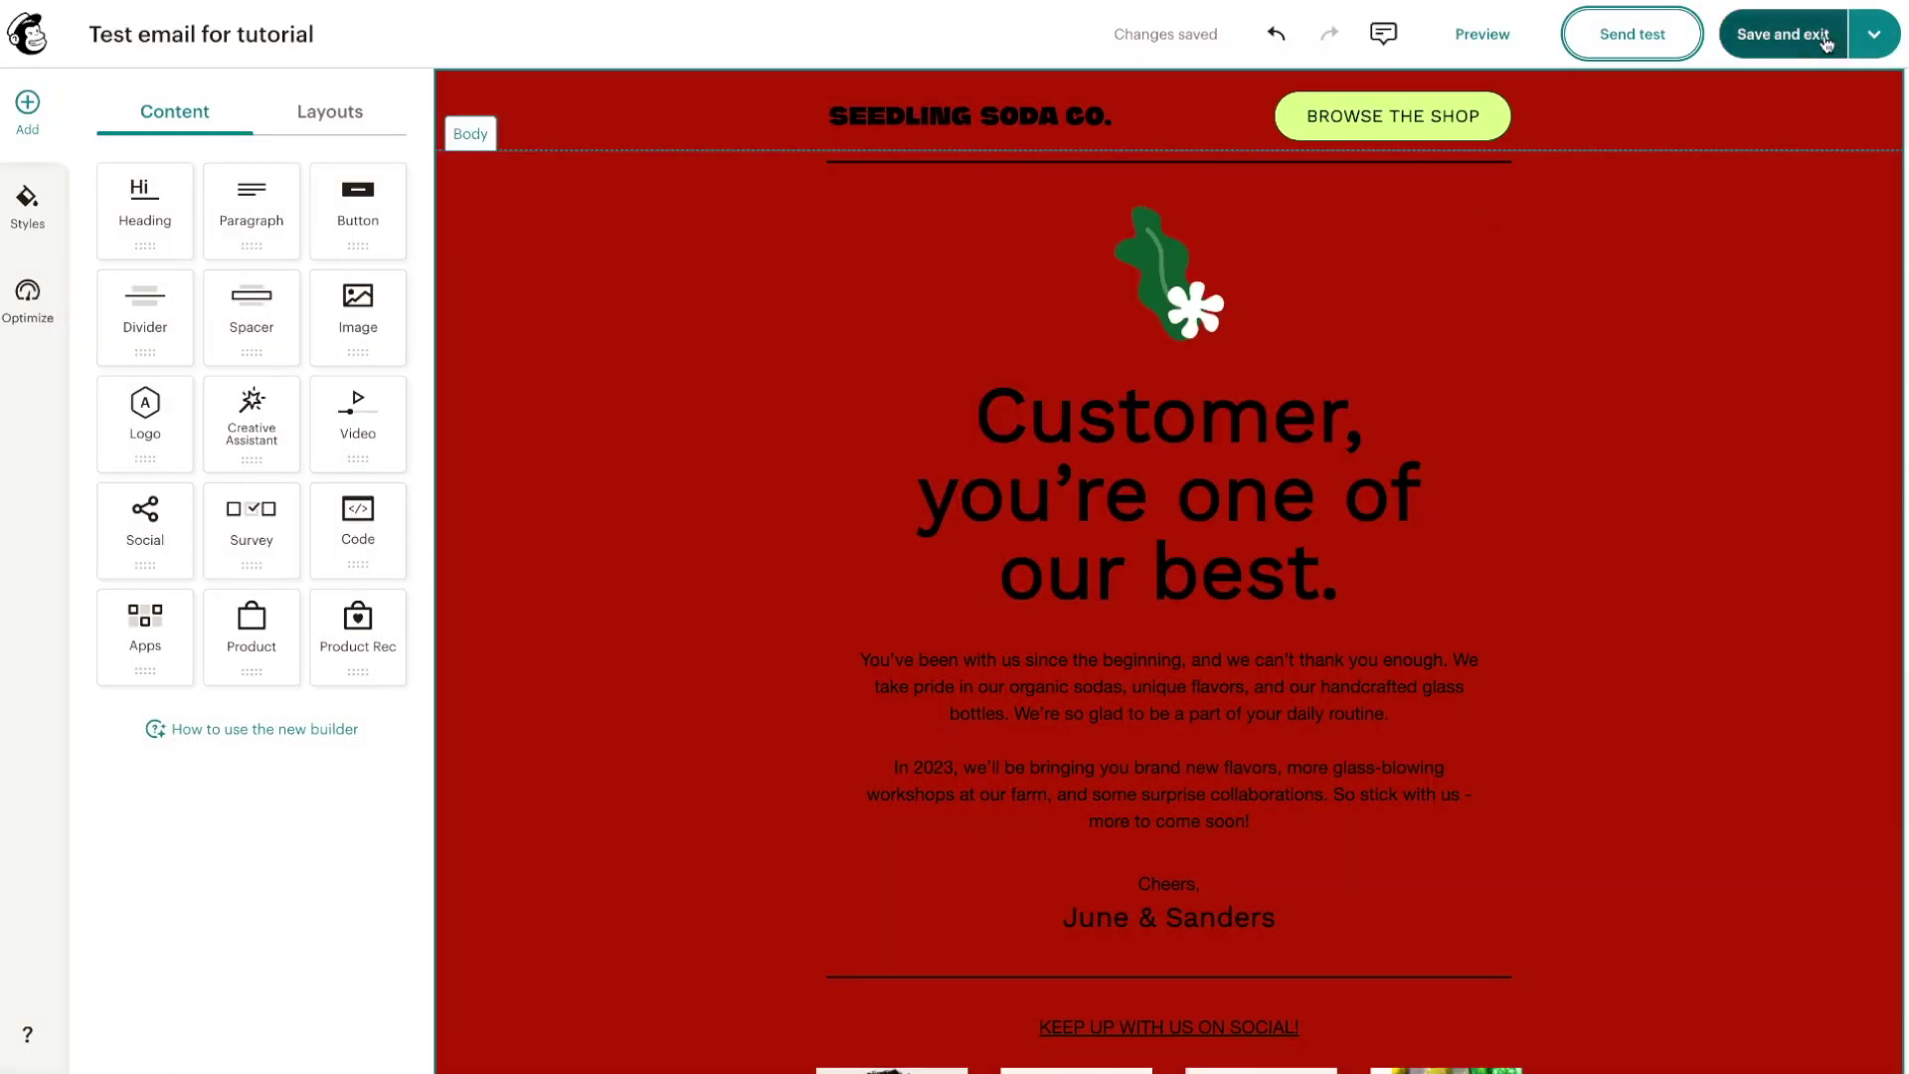
View the naming dialog for saving the email as a template and dismiss it without saving
click(1871, 38)
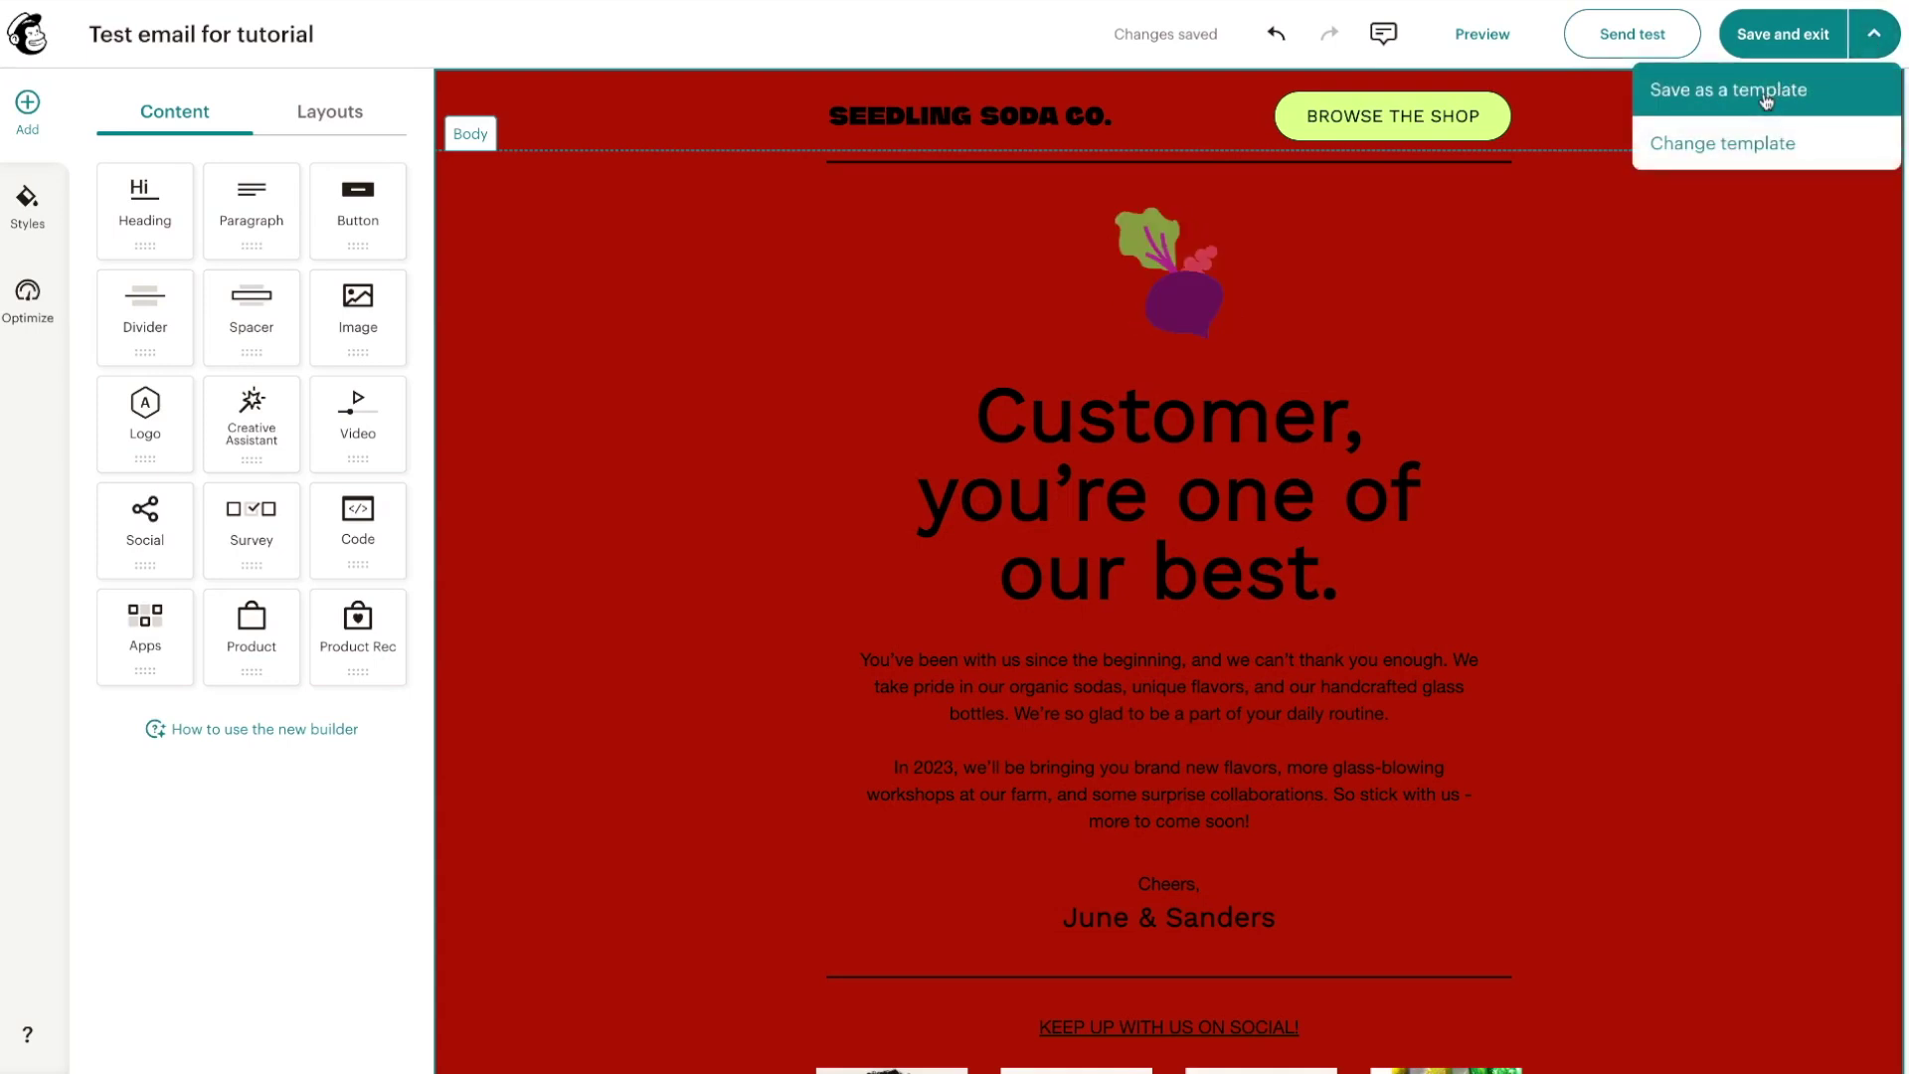
click(1728, 89)
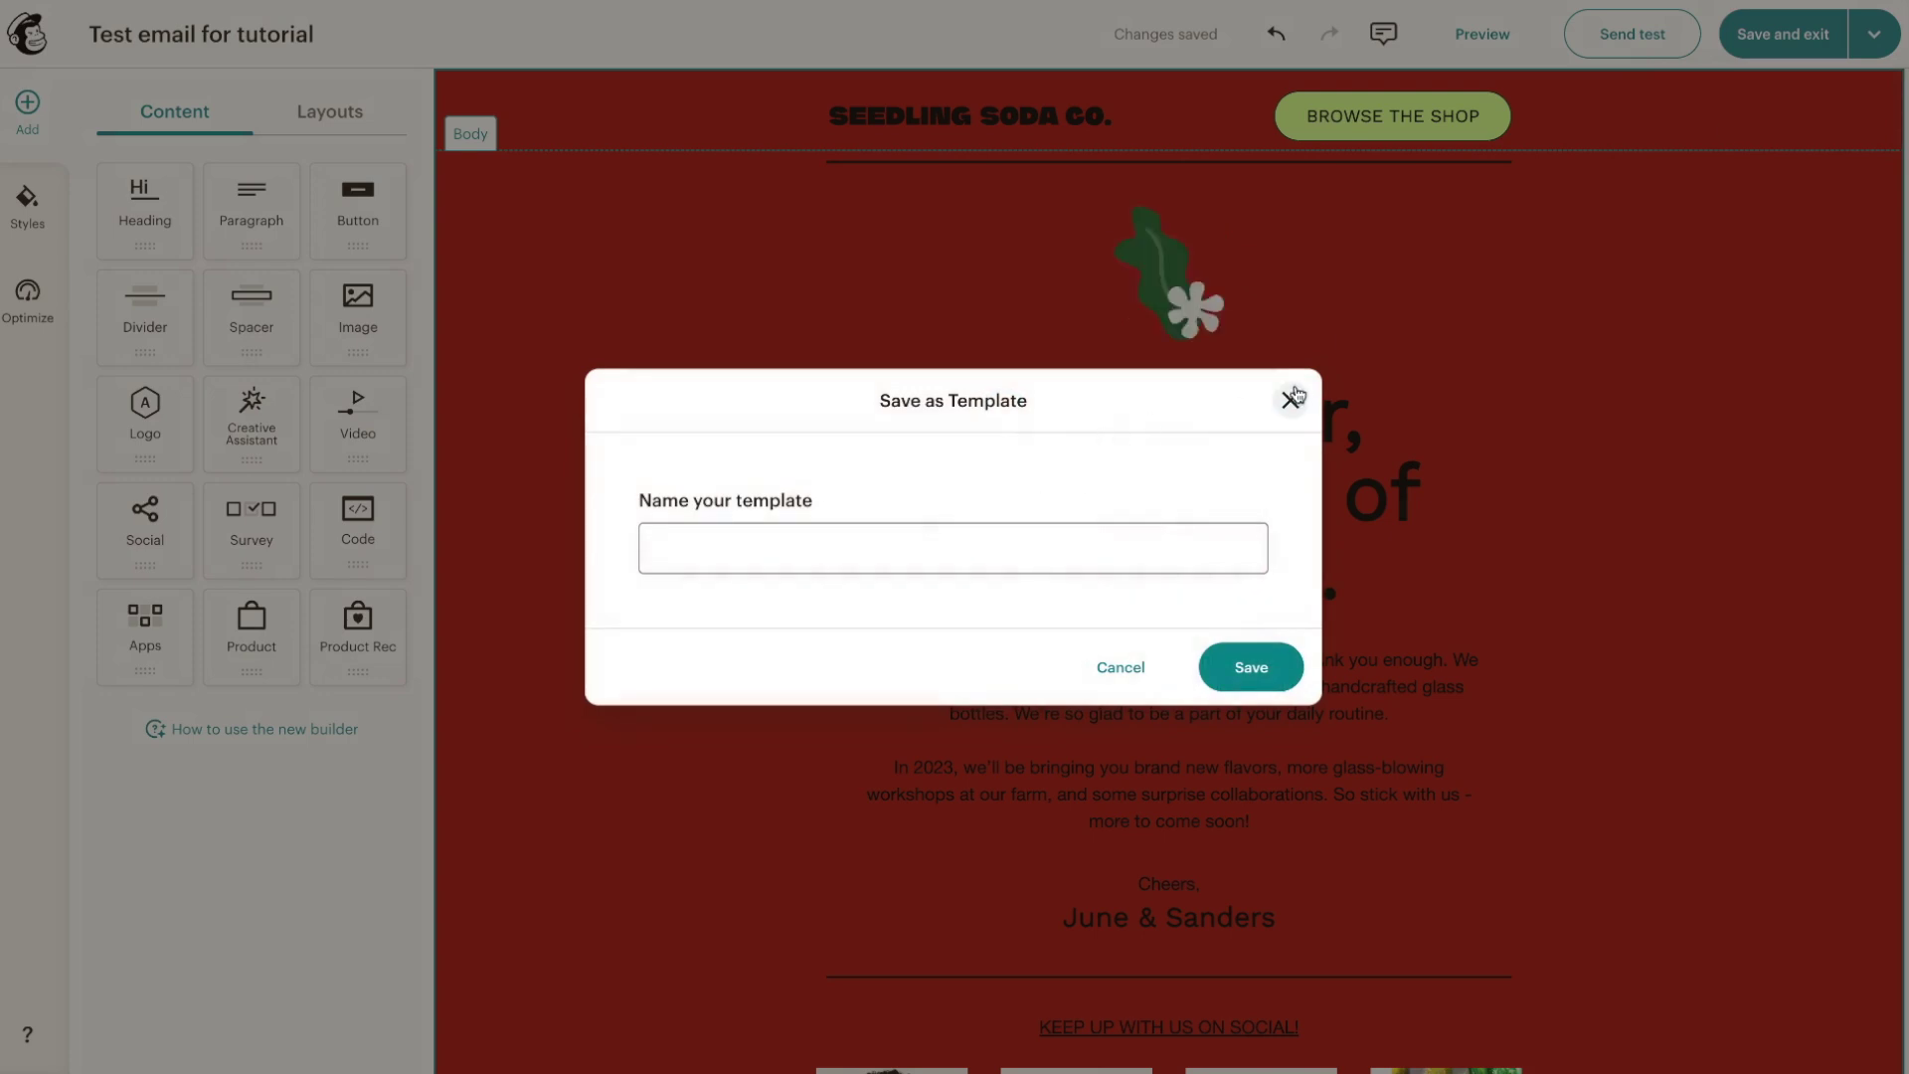
click(1290, 399)
Save the email design, exit the editor, and dismiss the contact import prompt for the recipients
click(1871, 36)
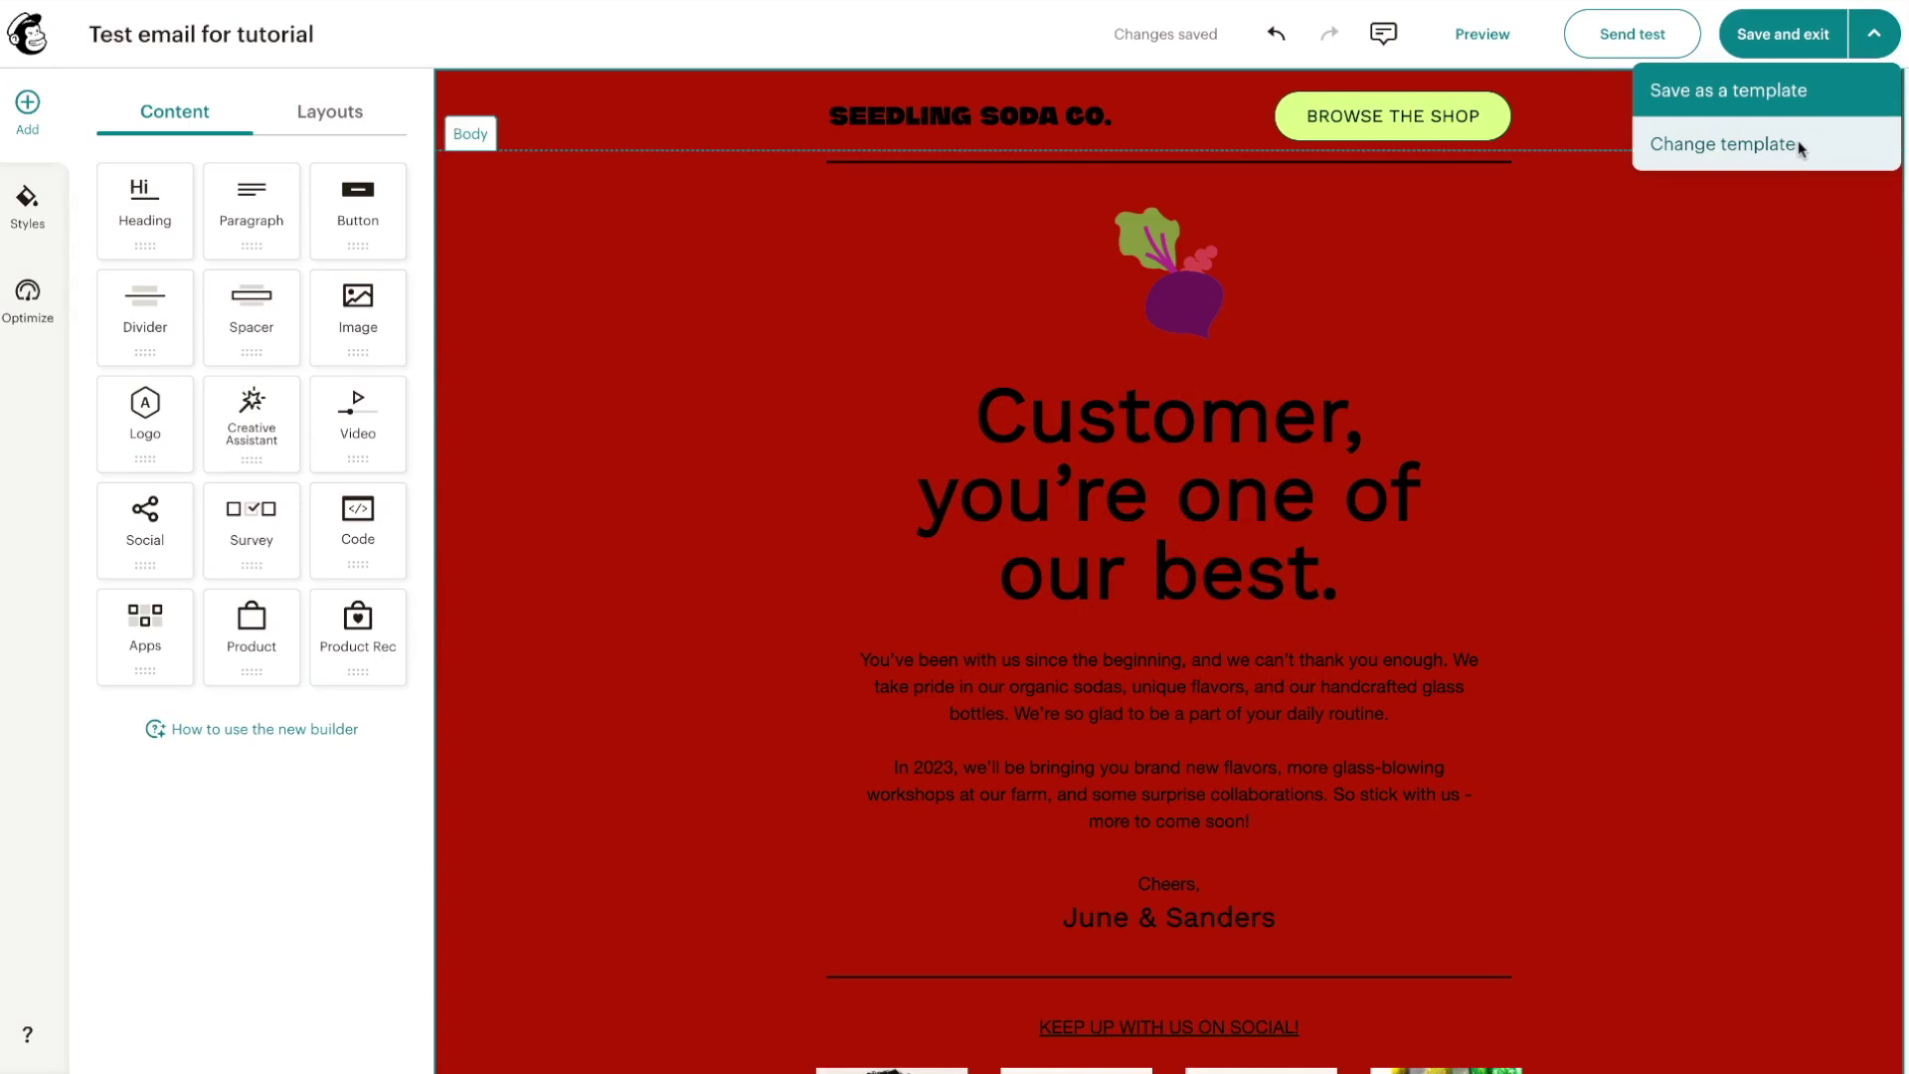
click(1790, 40)
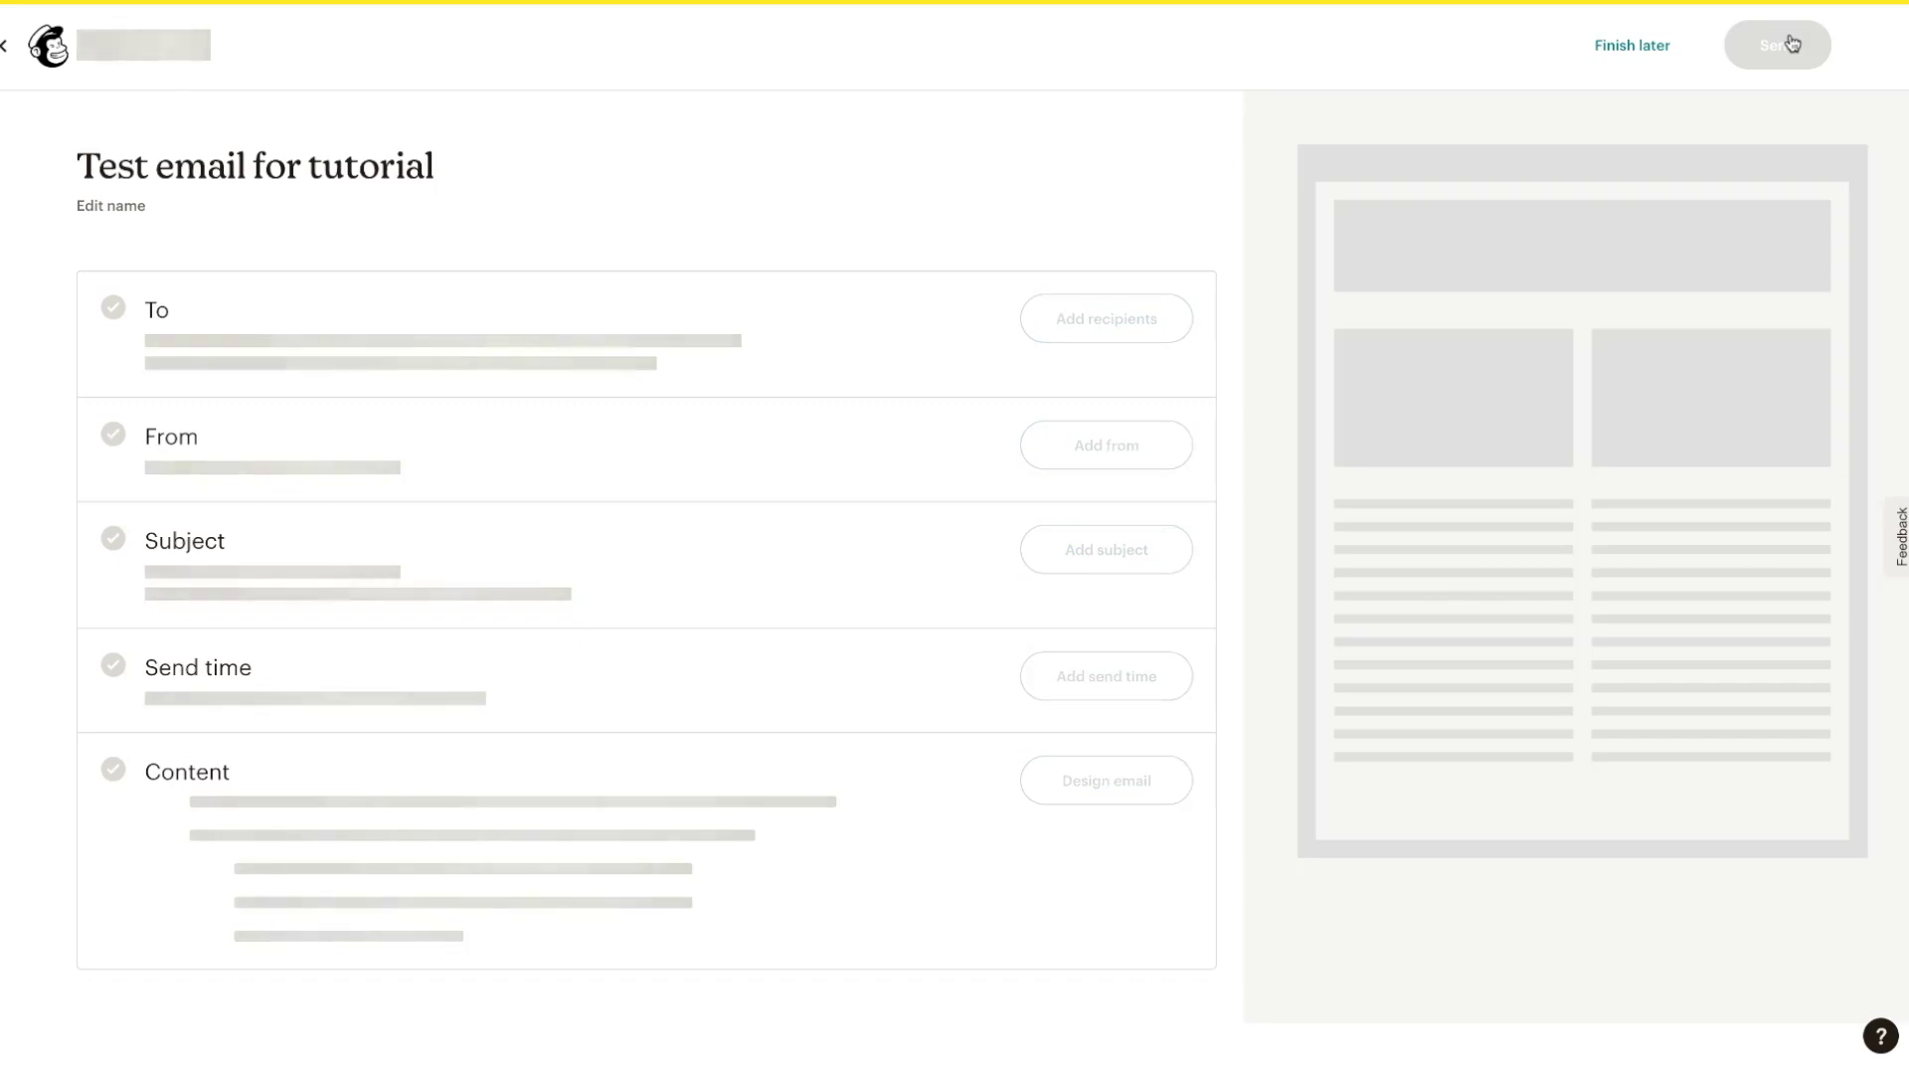
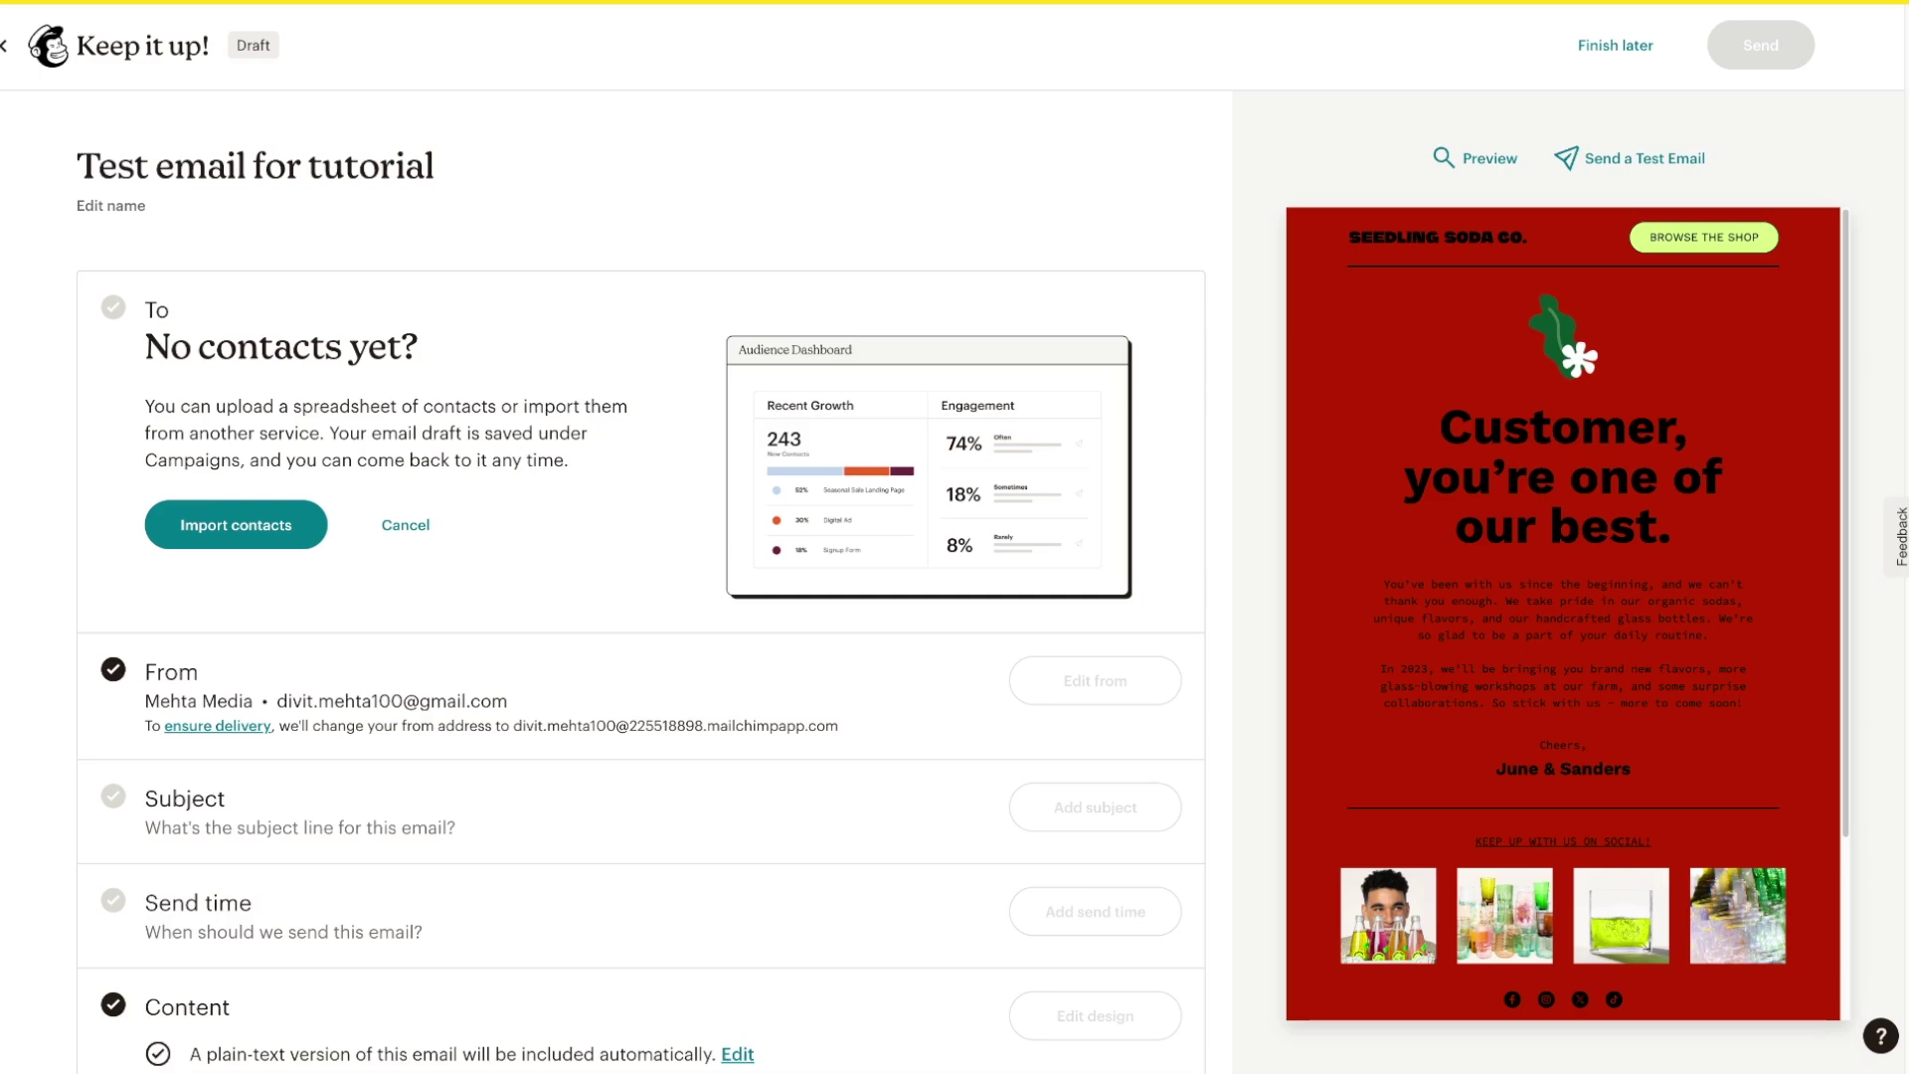
click(406, 524)
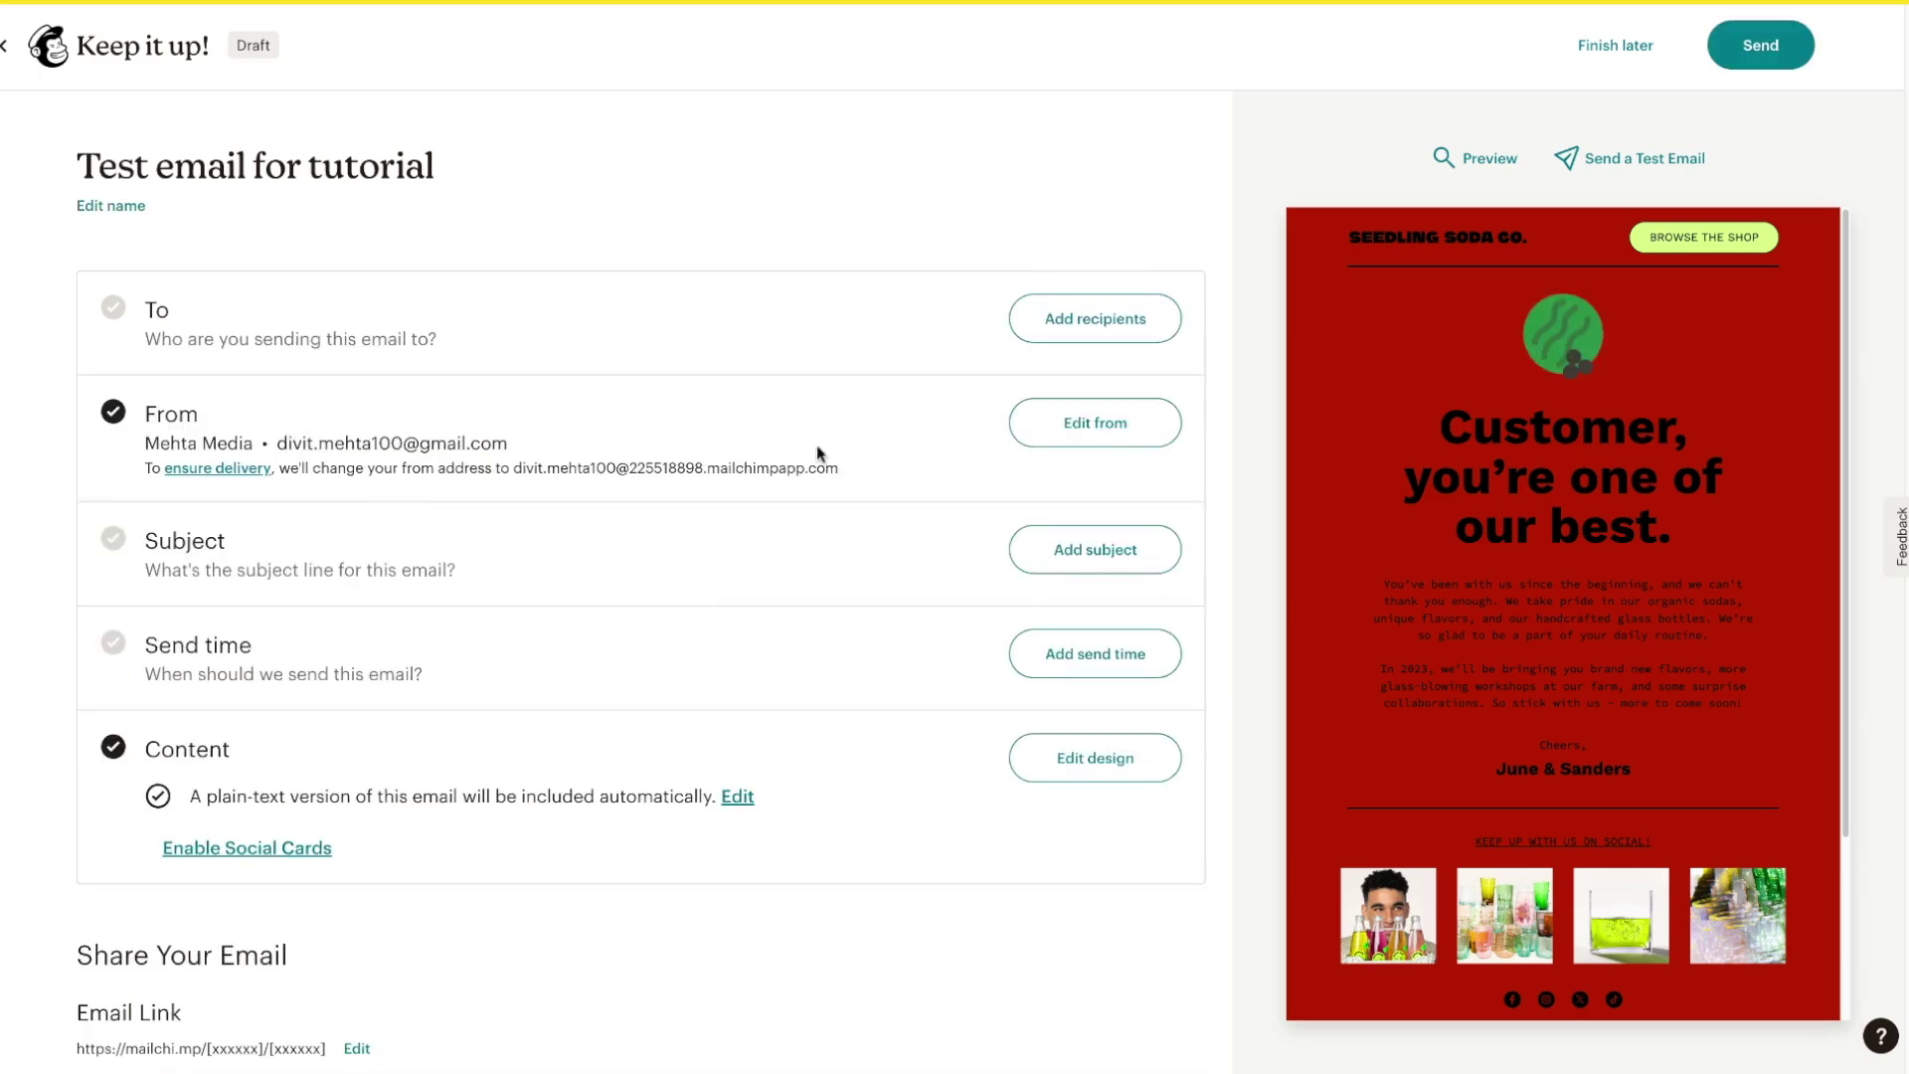
Check the campaign's sender name and address fields and its subject and preview text fields, cancelling each without changes
click(1069, 445)
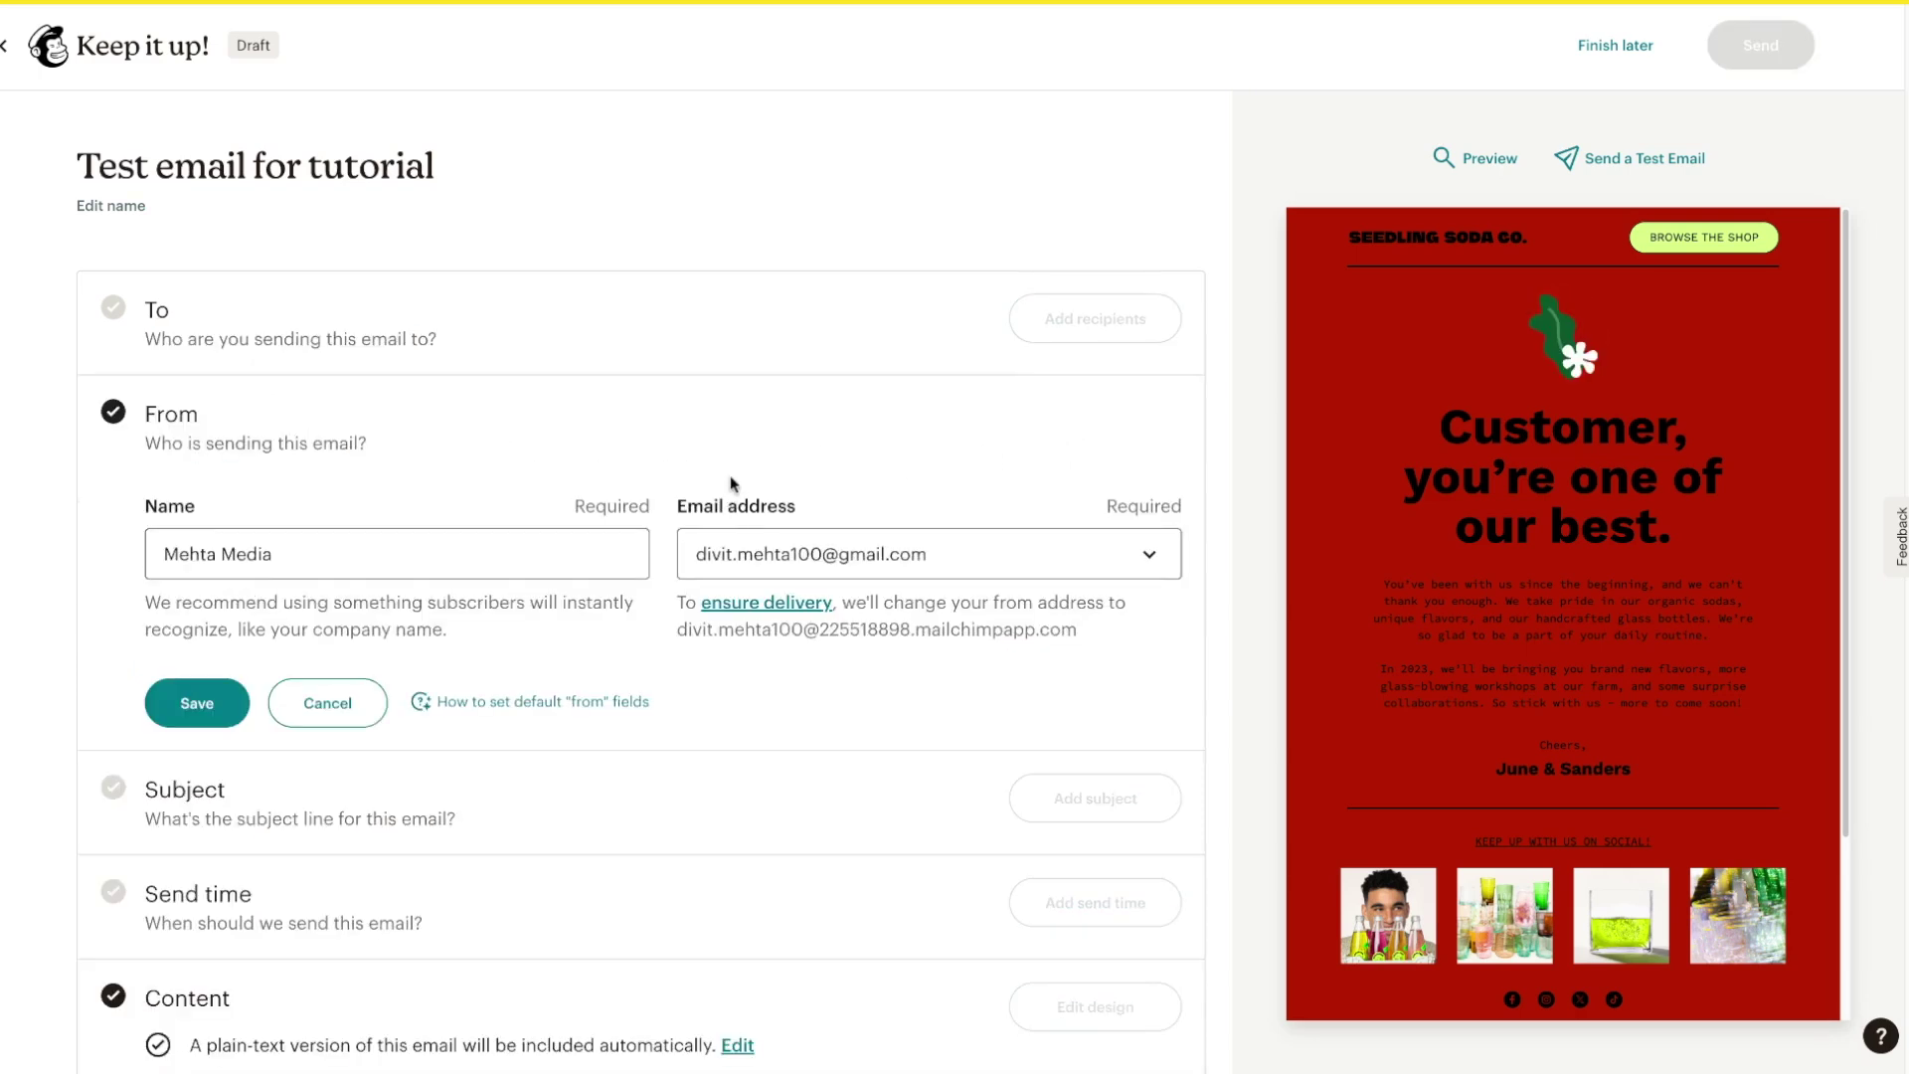
scroll(731, 481, down, 1)
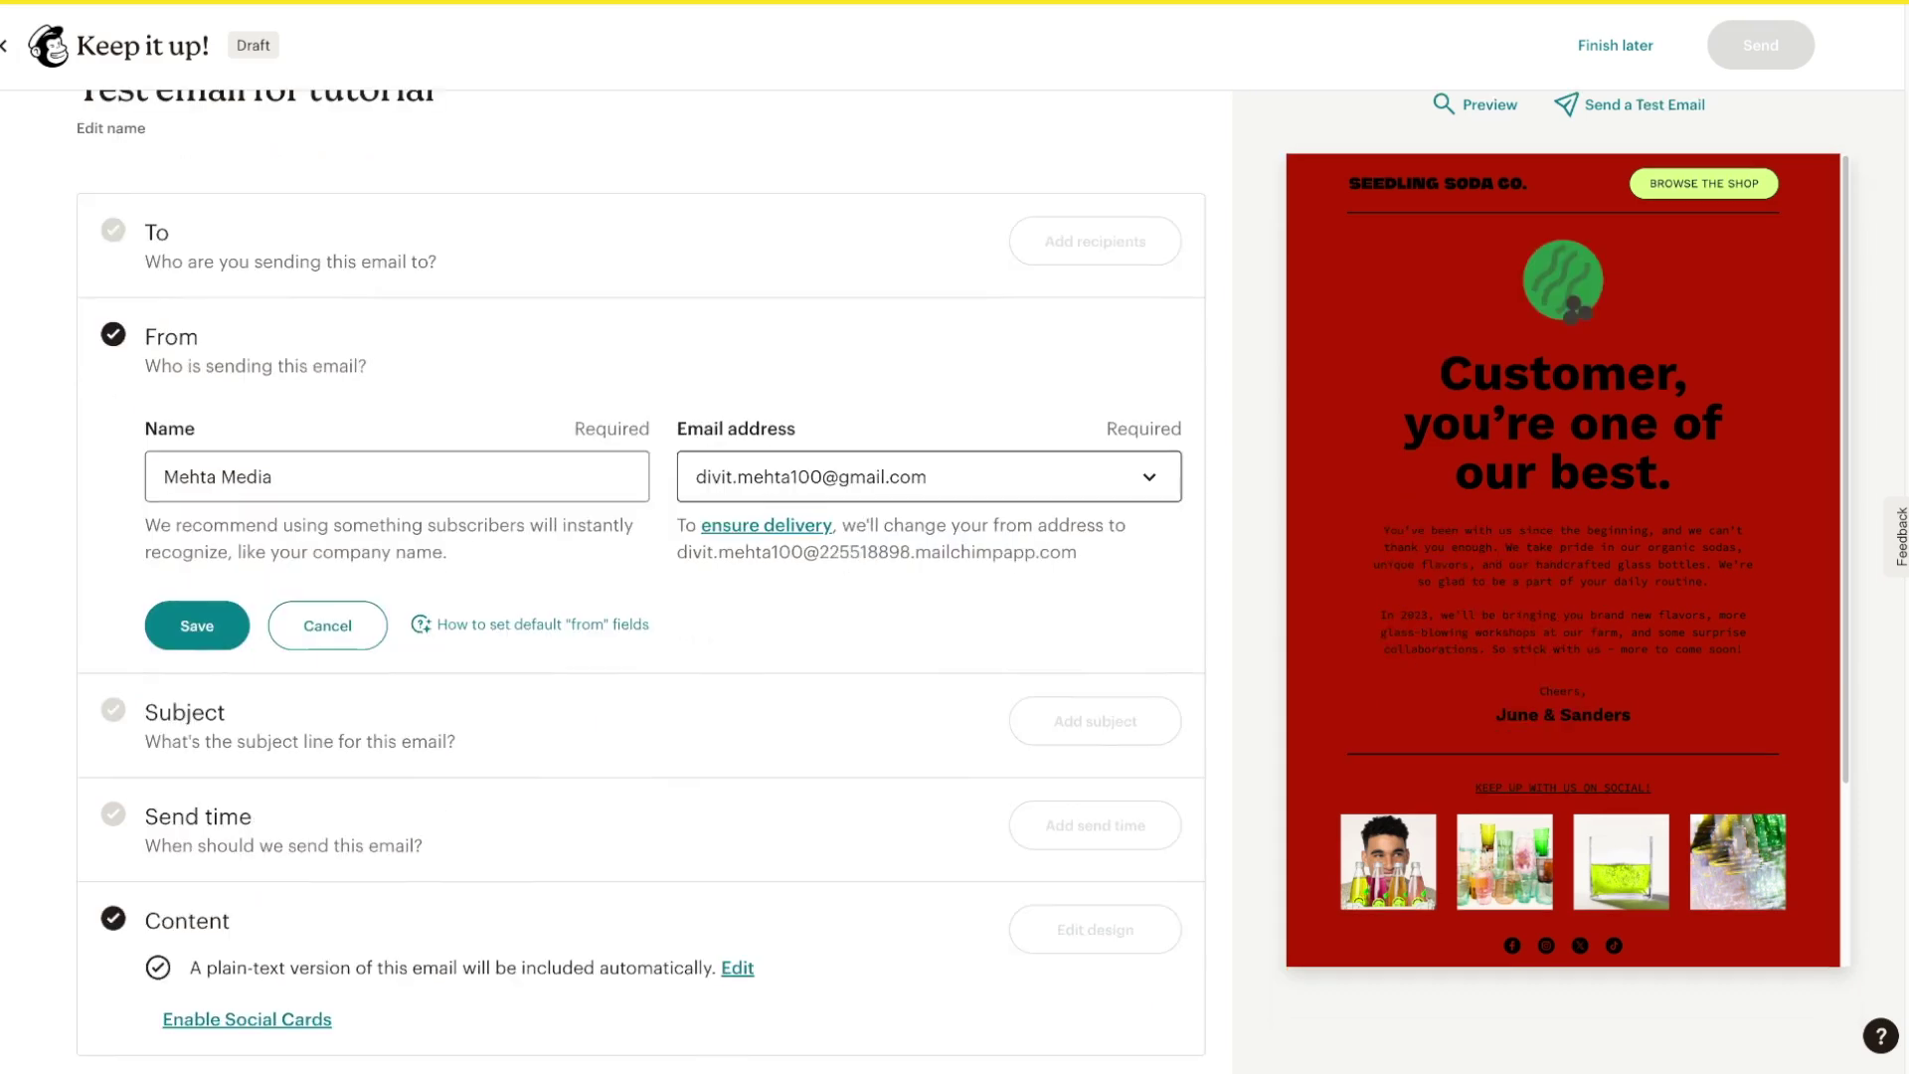
click(343, 618)
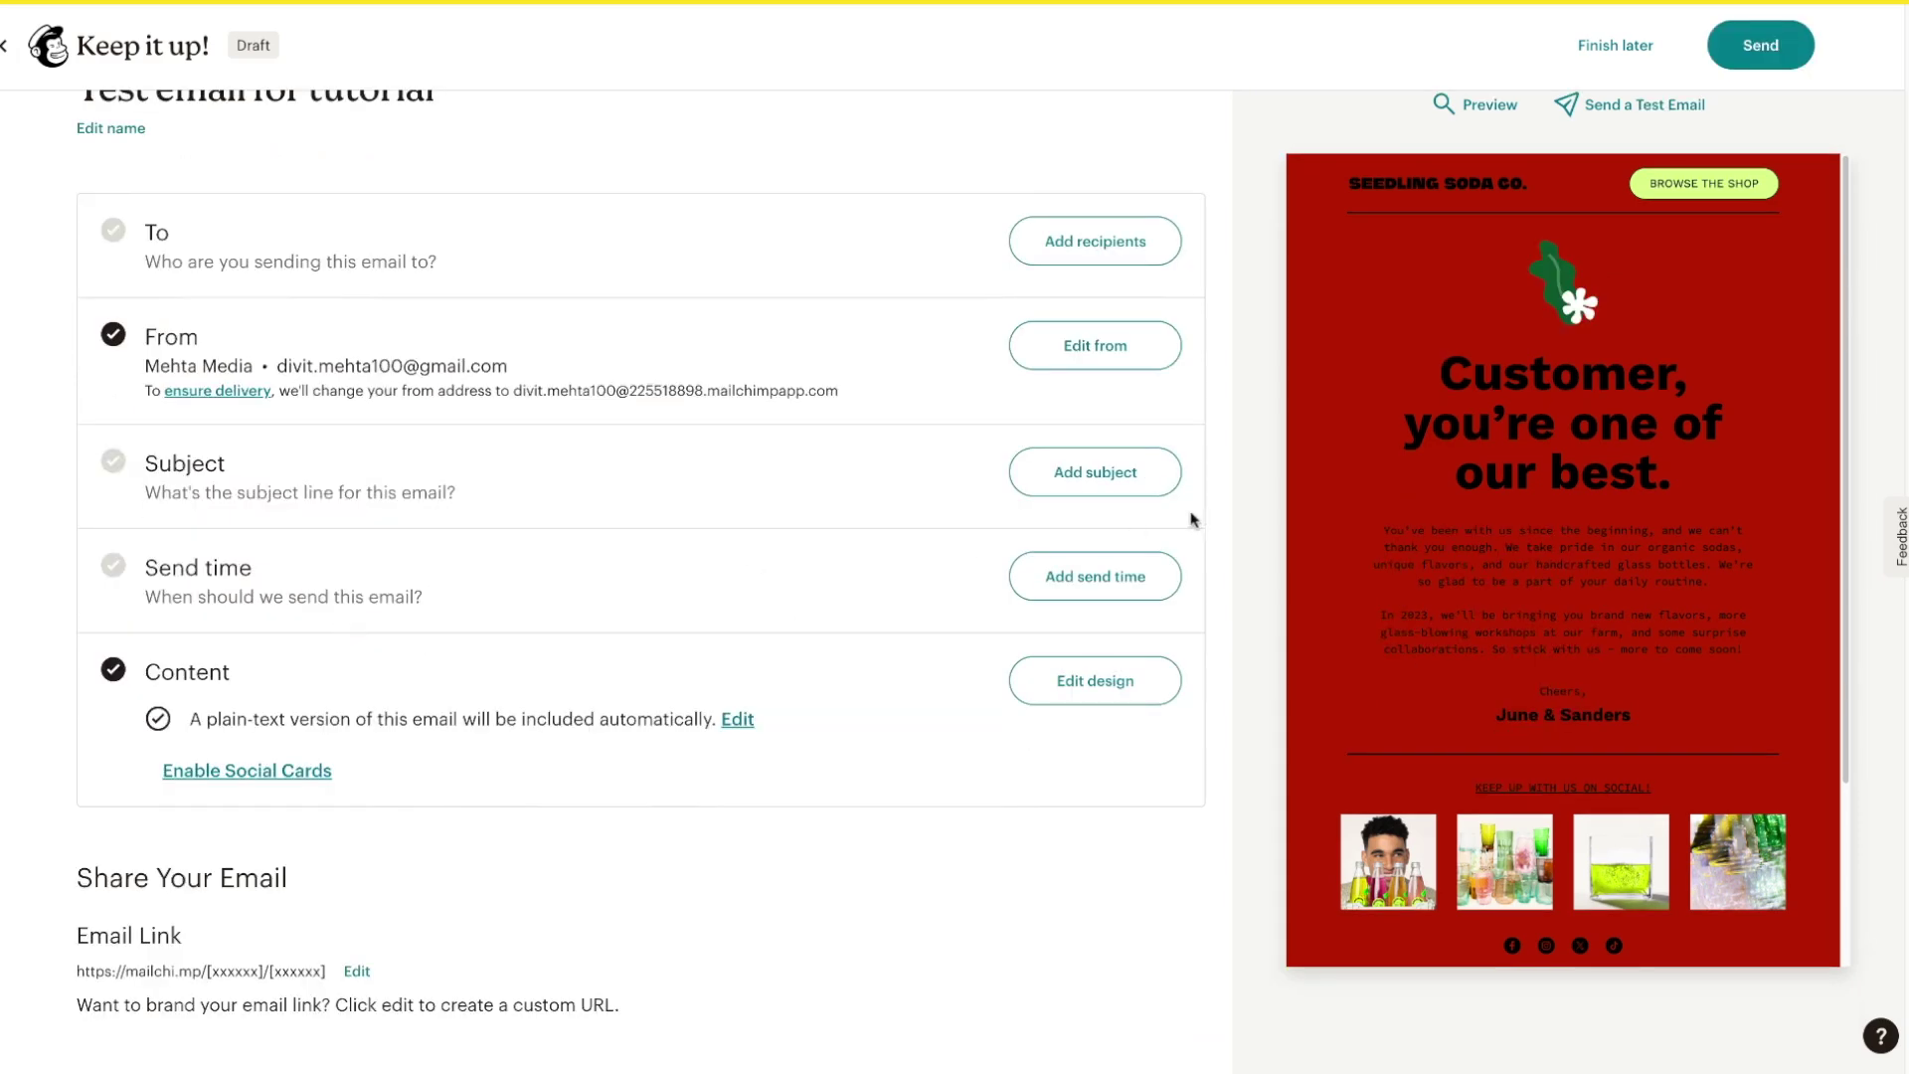
click(1066, 485)
click(292, 617)
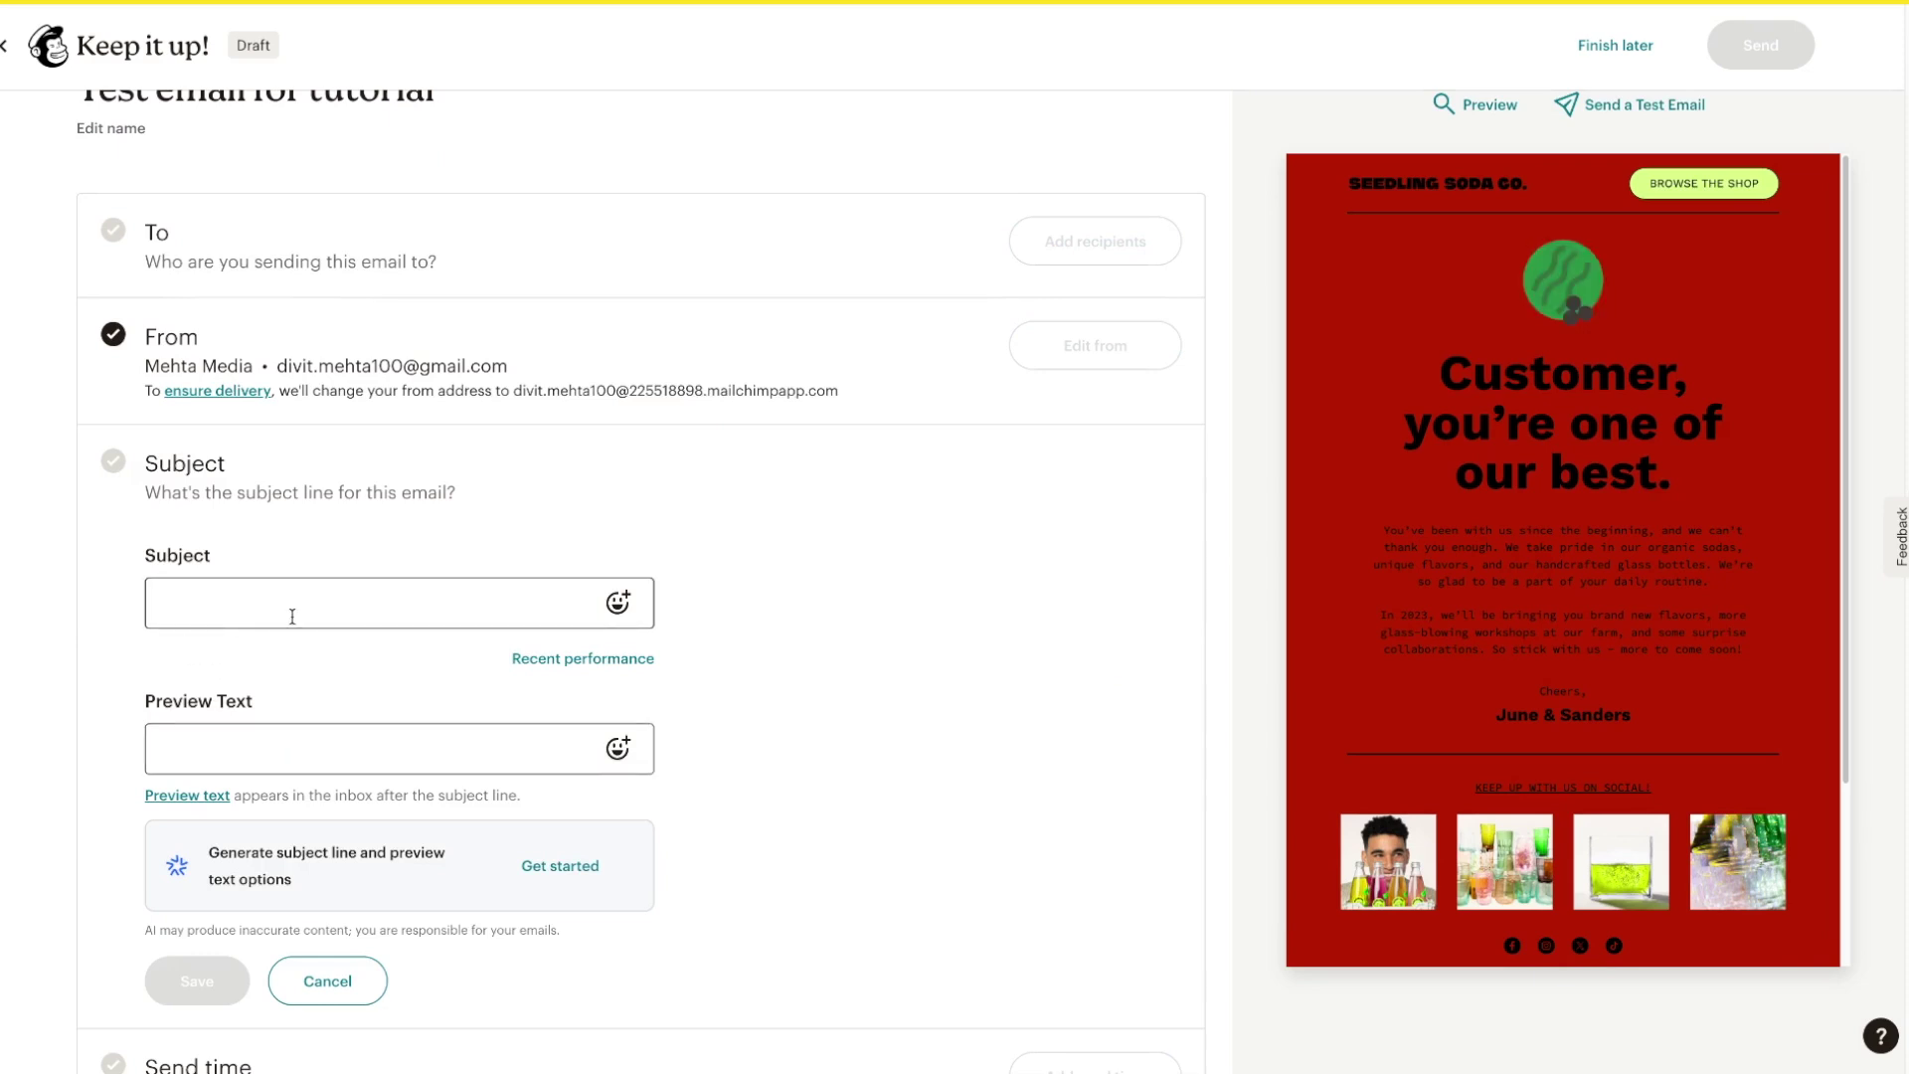
click(319, 992)
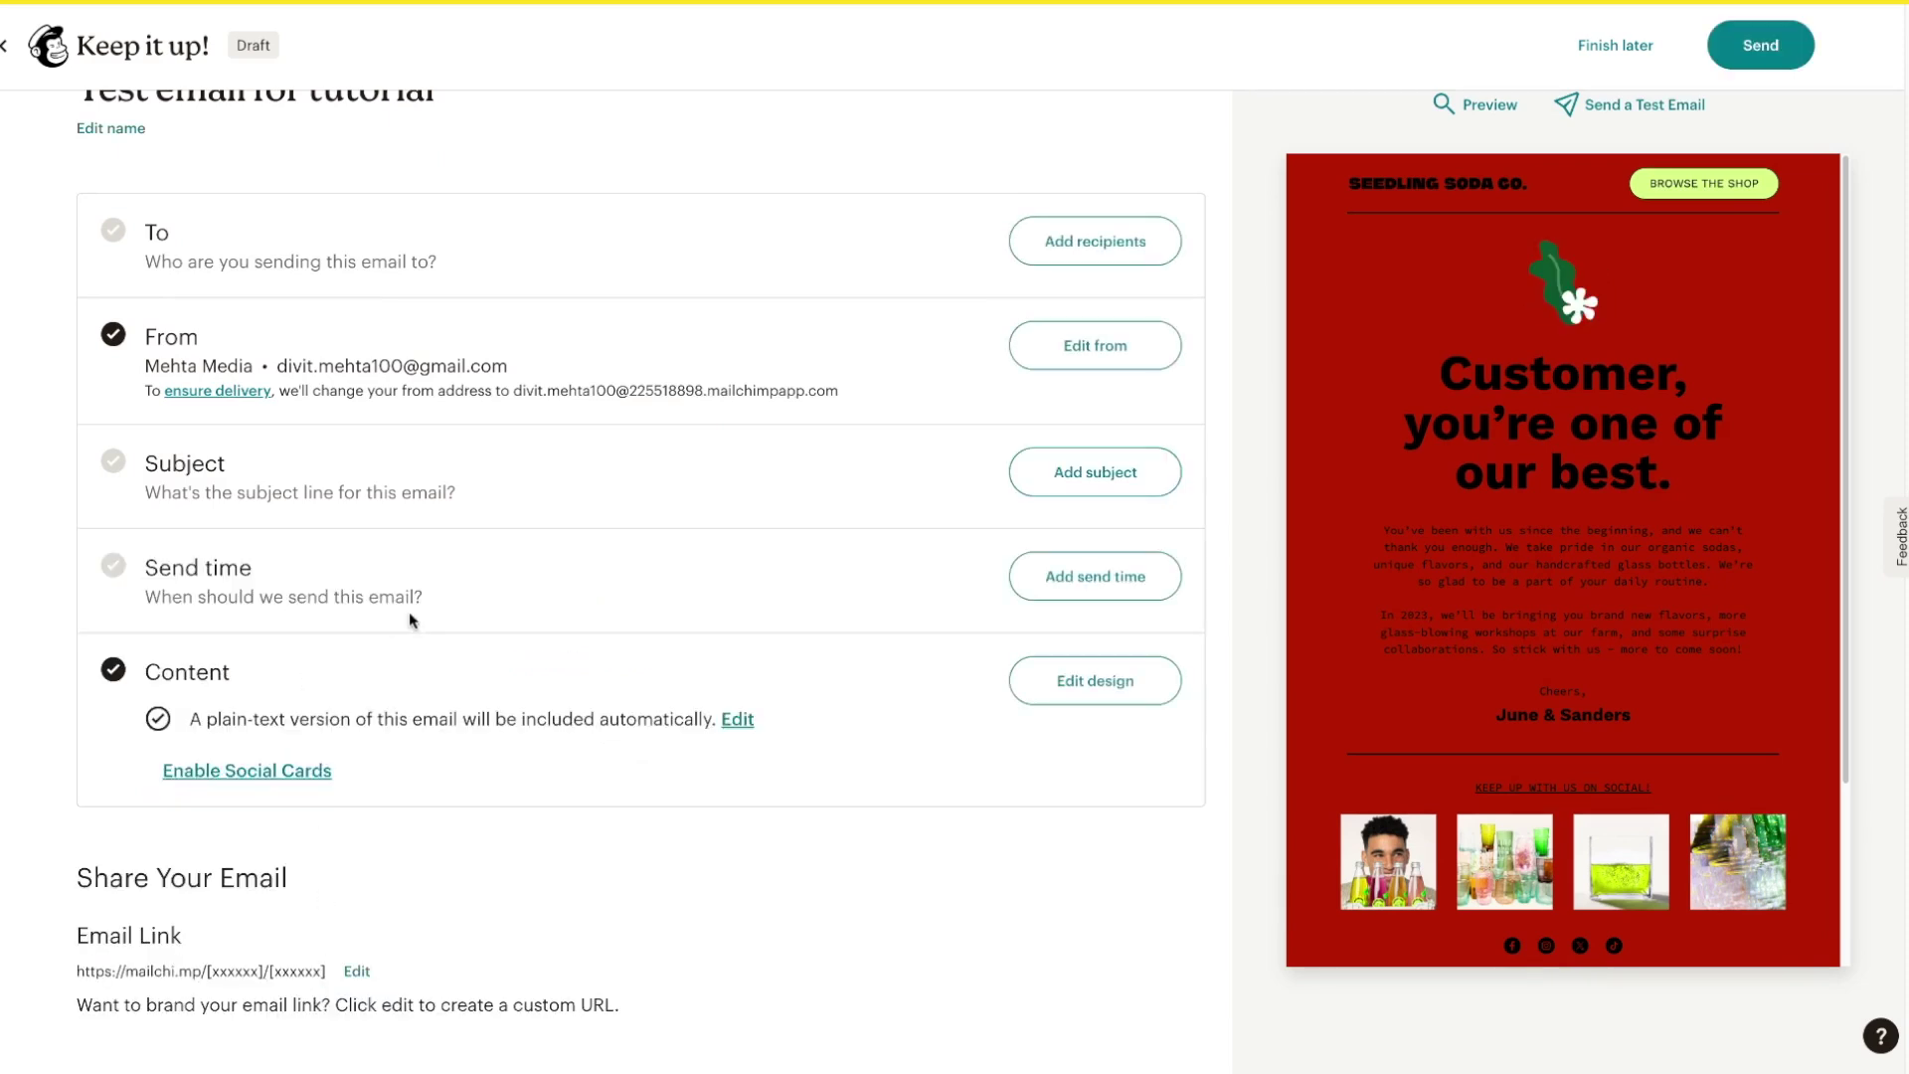
Compare the Send now and Schedule options for the campaign's send time, and cancel without saving
click(1062, 588)
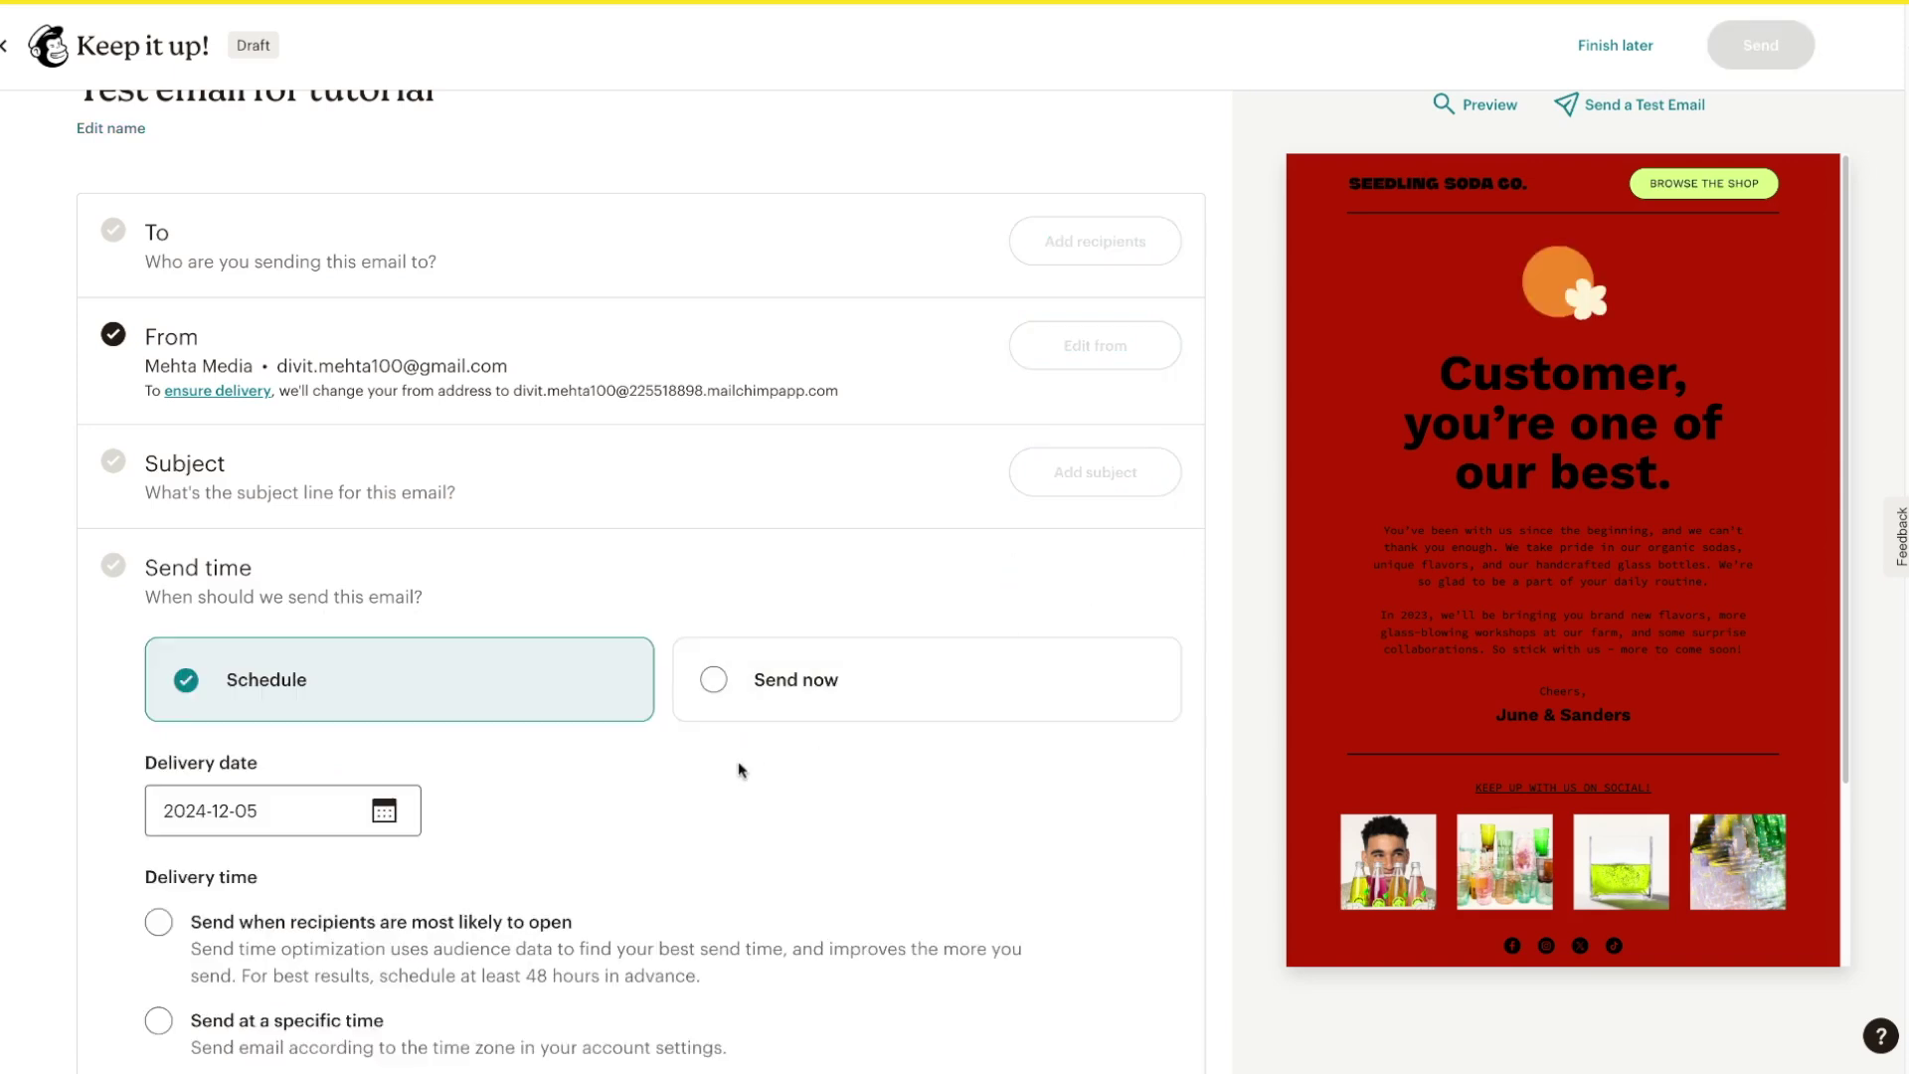
click(716, 686)
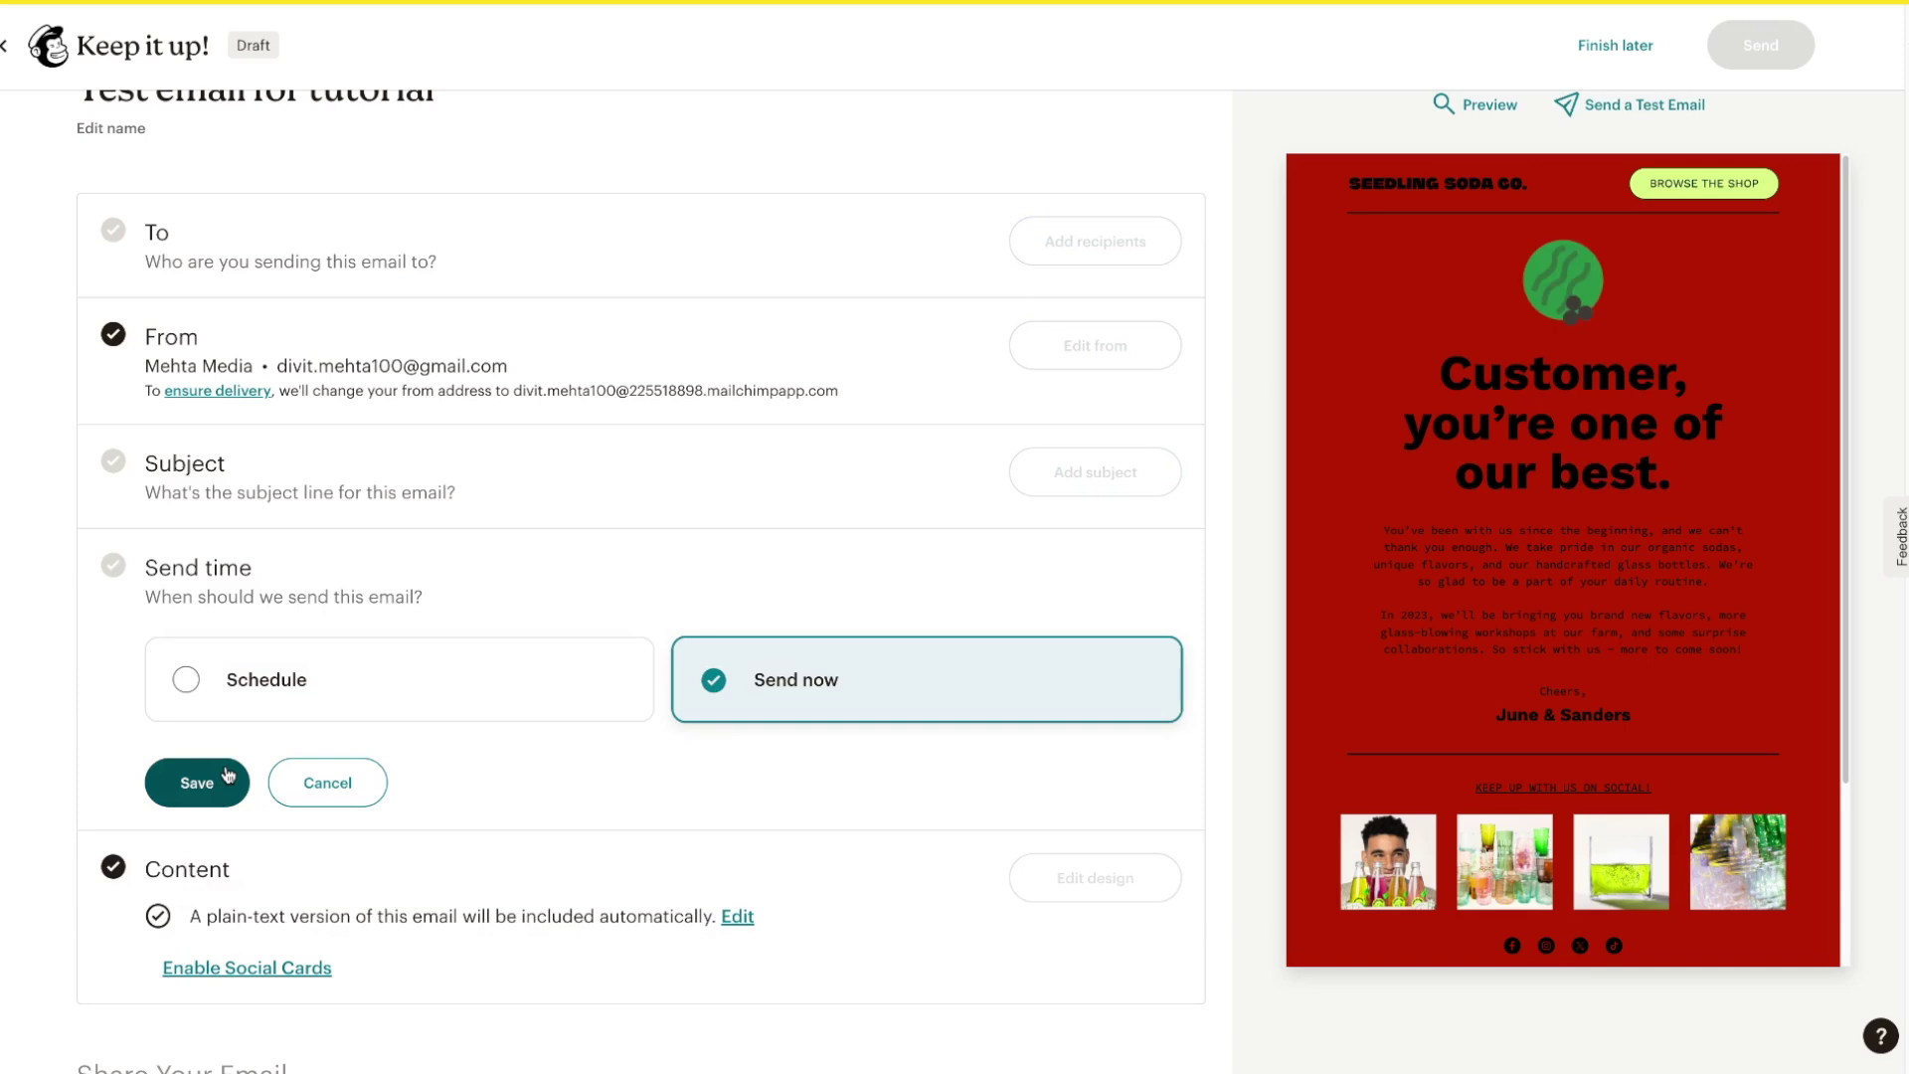
click(204, 686)
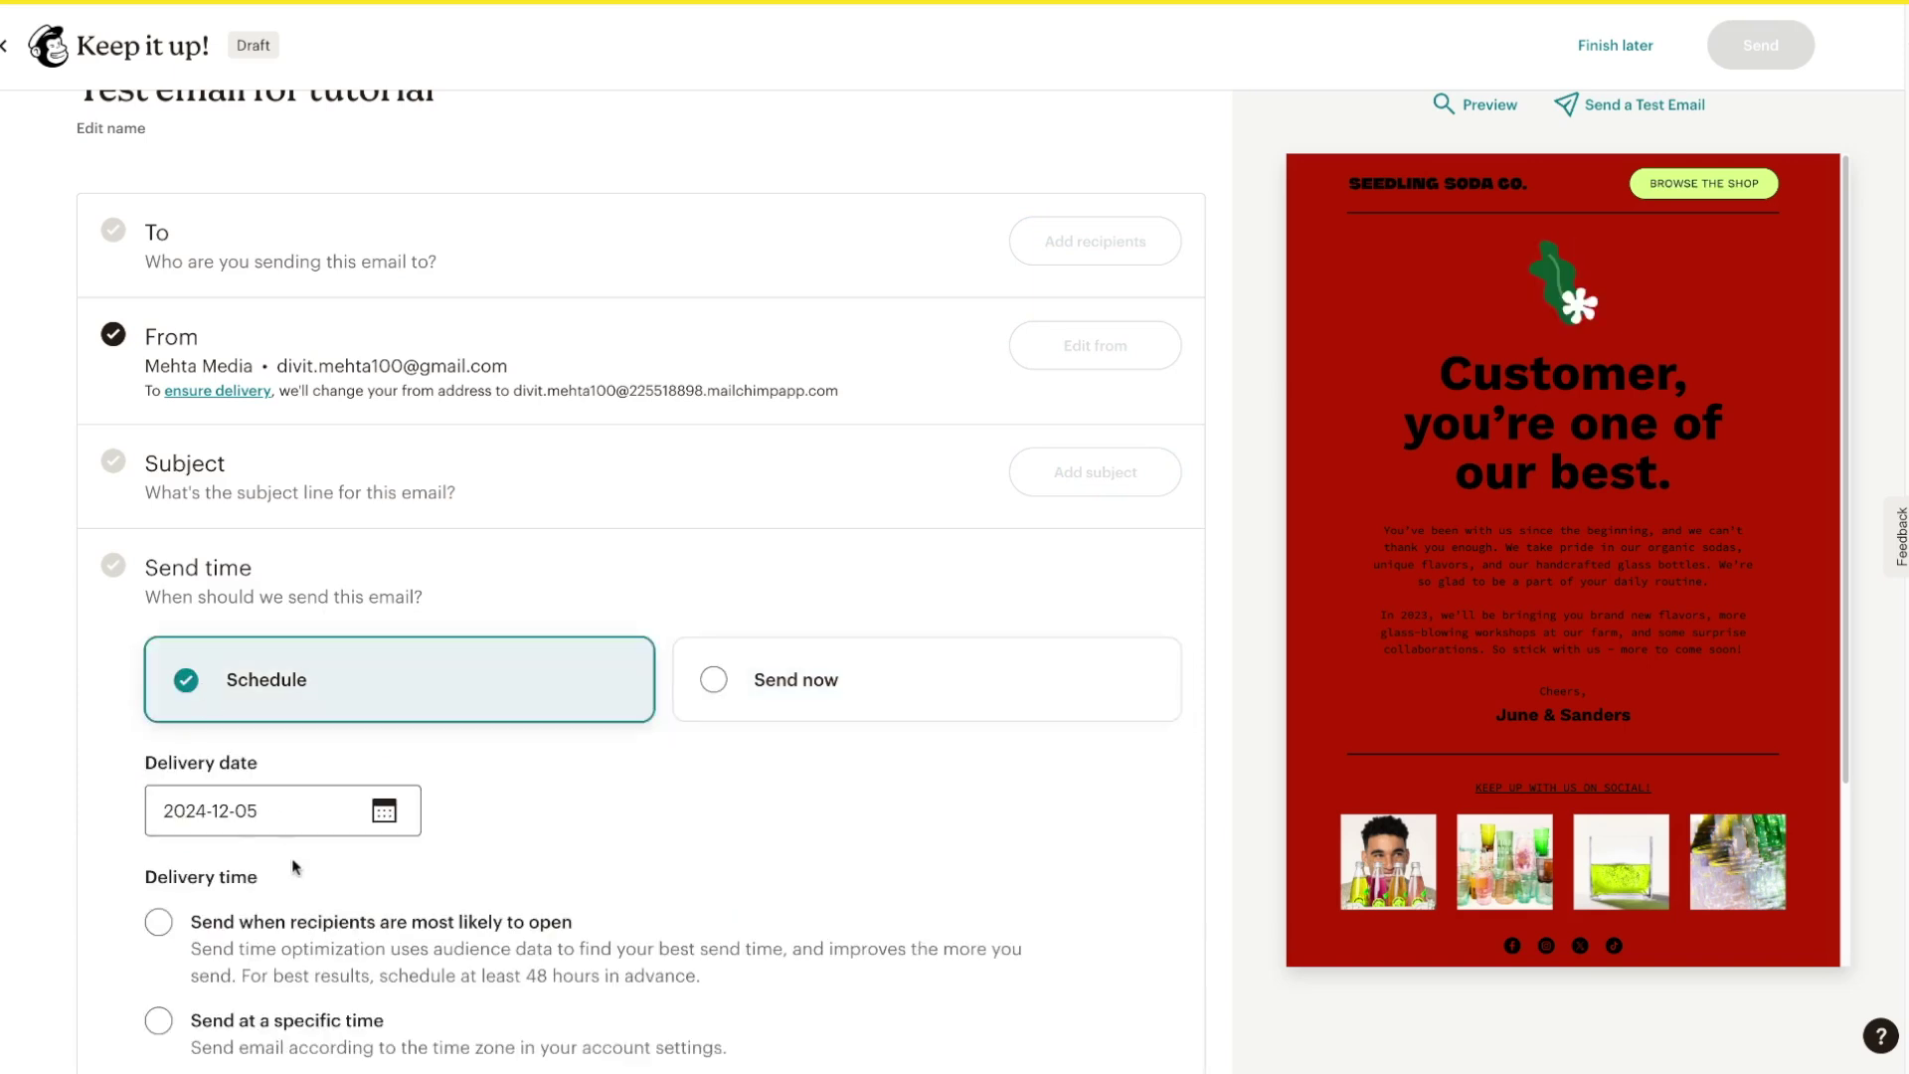
scroll(295, 865, down, 1)
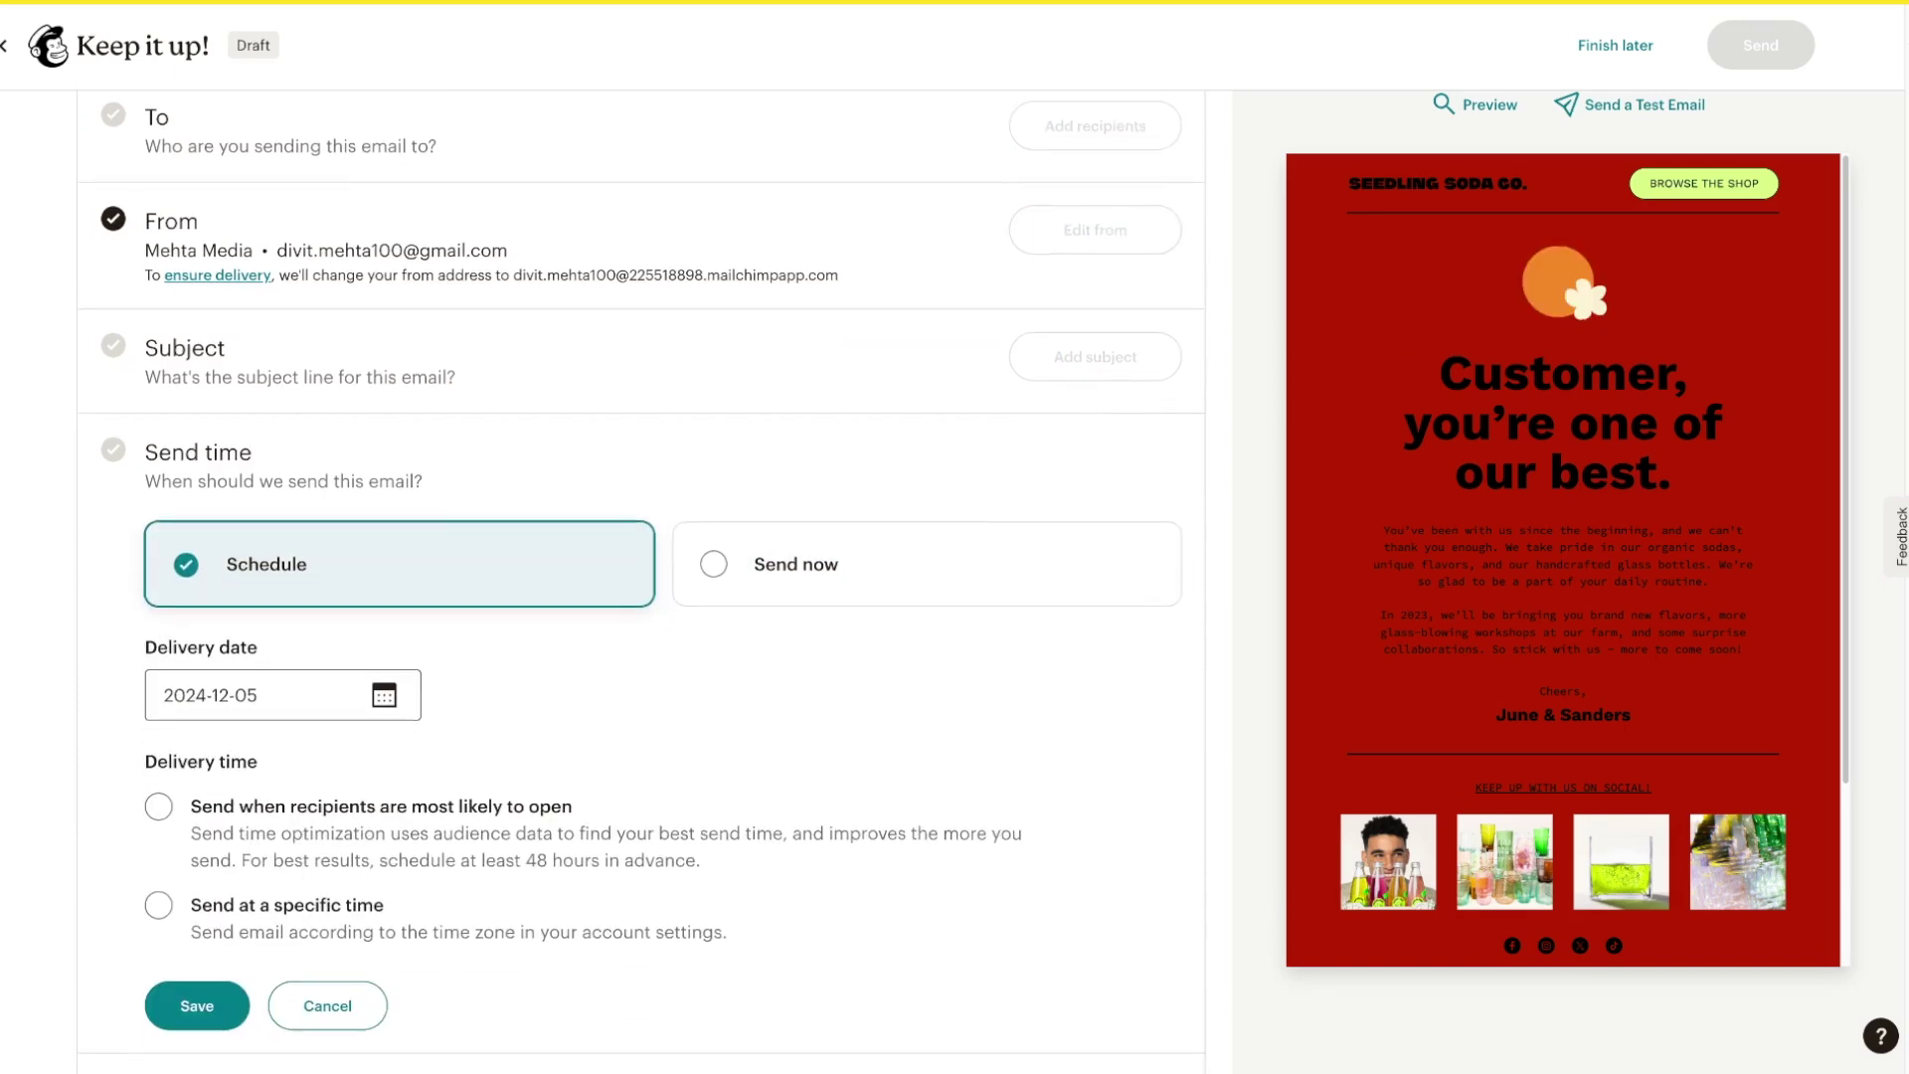
click(327, 1006)
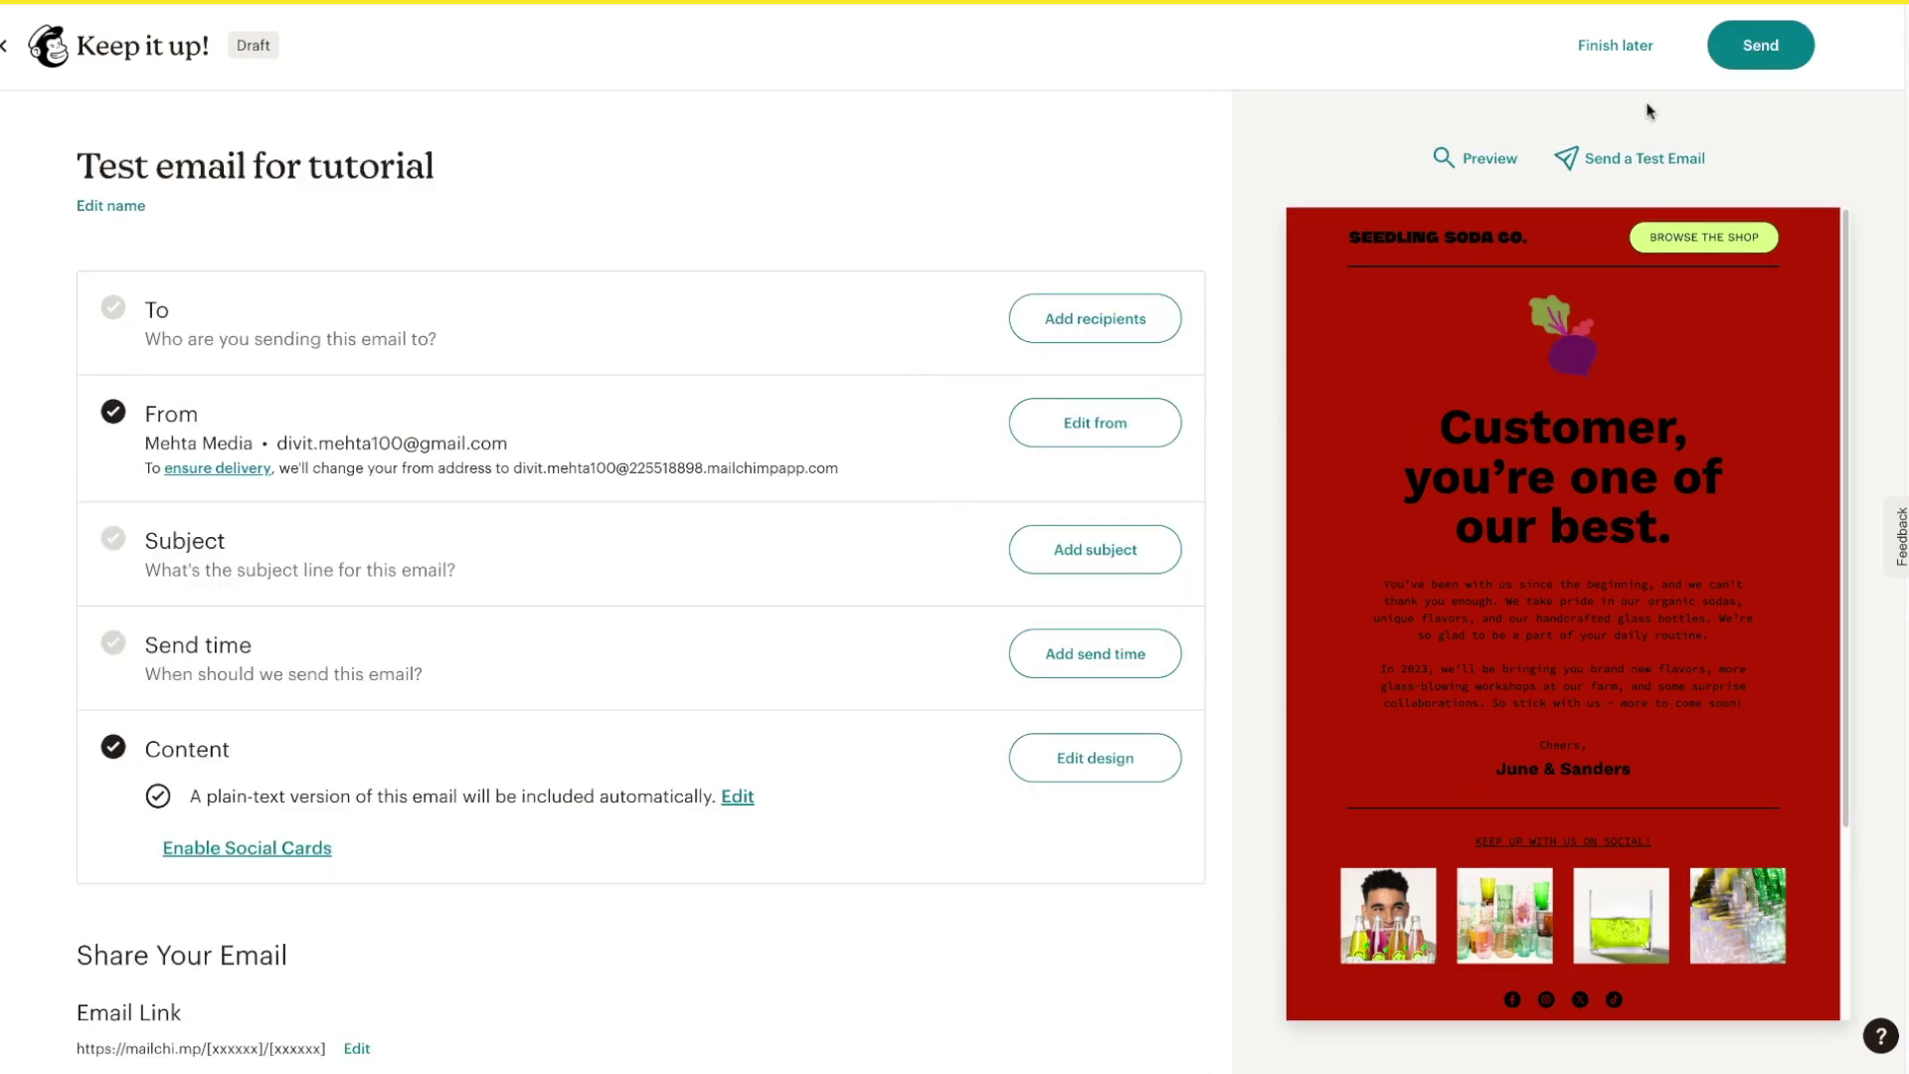
Leave the campaign to finish later, and start creating a customer journey from the list of all automation journeys
click(1613, 47)
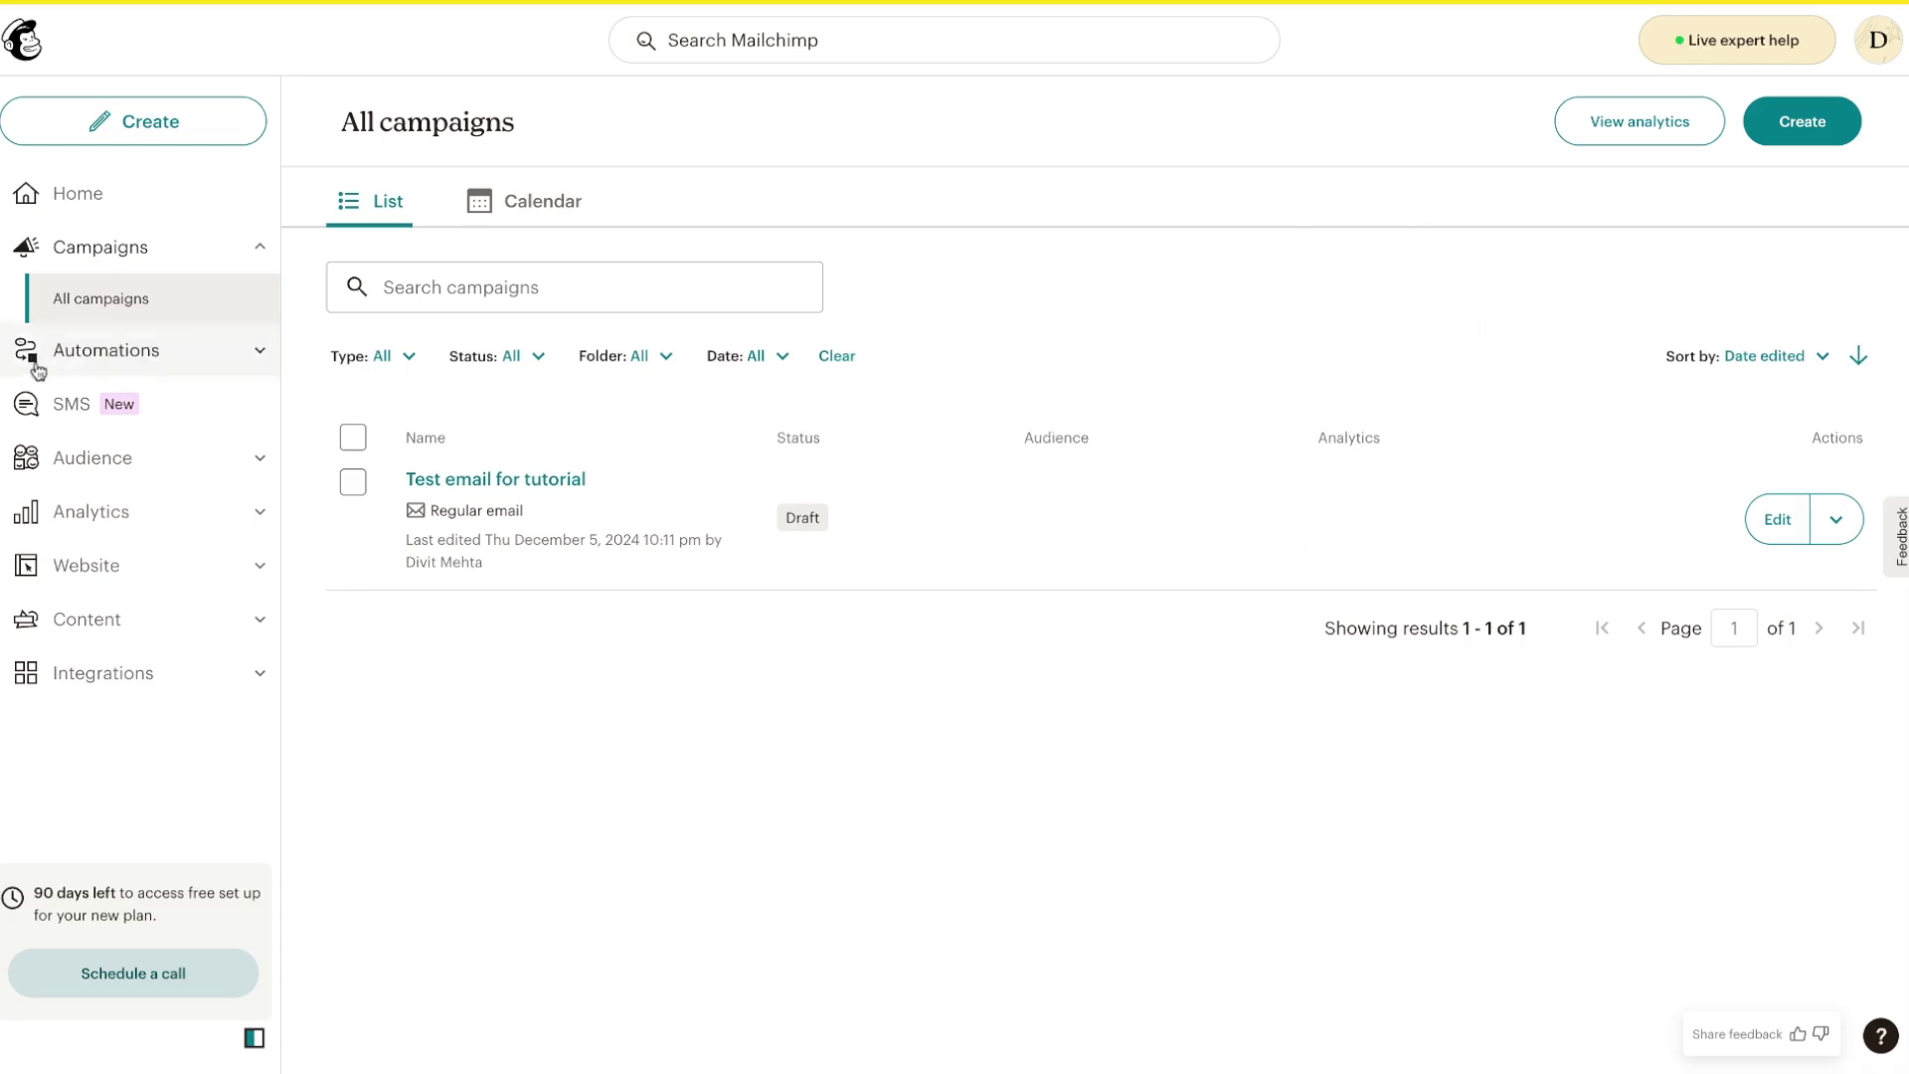
click(110, 370)
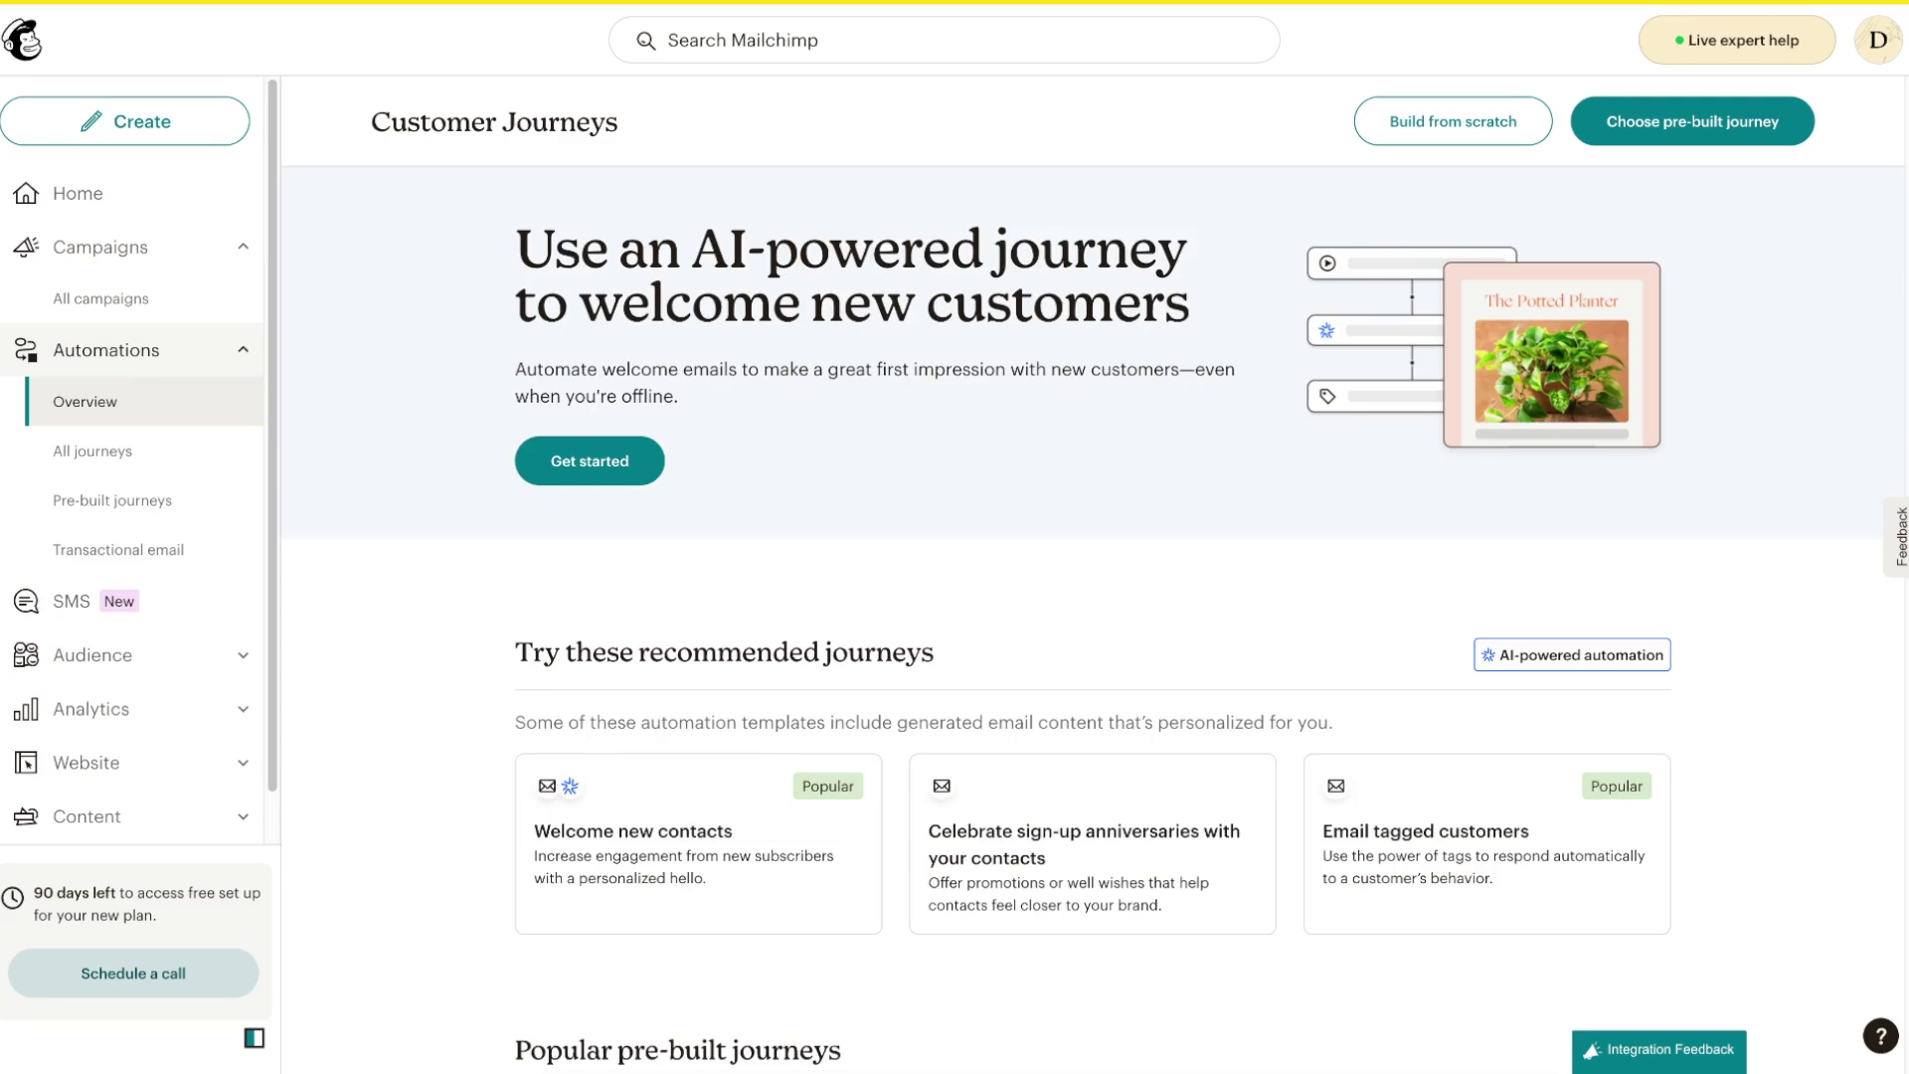
click(126, 459)
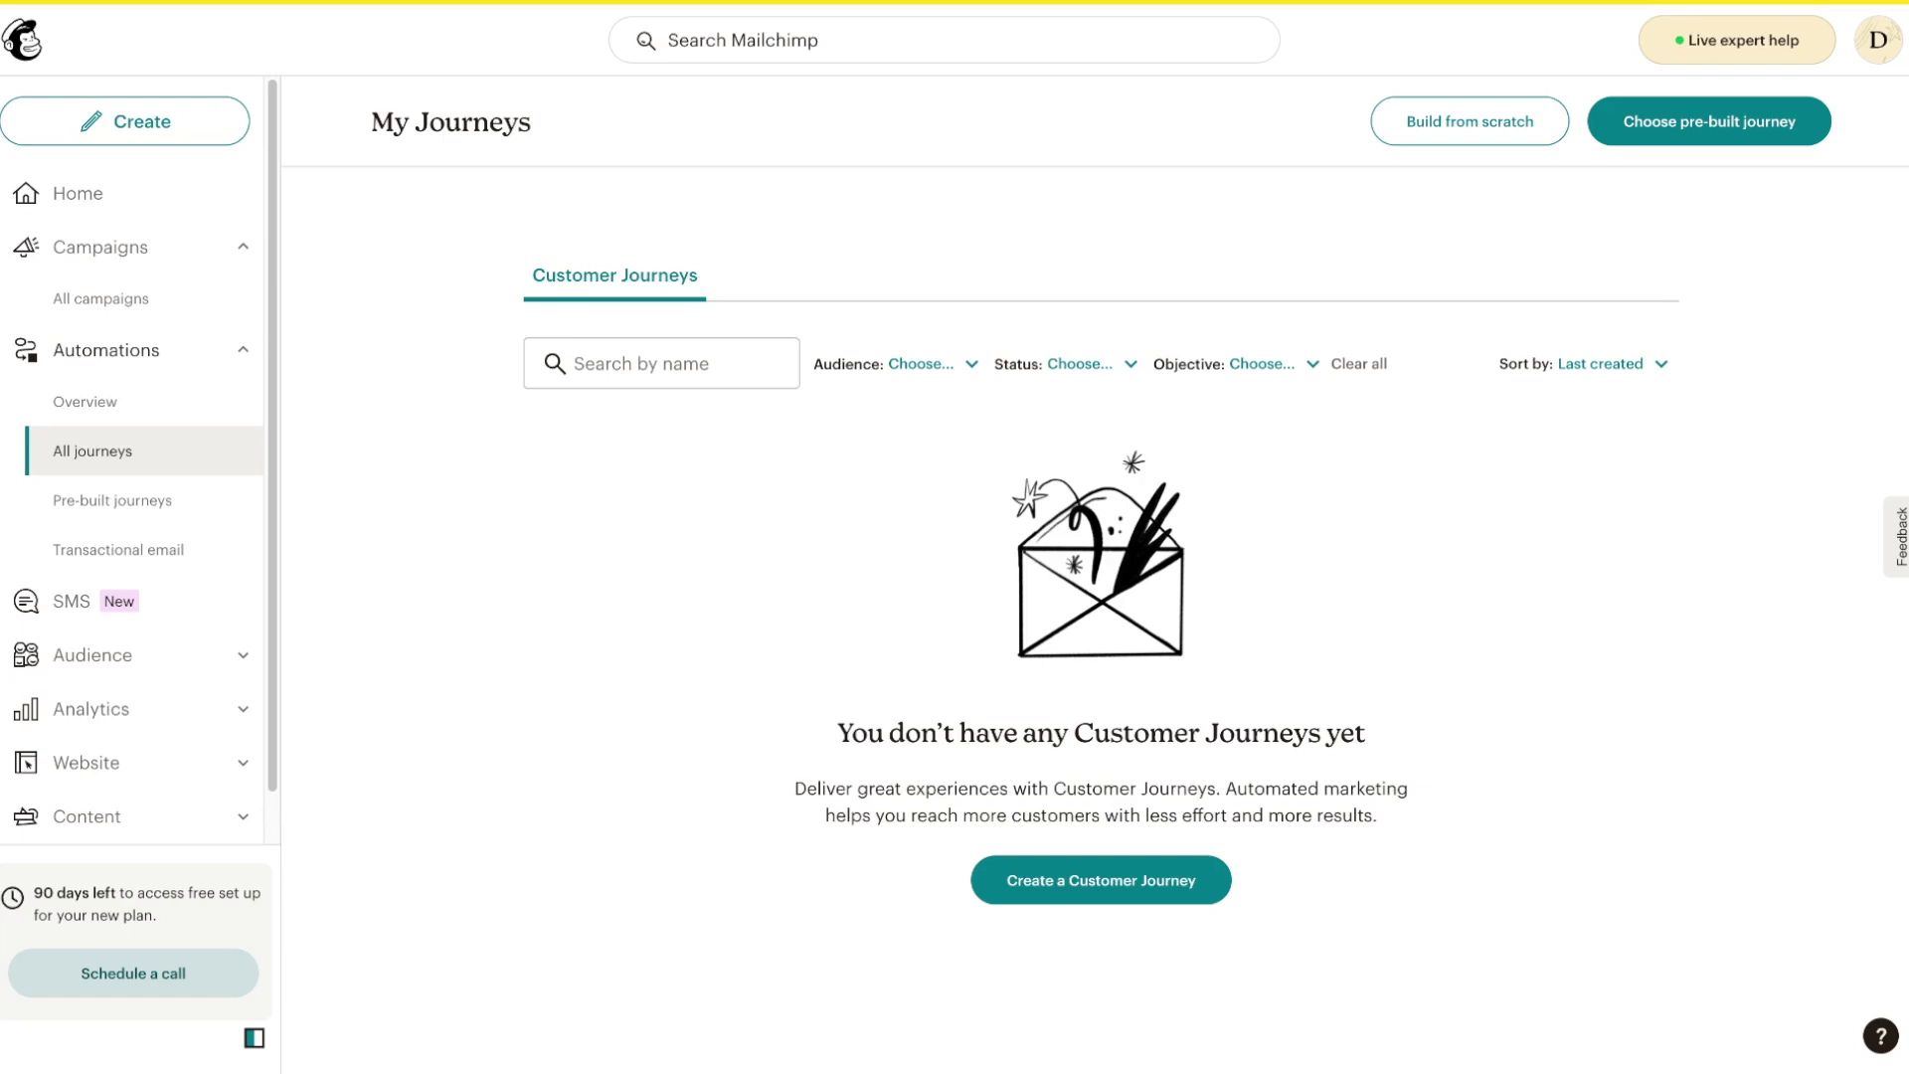
click(1145, 885)
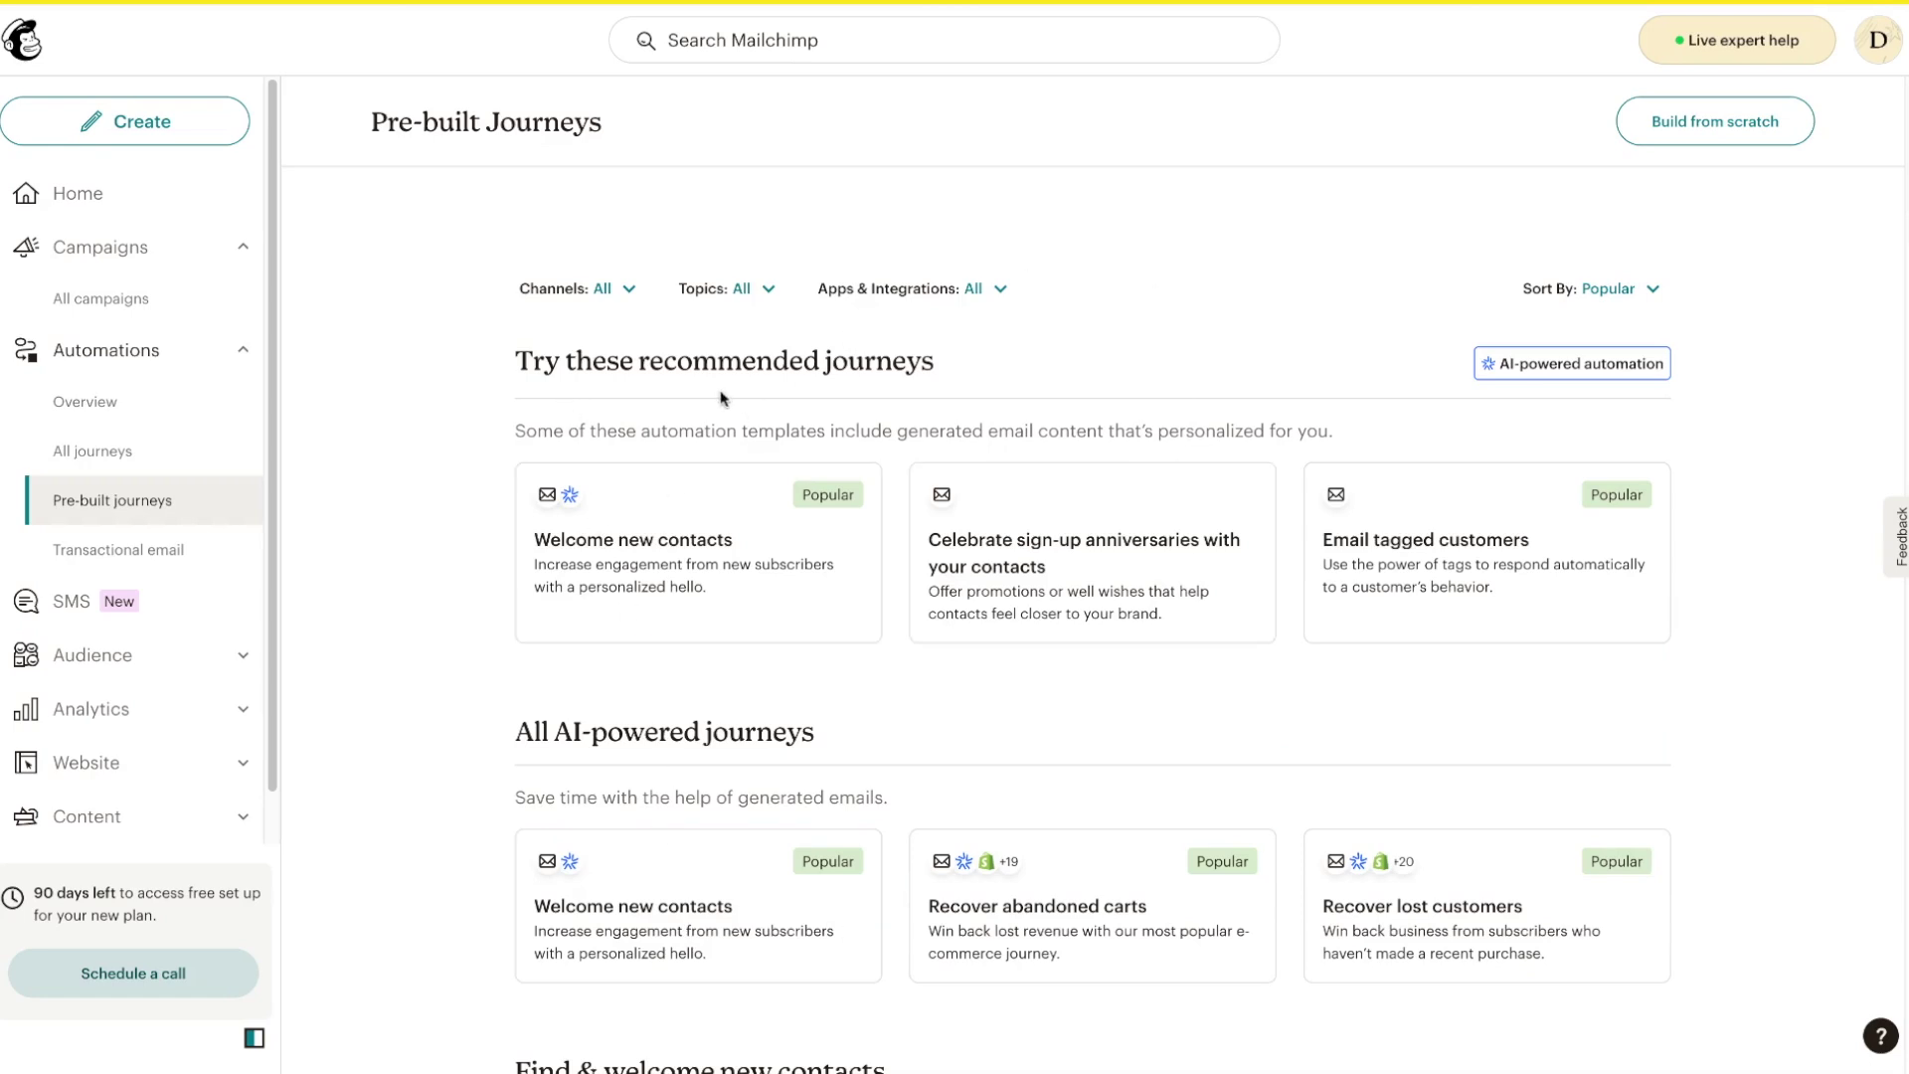
Choose the recommended pre-built journey "Welcome new contacts", turn it on, and continue to the customer journeys overview
scroll(785, 731, down, 1)
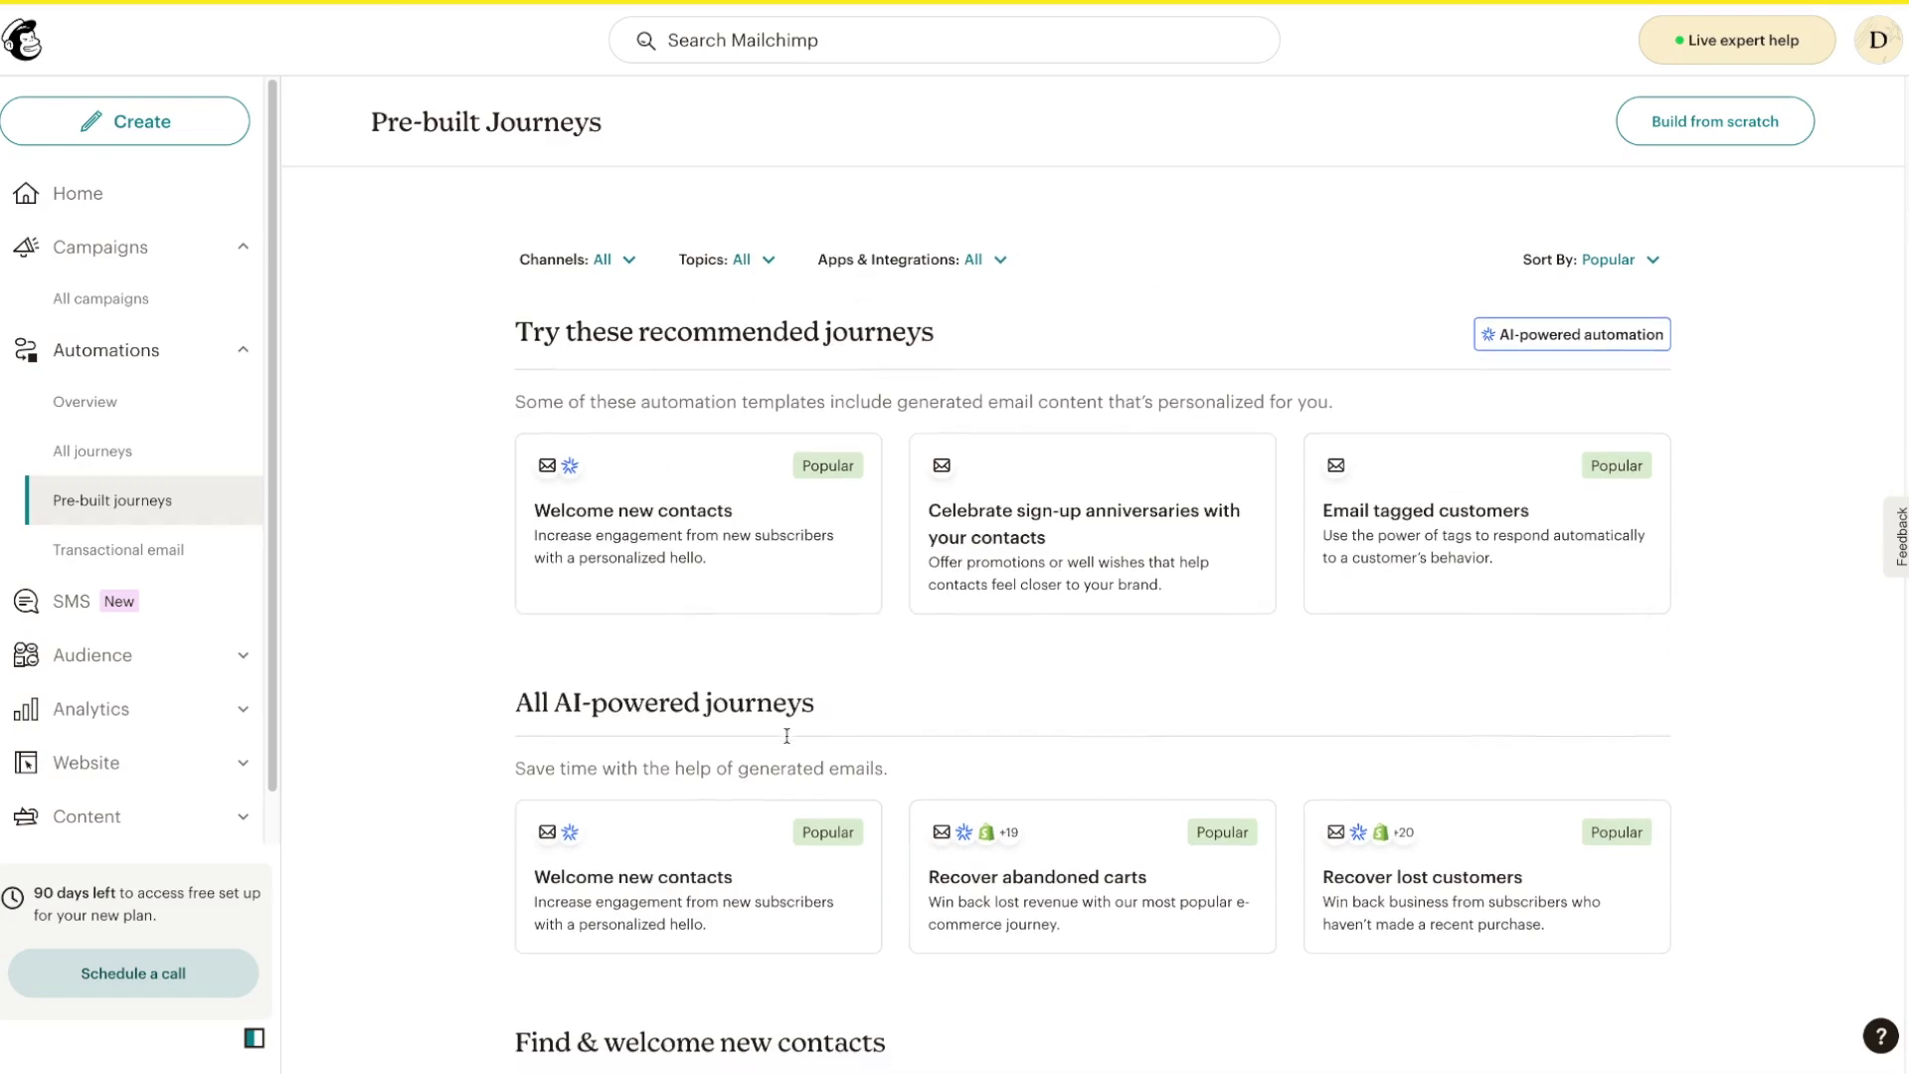
scroll(890, 686, down, 1)
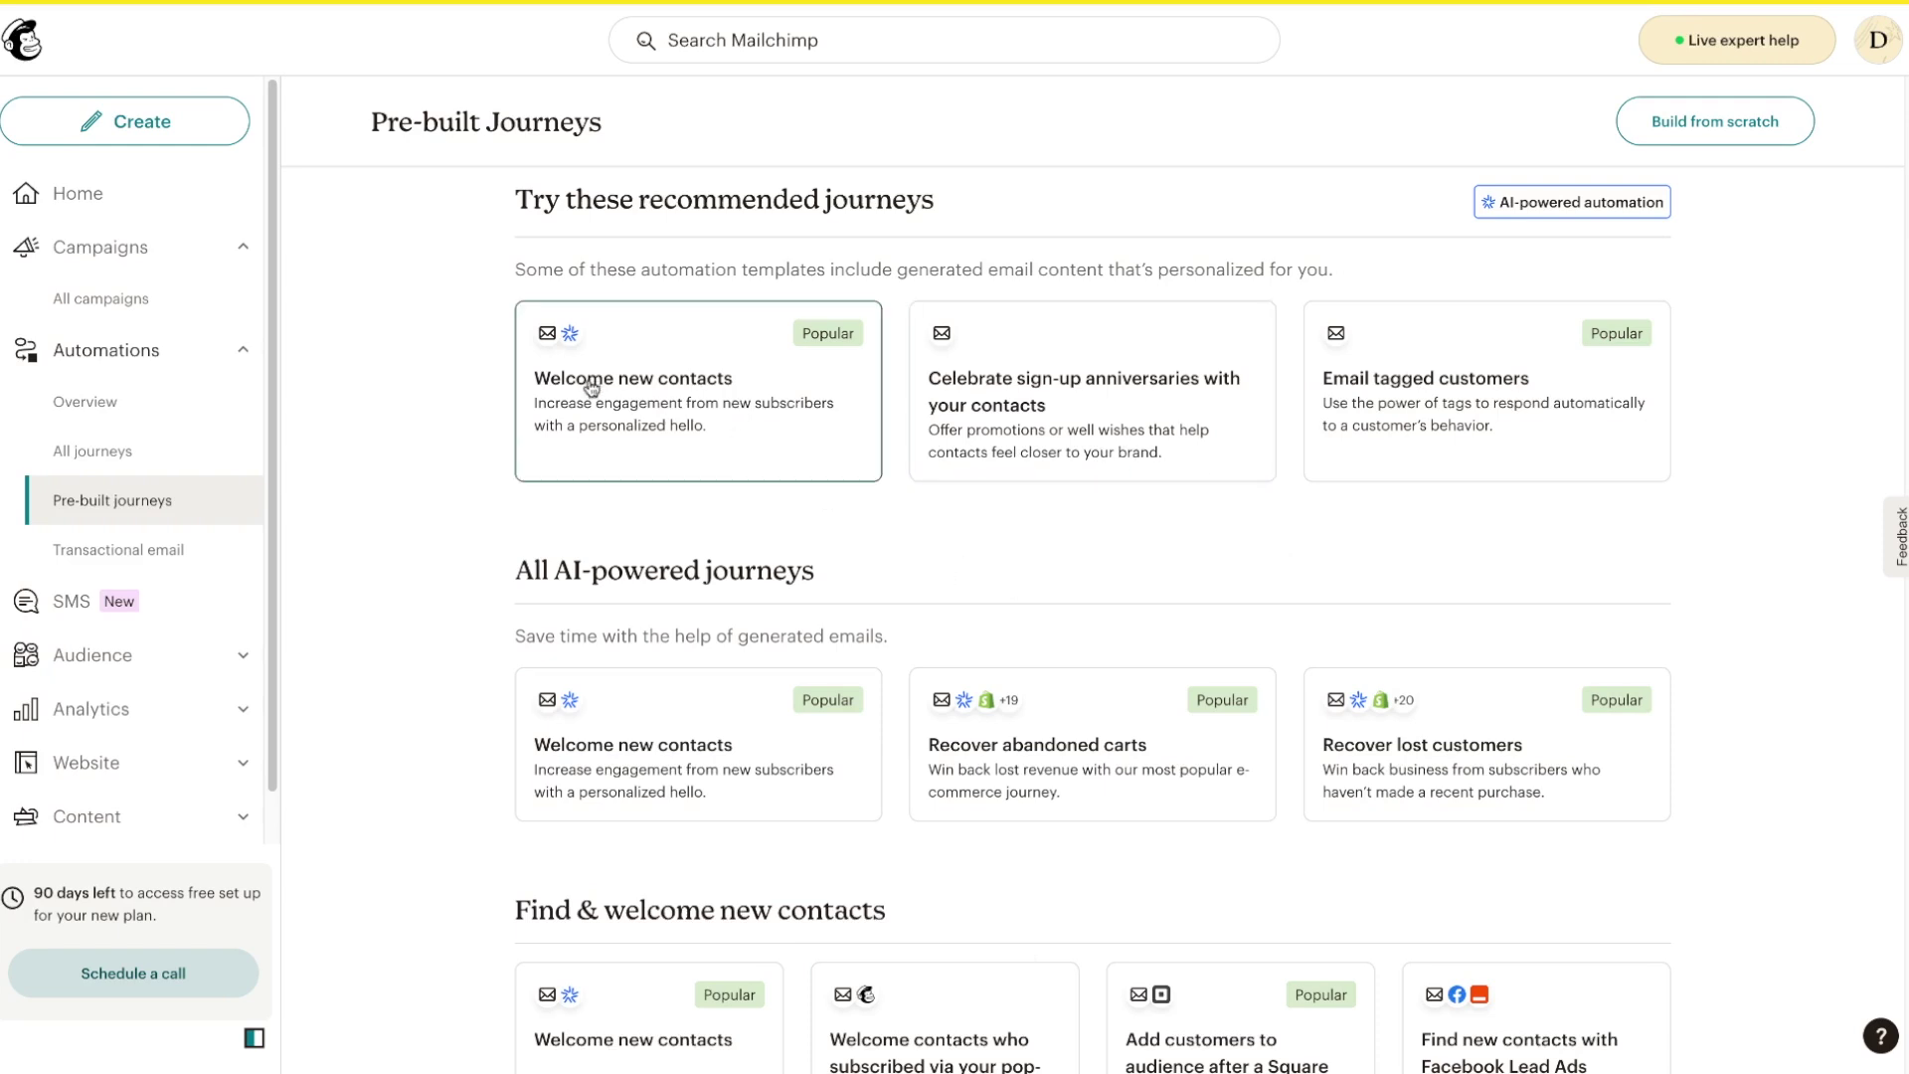
click(696, 407)
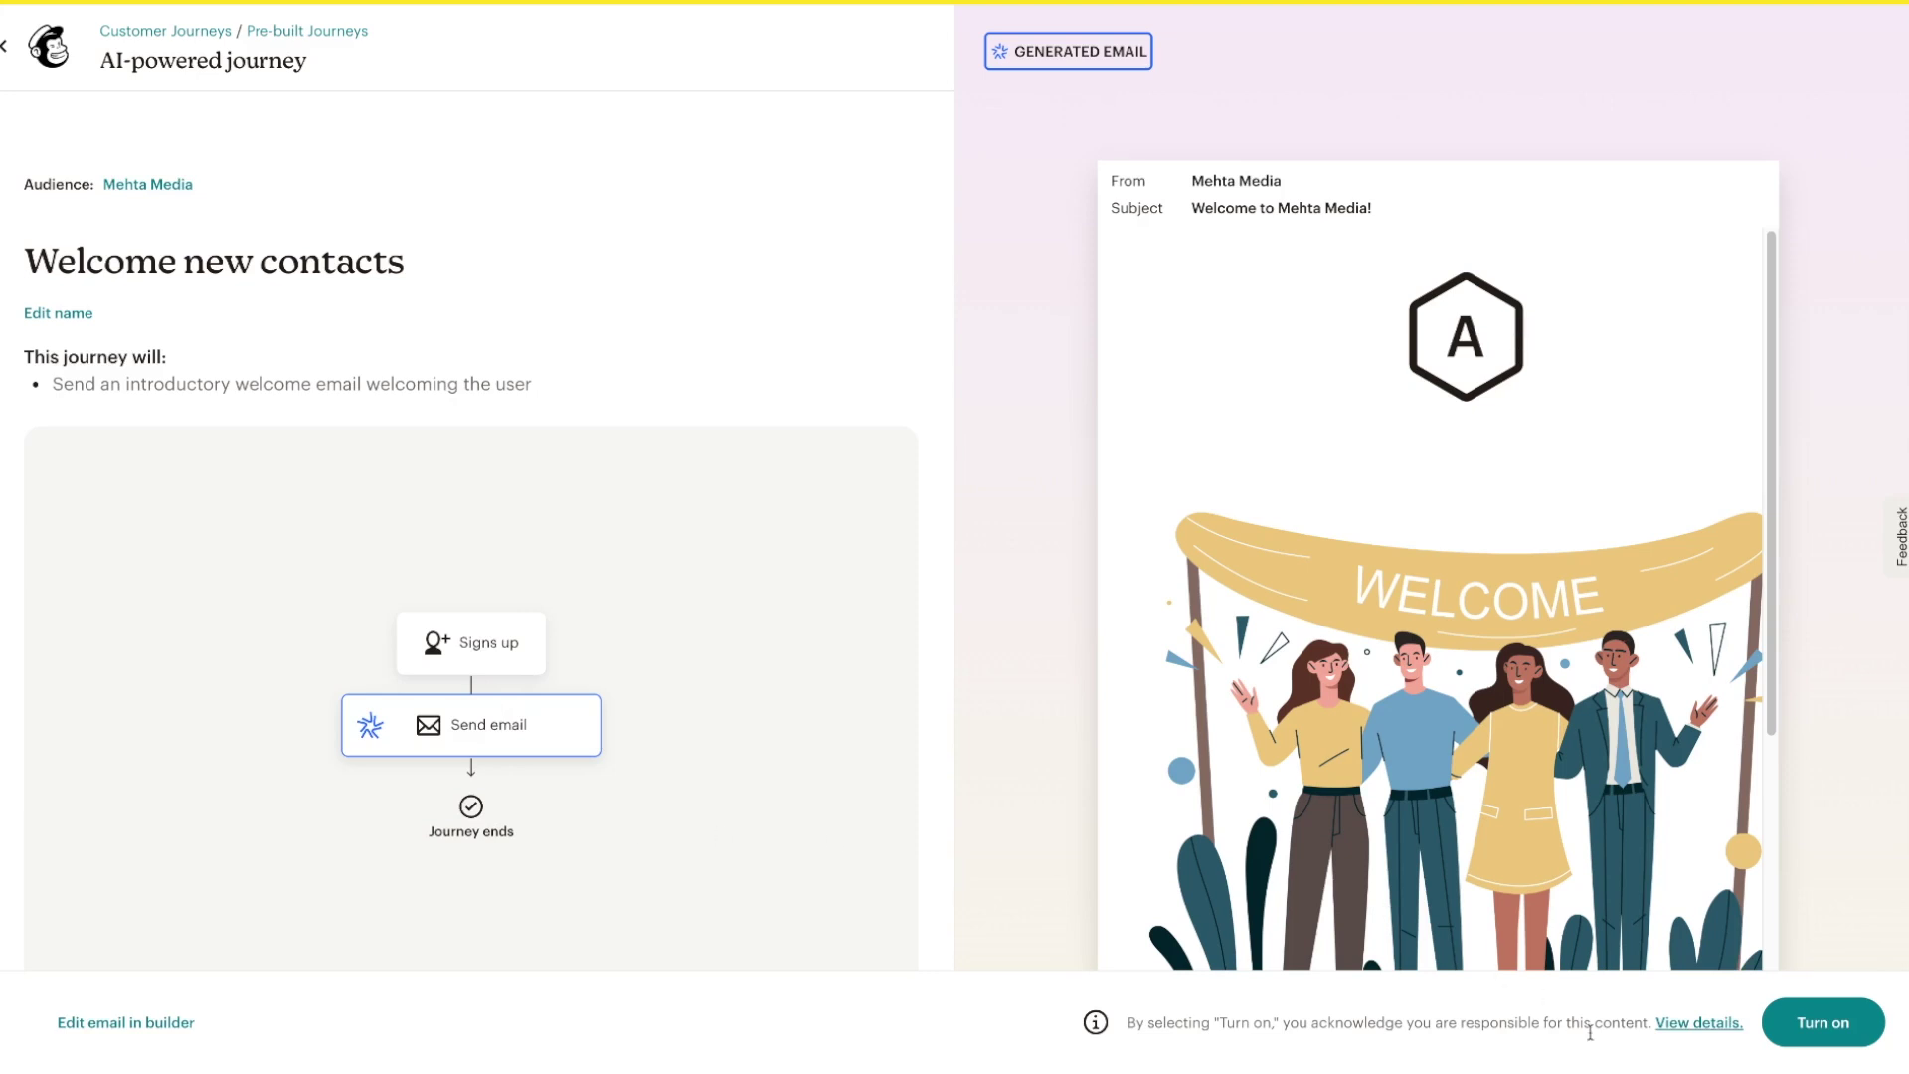
click(1798, 1020)
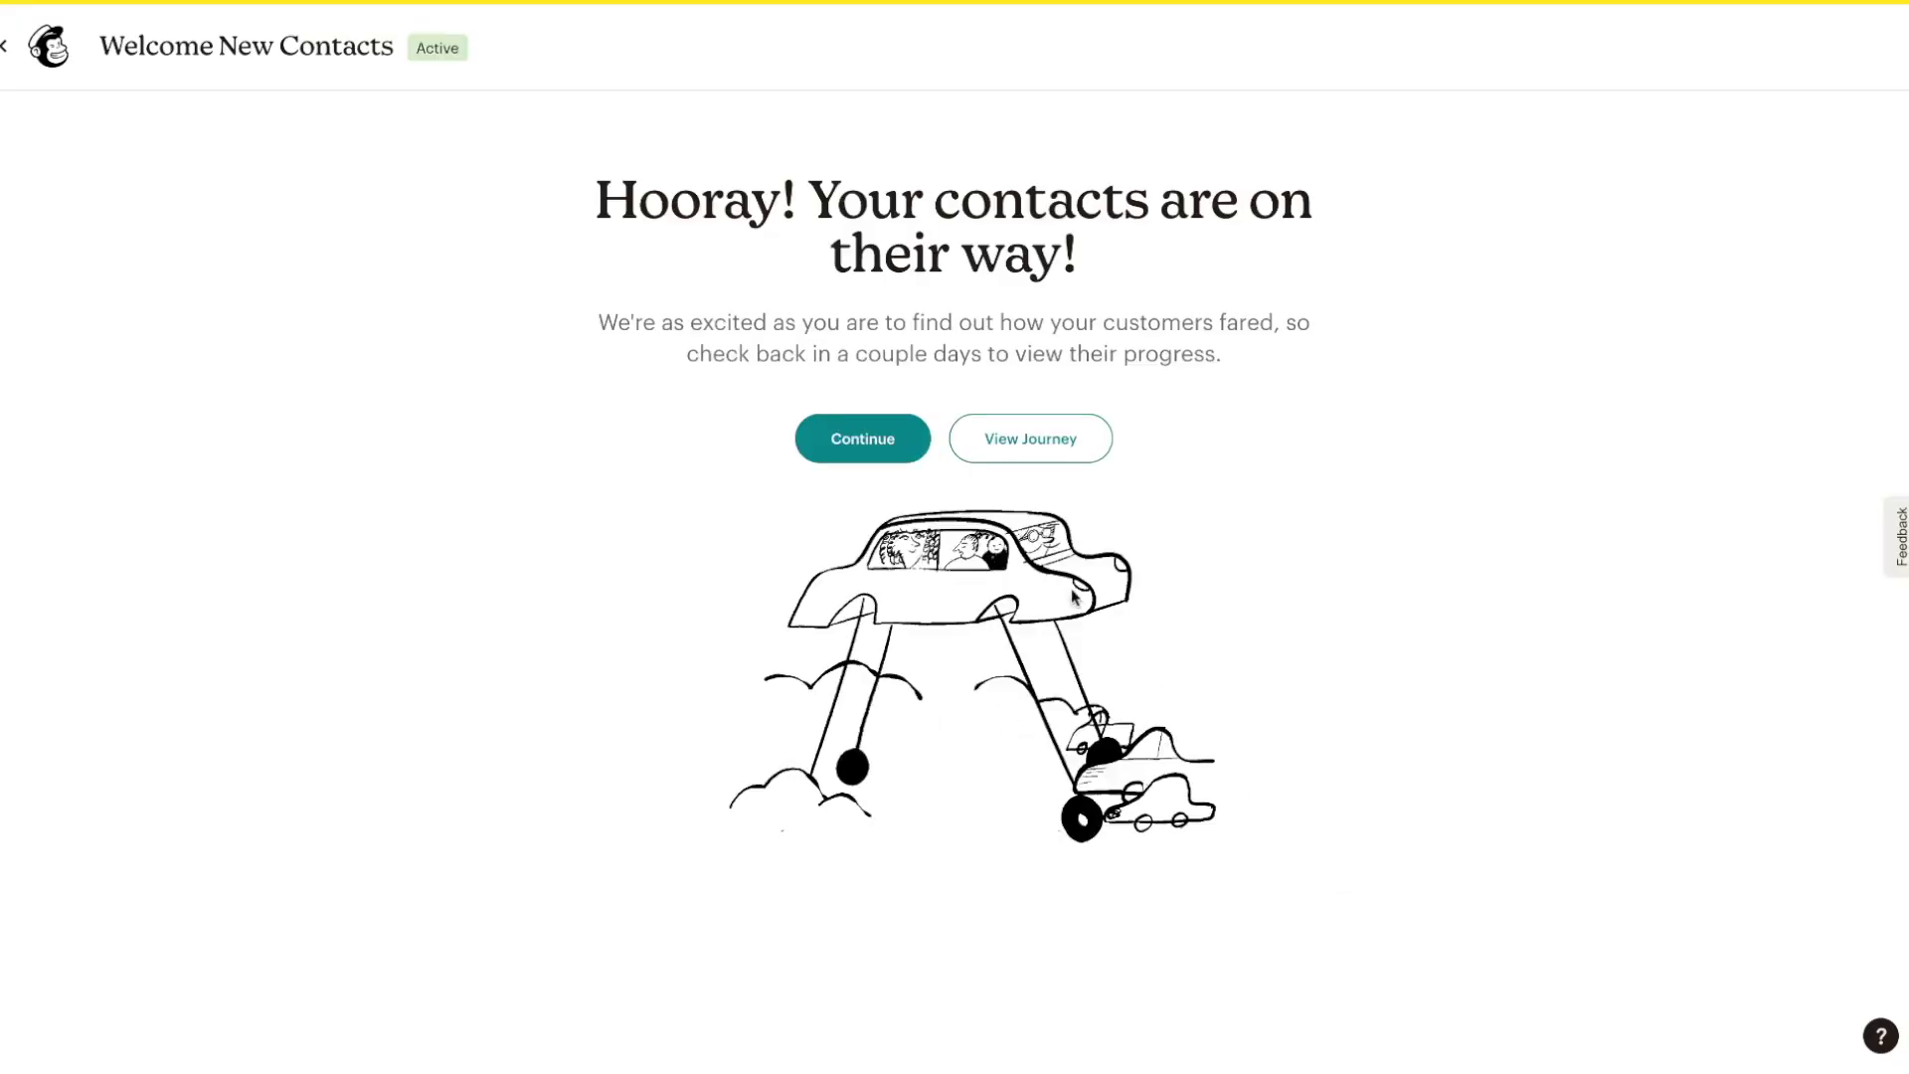
click(863, 438)
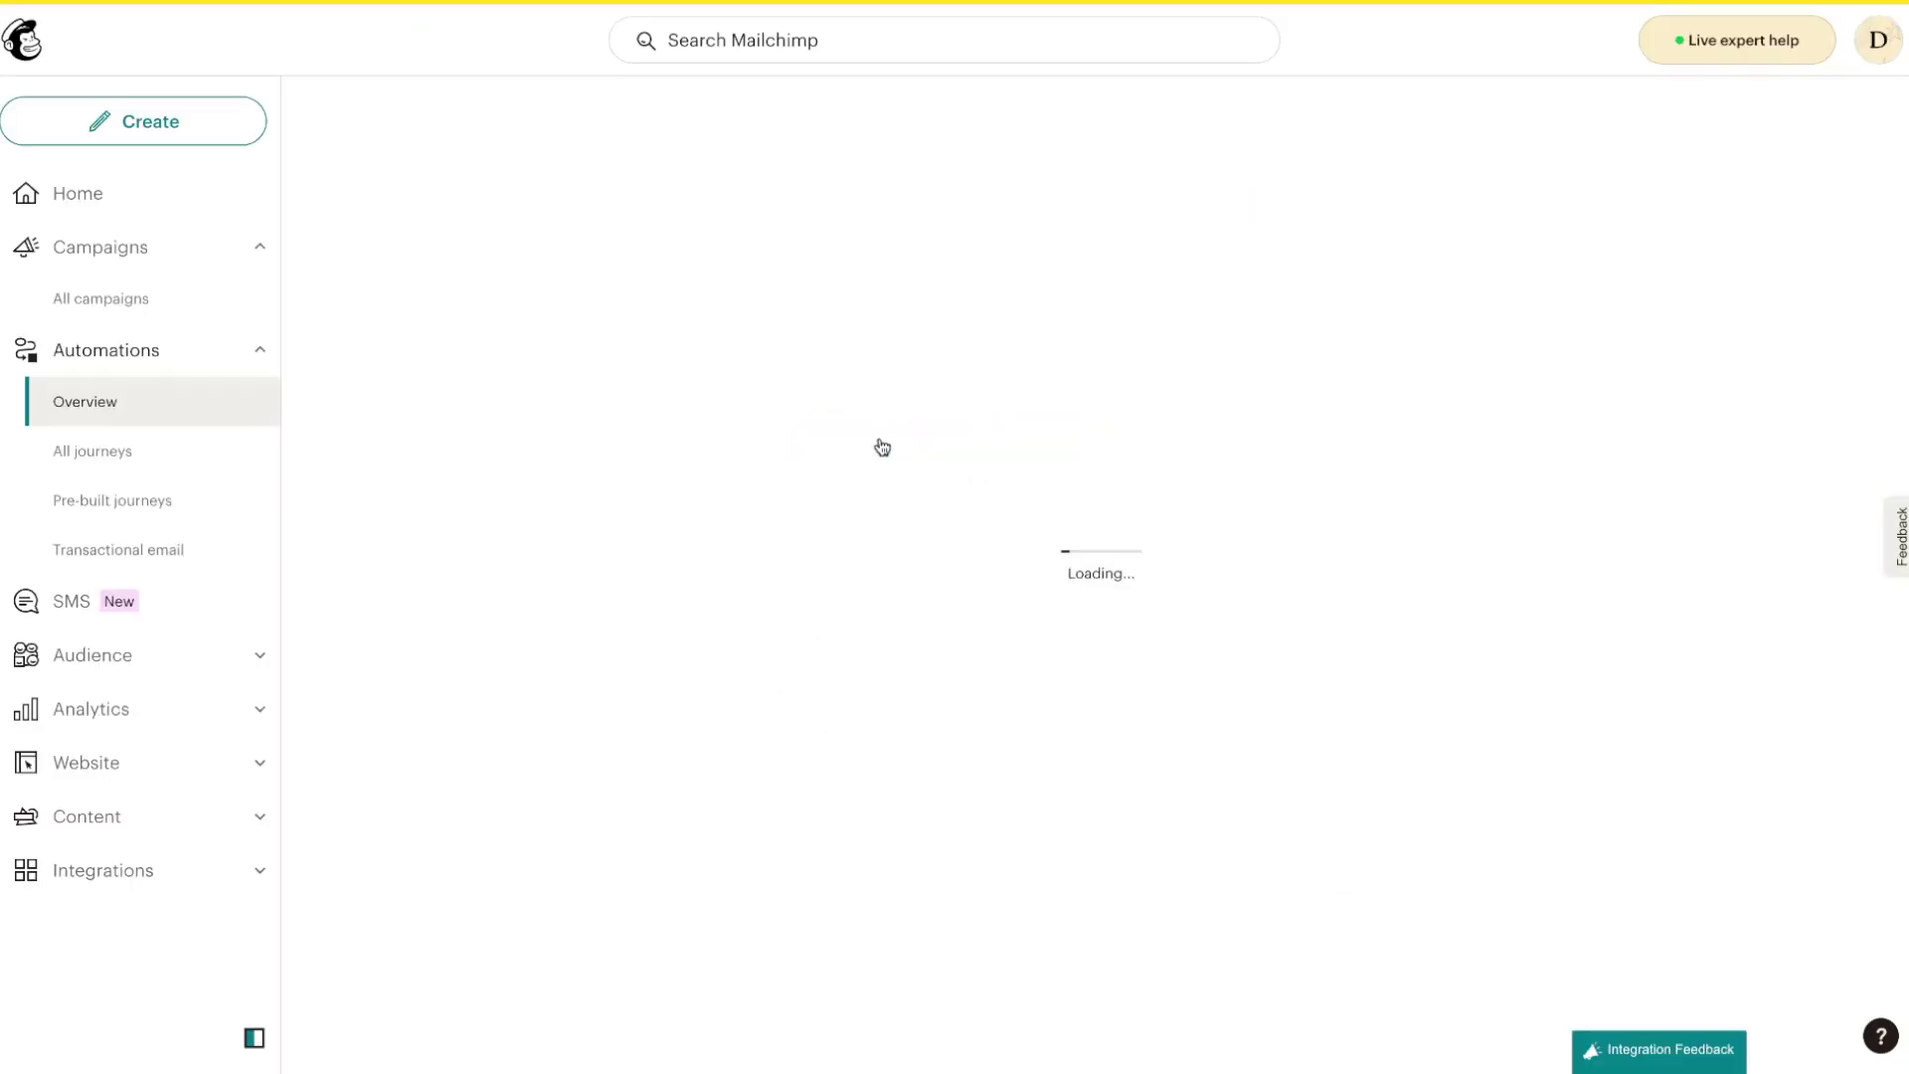
Open the recent "Welcome new contacts" journey in the journey builder and pause it for editing
scroll(900, 656, down, 3)
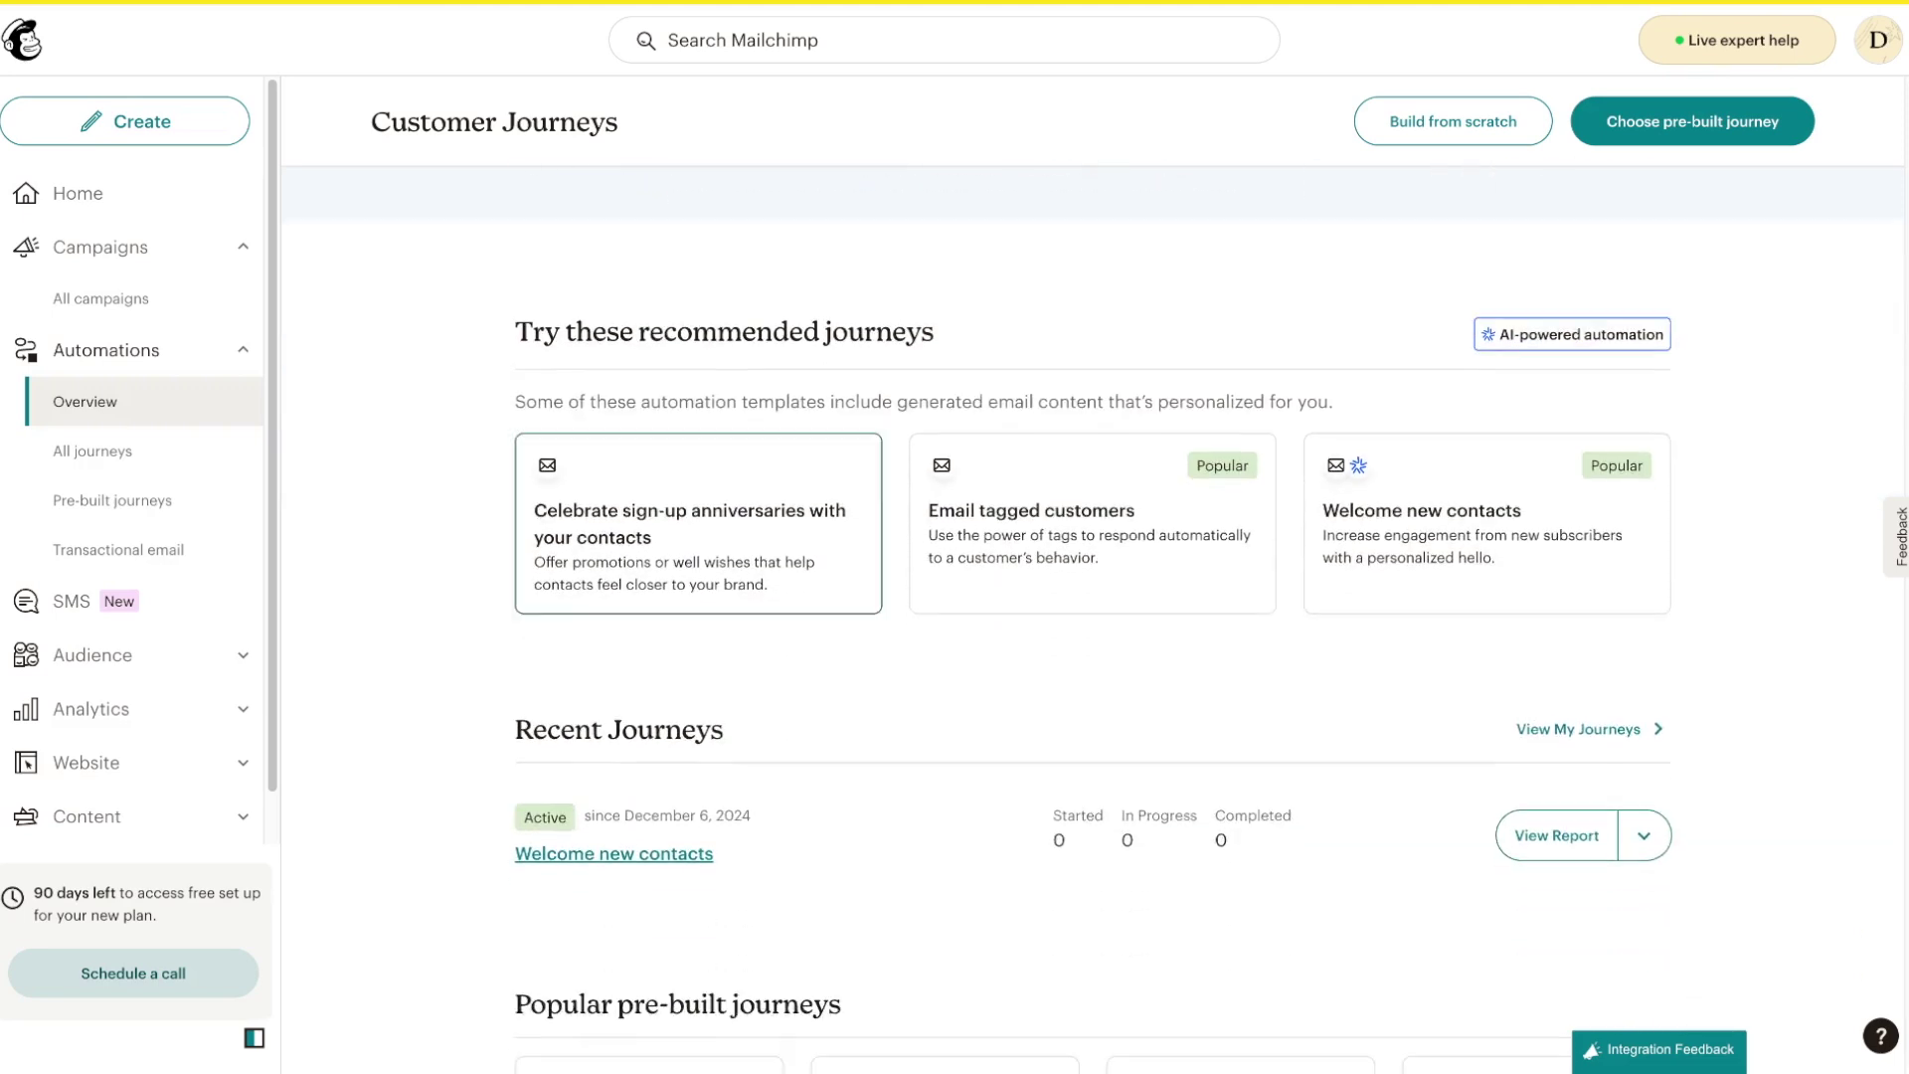
click(1643, 835)
scroll(1740, 835, down, 1)
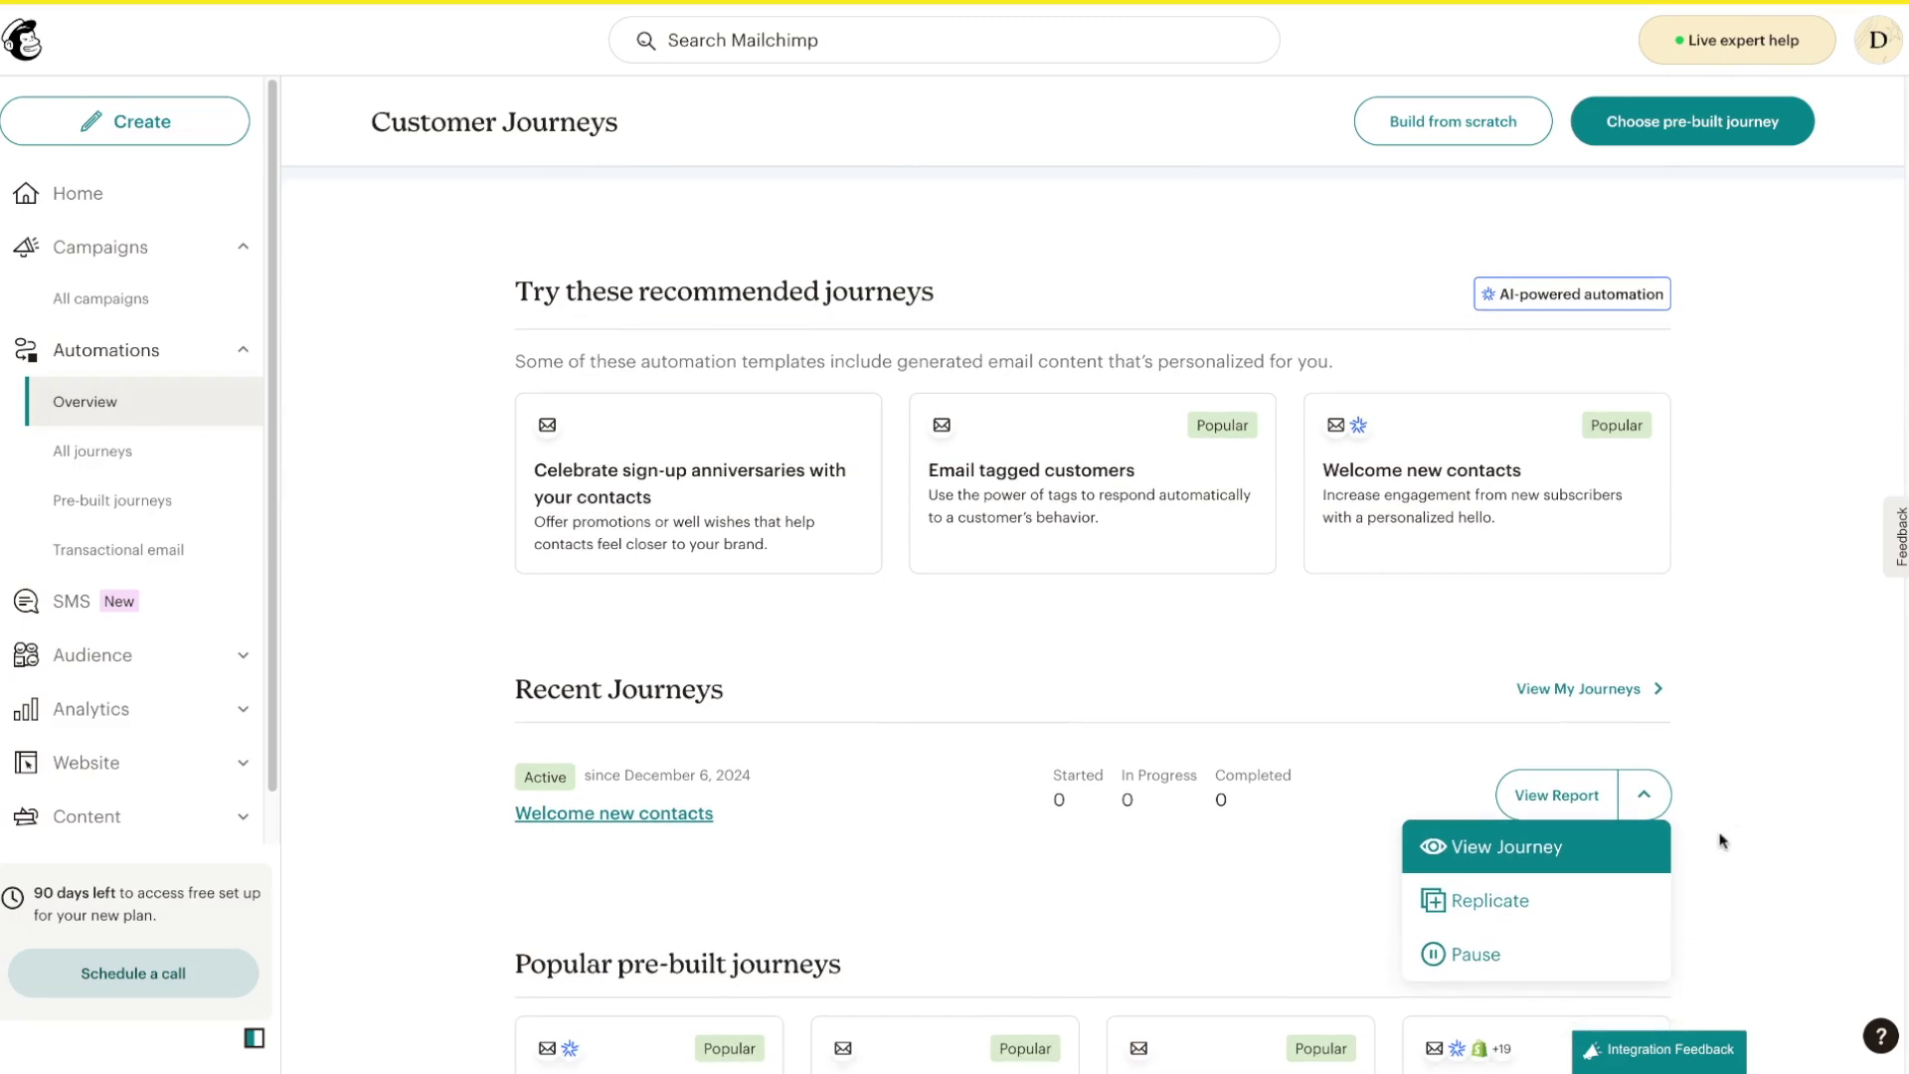
click(1506, 850)
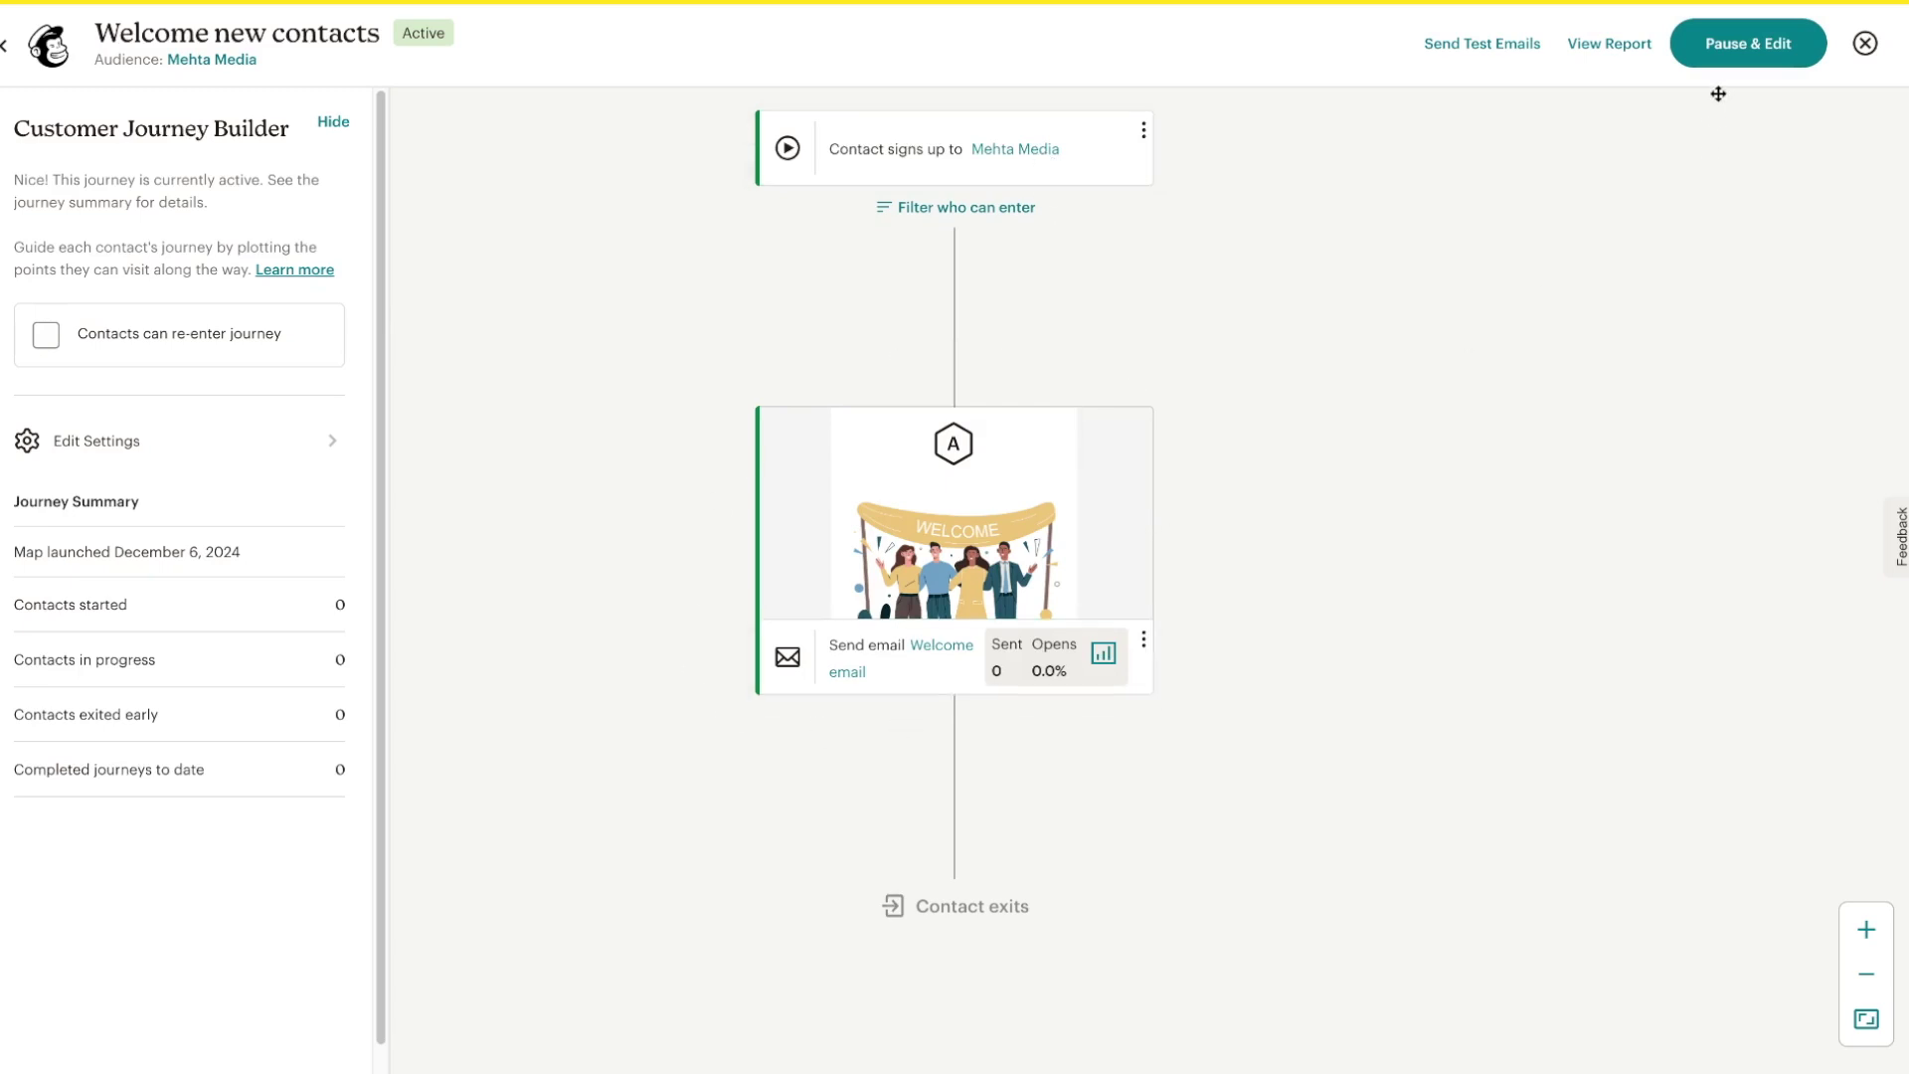
click(1731, 54)
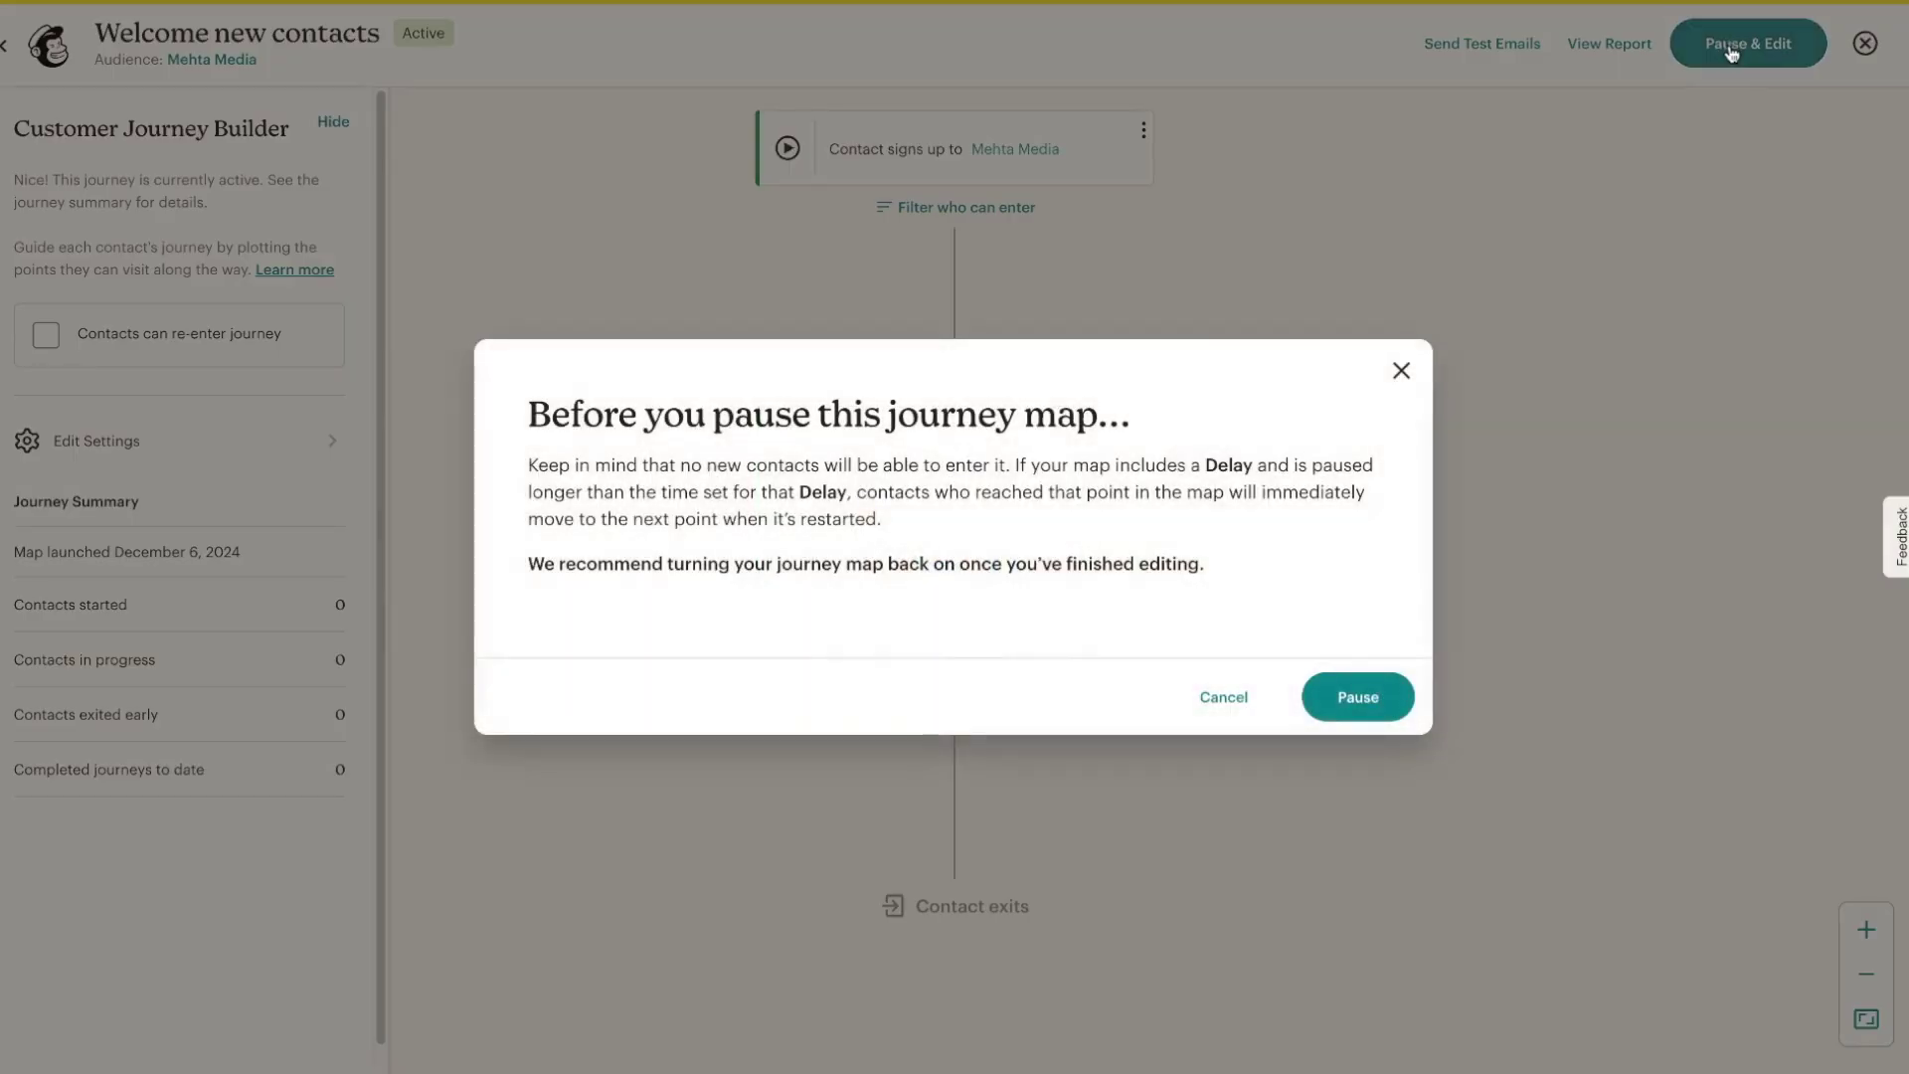
click(1358, 702)
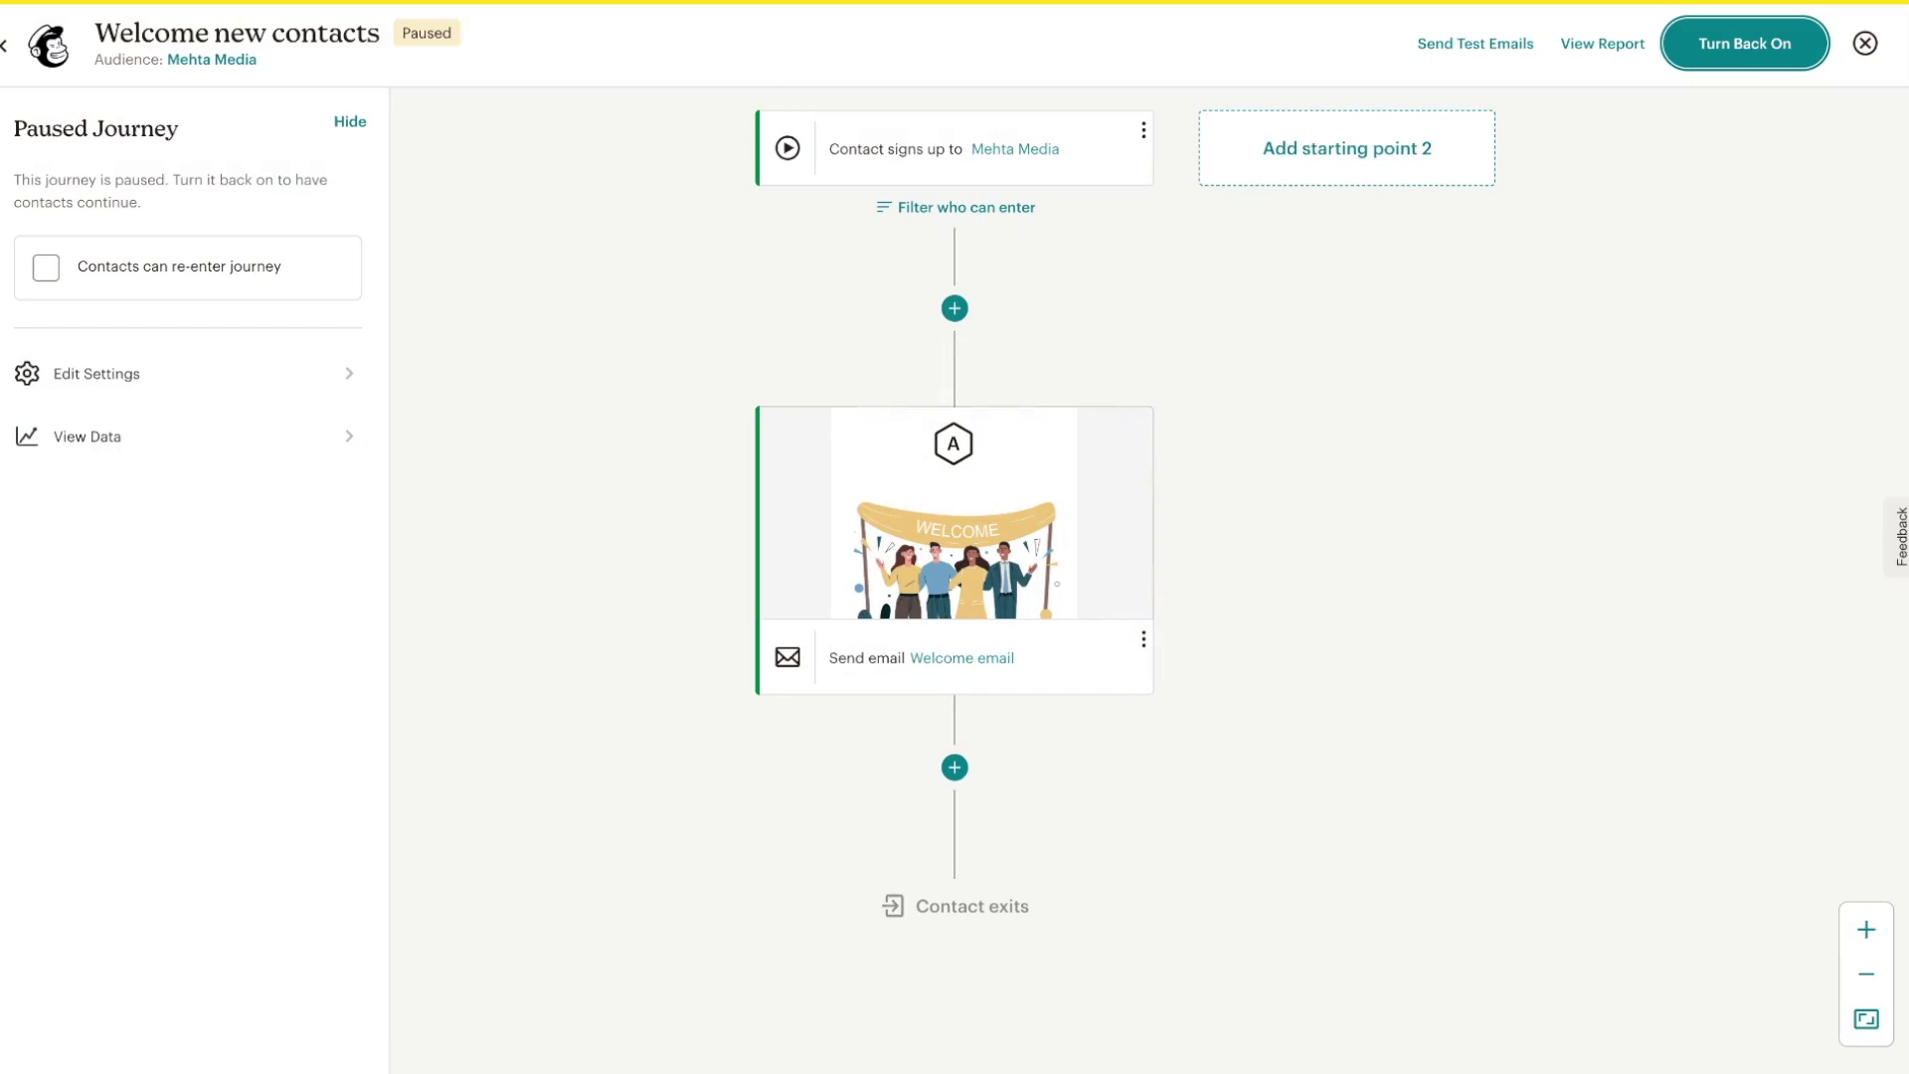
Add a time delay of 1 day between the contact sign-up and the welcome email, and save it
scroll(1333, 480, up, 2)
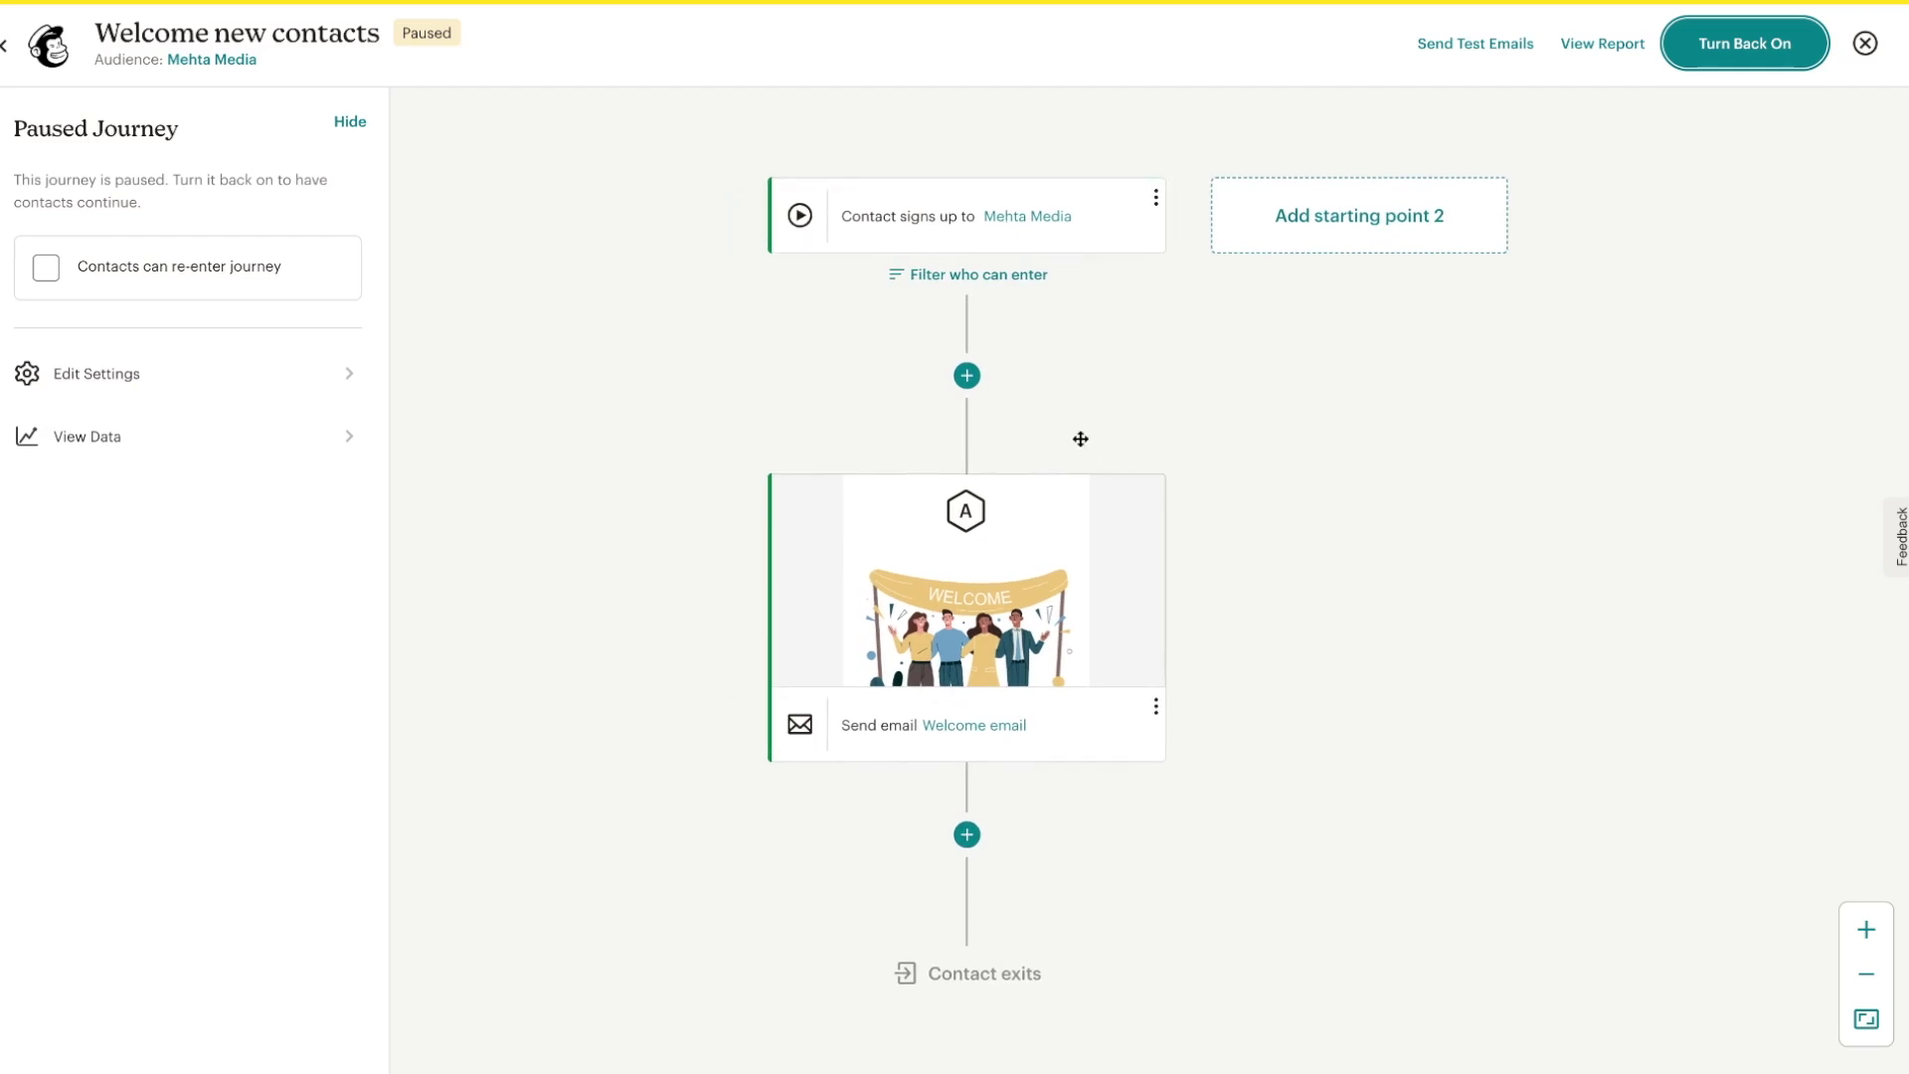
click(979, 388)
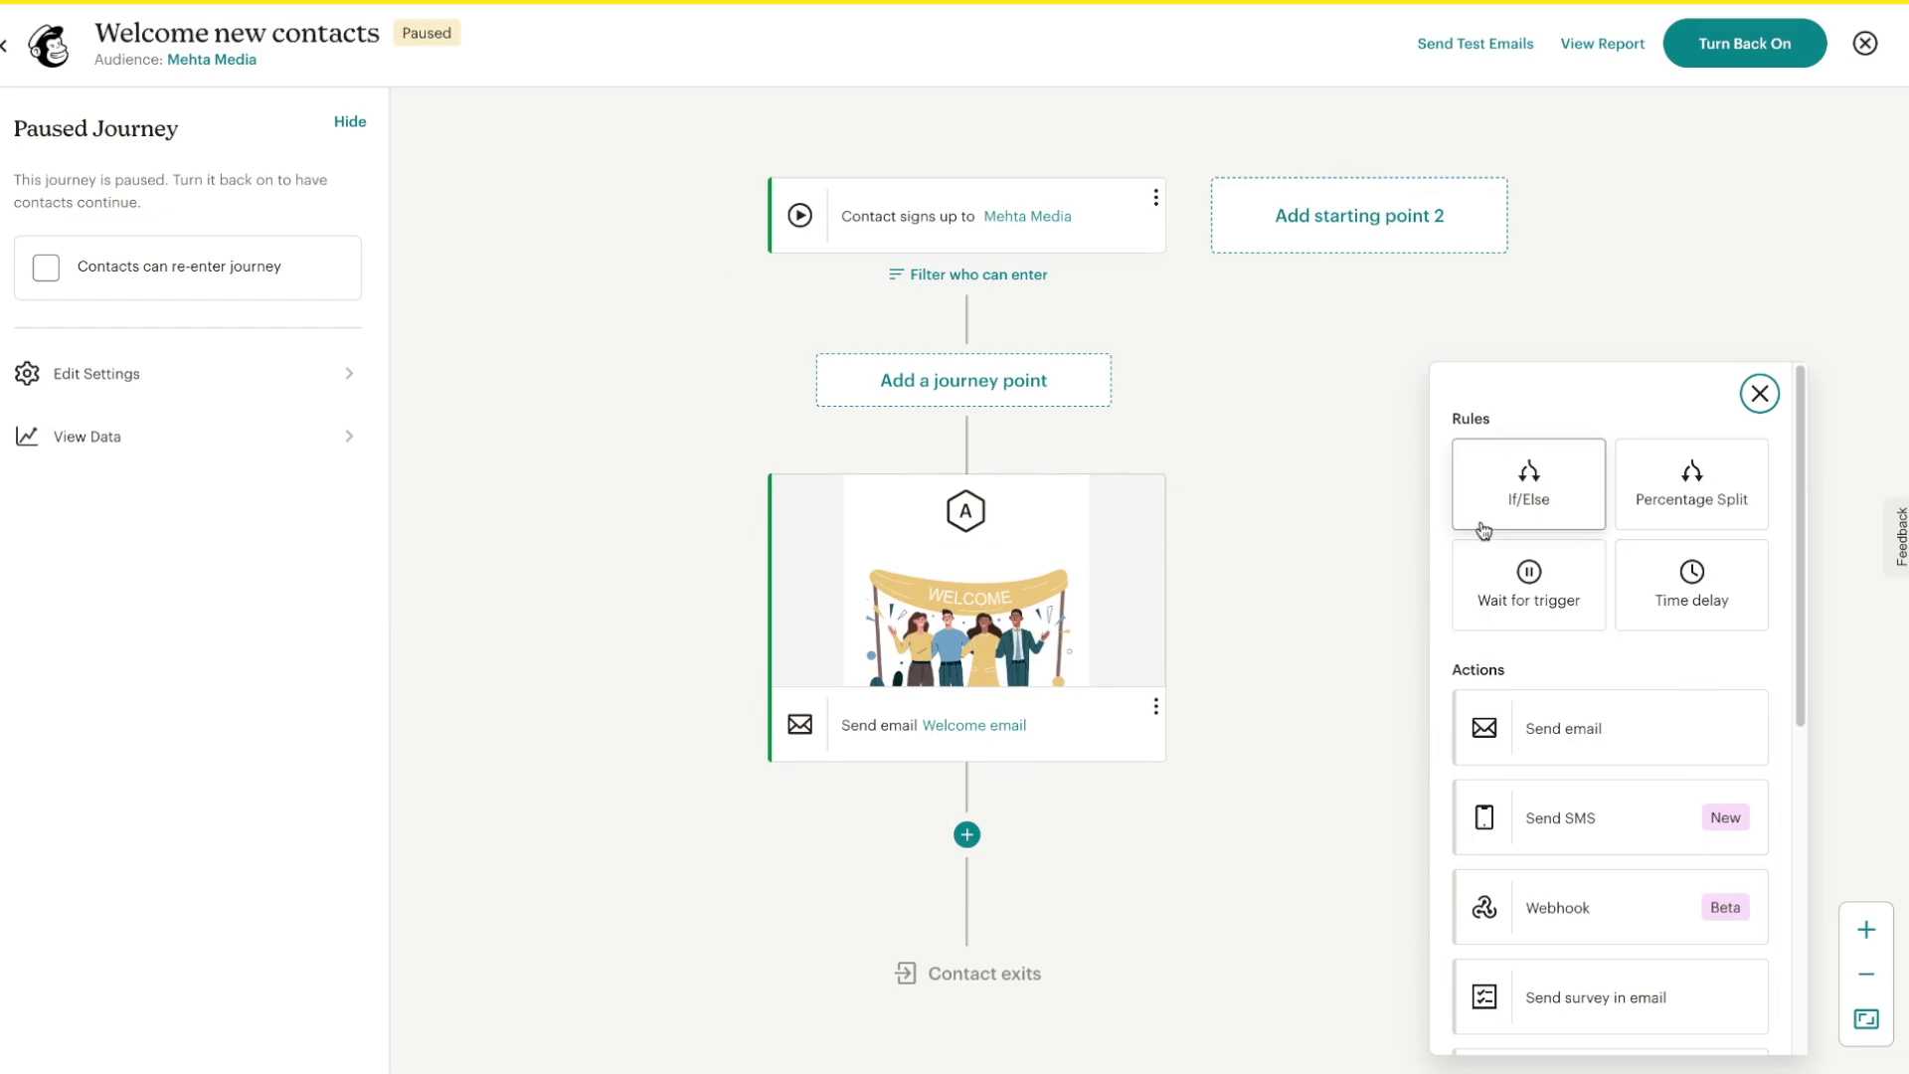
click(1652, 583)
click(351, 288)
click(333, 262)
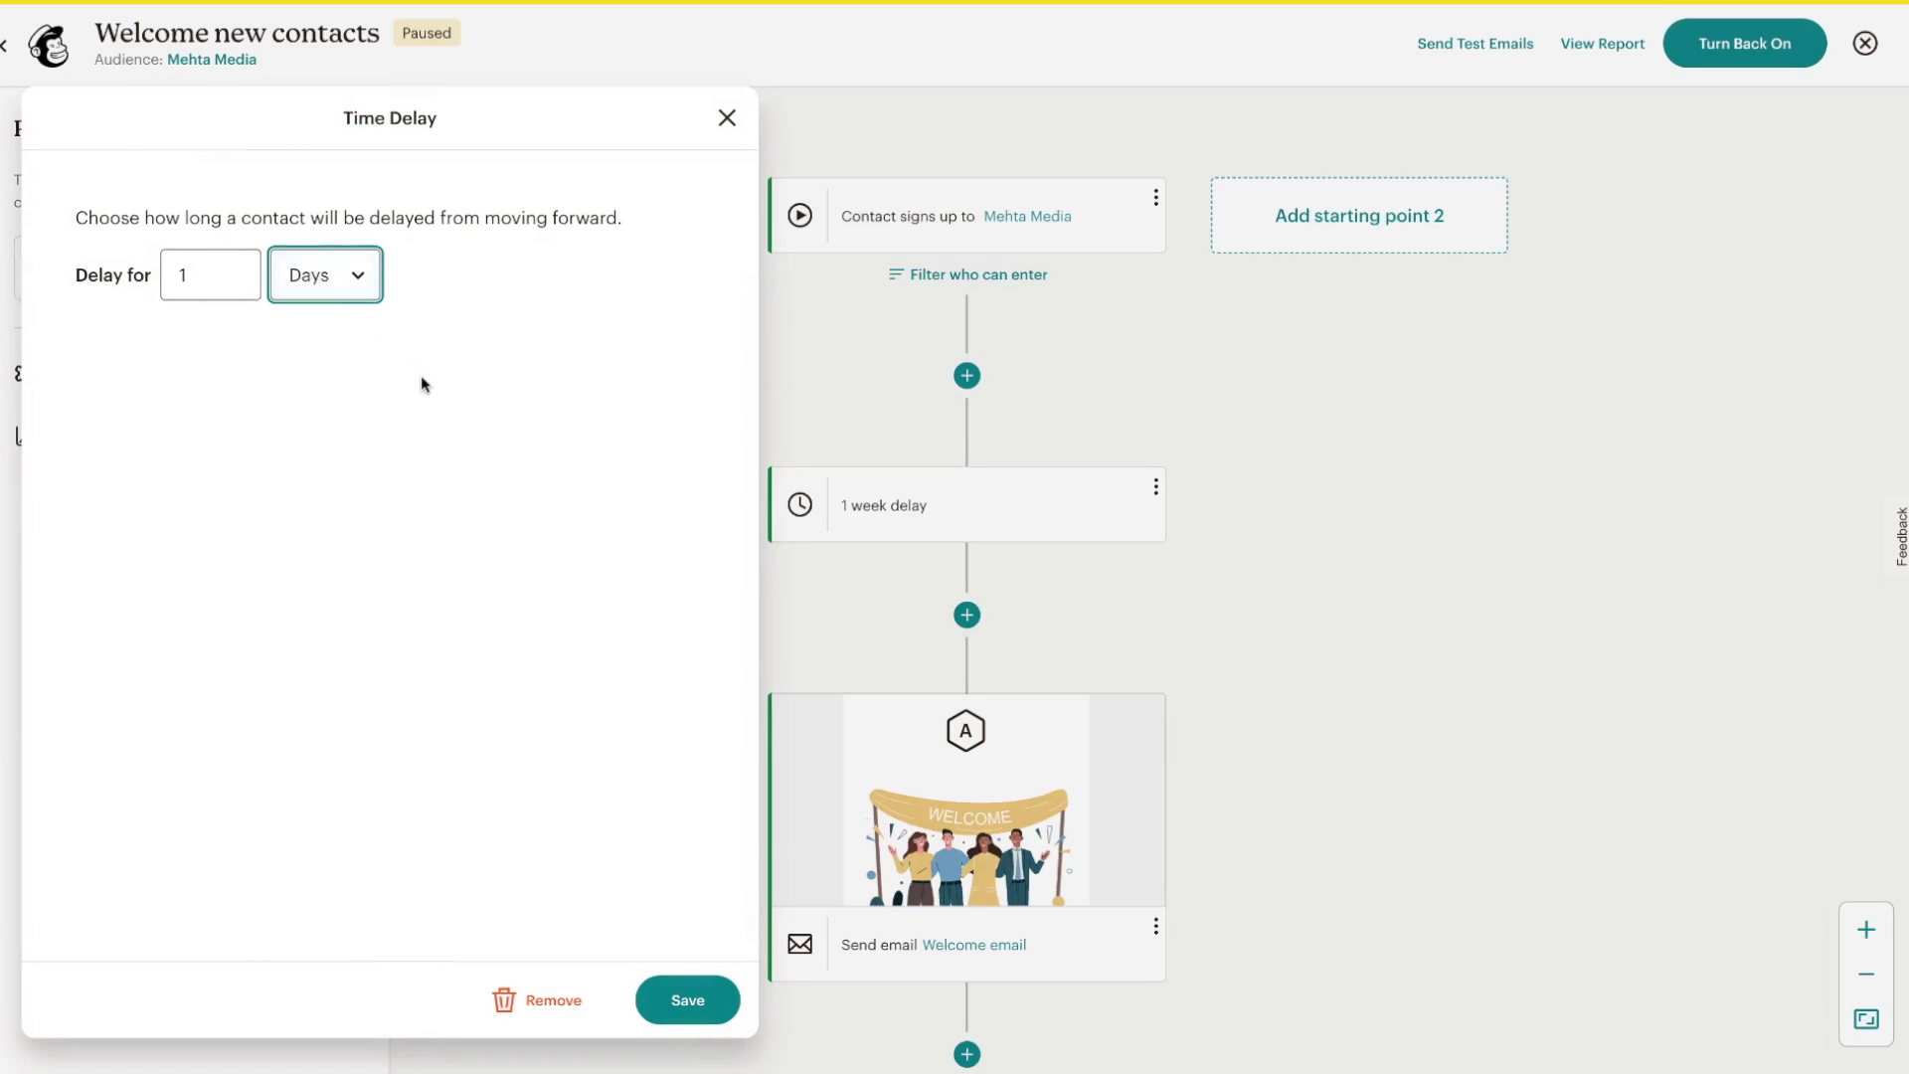
click(656, 996)
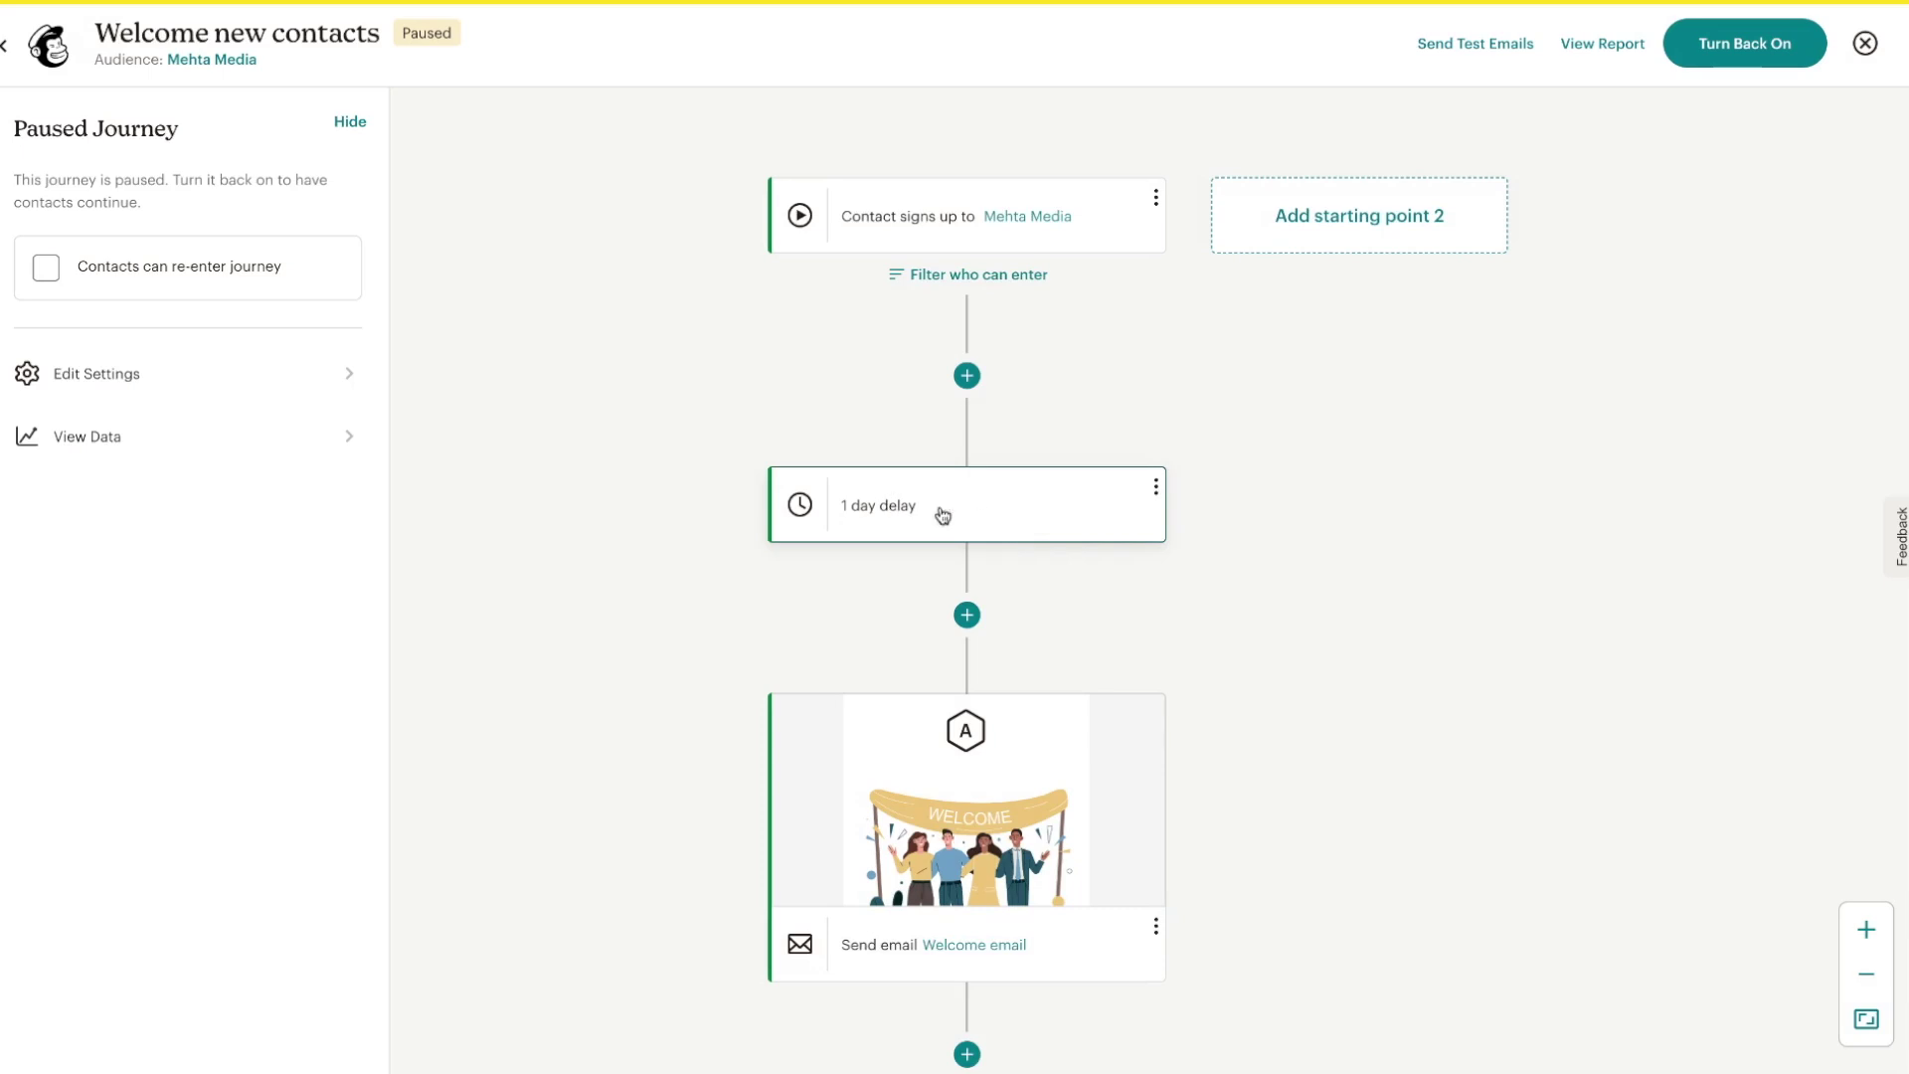
Add an If/Else rule after the 1 day delay with the segment condition Birthday month is May
click(966, 628)
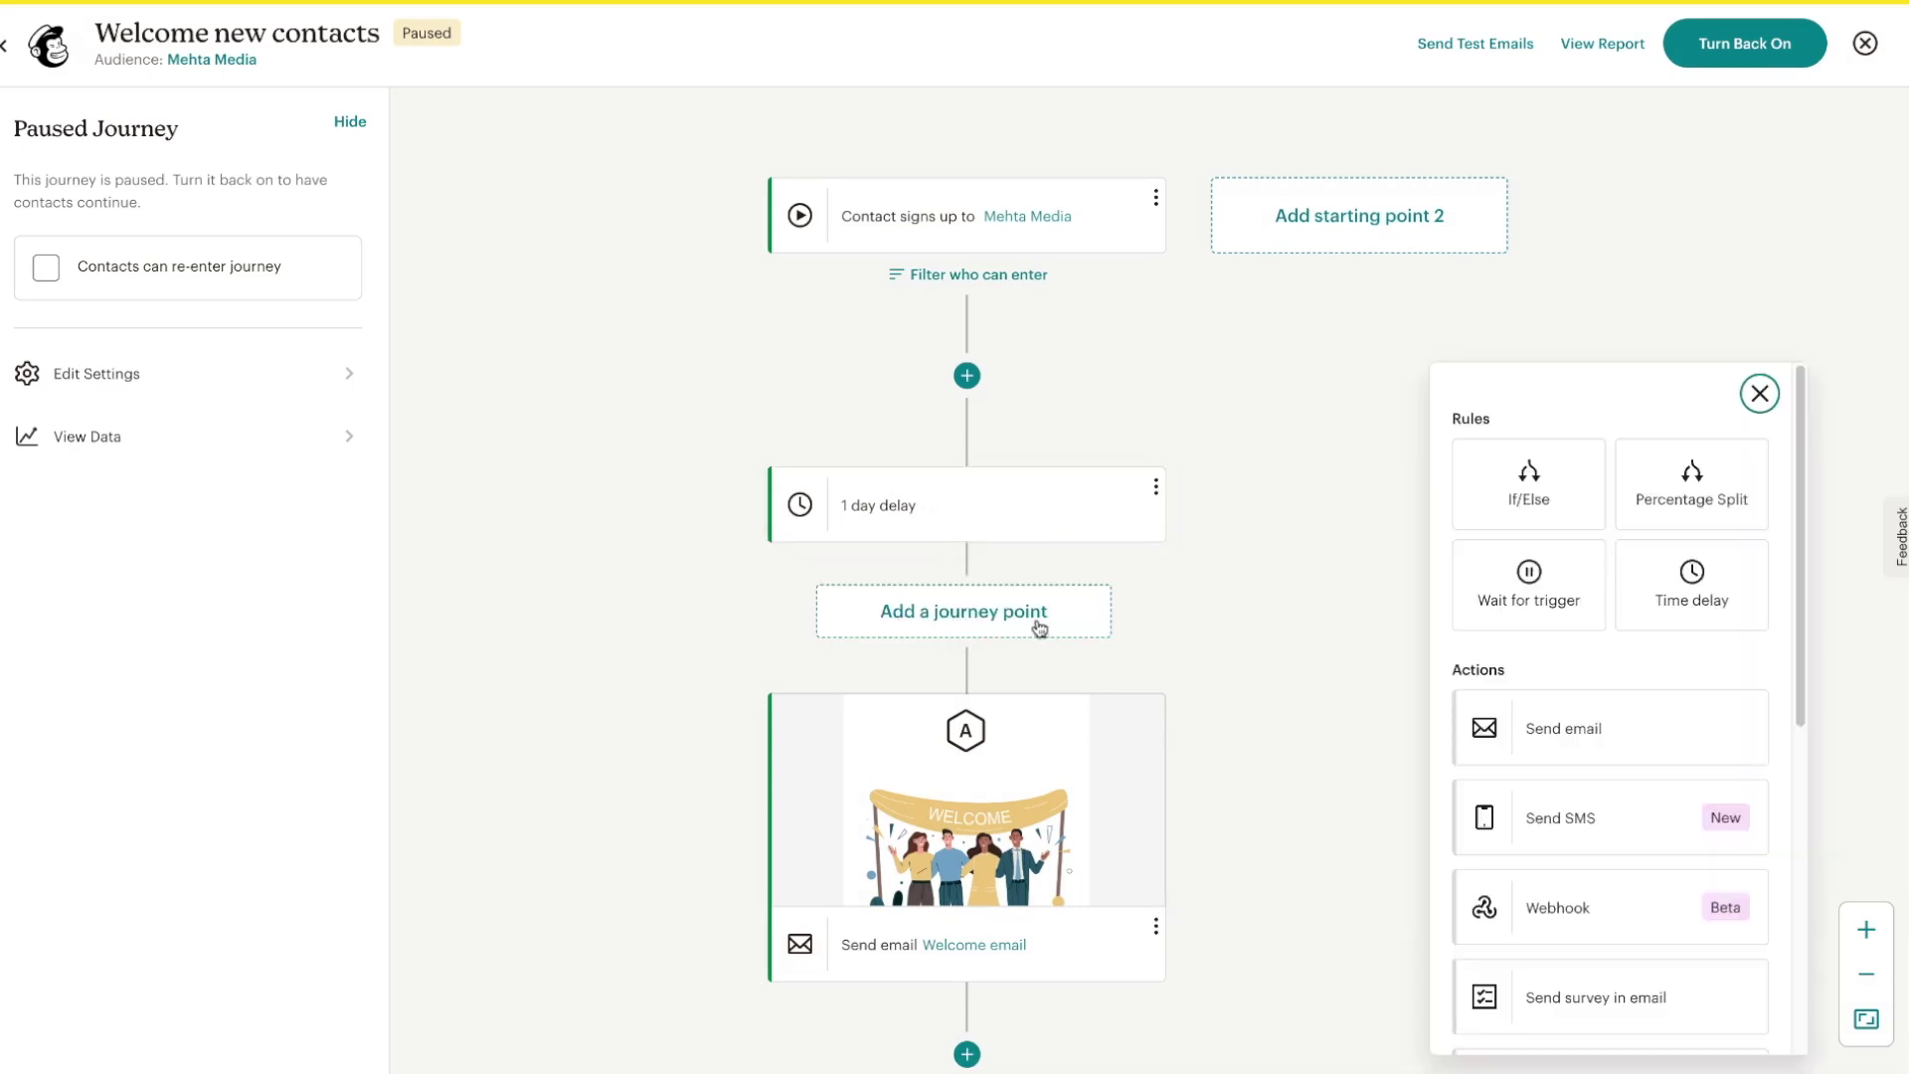
click(1527, 489)
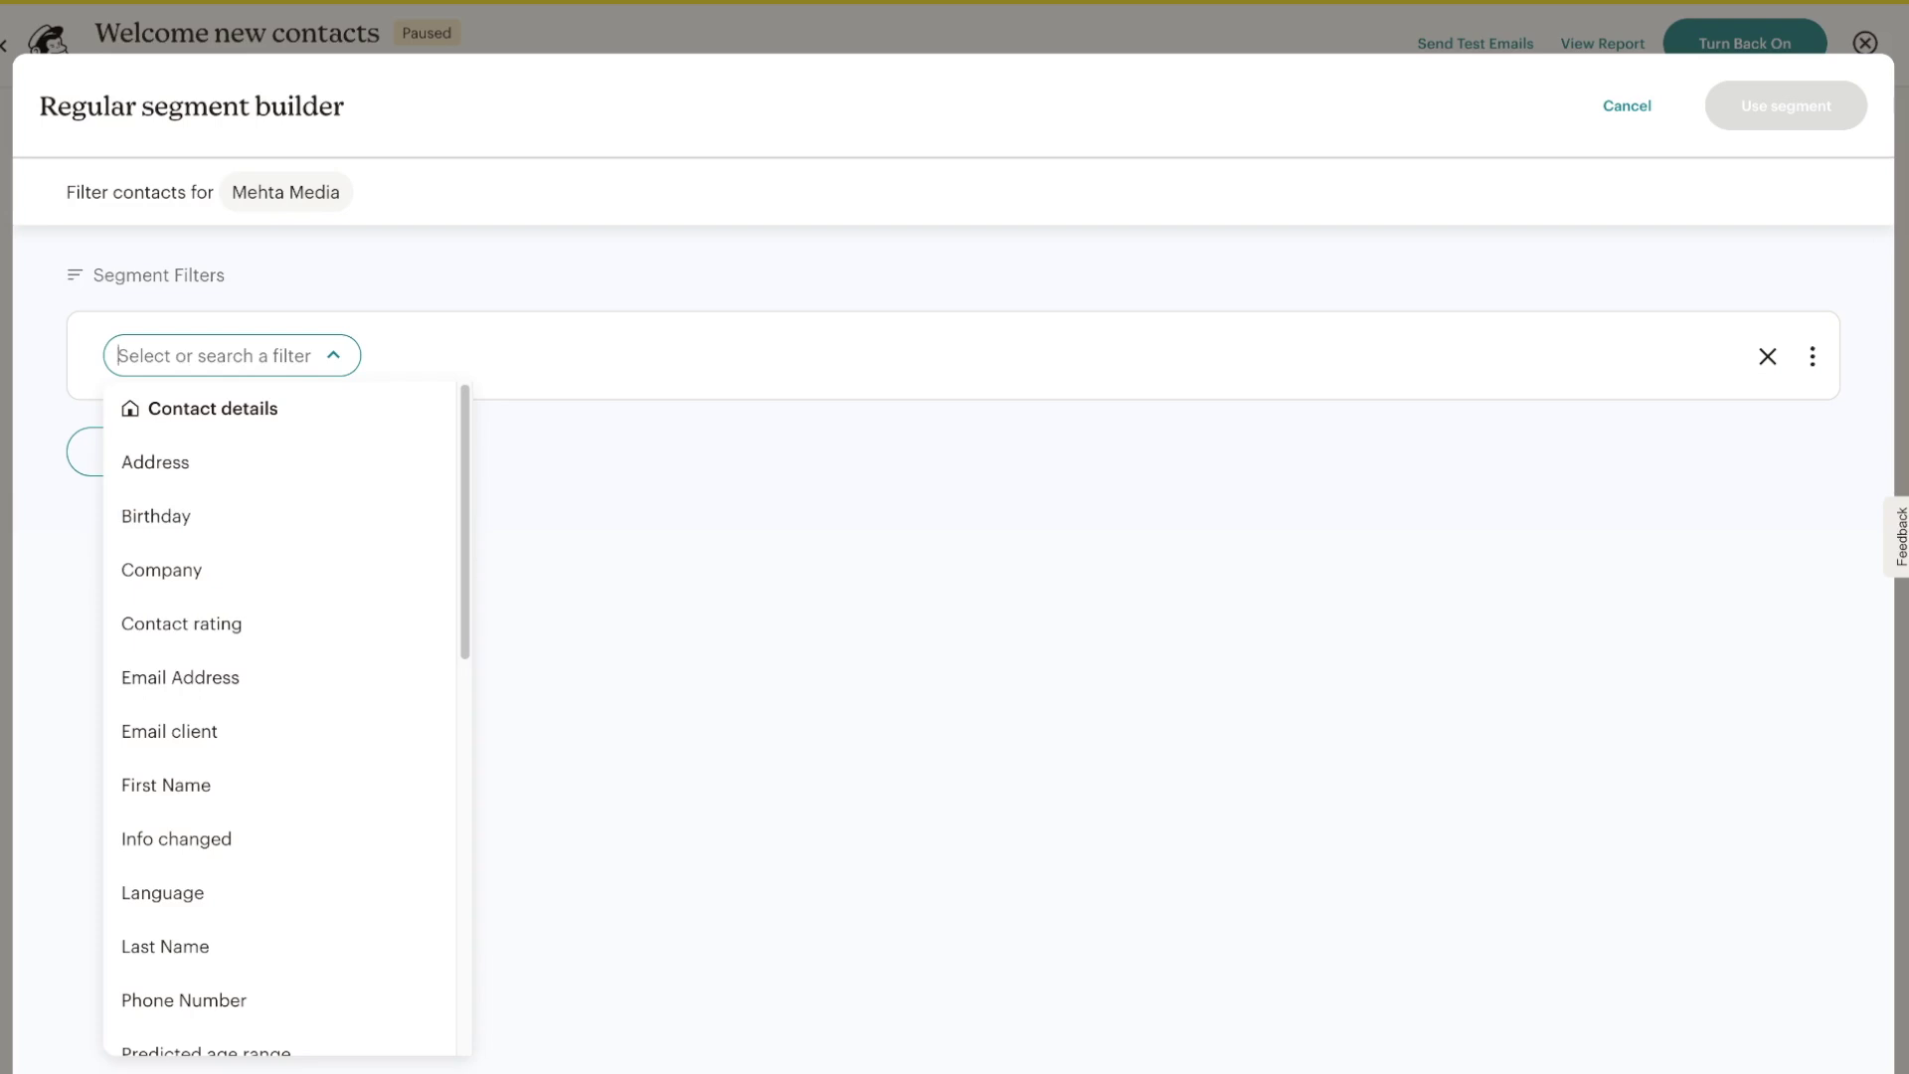
scroll(383, 776, down, 2)
scroll(384, 780, up, 2)
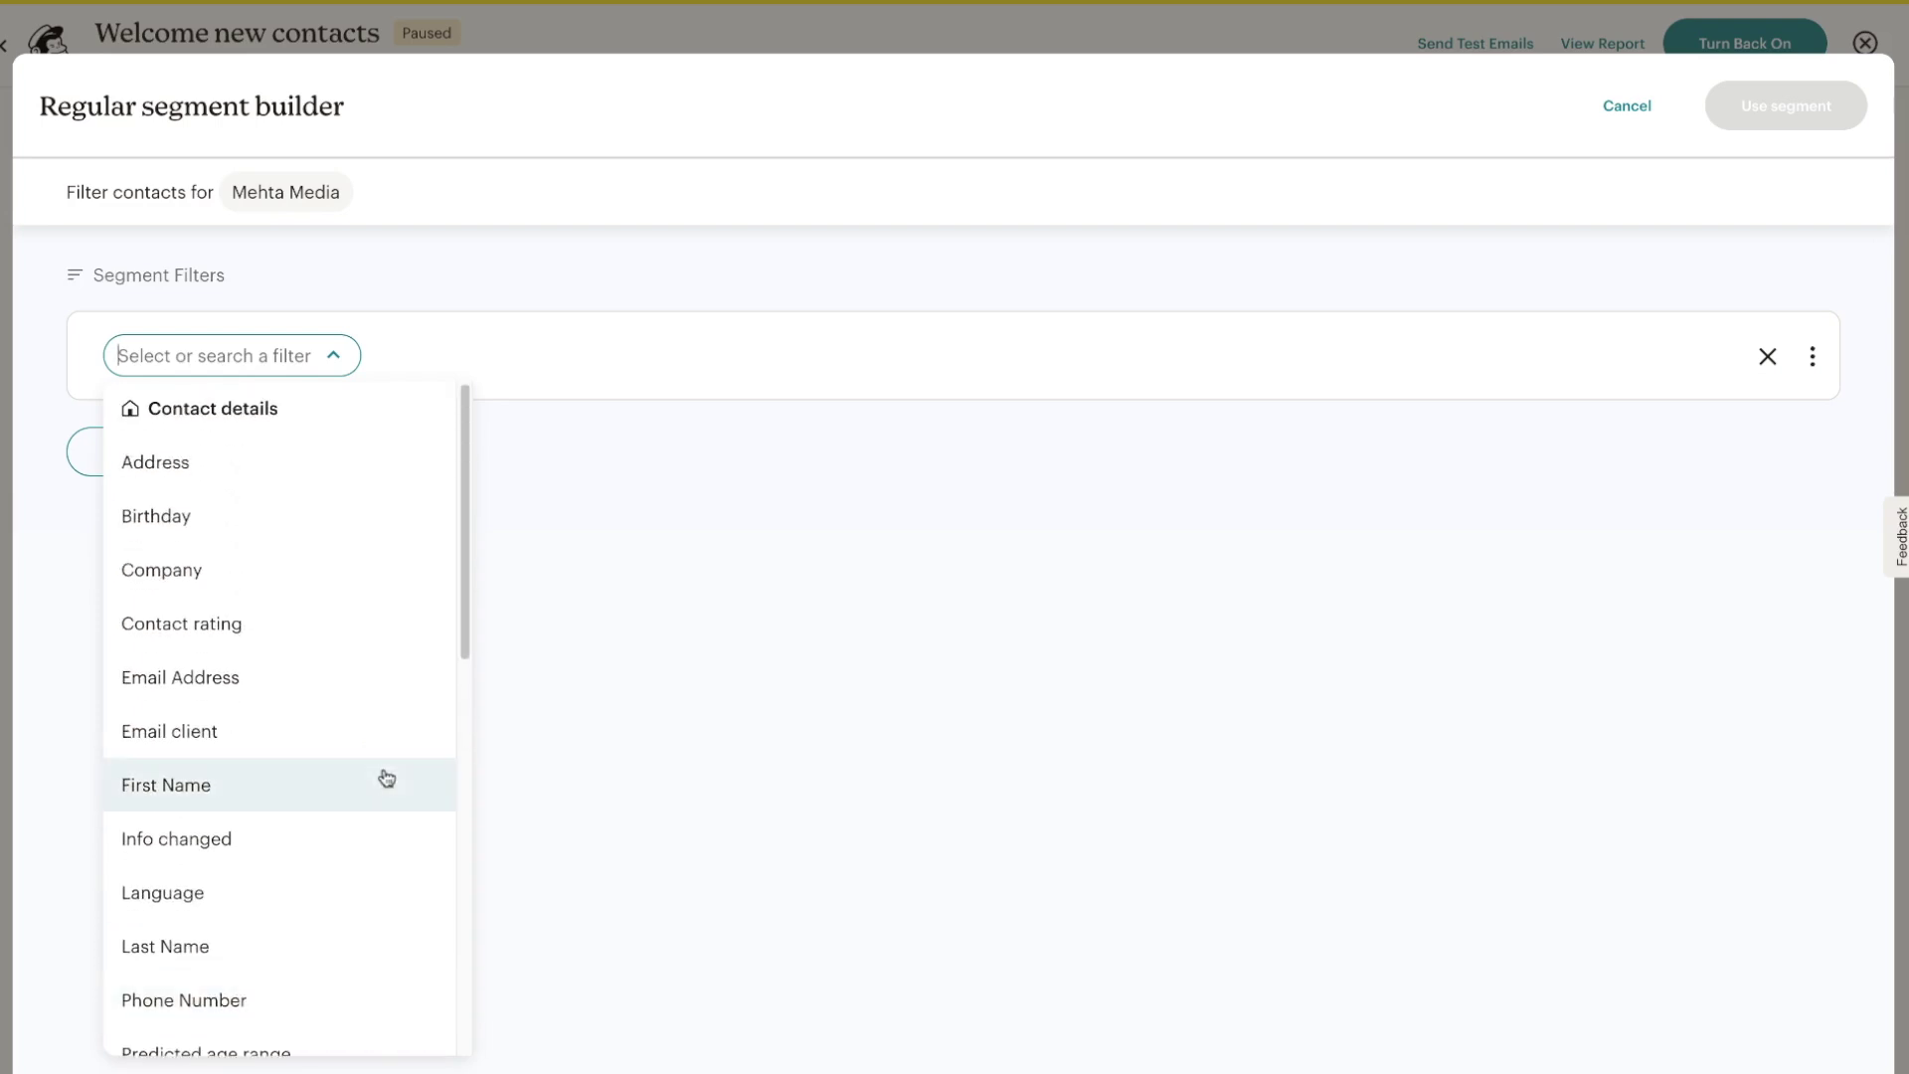
click(252, 523)
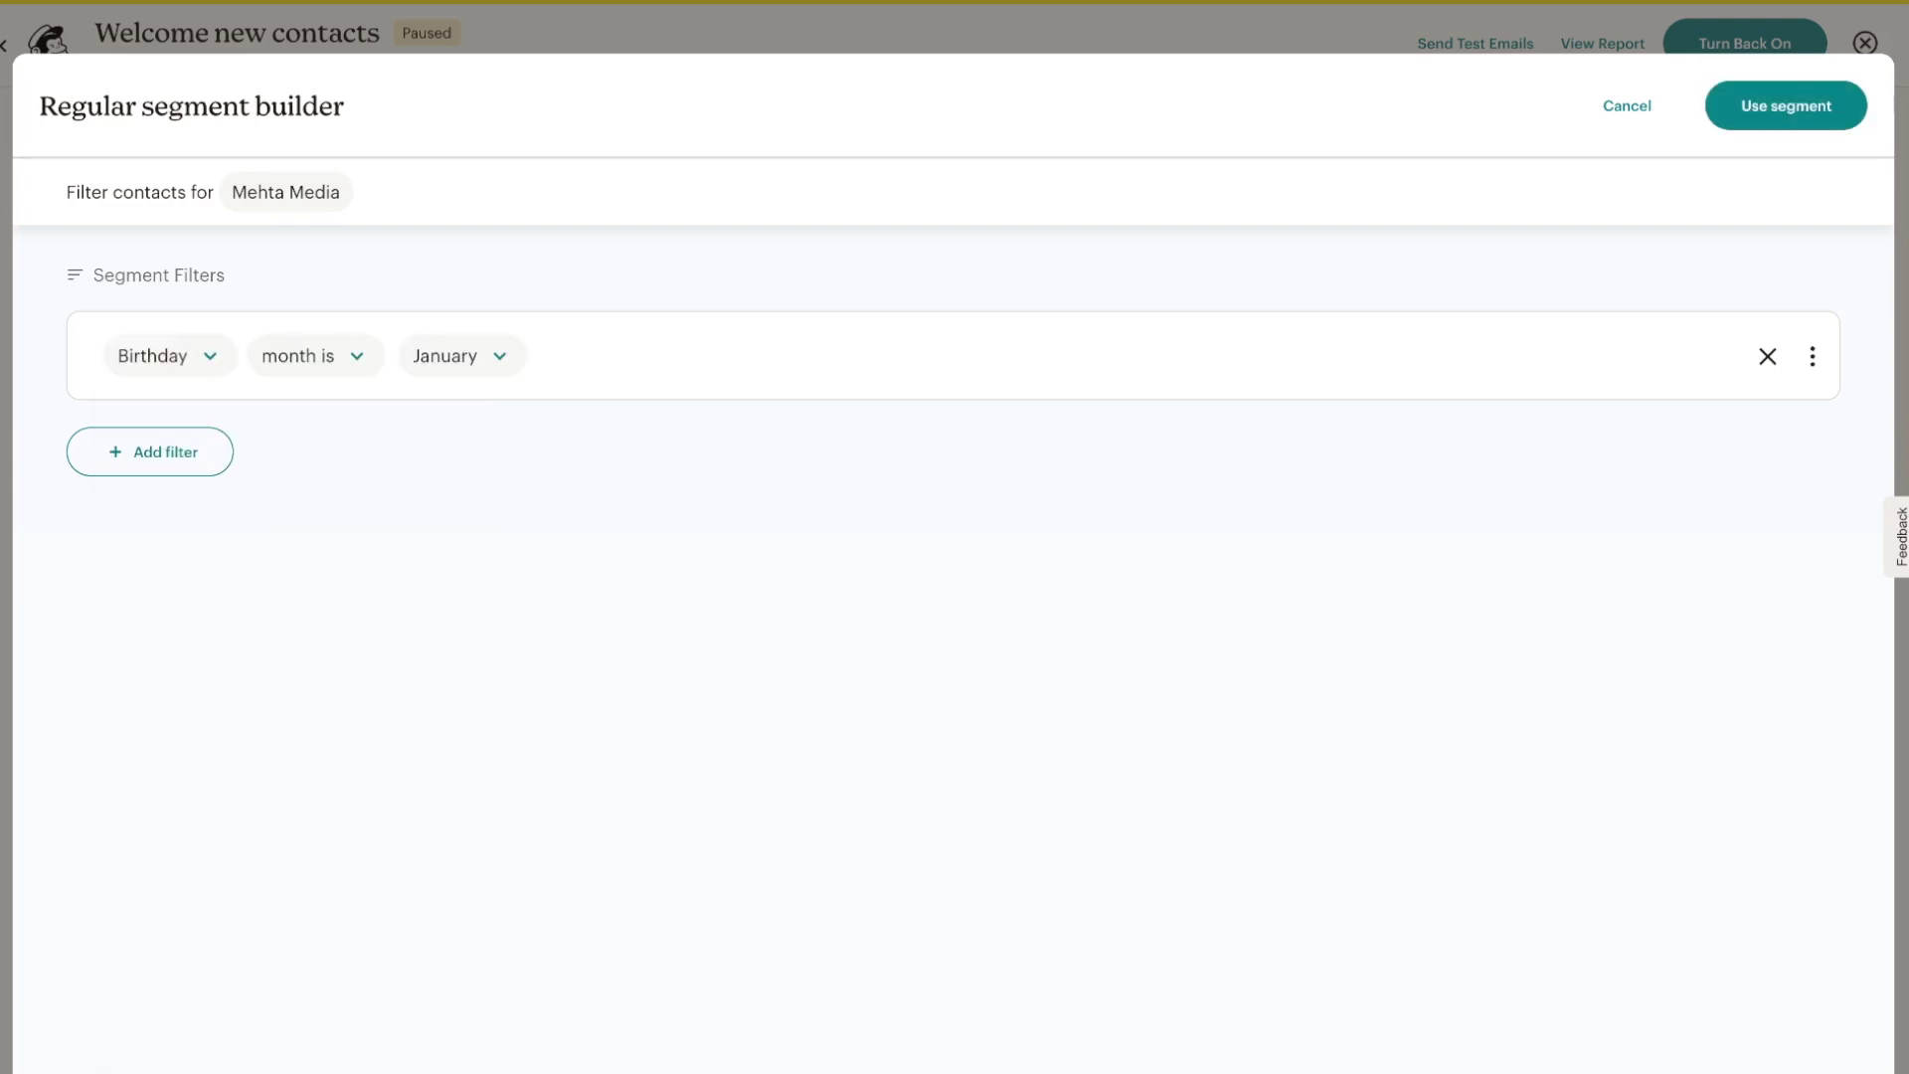
click(431, 368)
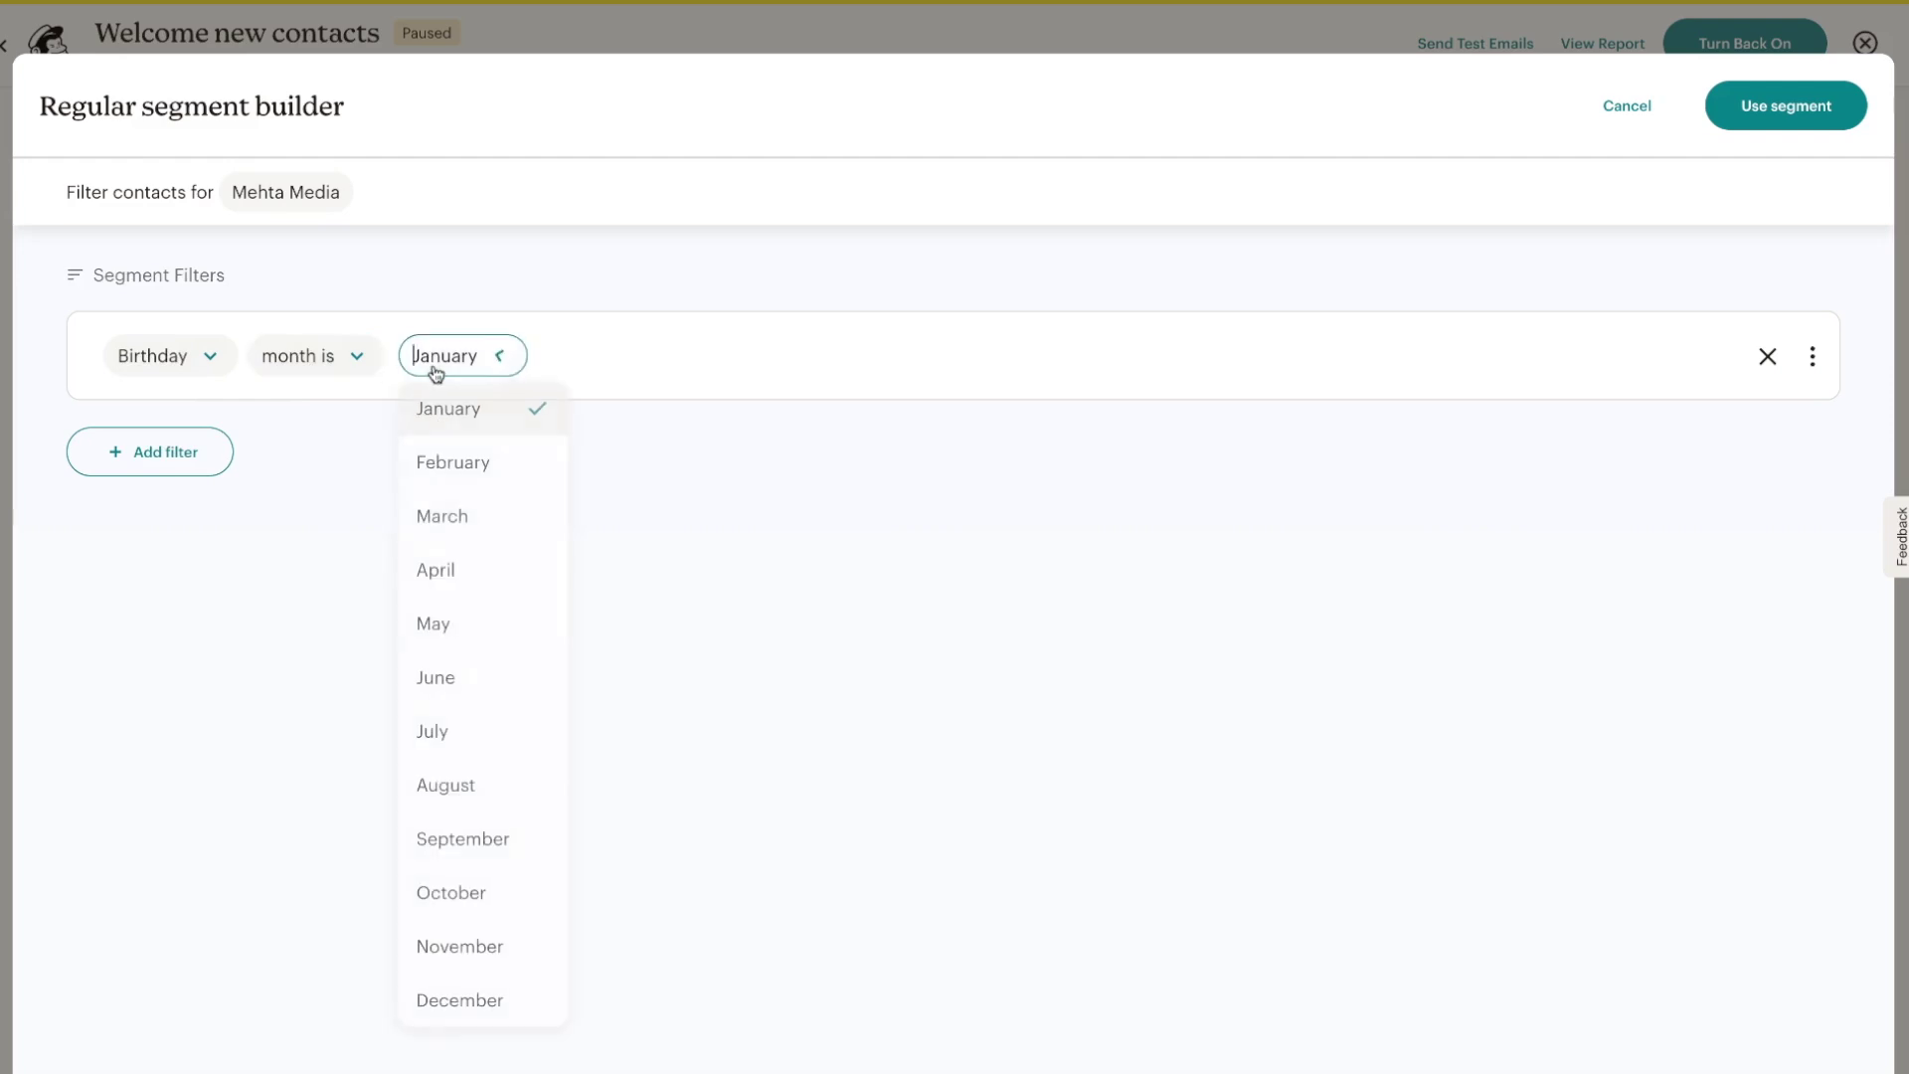
click(440, 617)
click(1775, 122)
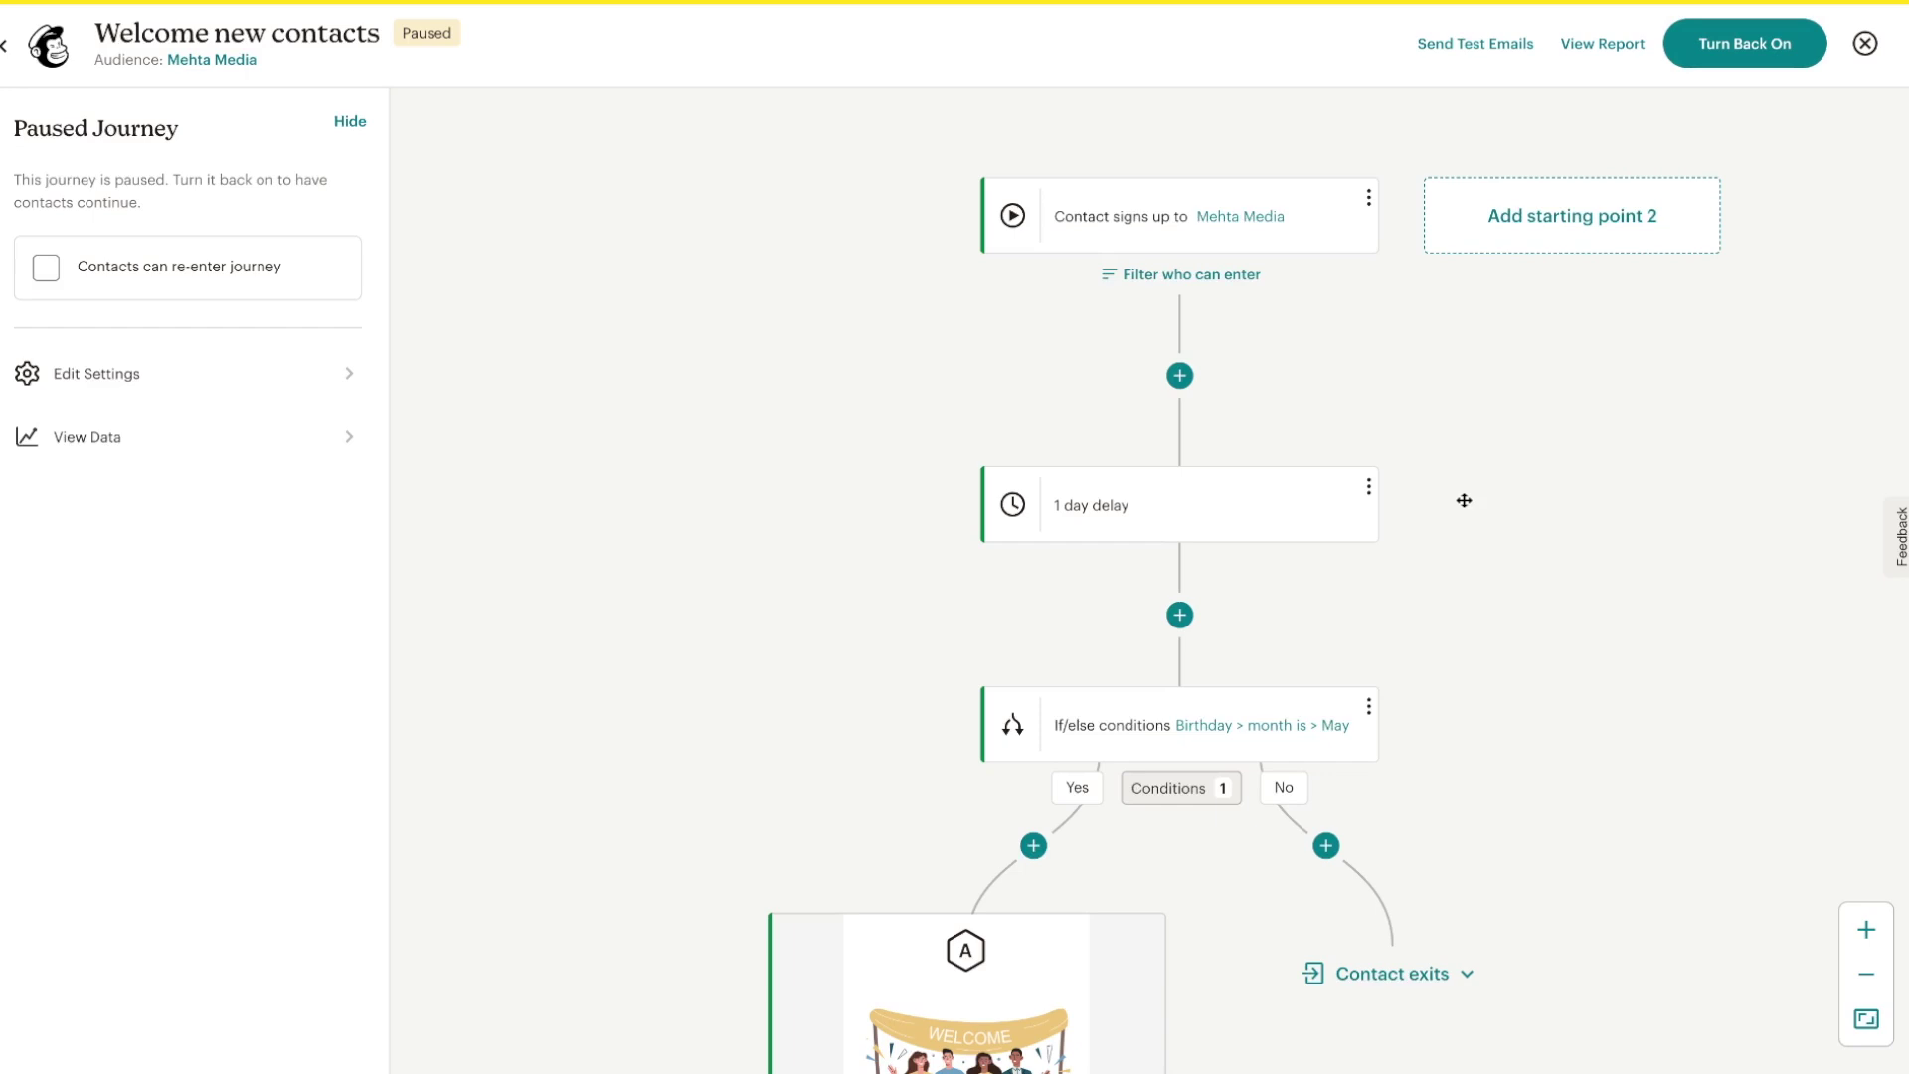
Add a Send email action to the No branch of the birthday condition and close its settings without designing the email
scroll(1463, 500, down, 2)
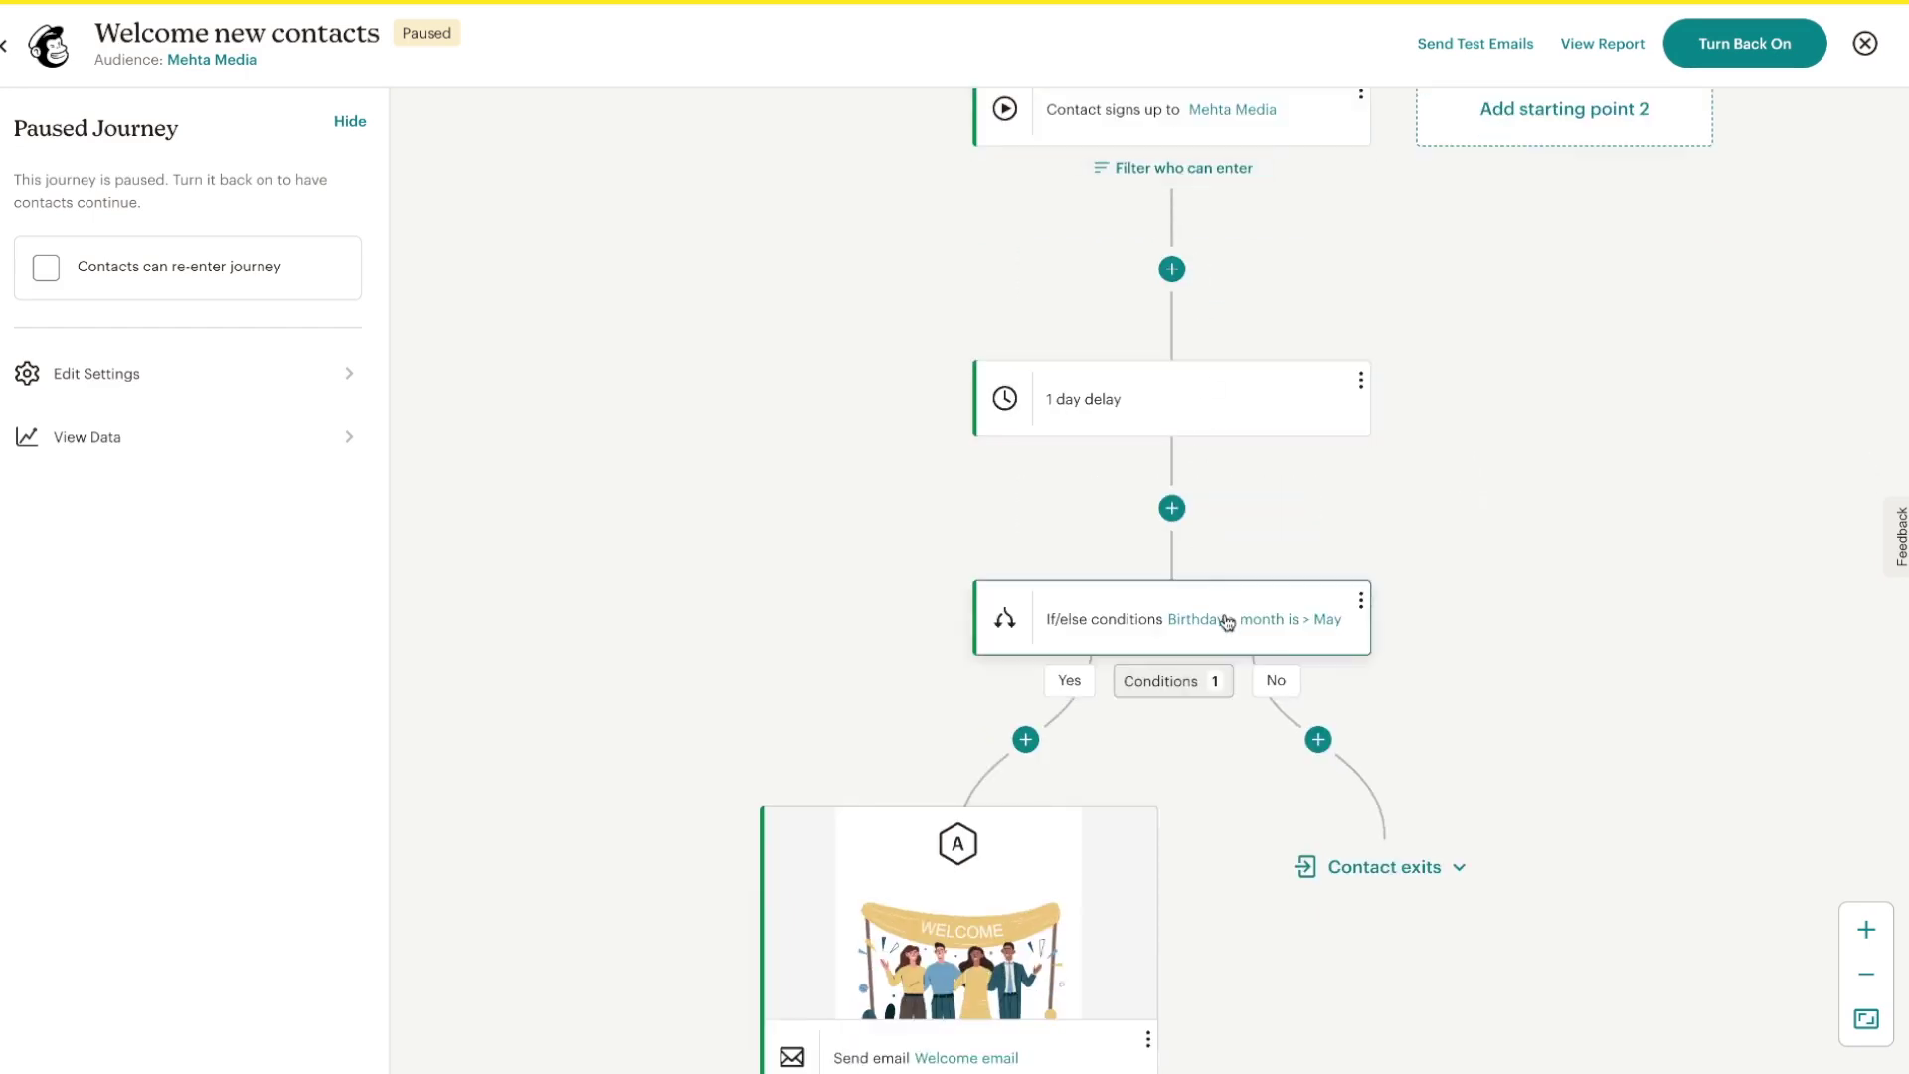
scroll(1206, 895, down, 2)
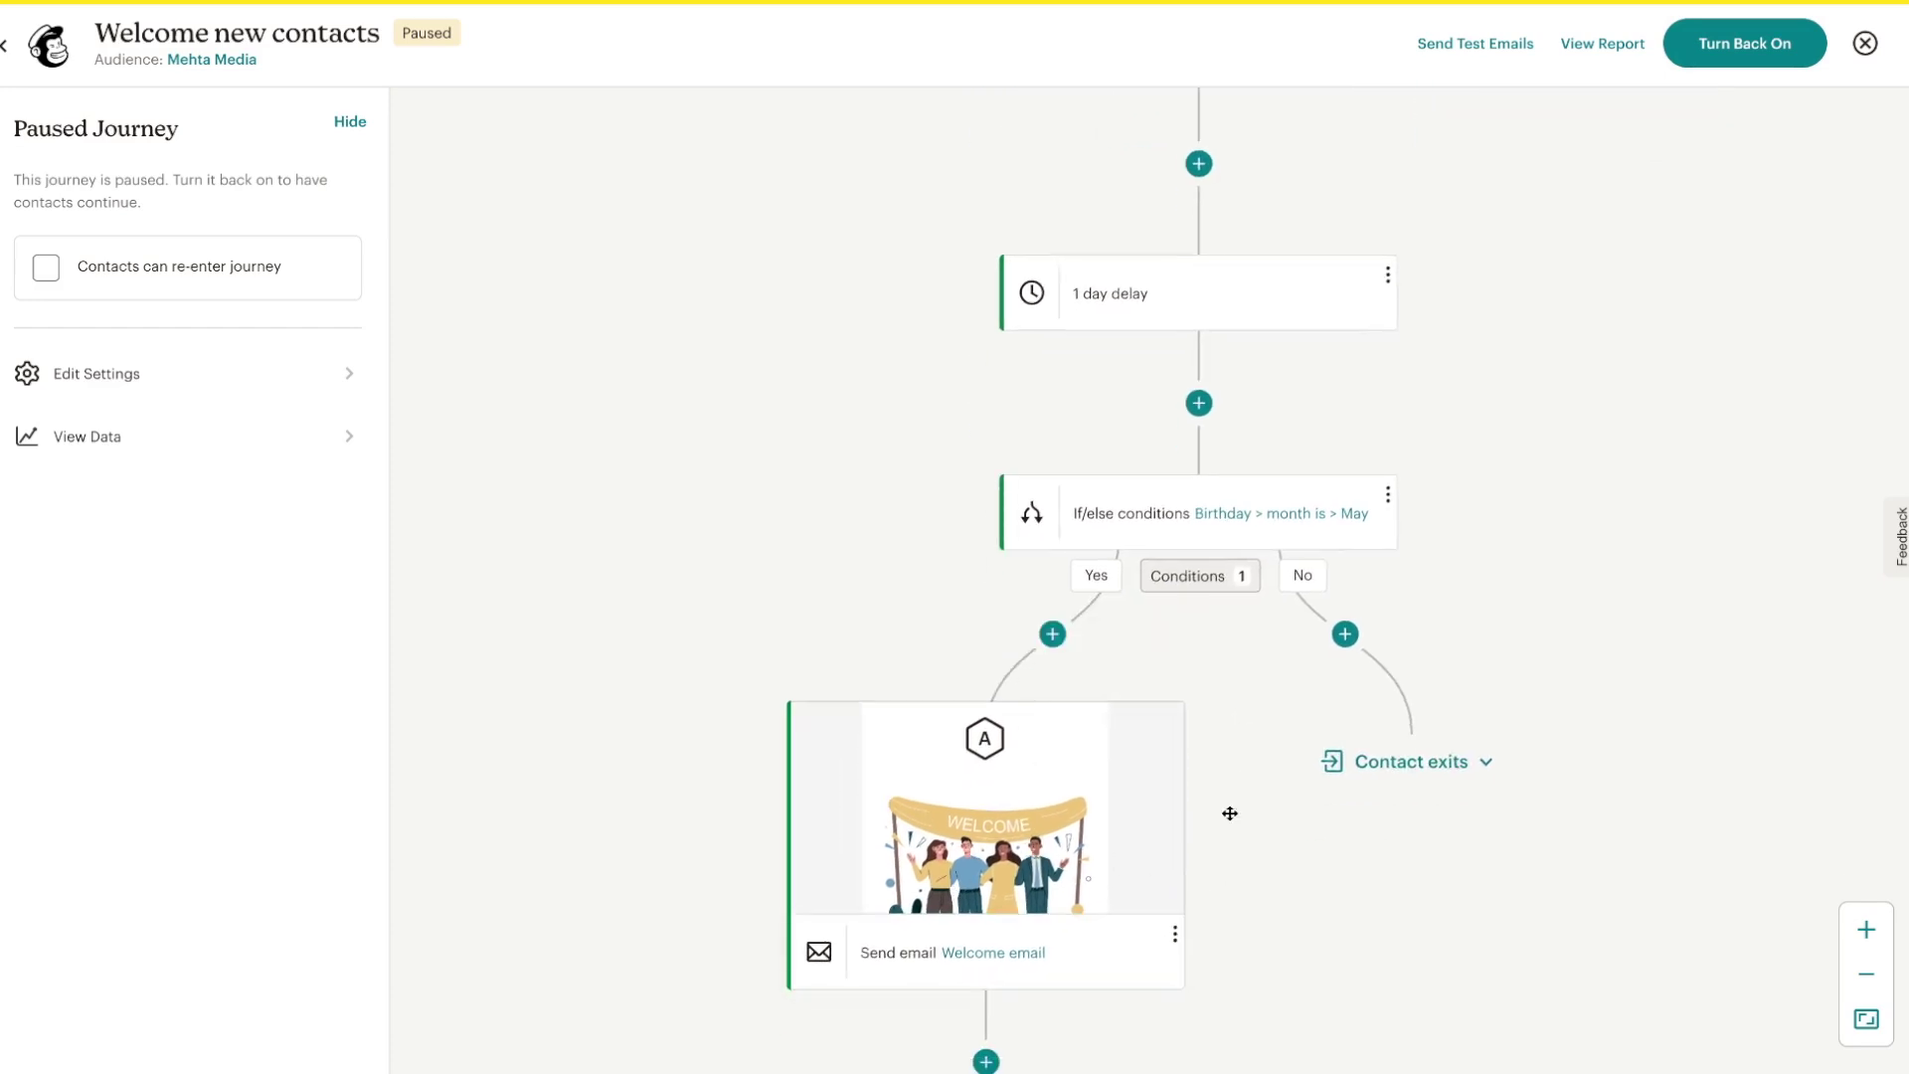
click(1354, 645)
click(1554, 764)
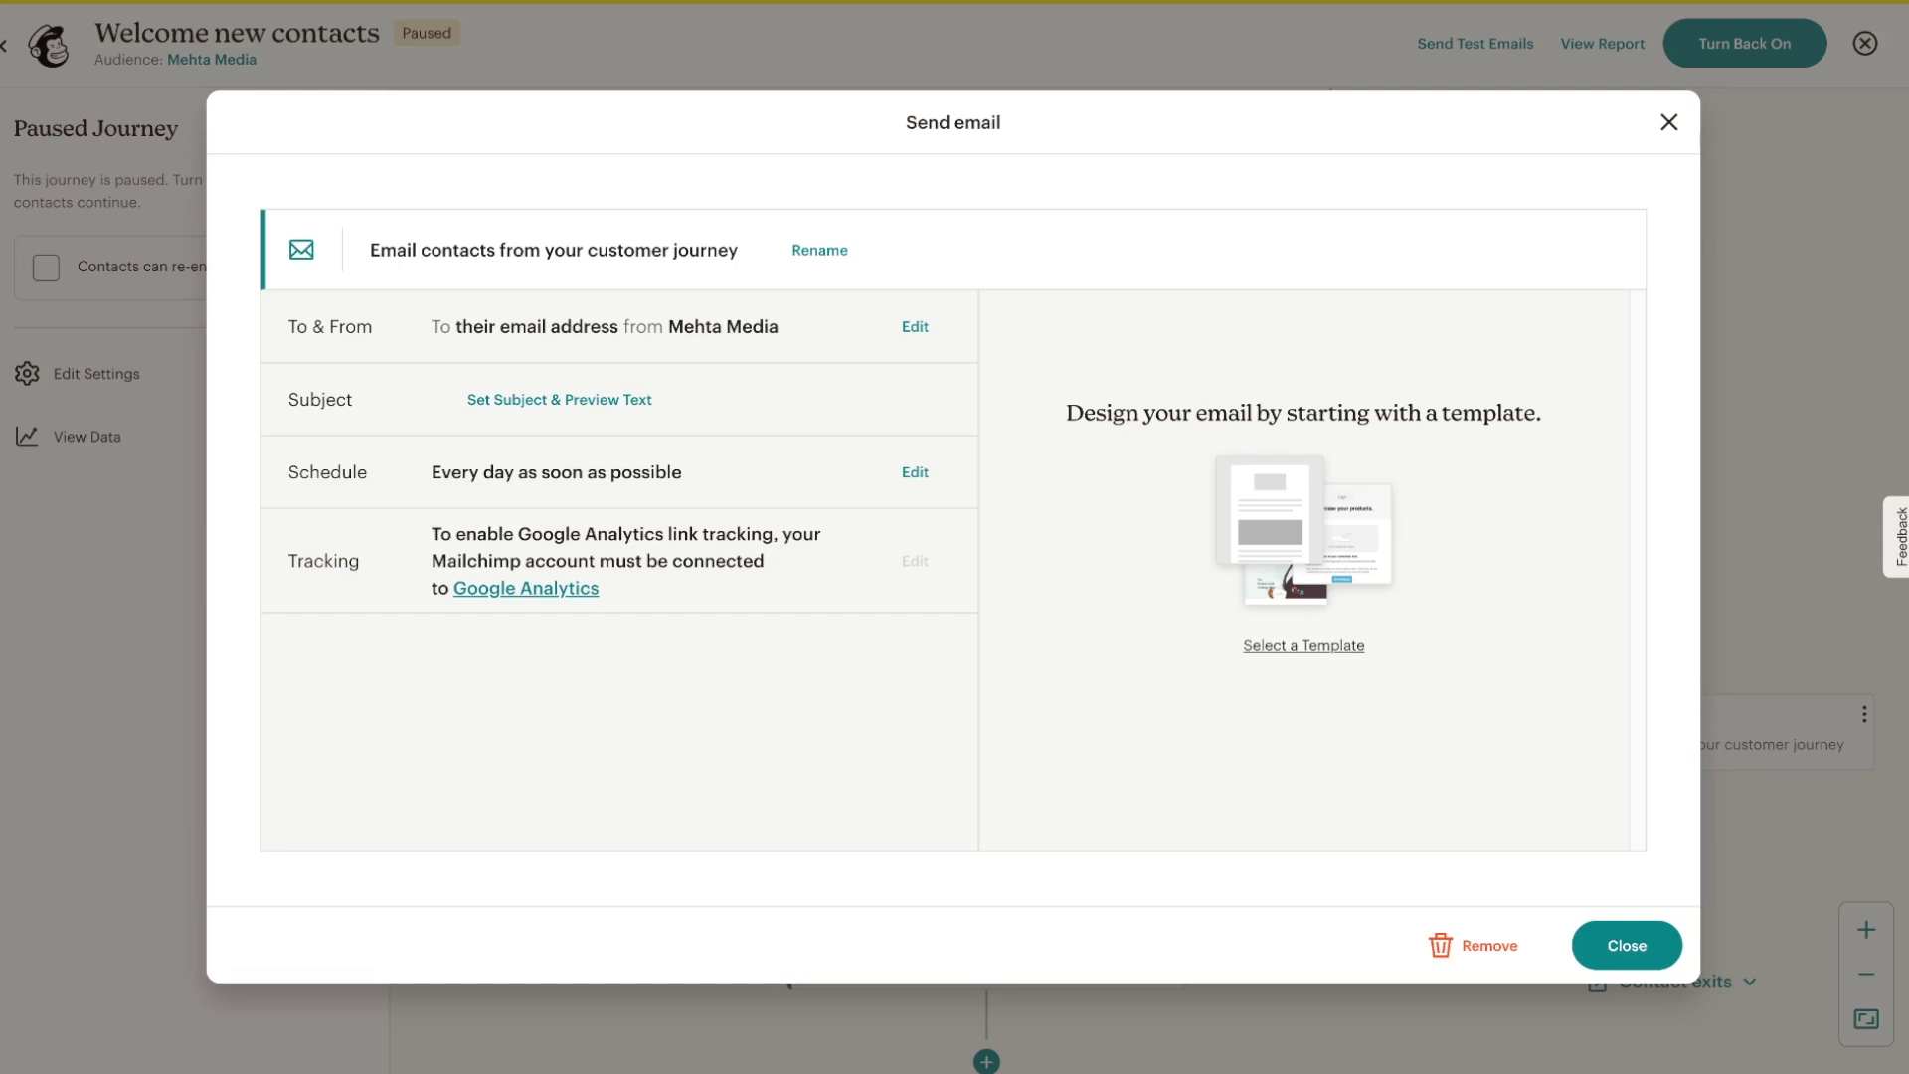
click(1611, 943)
Add a Percentage Split of 50% and 50% after the welcome email, save it, and leave the journey builder
scroll(1237, 904, down, 3)
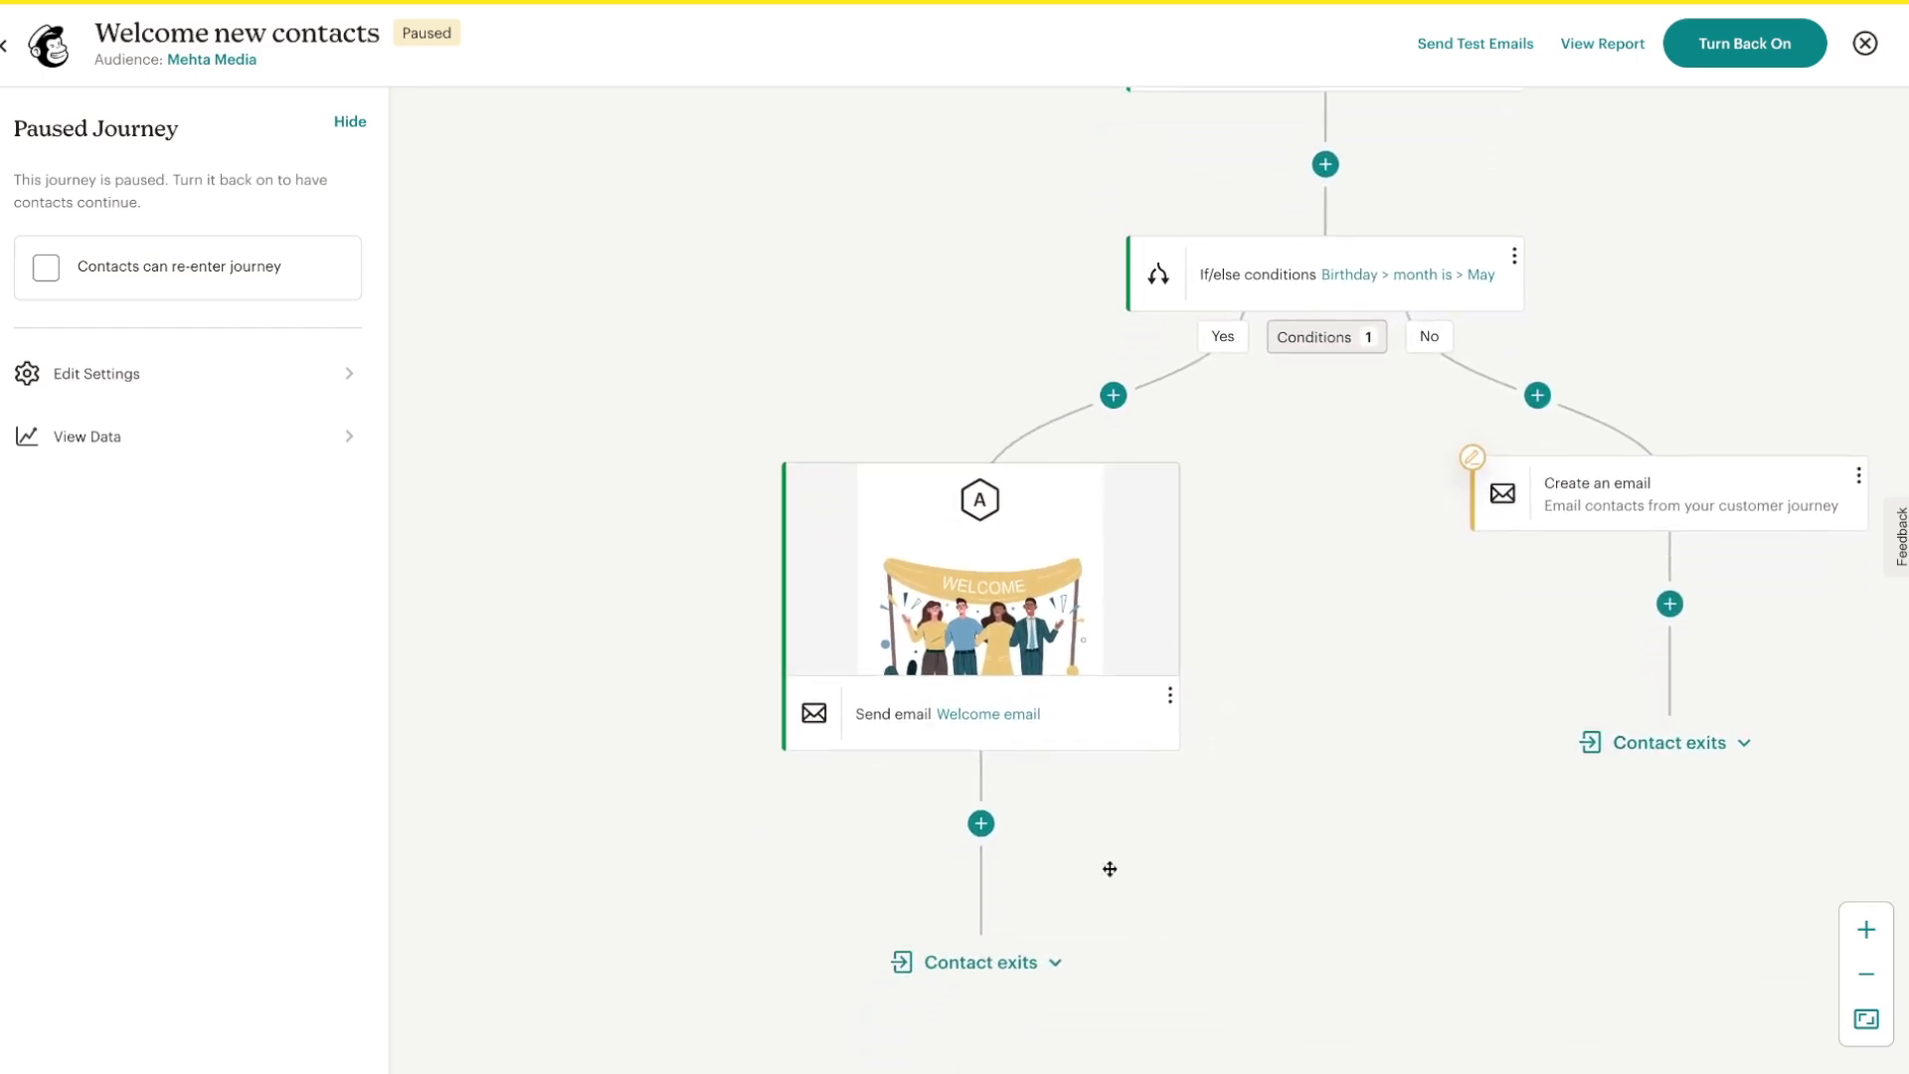
click(986, 827)
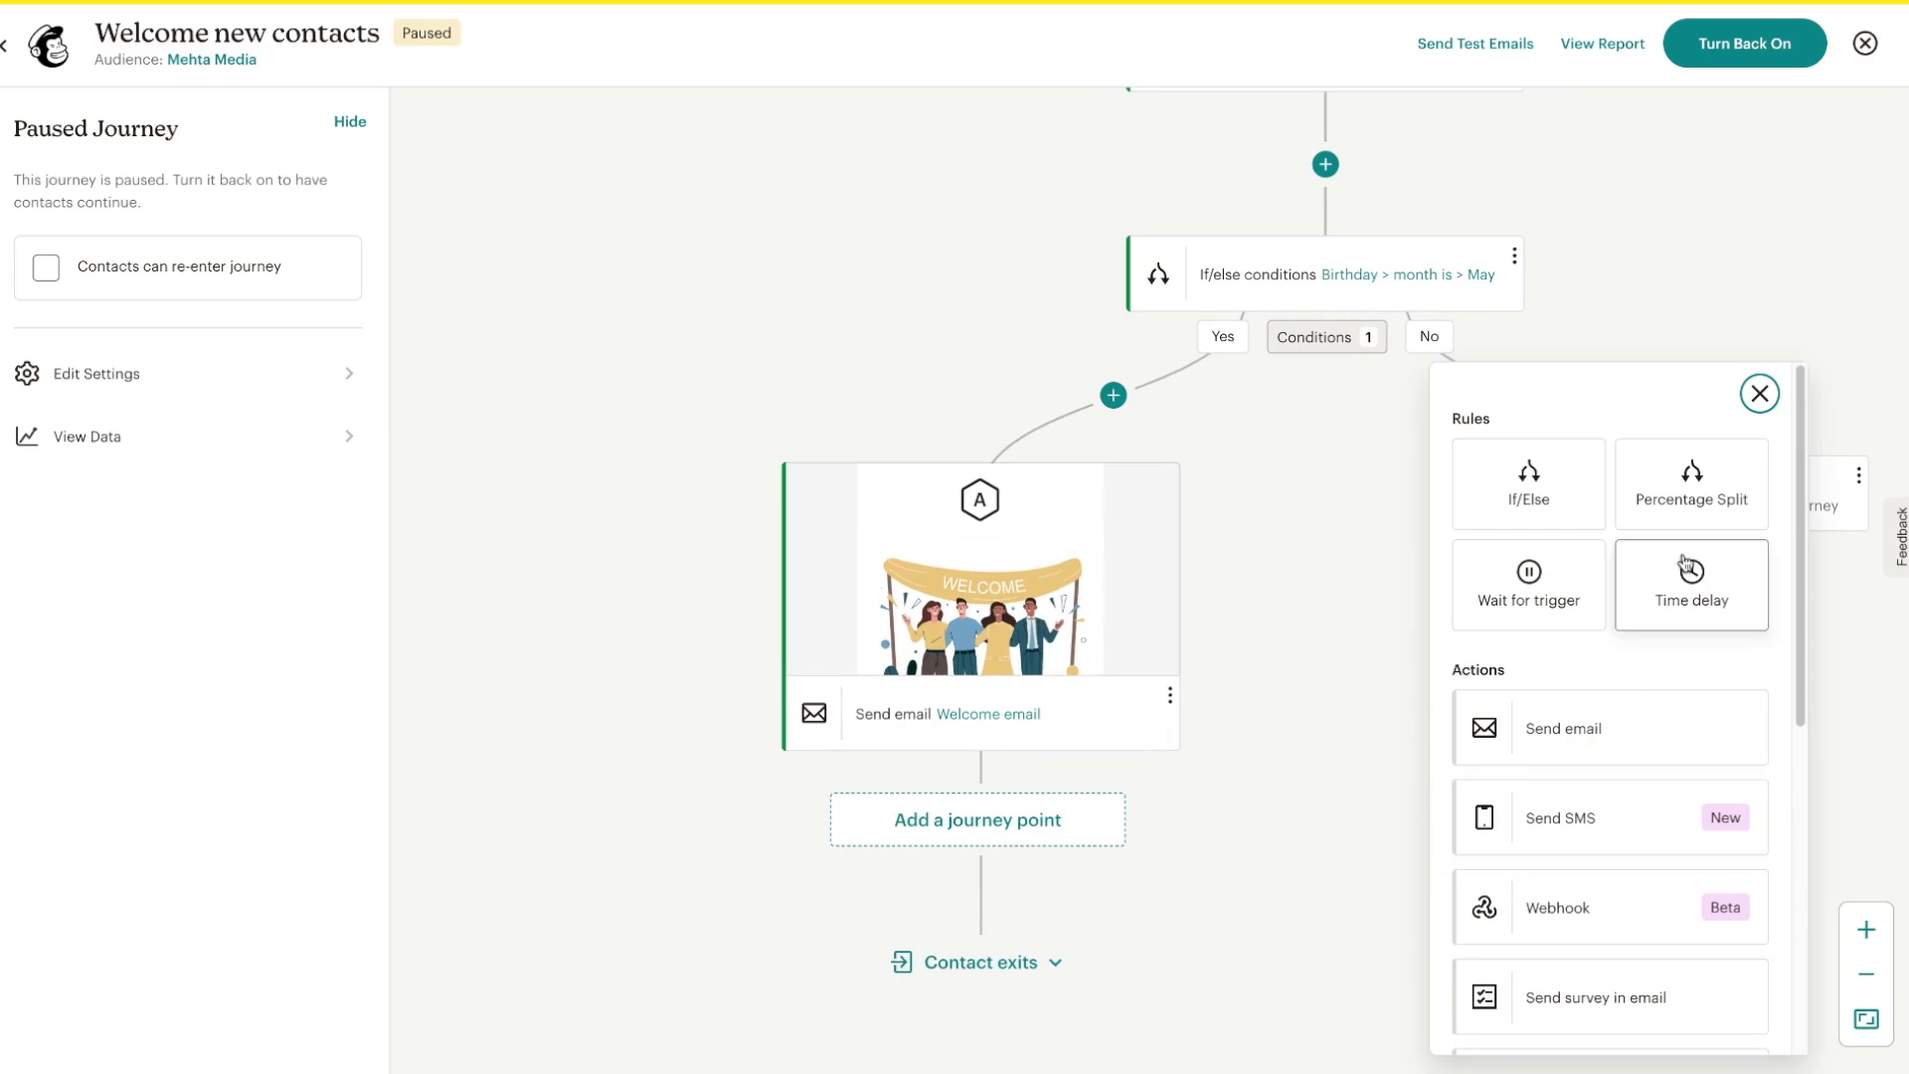
click(1691, 484)
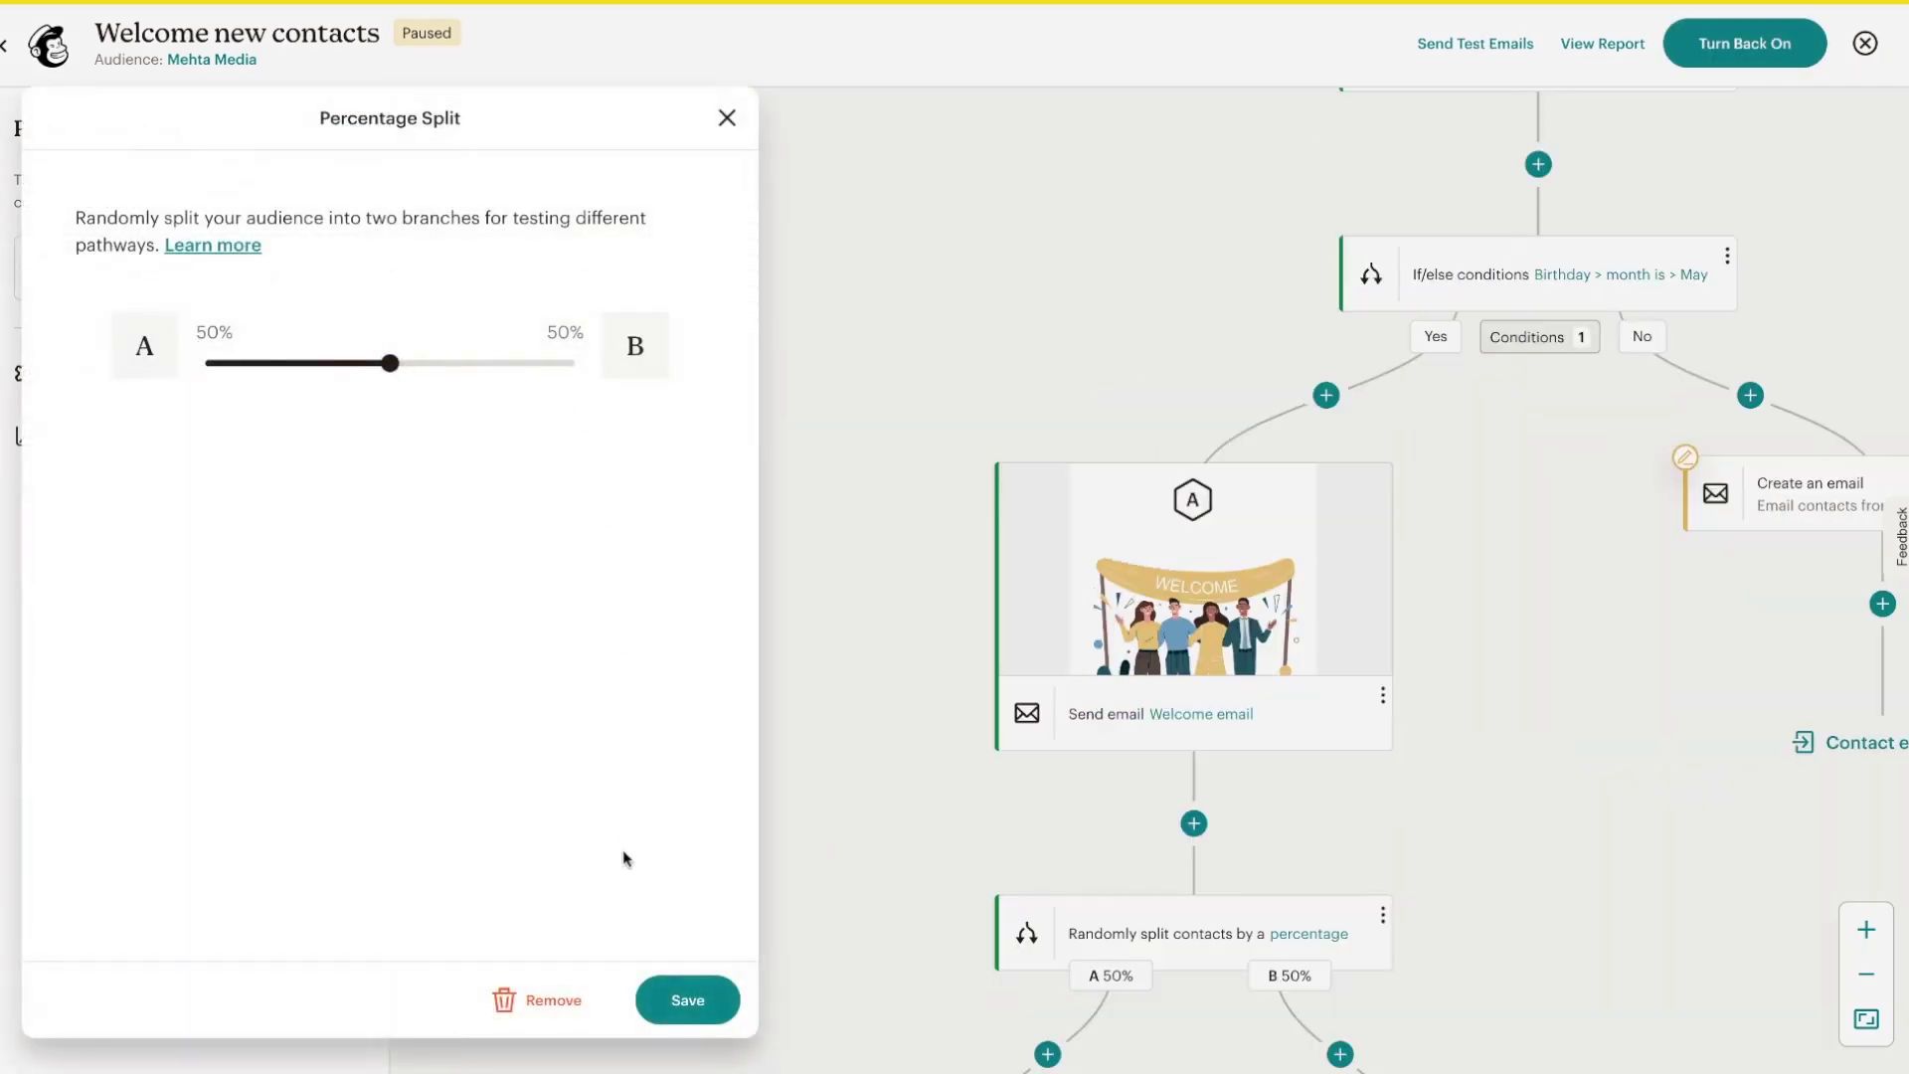
click(686, 1000)
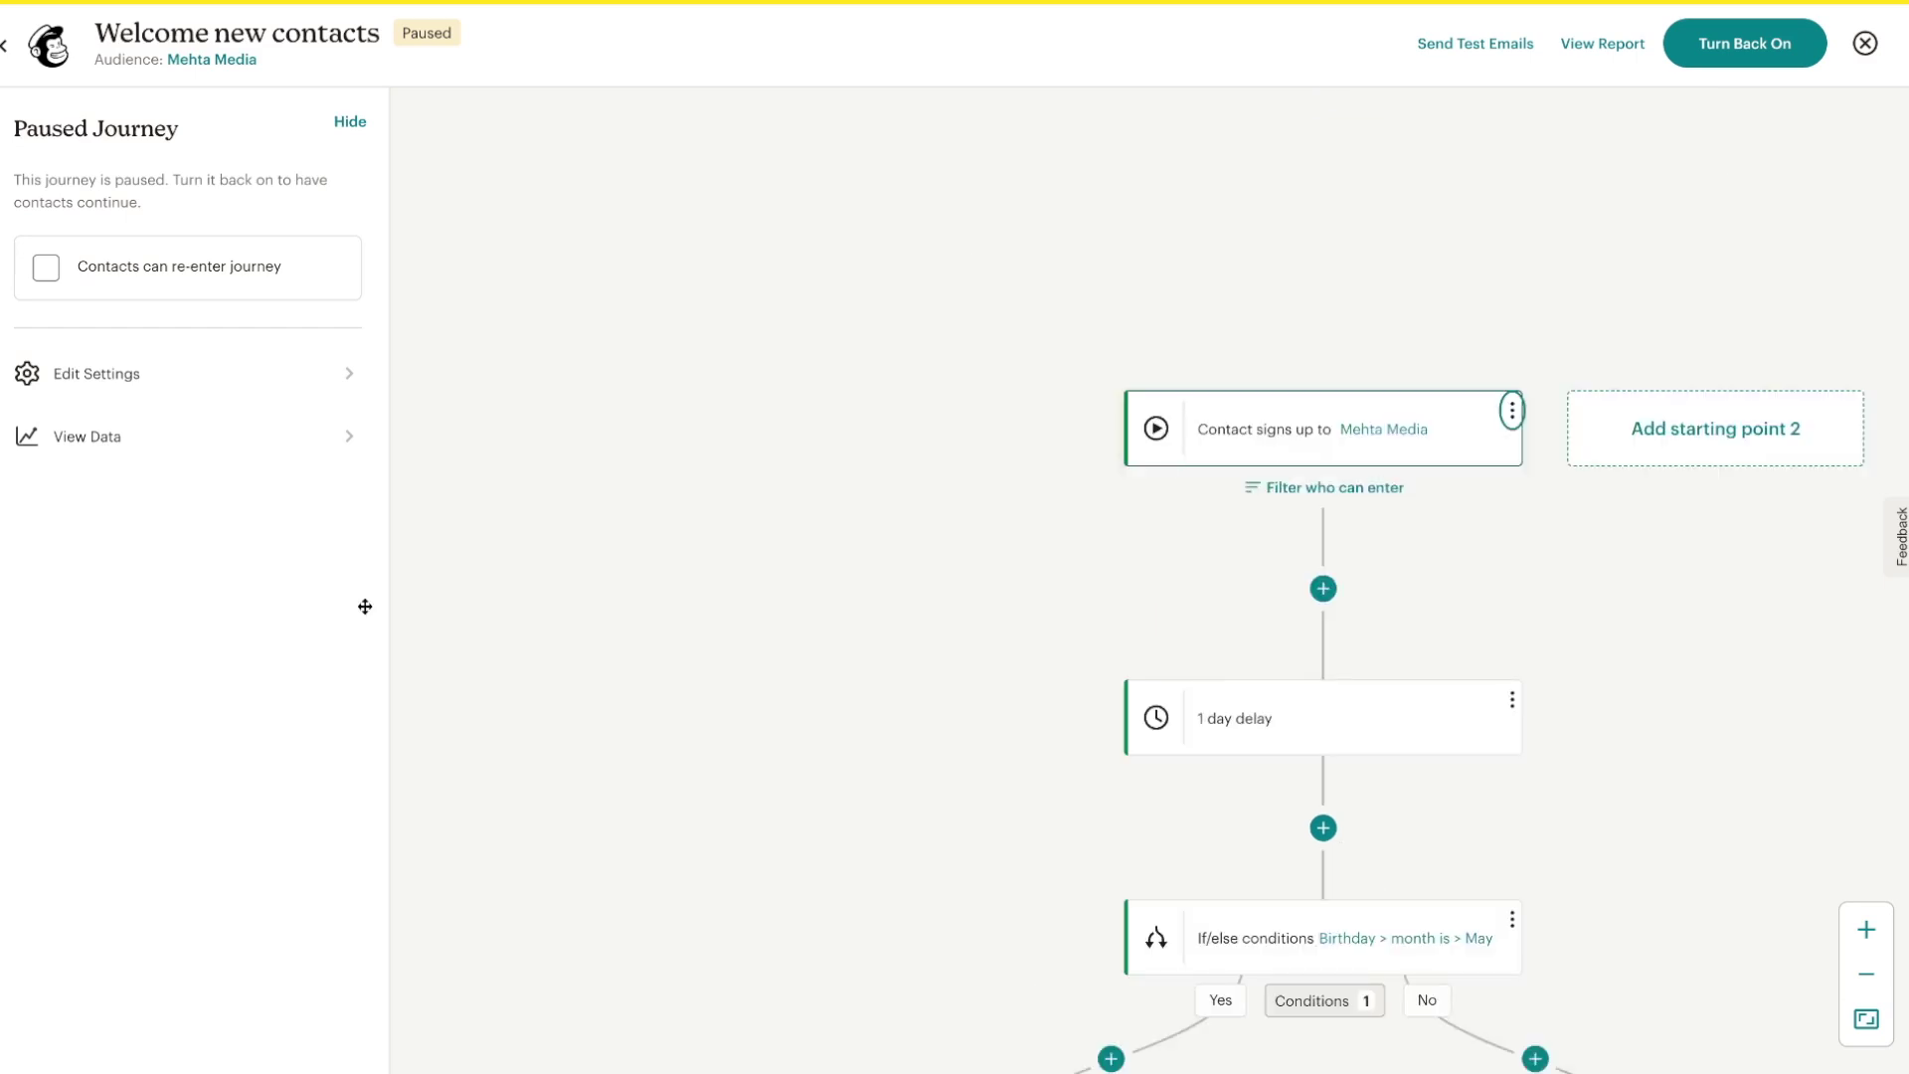
click(5, 45)
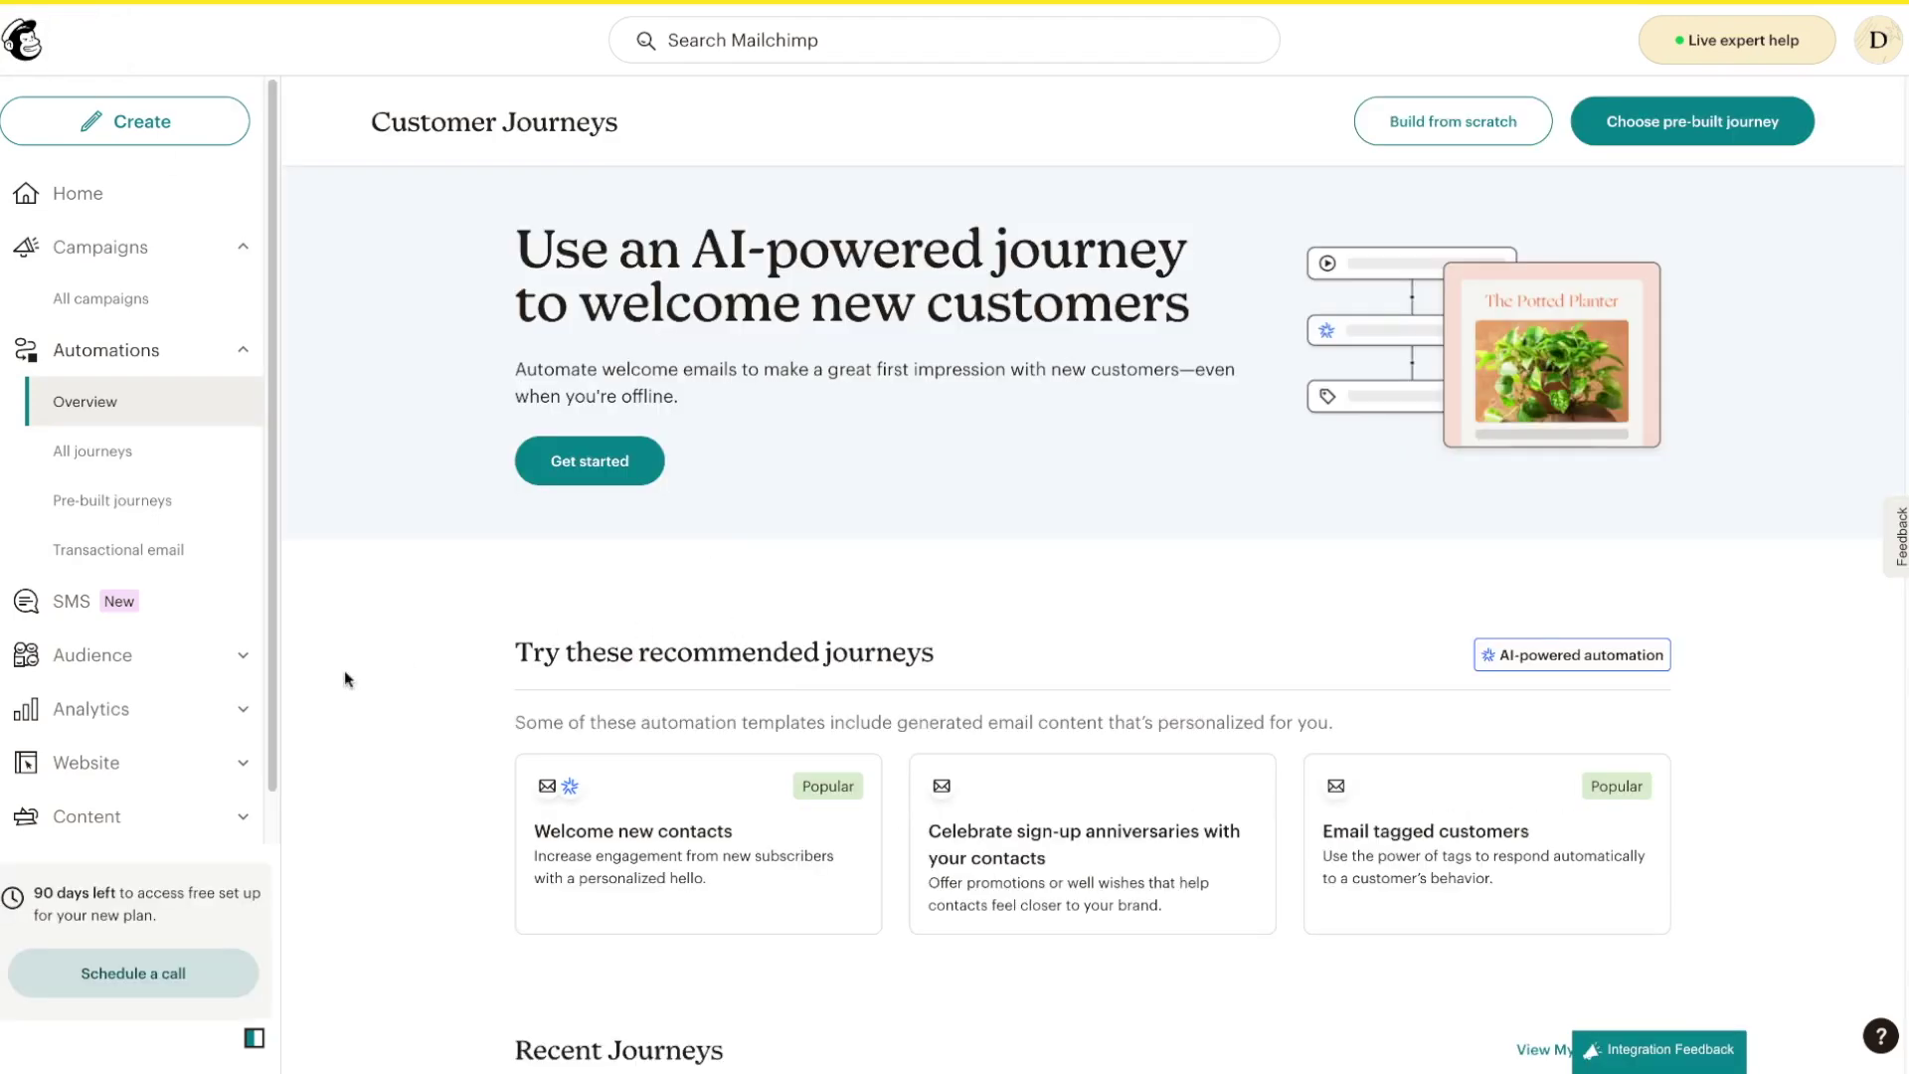
Check the methods for adding contacts from the audience dashboard, select Copy and paste, and leave without importing
click(114, 666)
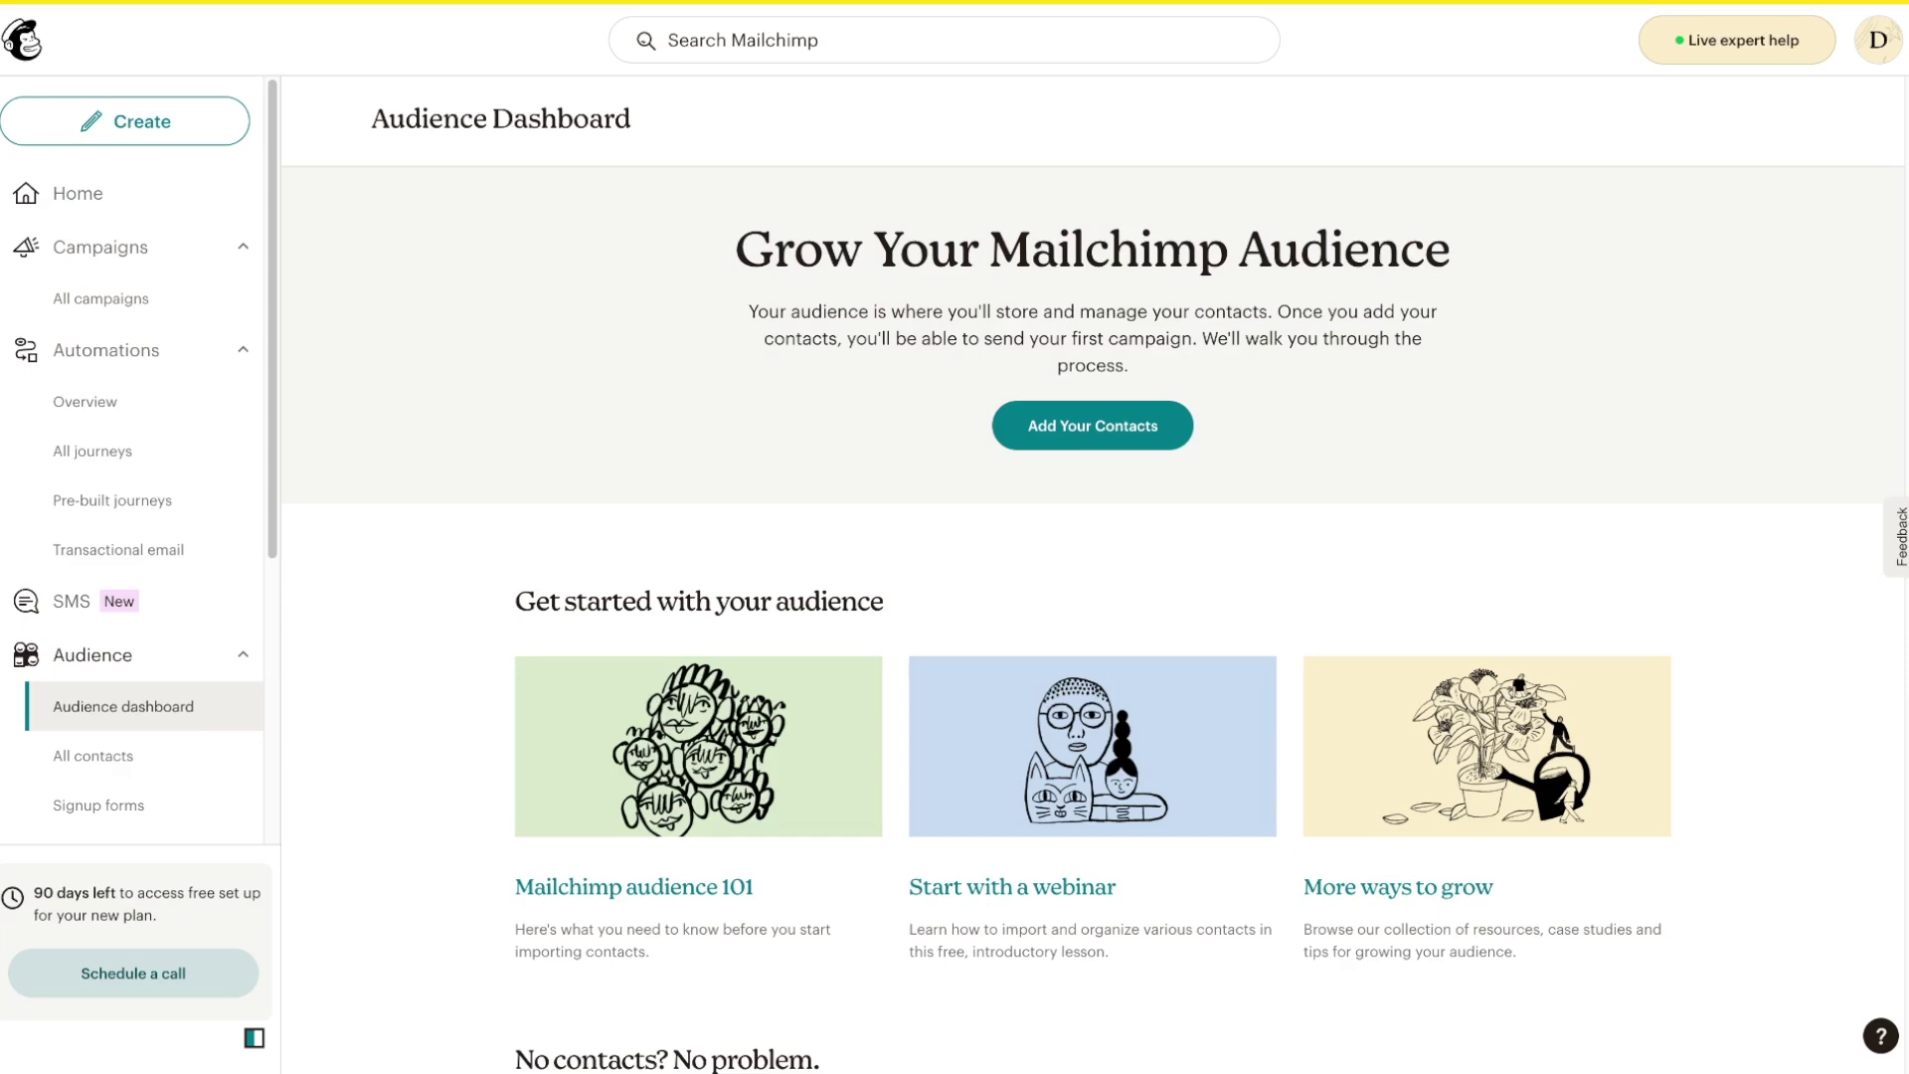
click(1070, 433)
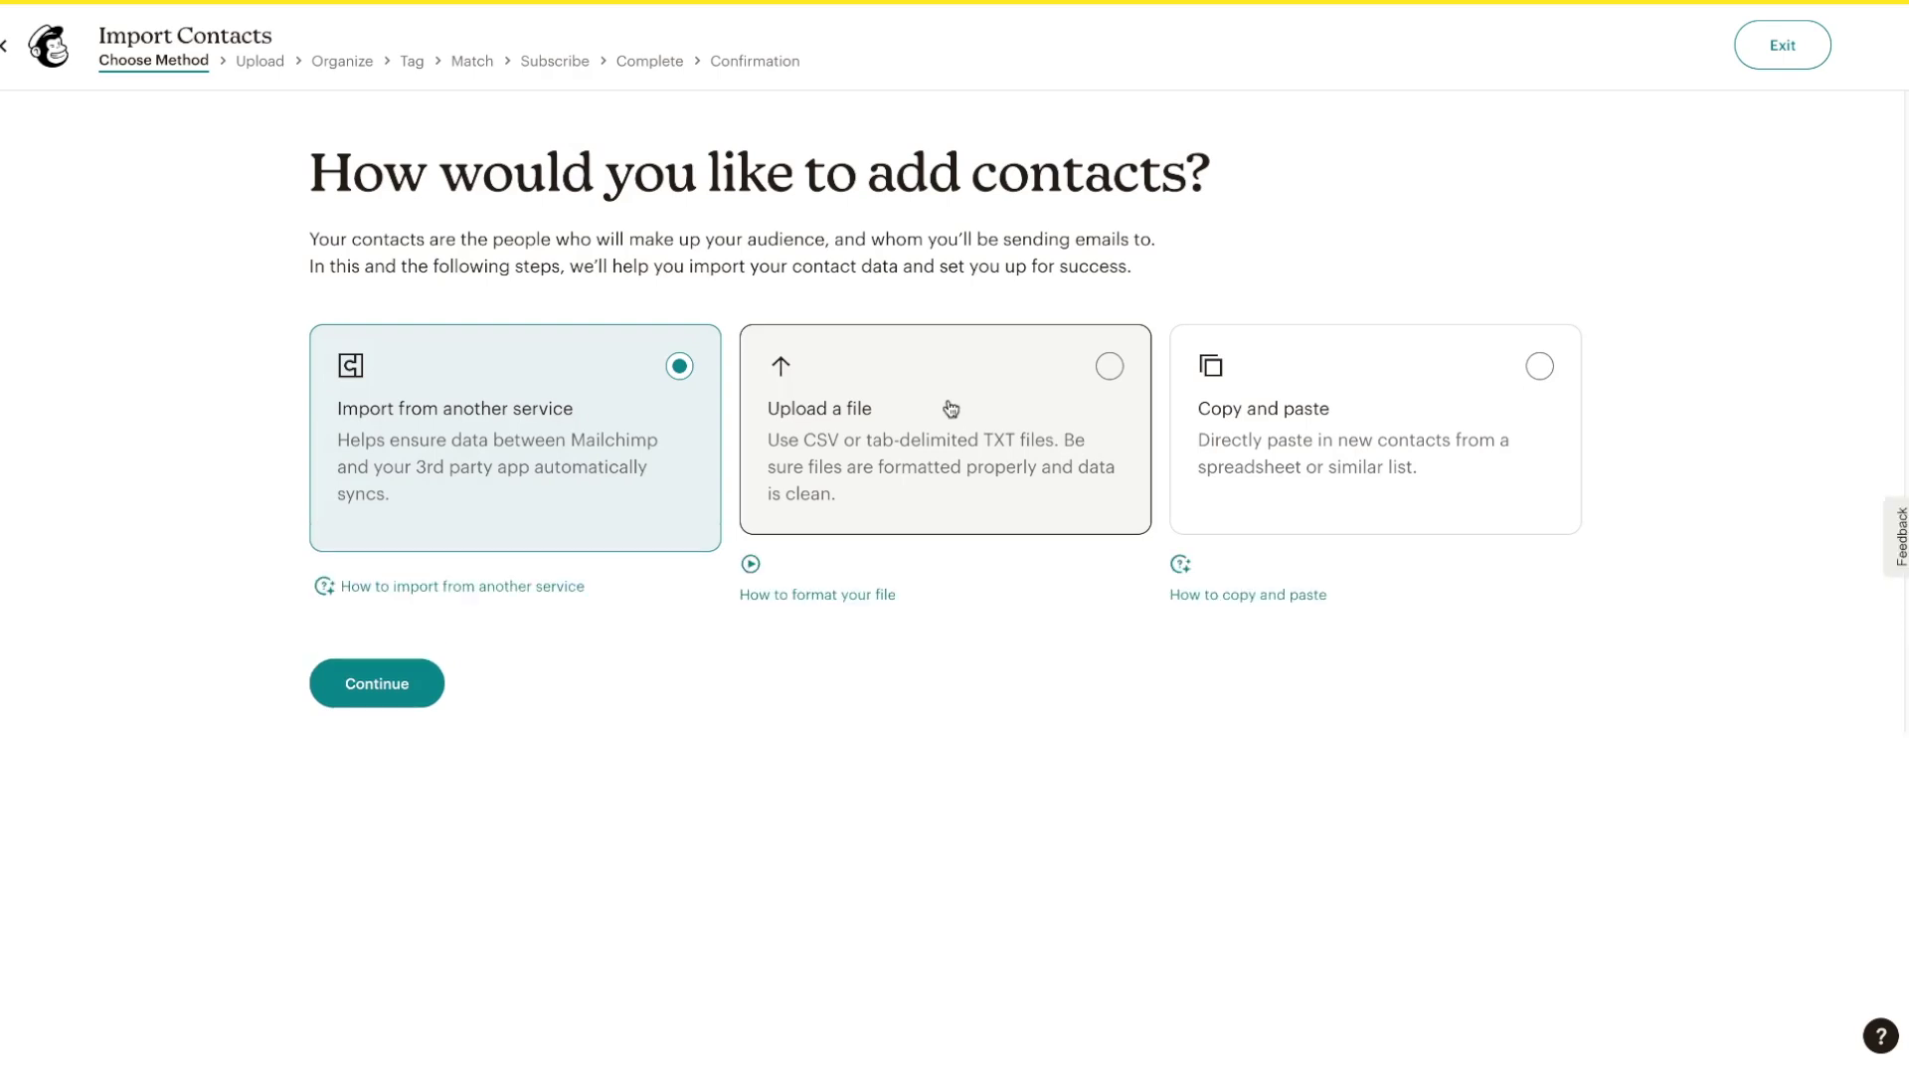
click(1391, 406)
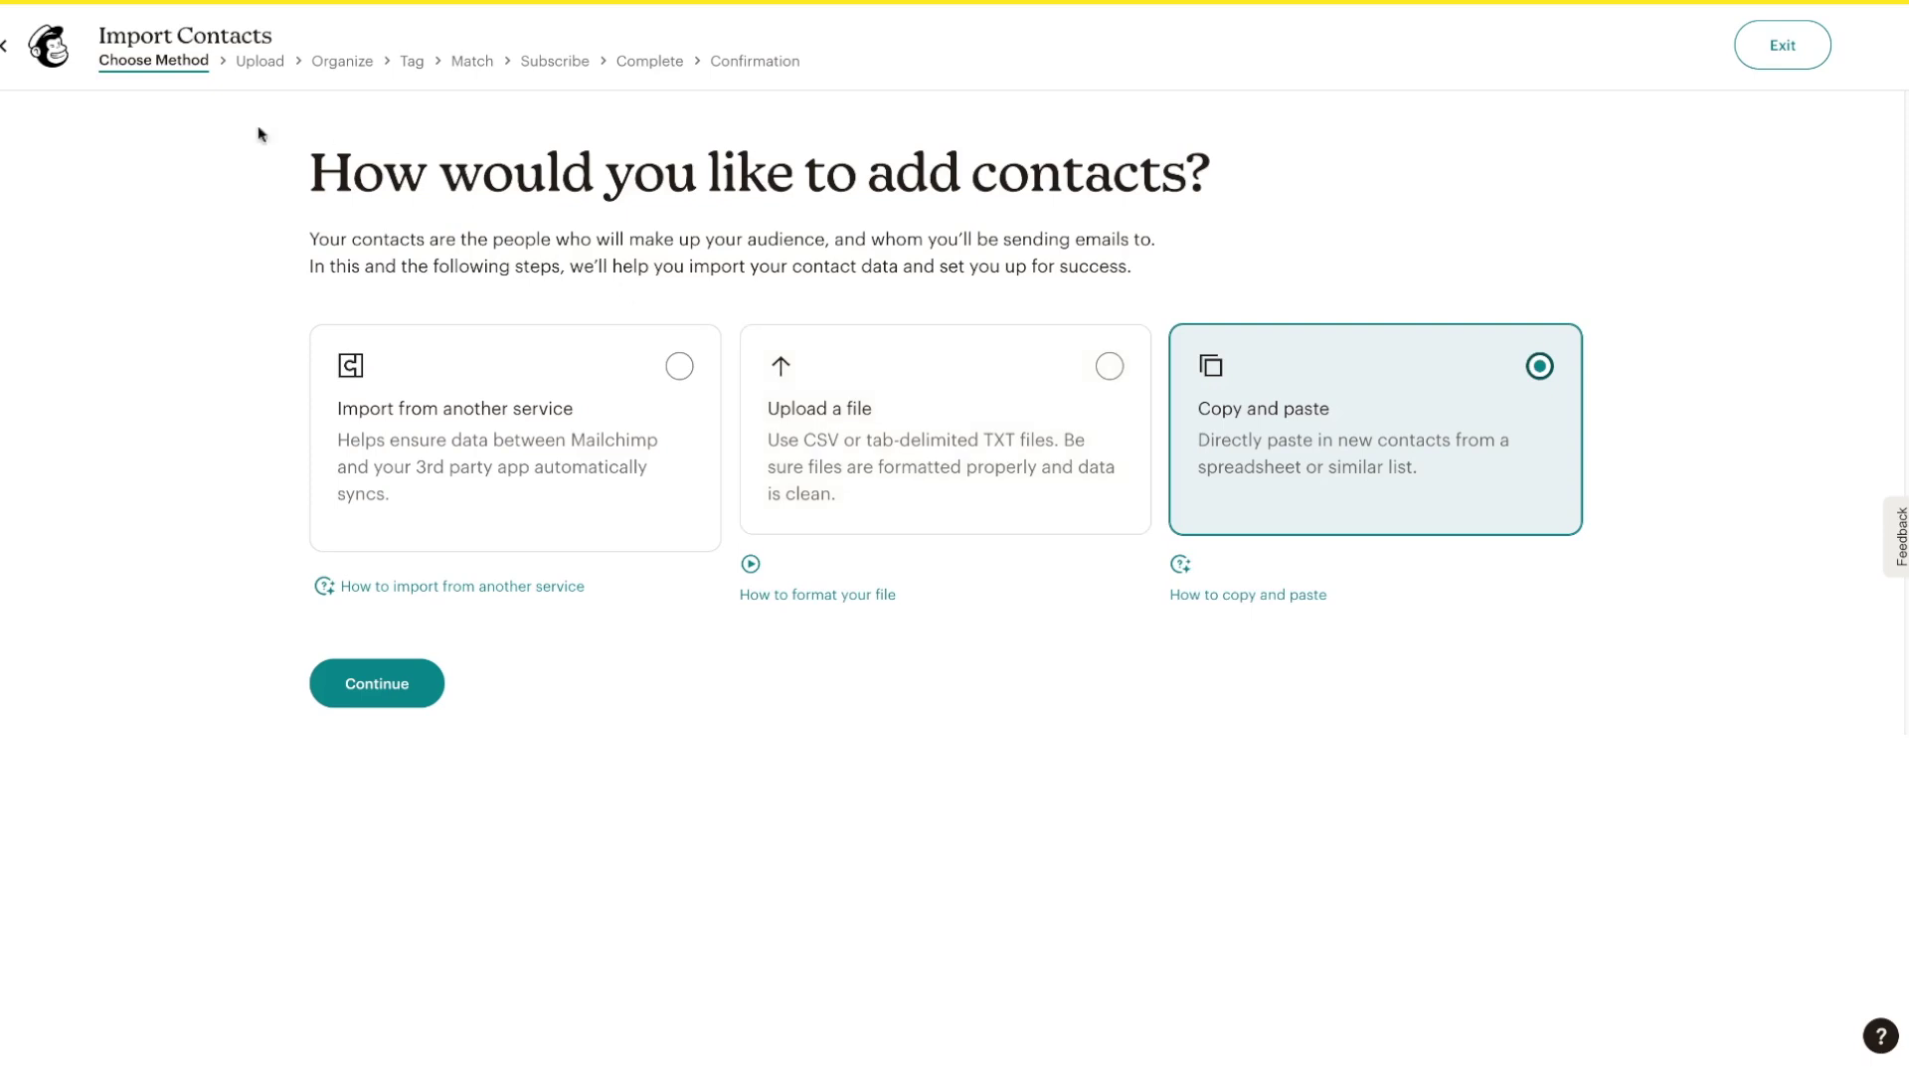
click(4, 45)
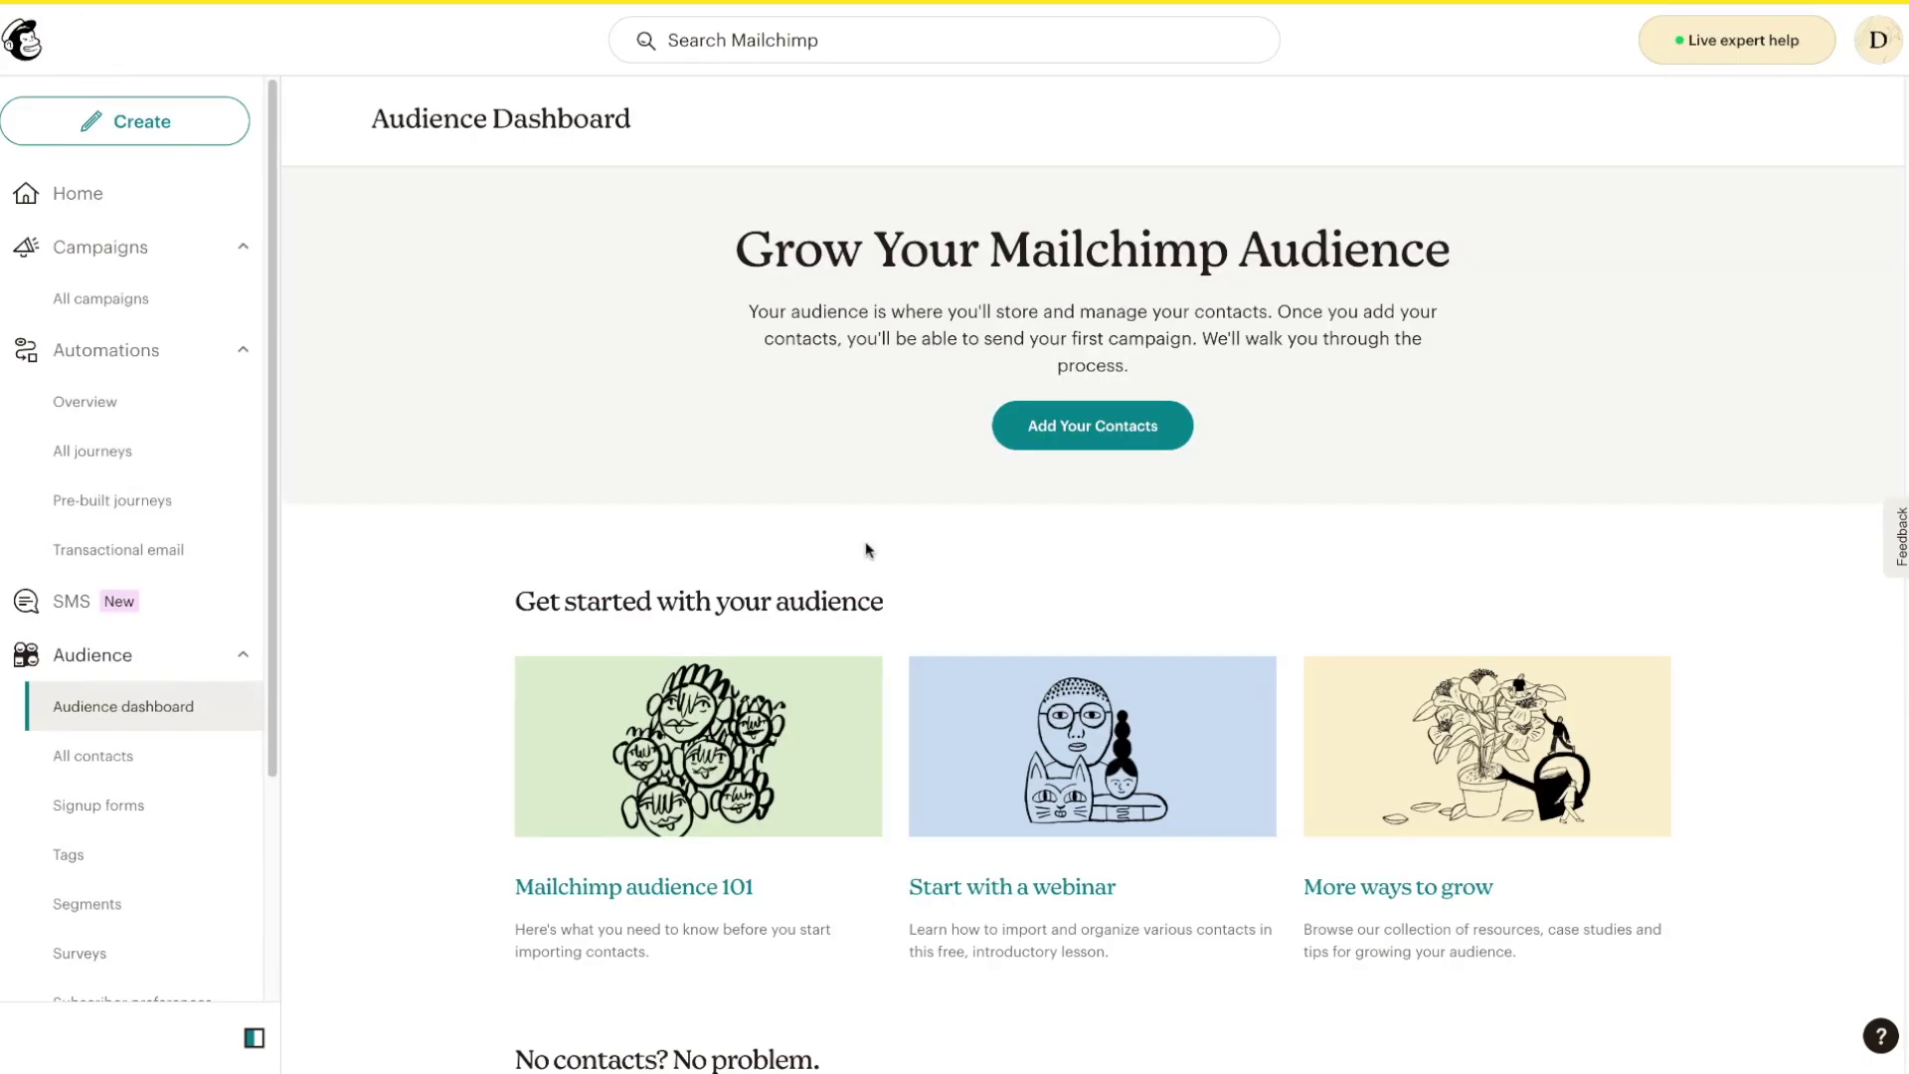
Look over the audience dashboard's resources and open the audience's signup forms
scroll(859, 654, down, 1)
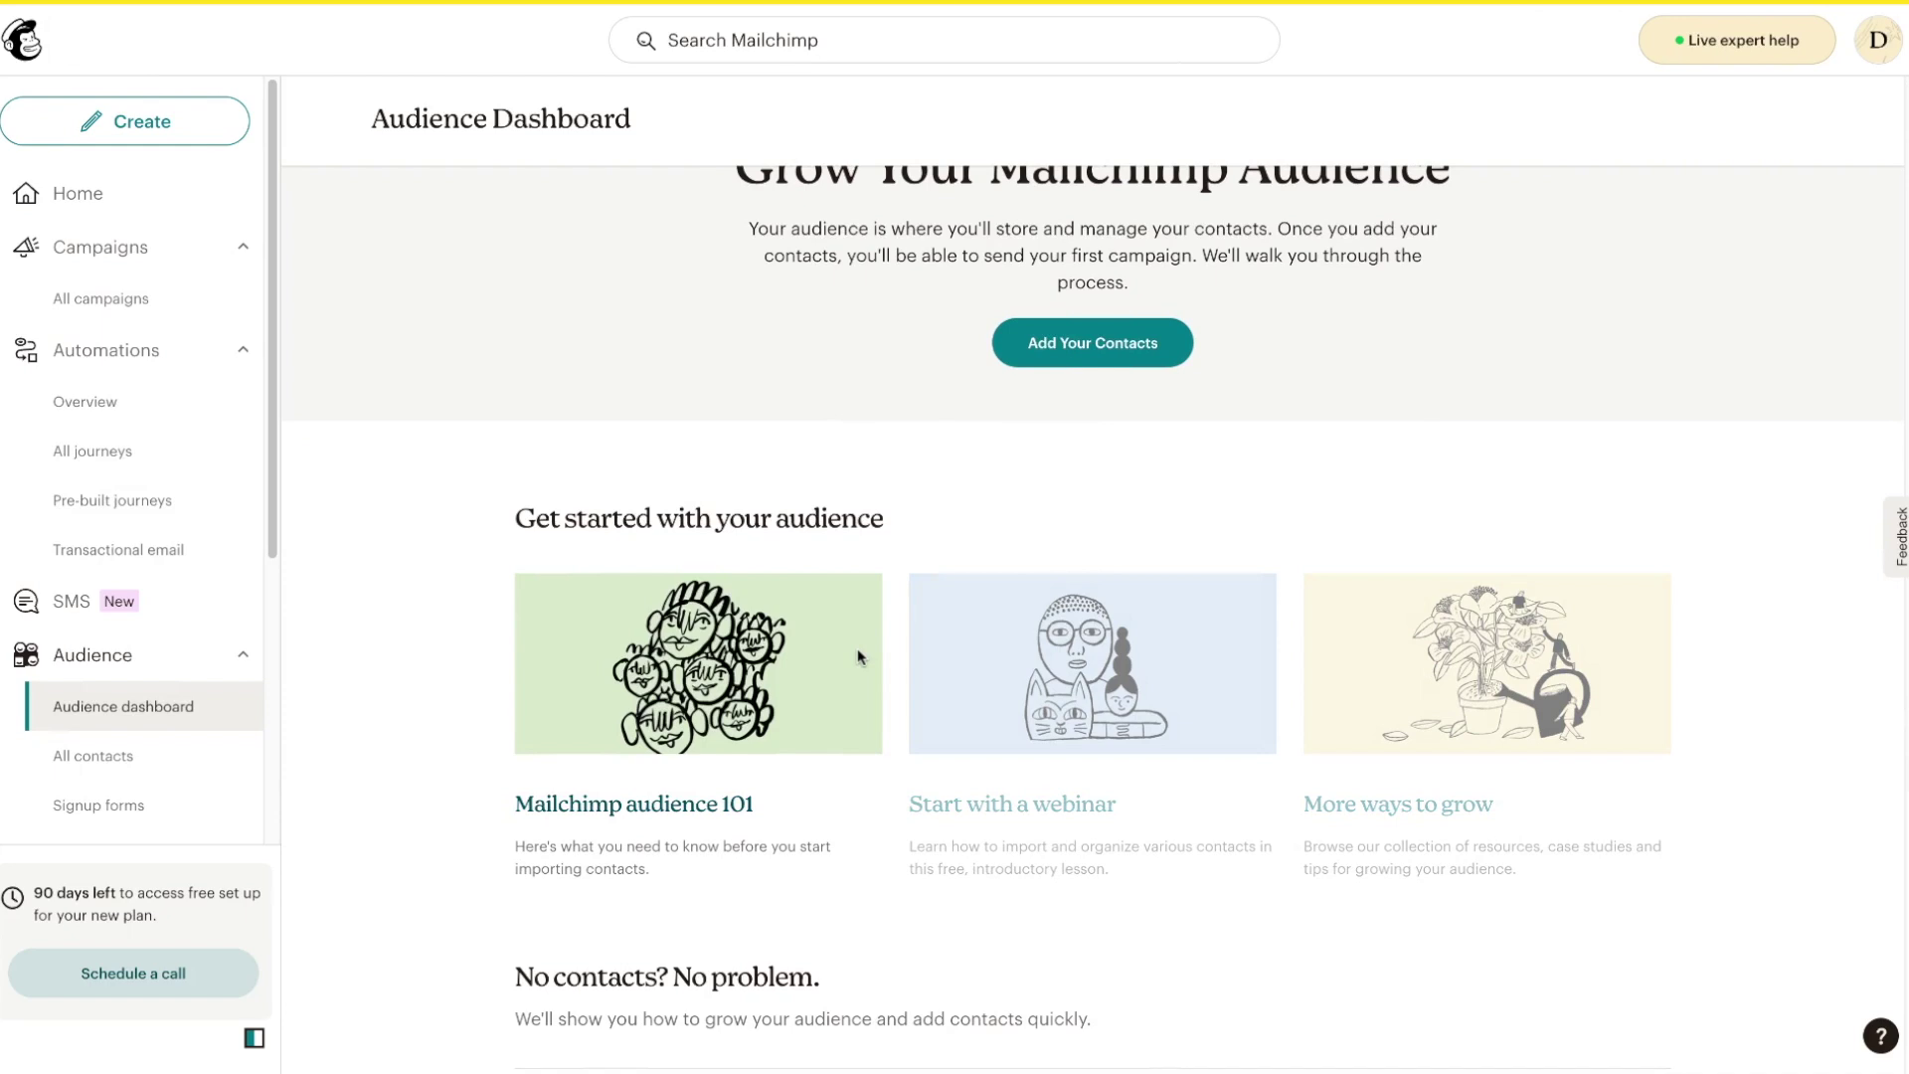
scroll(556, 706, down, 1)
scroll(247, 753, down, 3)
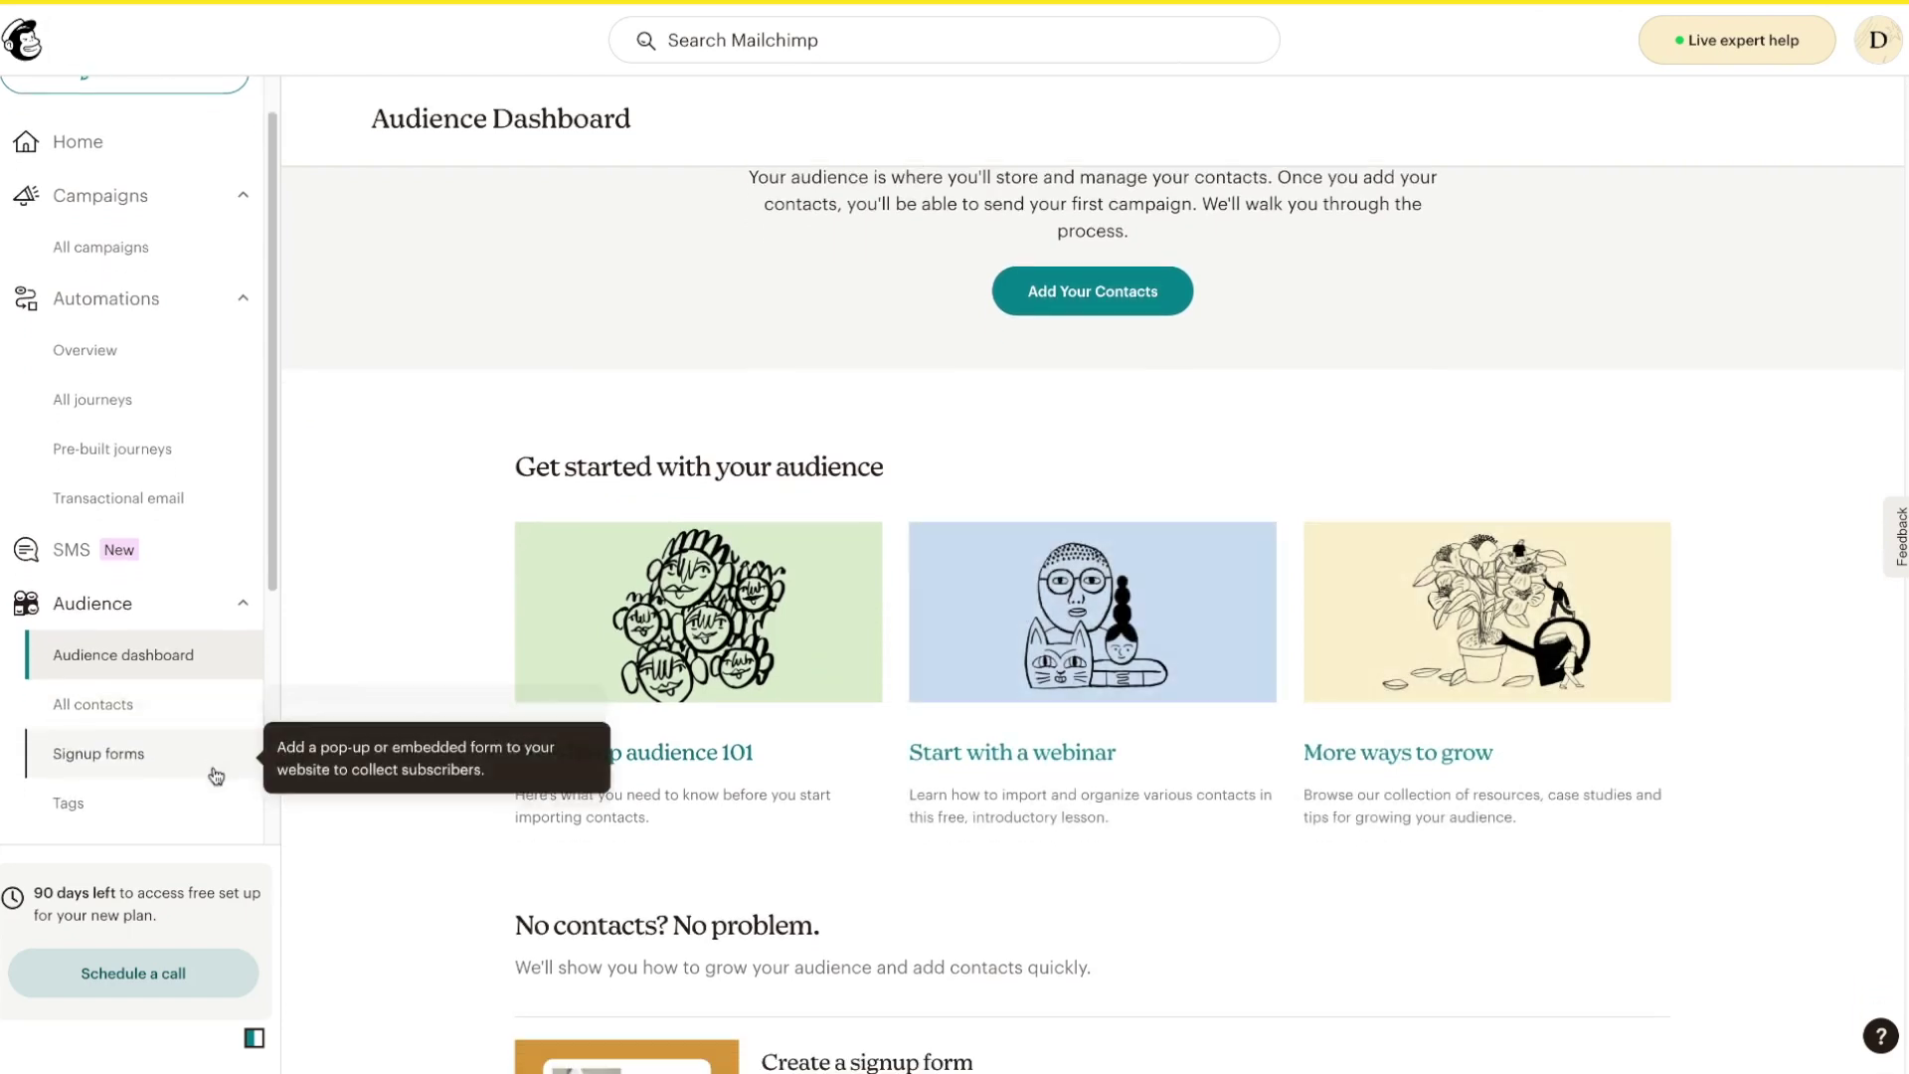
click(124, 647)
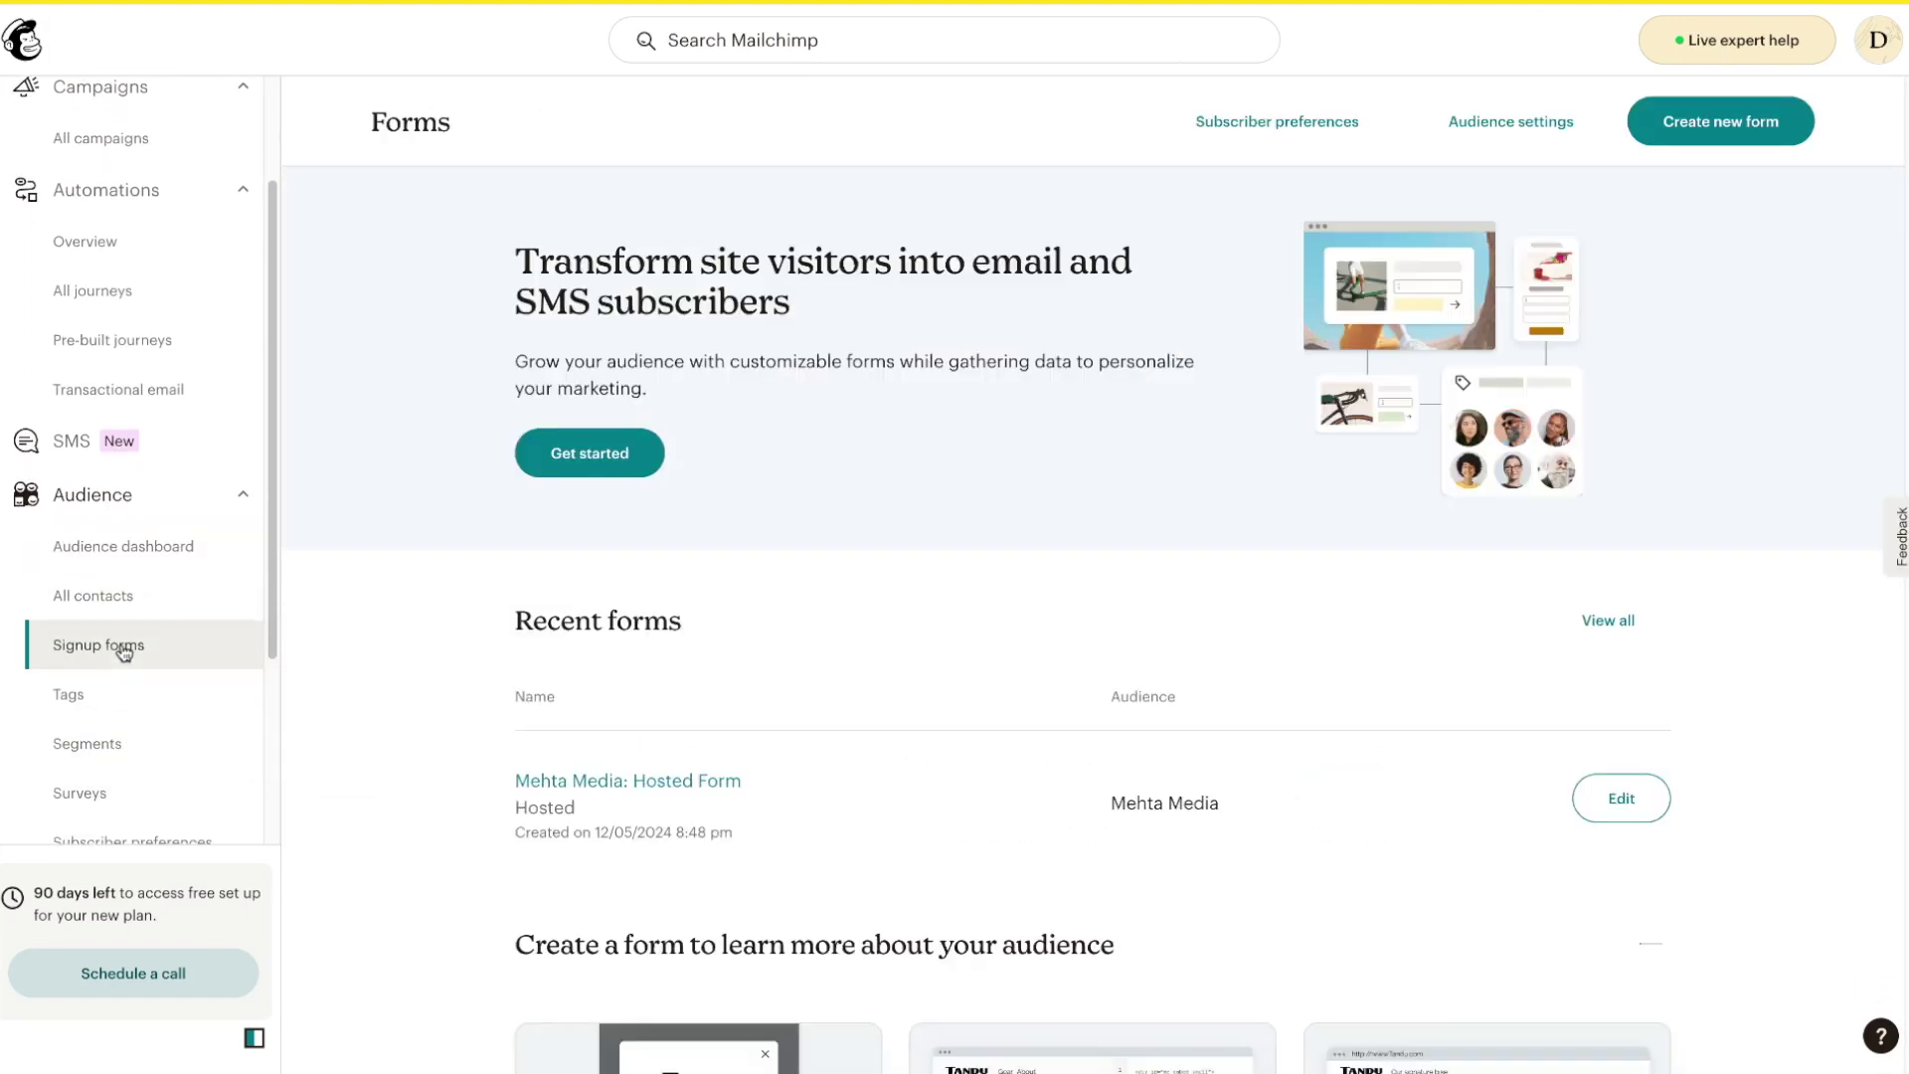
Begin a signup landing page named "test landing page" for the Mehta Media audience
scroll(885, 702, down, 3)
scroll(885, 700, down, 3)
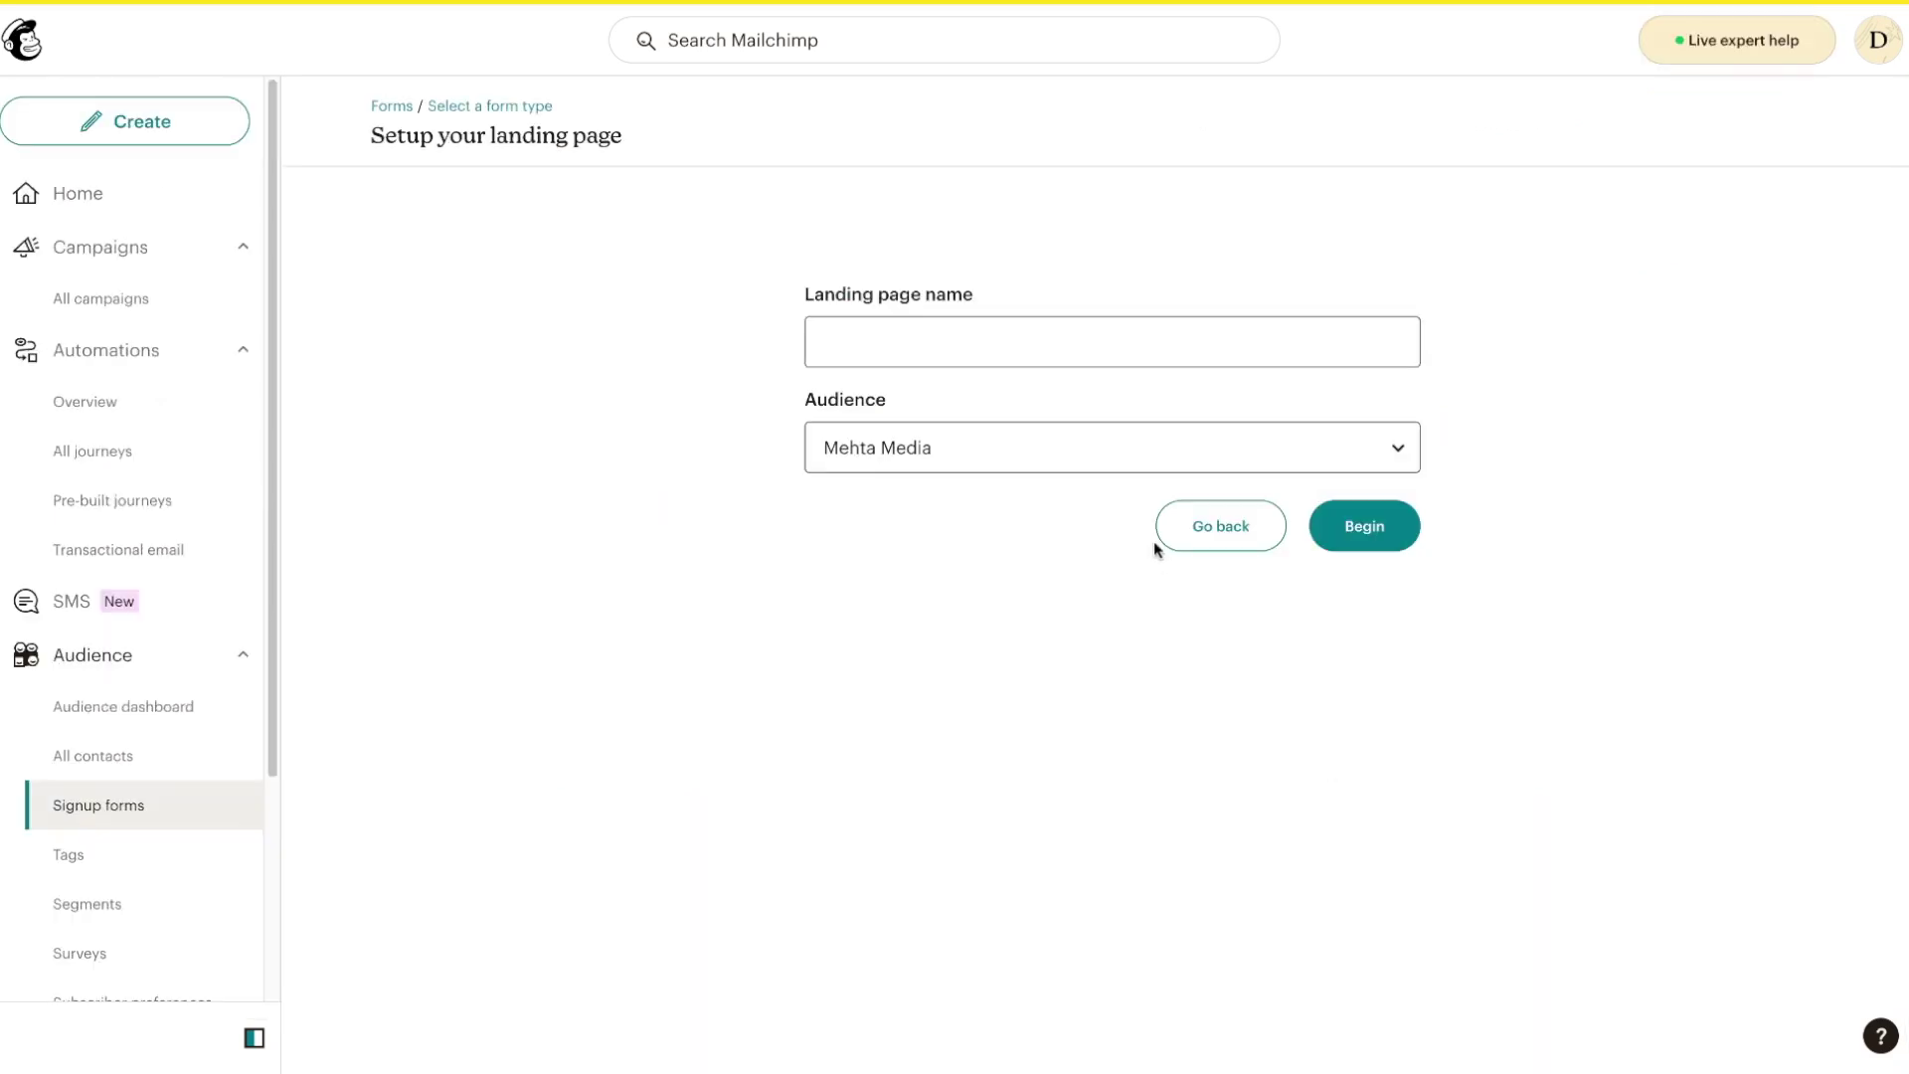
click(950, 329)
text(test landing page)
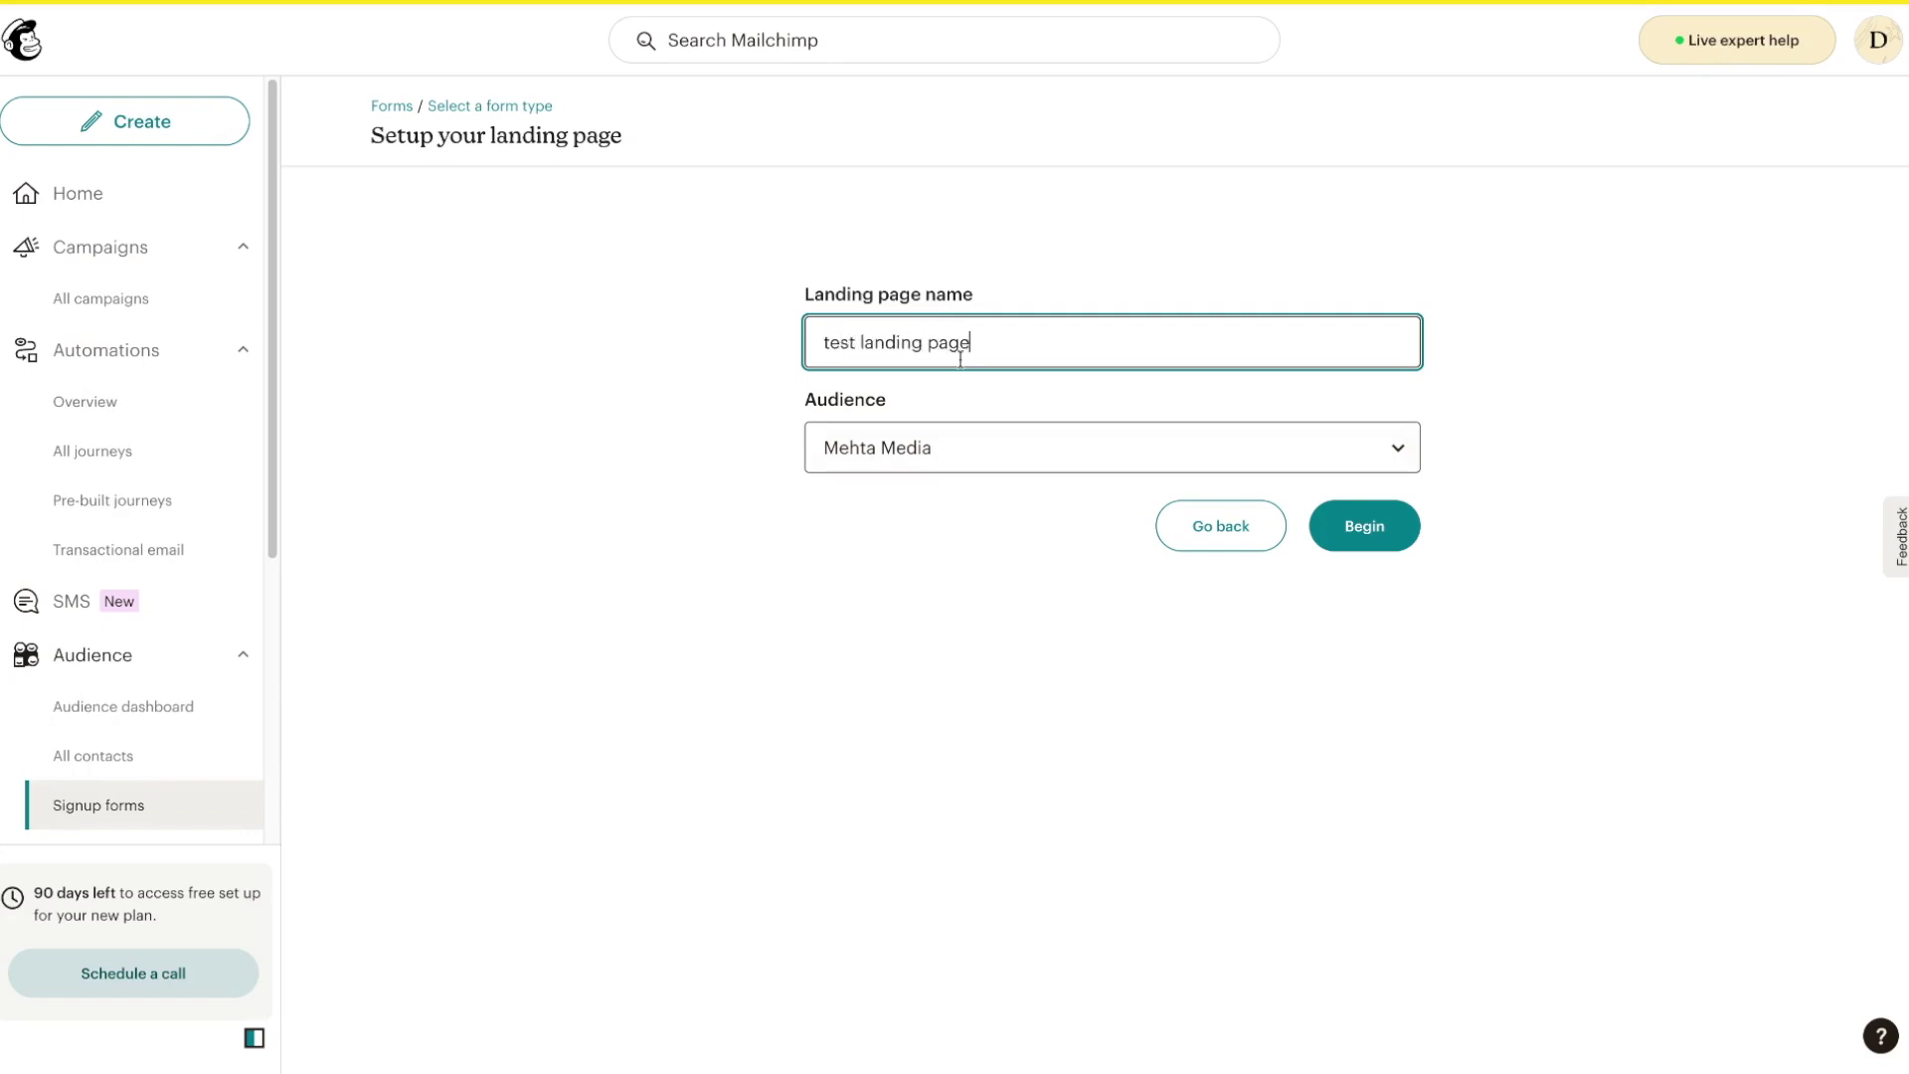
click(1331, 527)
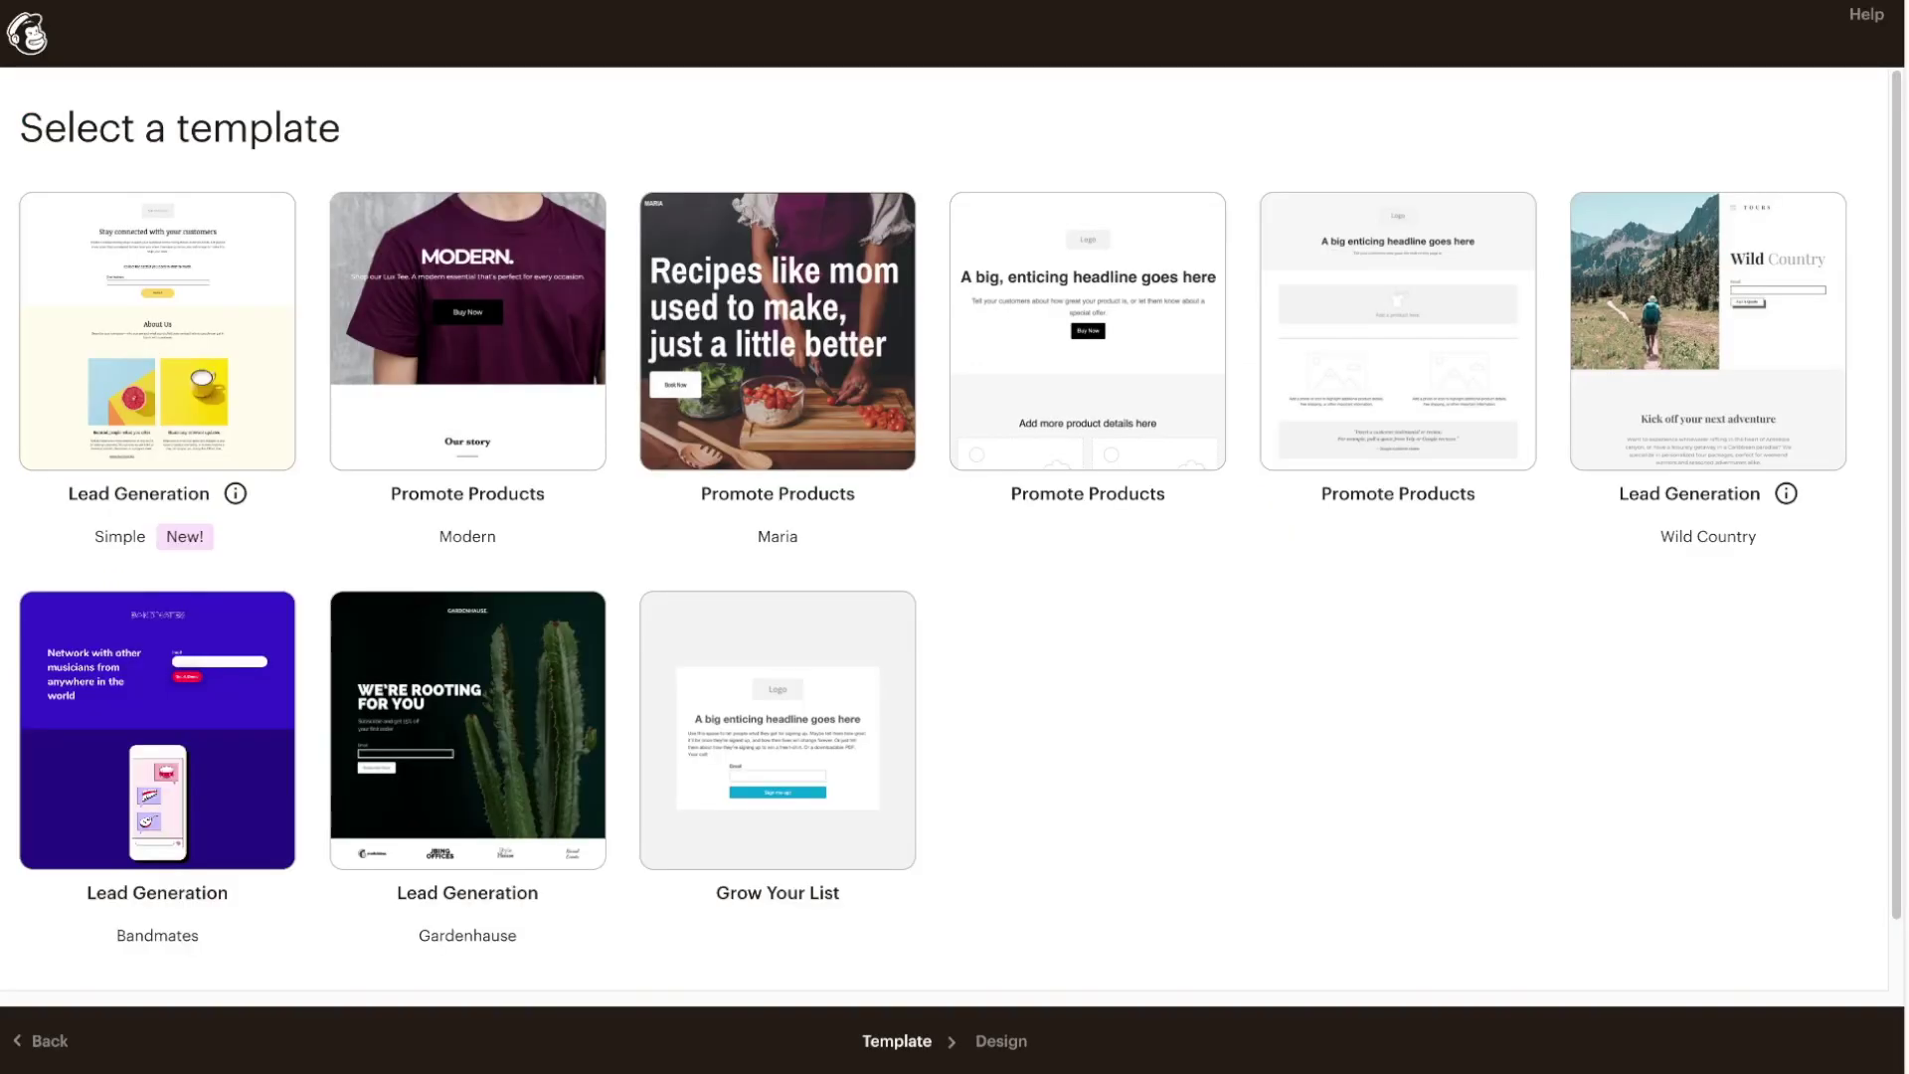
Design the landing page from the Wild Country template with an added Text block, and review the draft's settings without publishing
click(1721, 426)
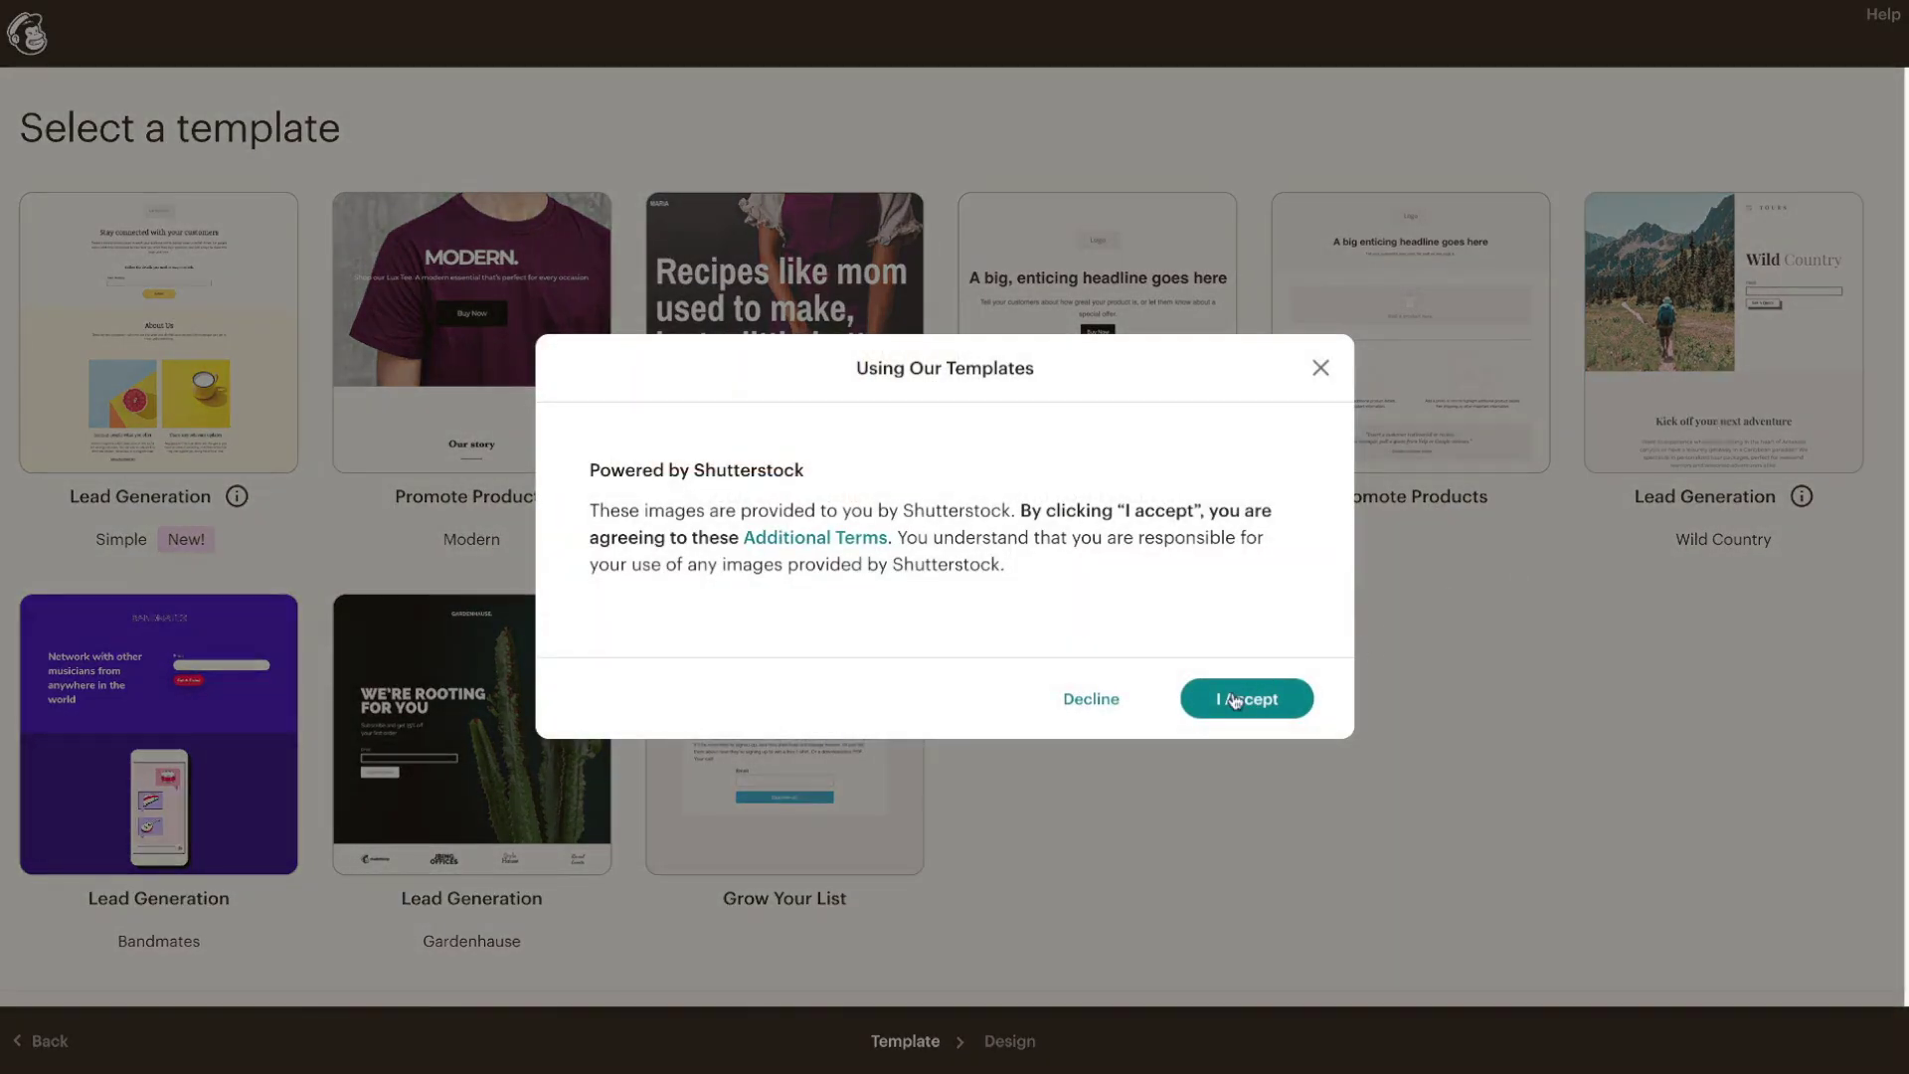
click(1235, 701)
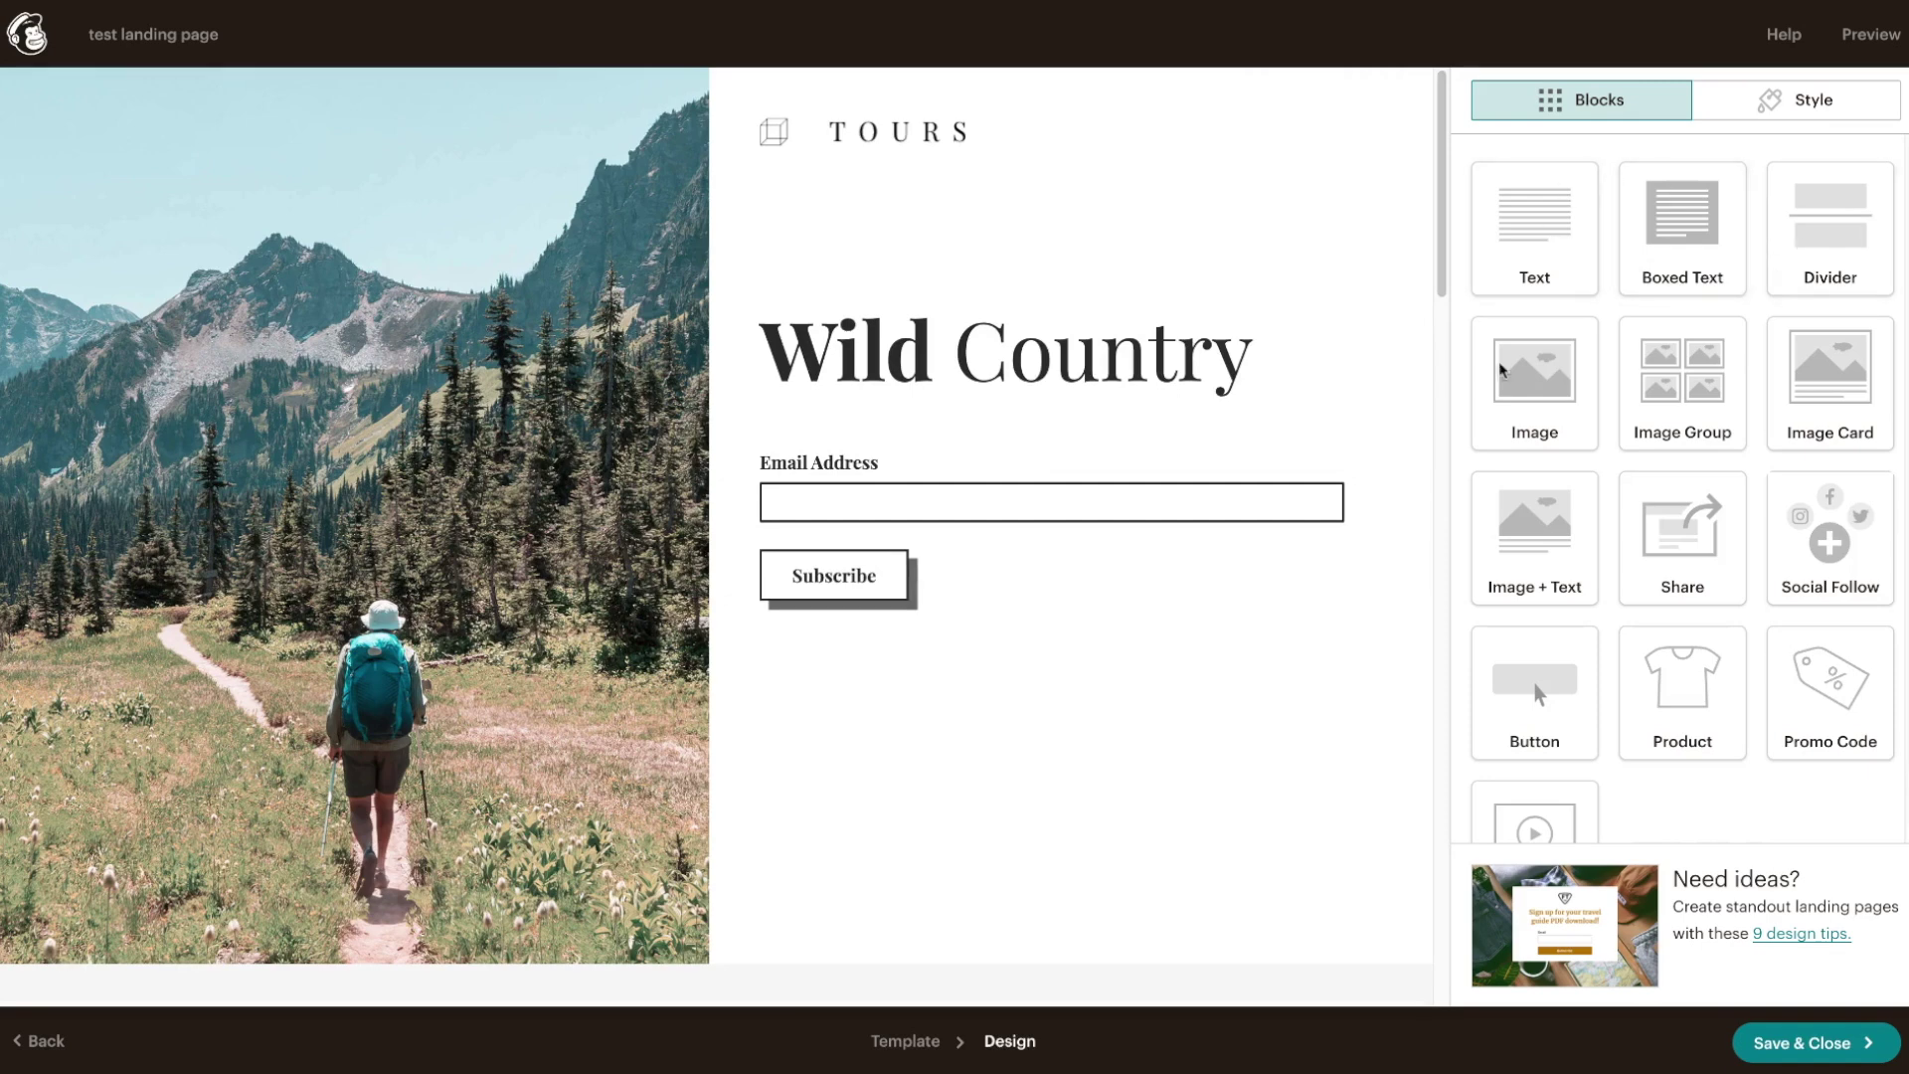
drag(1538, 262, 1259, 589)
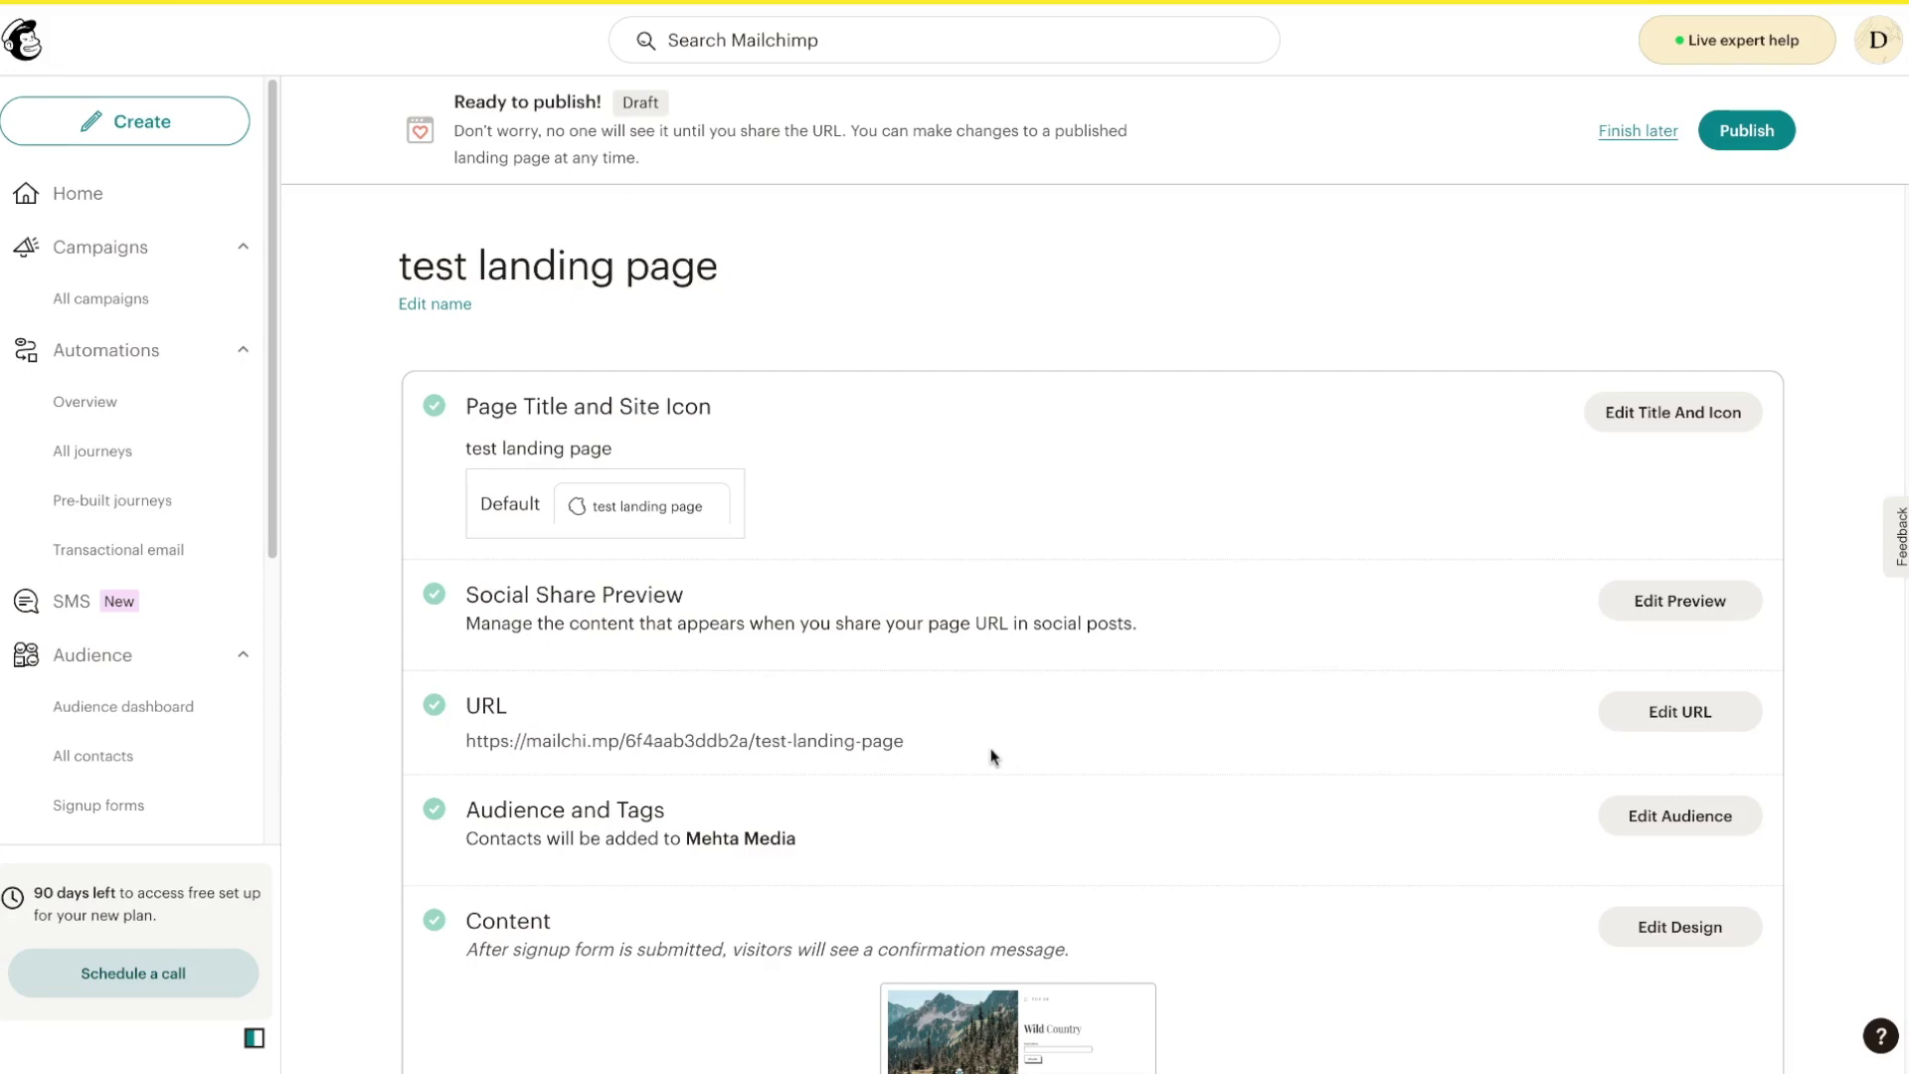
scroll(991, 757, down, 1)
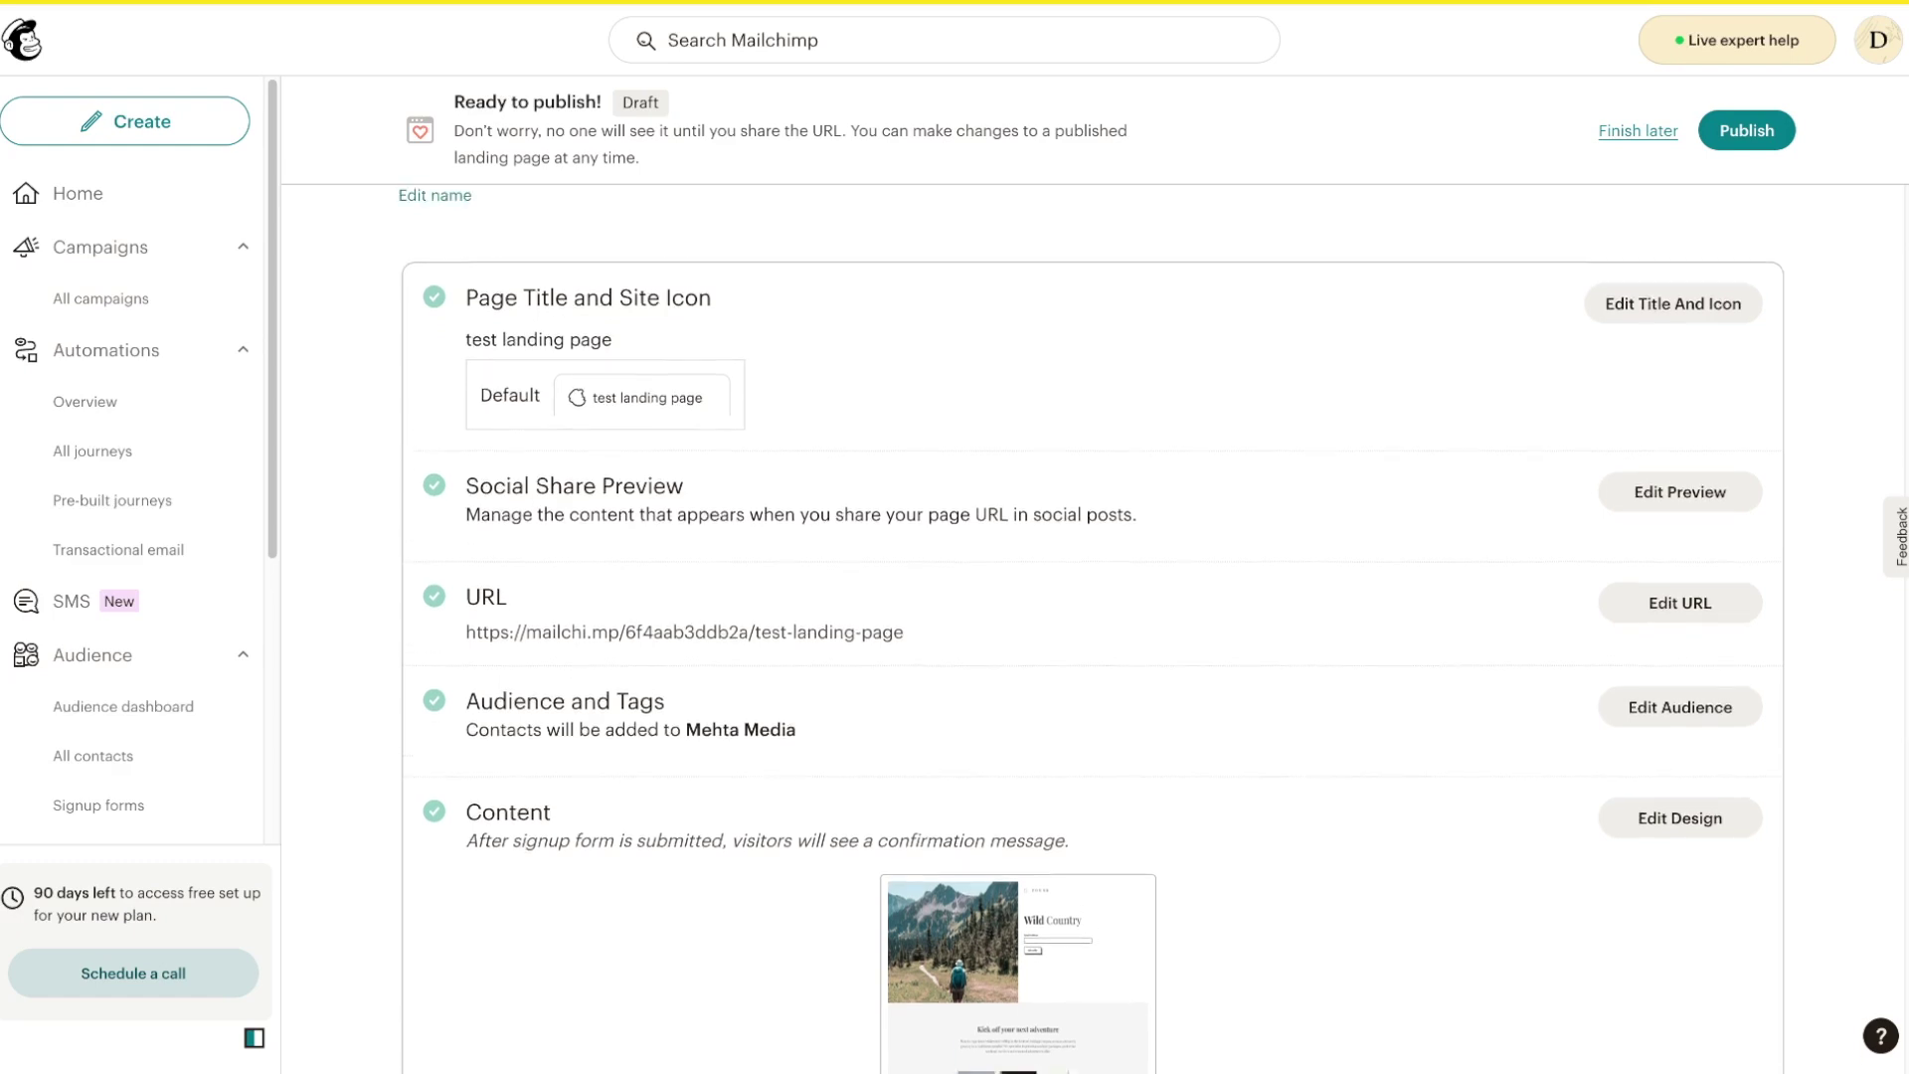
scroll(1090, 627, up, 1)
scroll(1338, 294, down, 1)
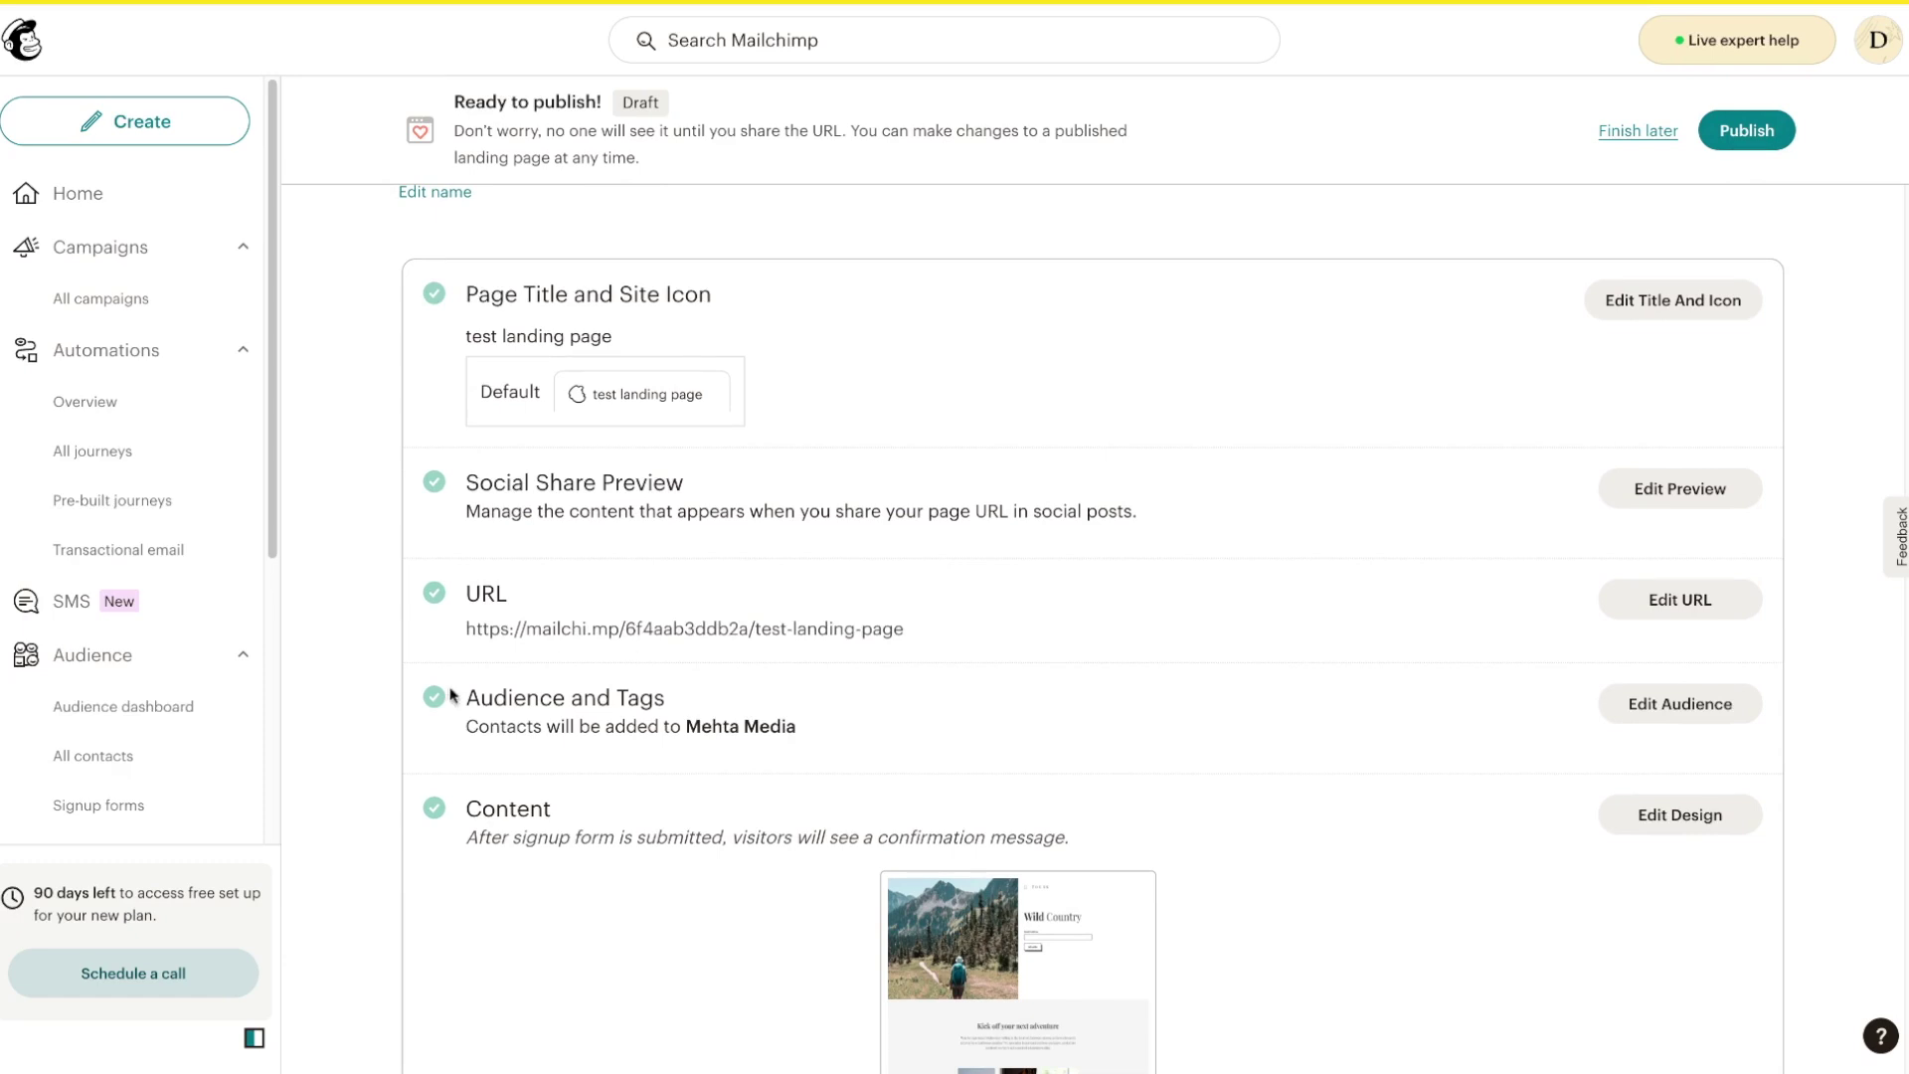
Create a segment of Mehta Media contacts filtered by Birthday, month is May
scroll(200, 755, down, 3)
scroll(204, 757, down, 1)
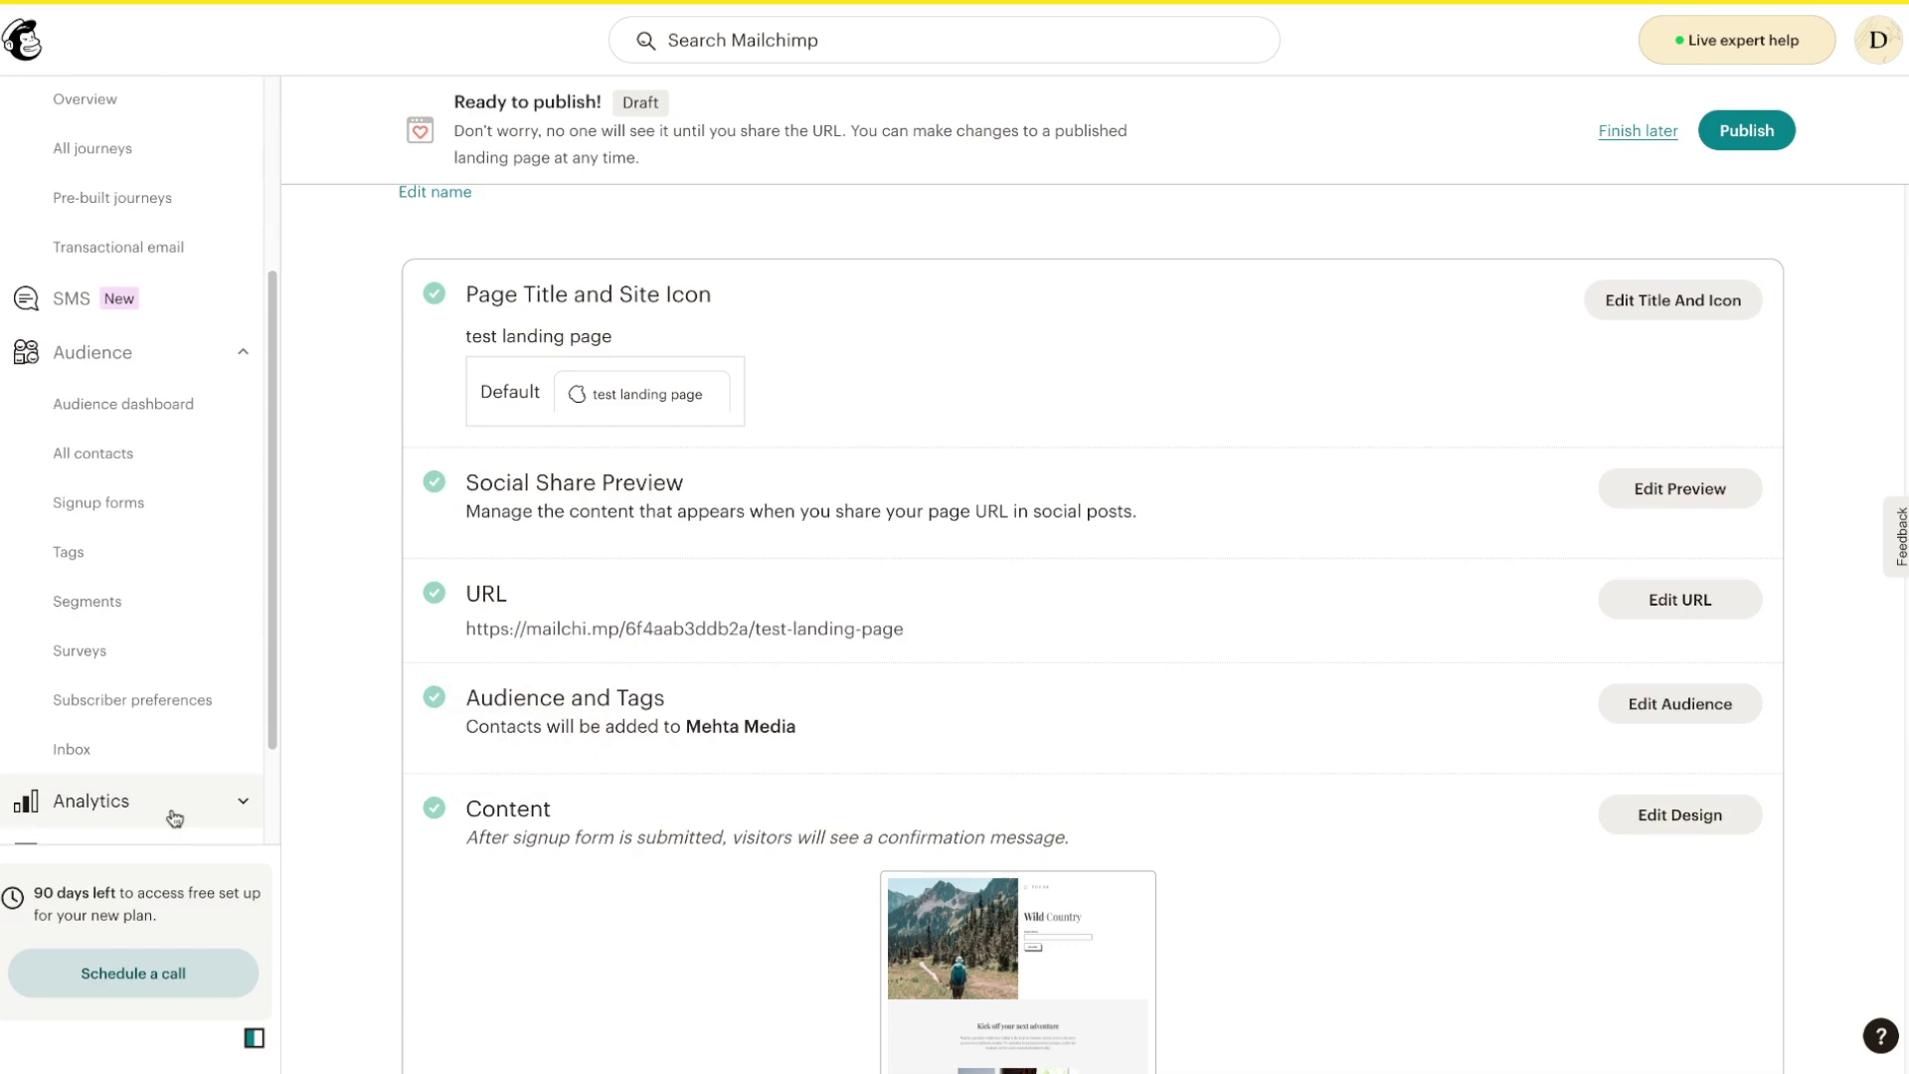
click(94, 609)
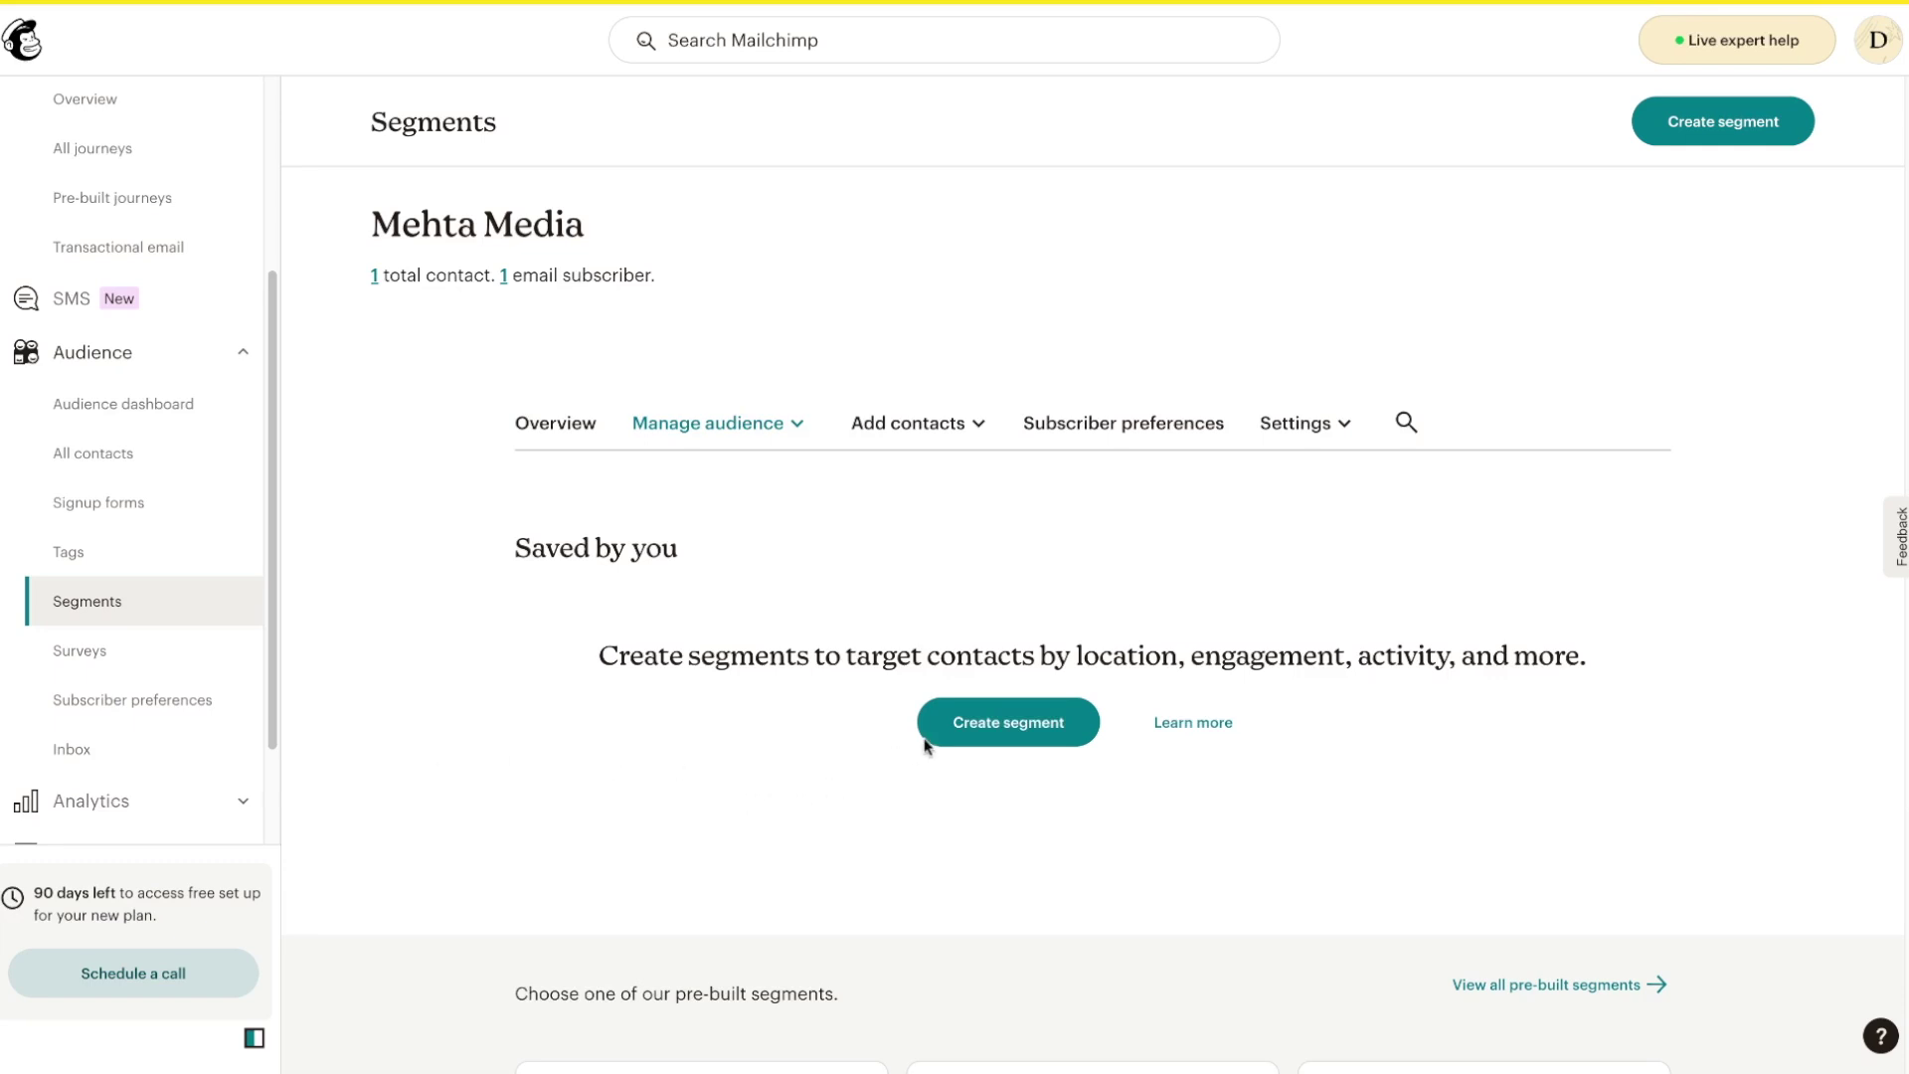
click(956, 731)
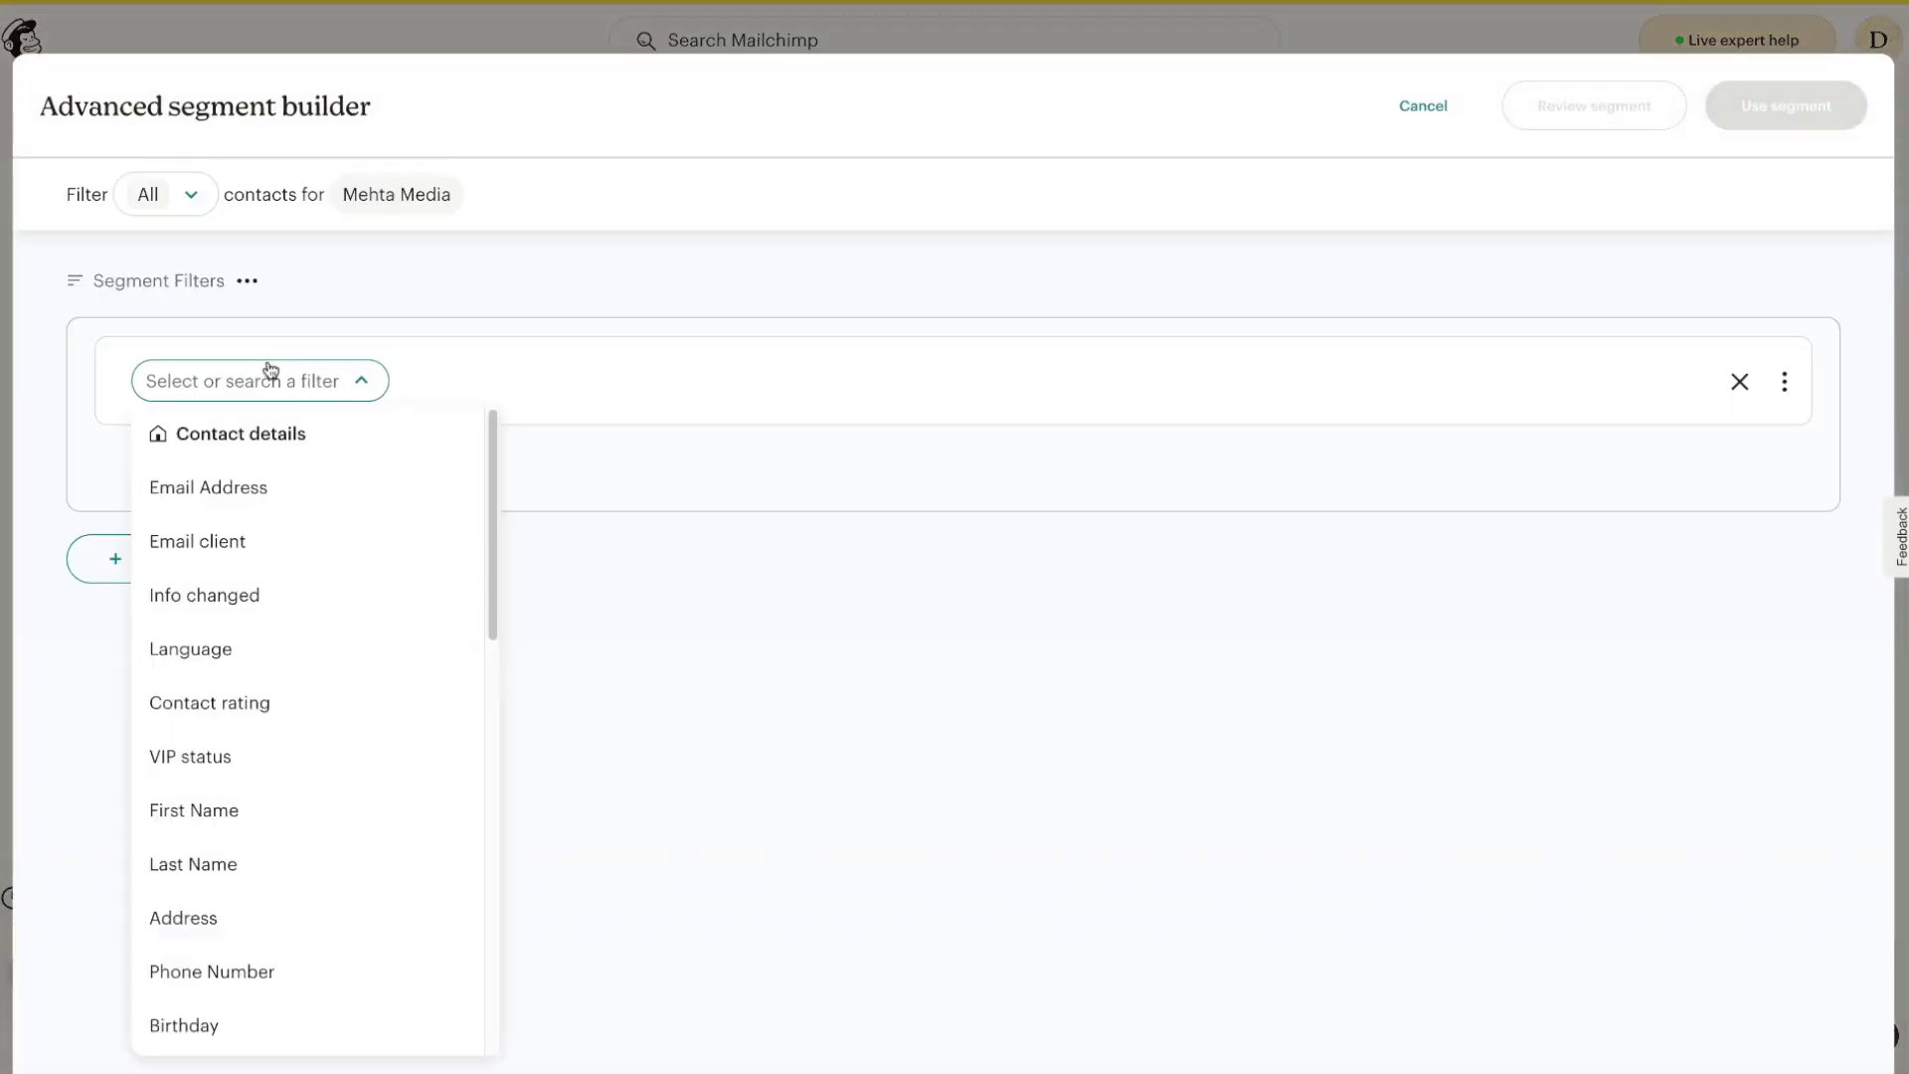
click(297, 1025)
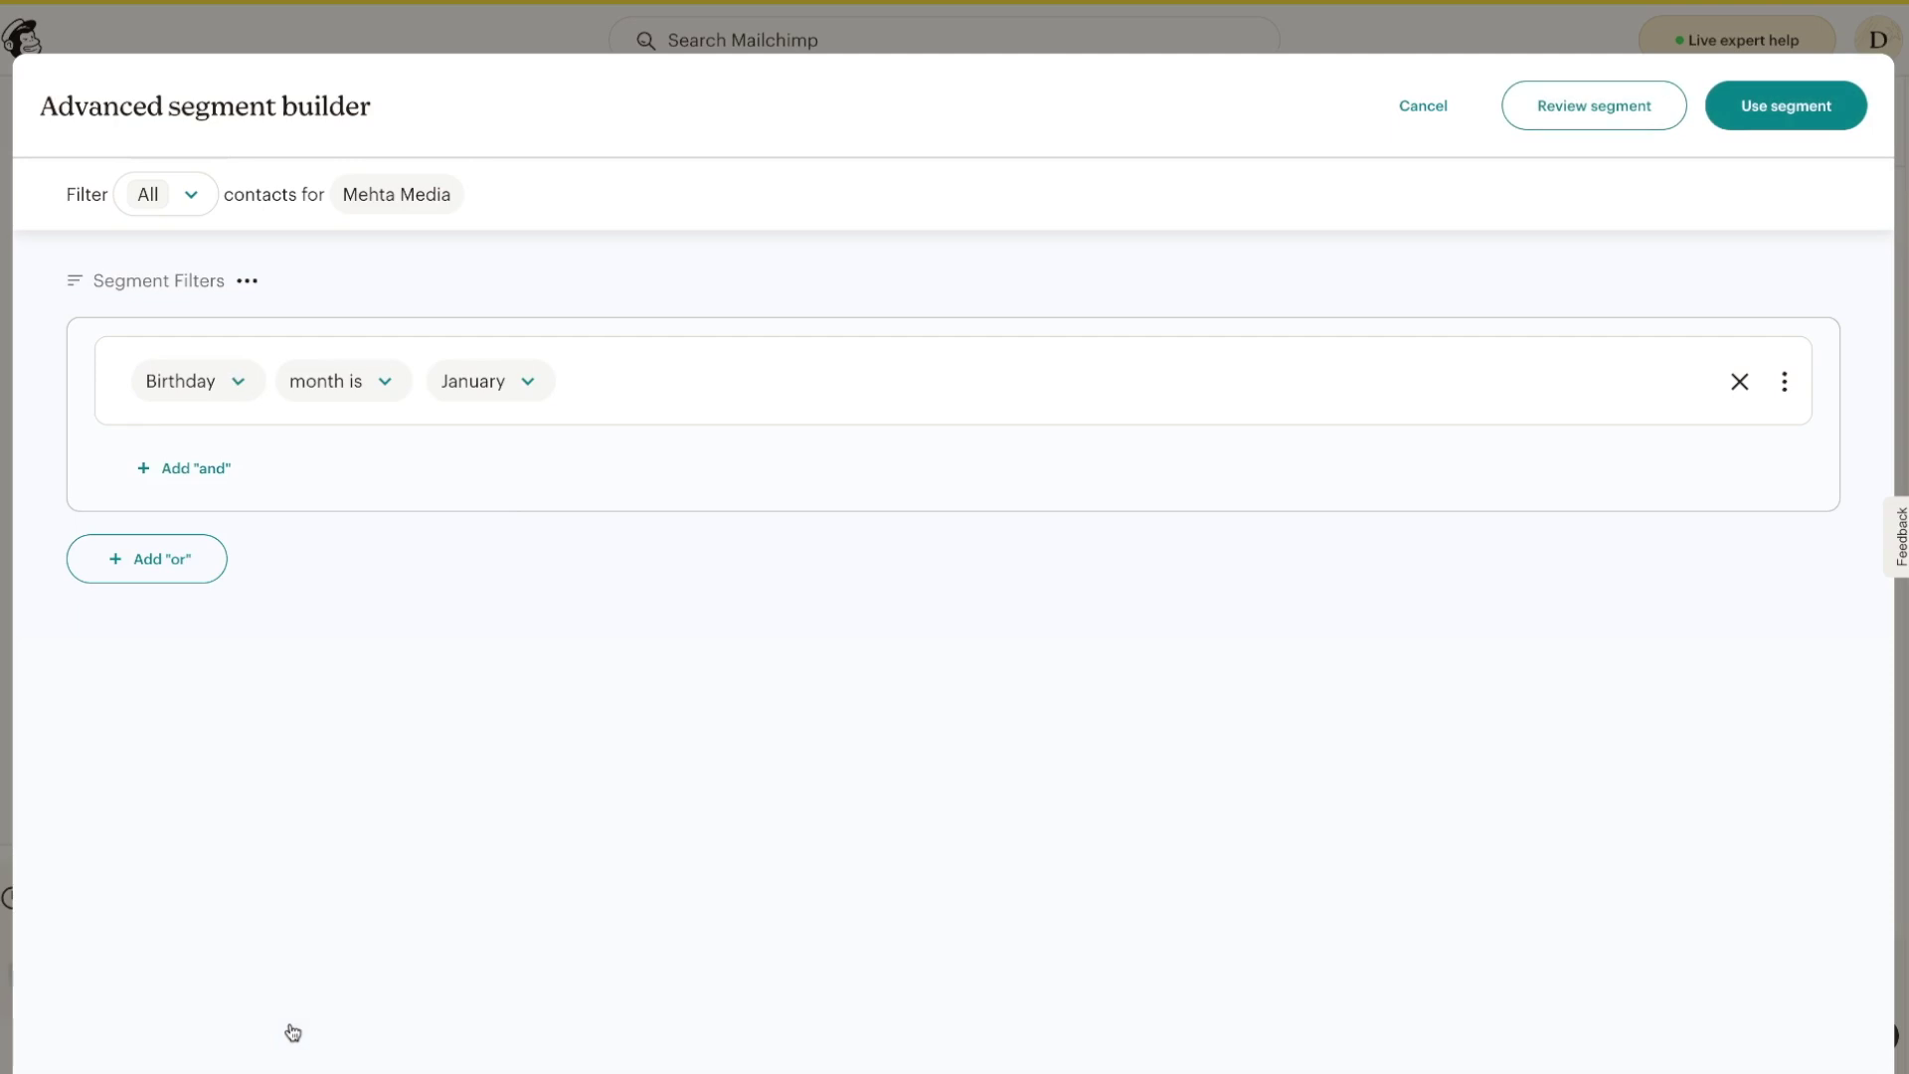
click(497, 392)
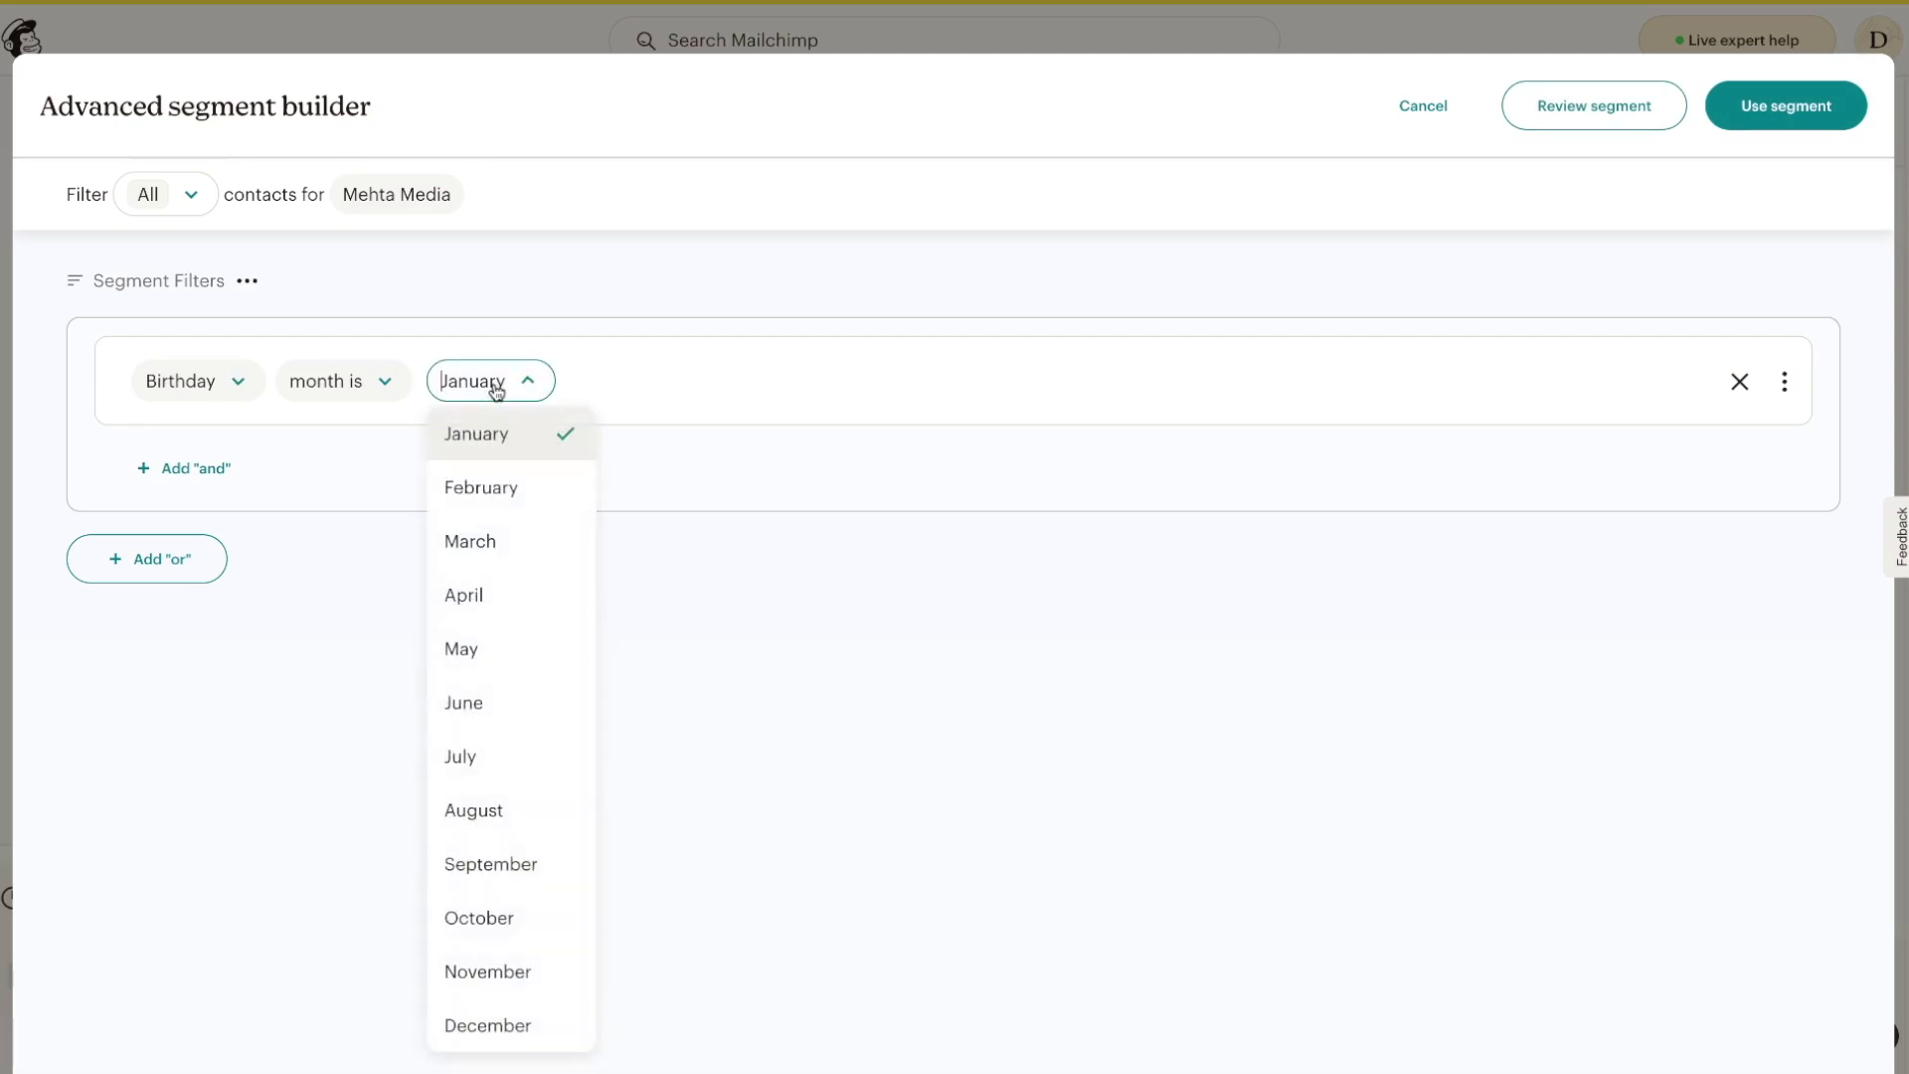
click(488, 666)
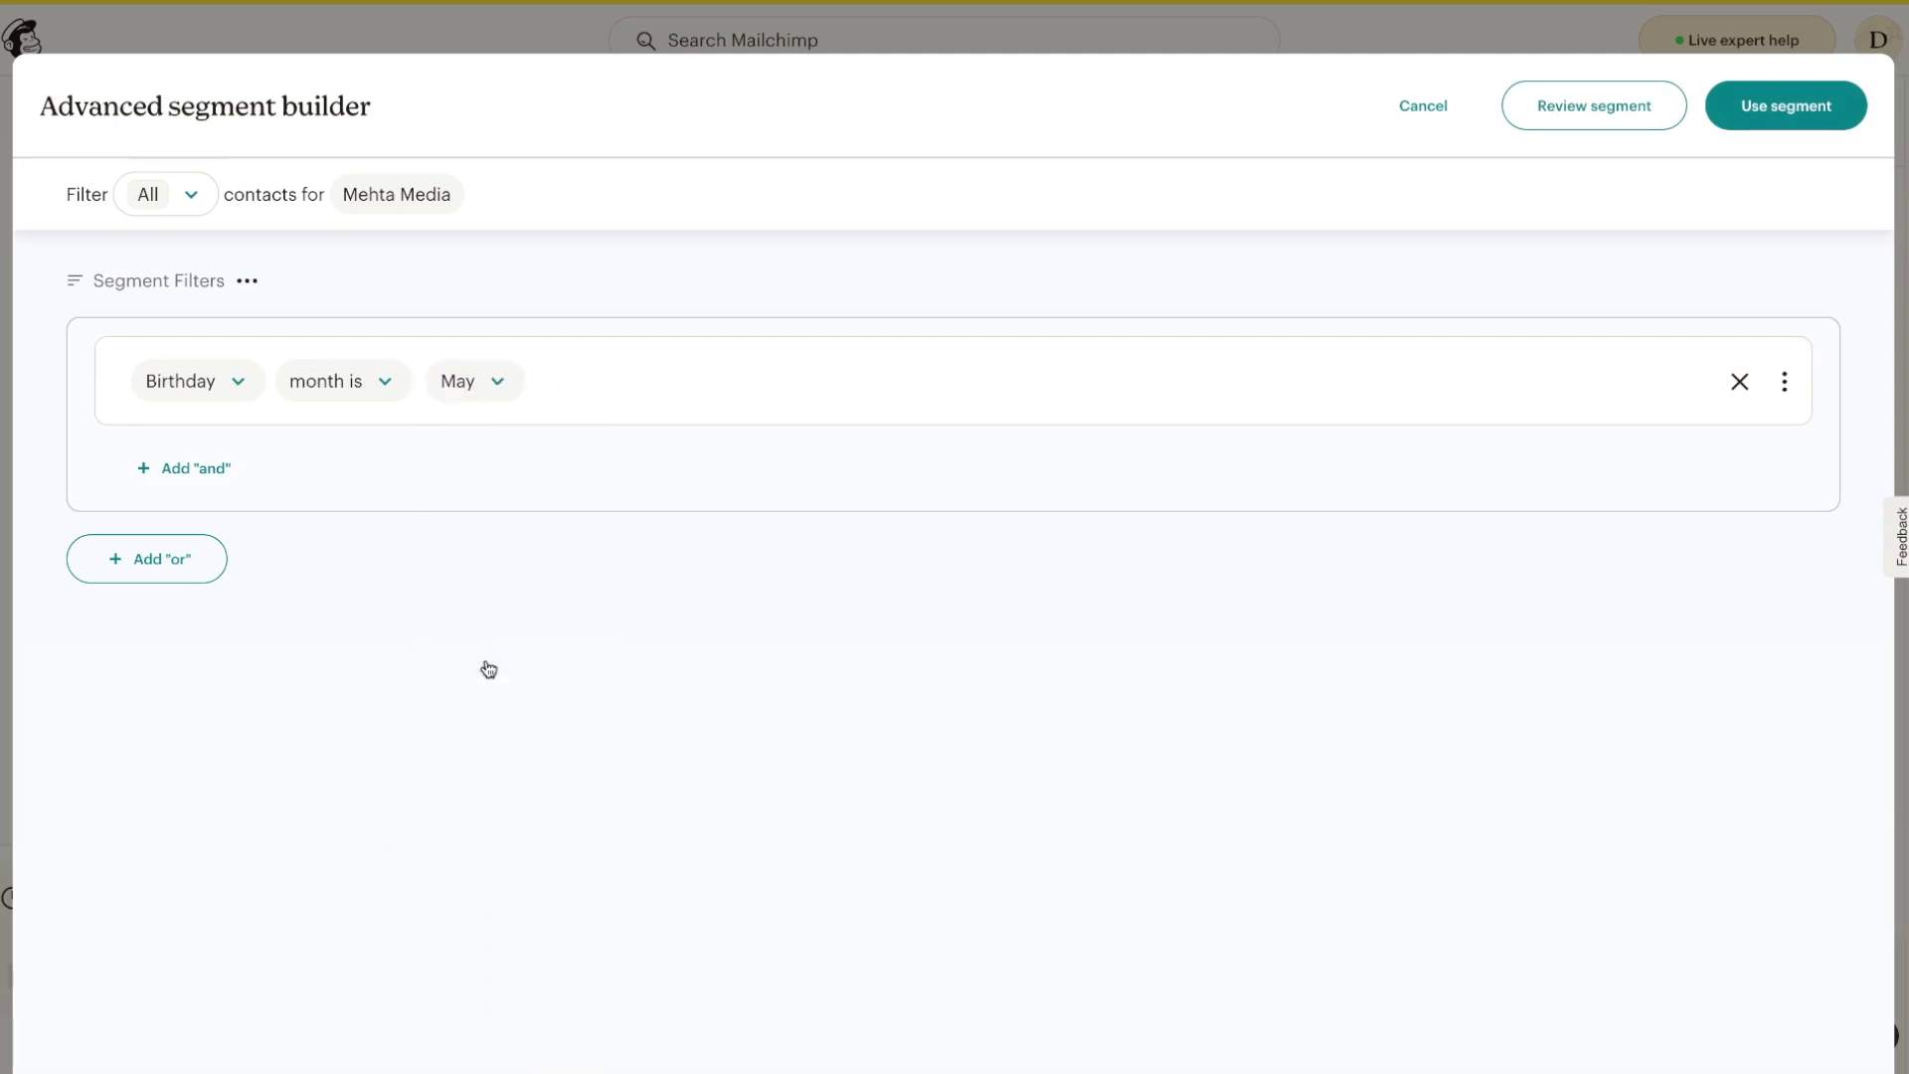
Save the birthday segment under the name "may contacts birthday"
click(1805, 128)
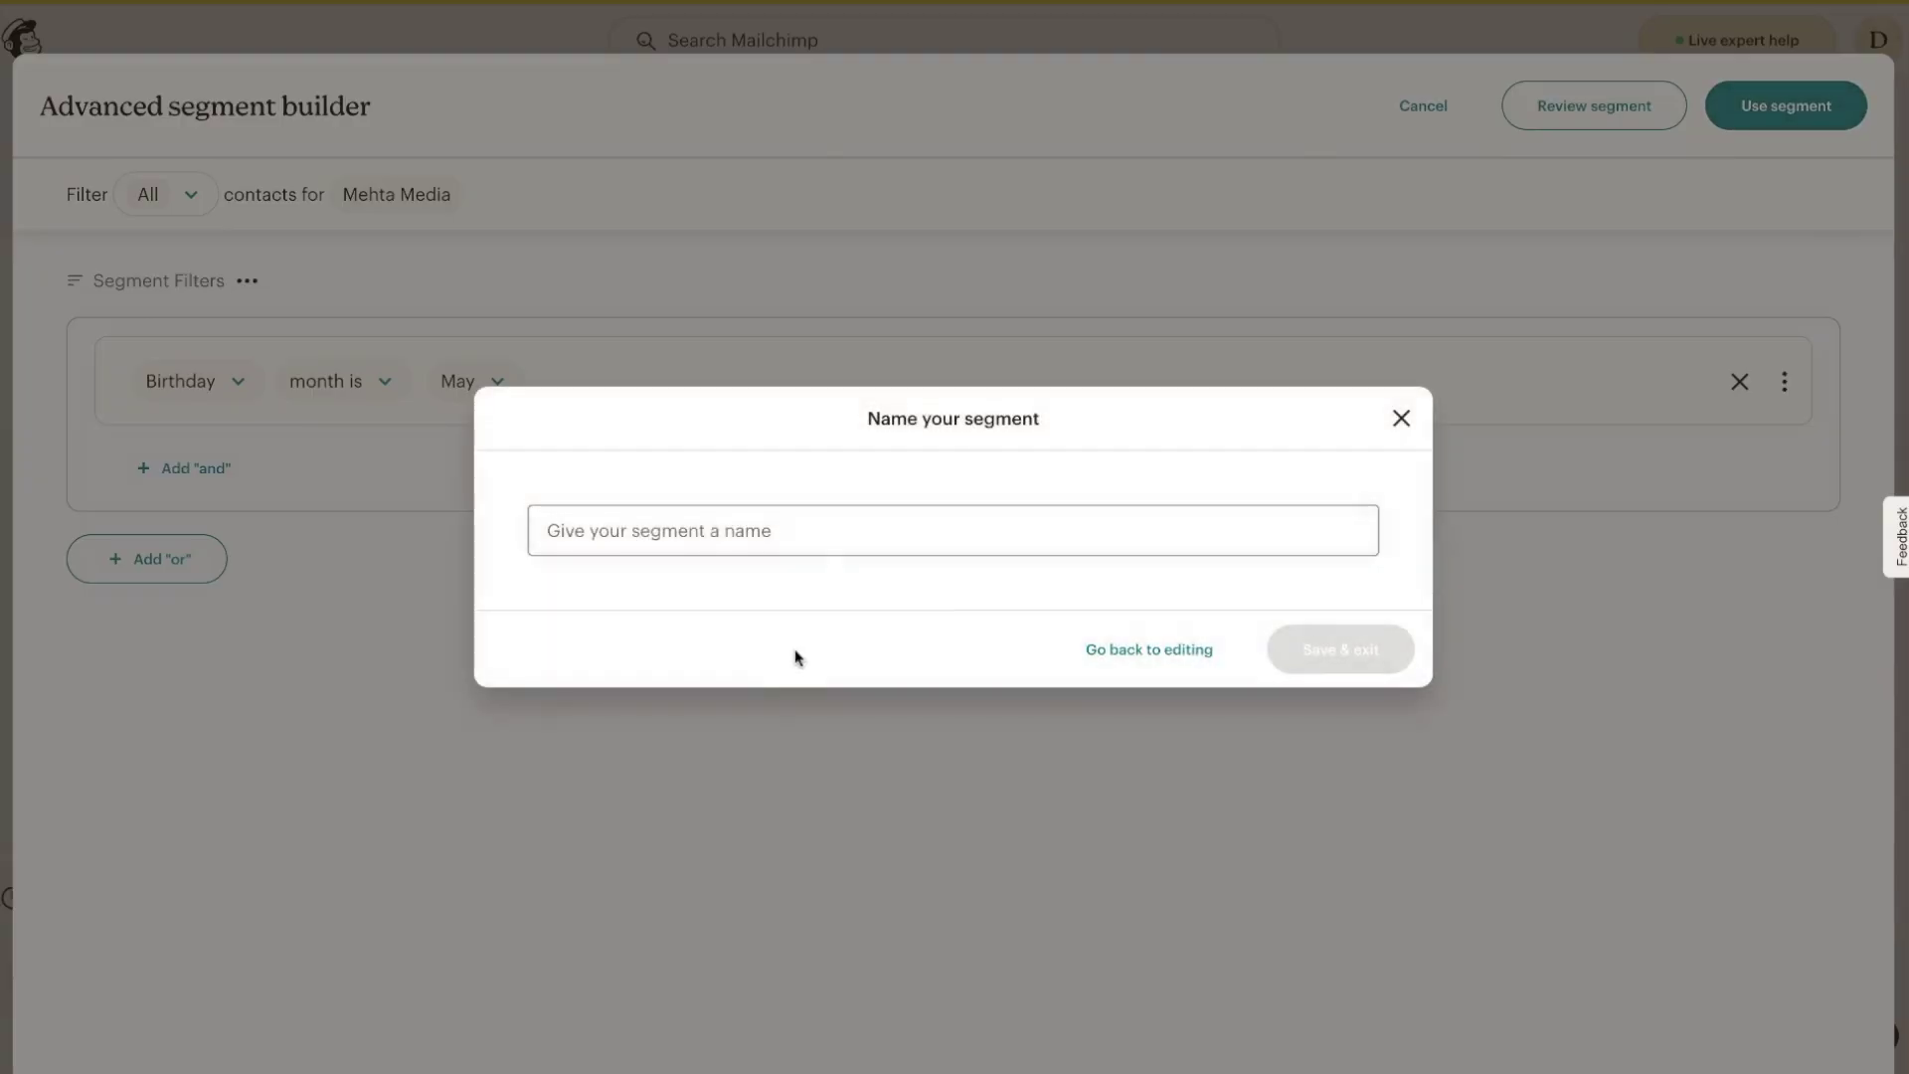
click(811, 534)
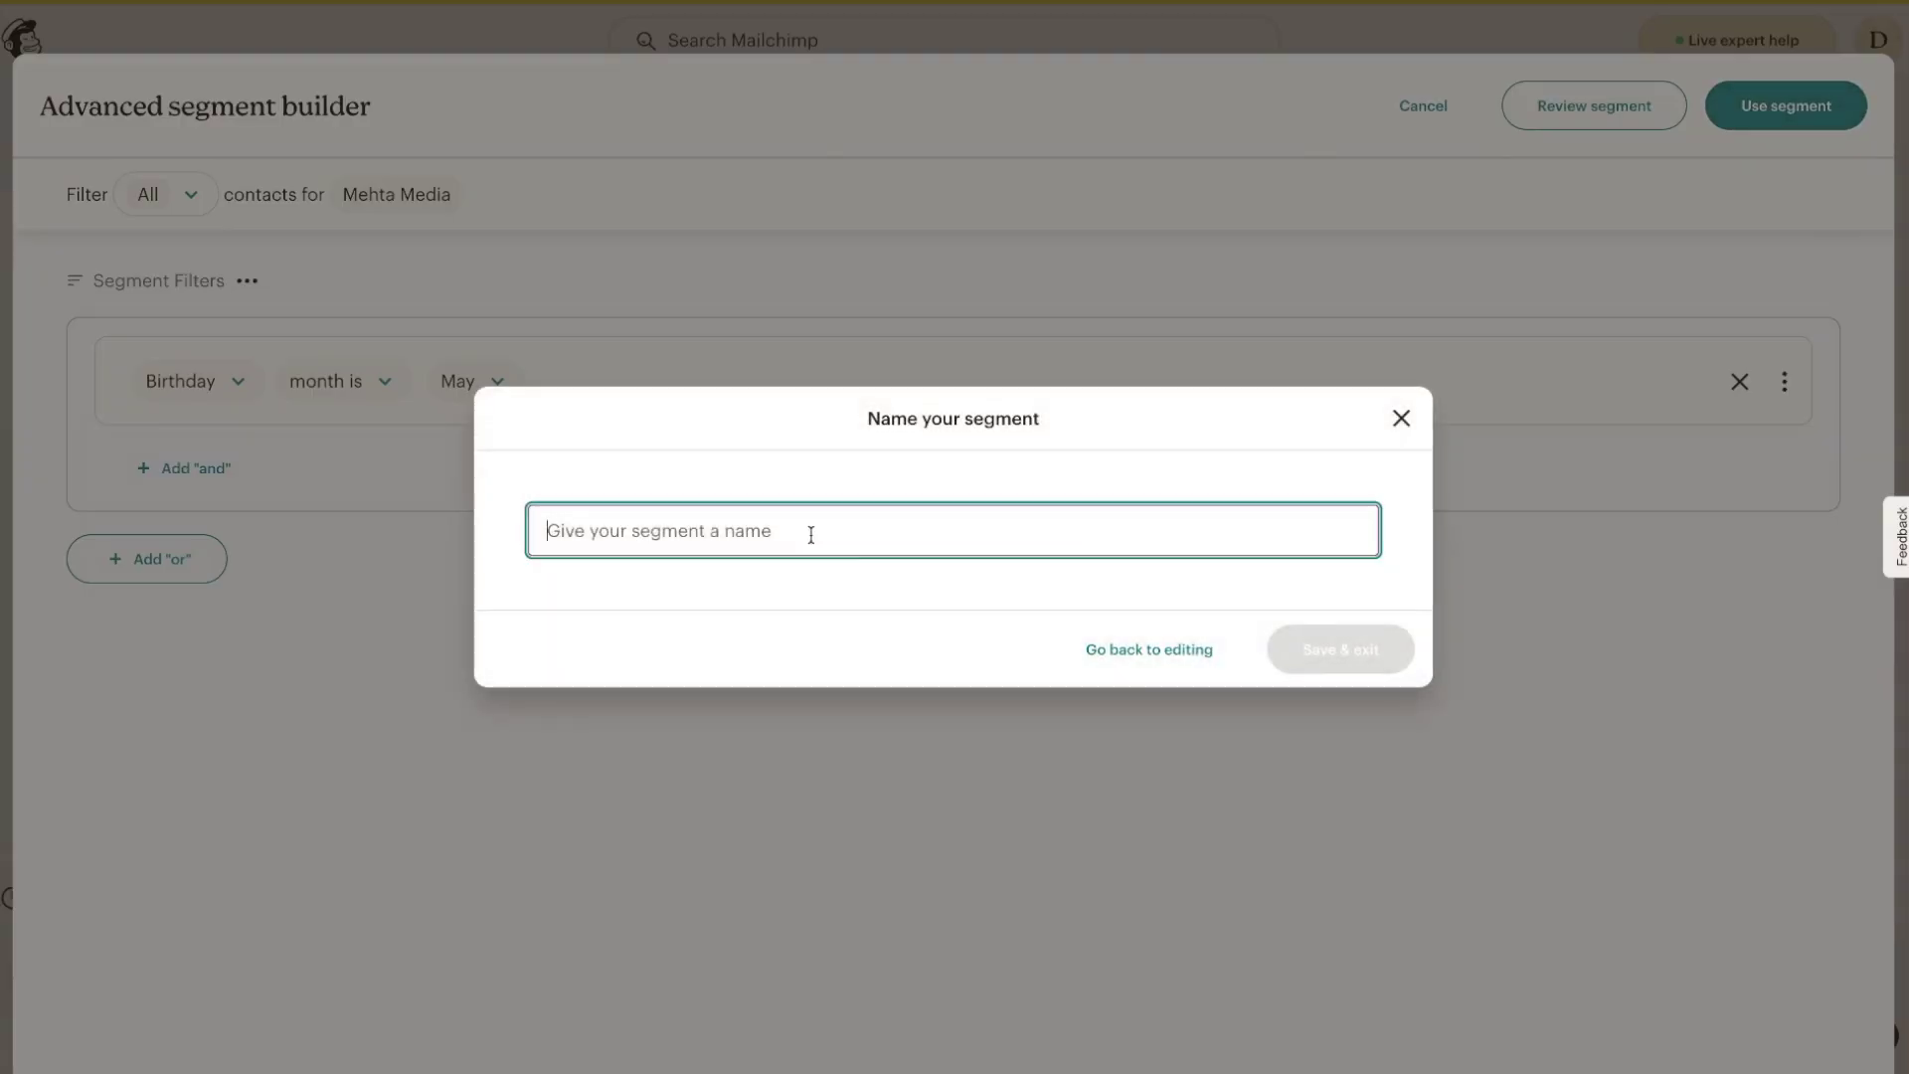
text(may contac)
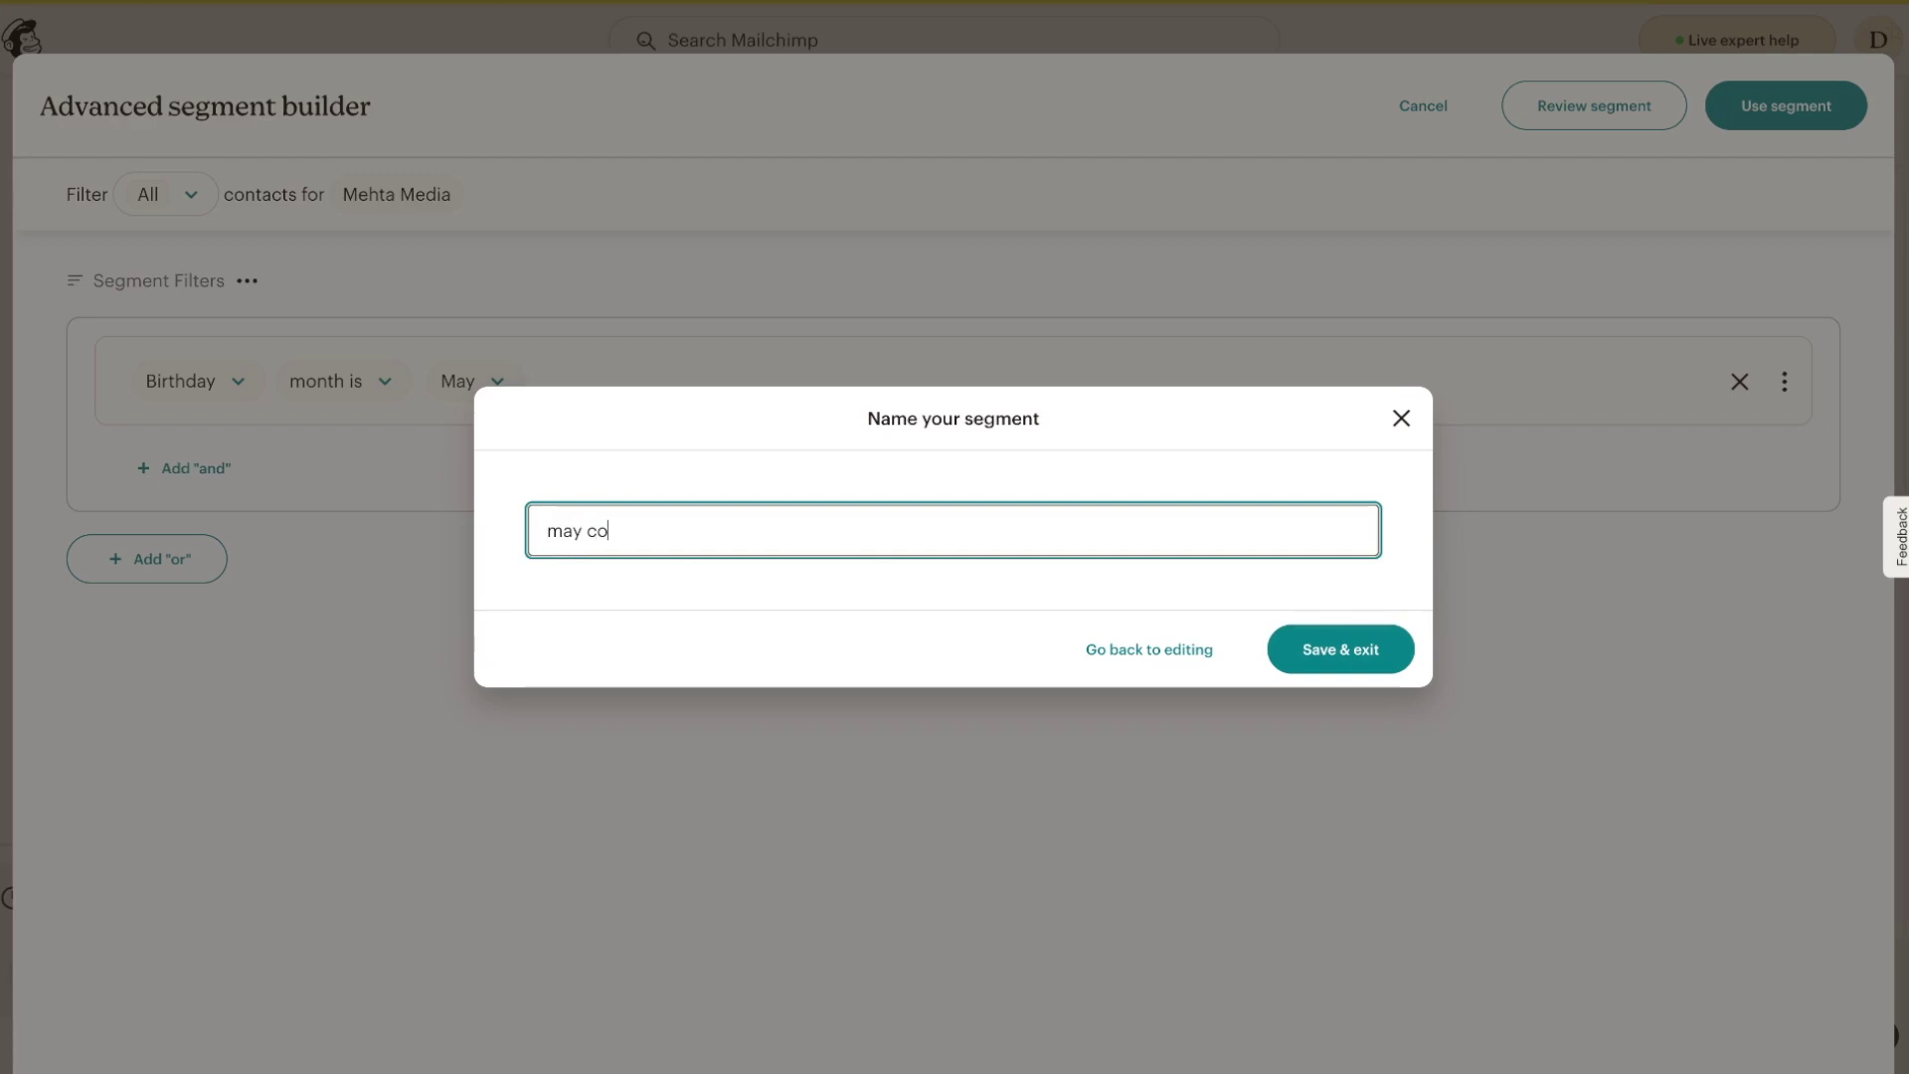
text(ts birthday)
click(1295, 657)
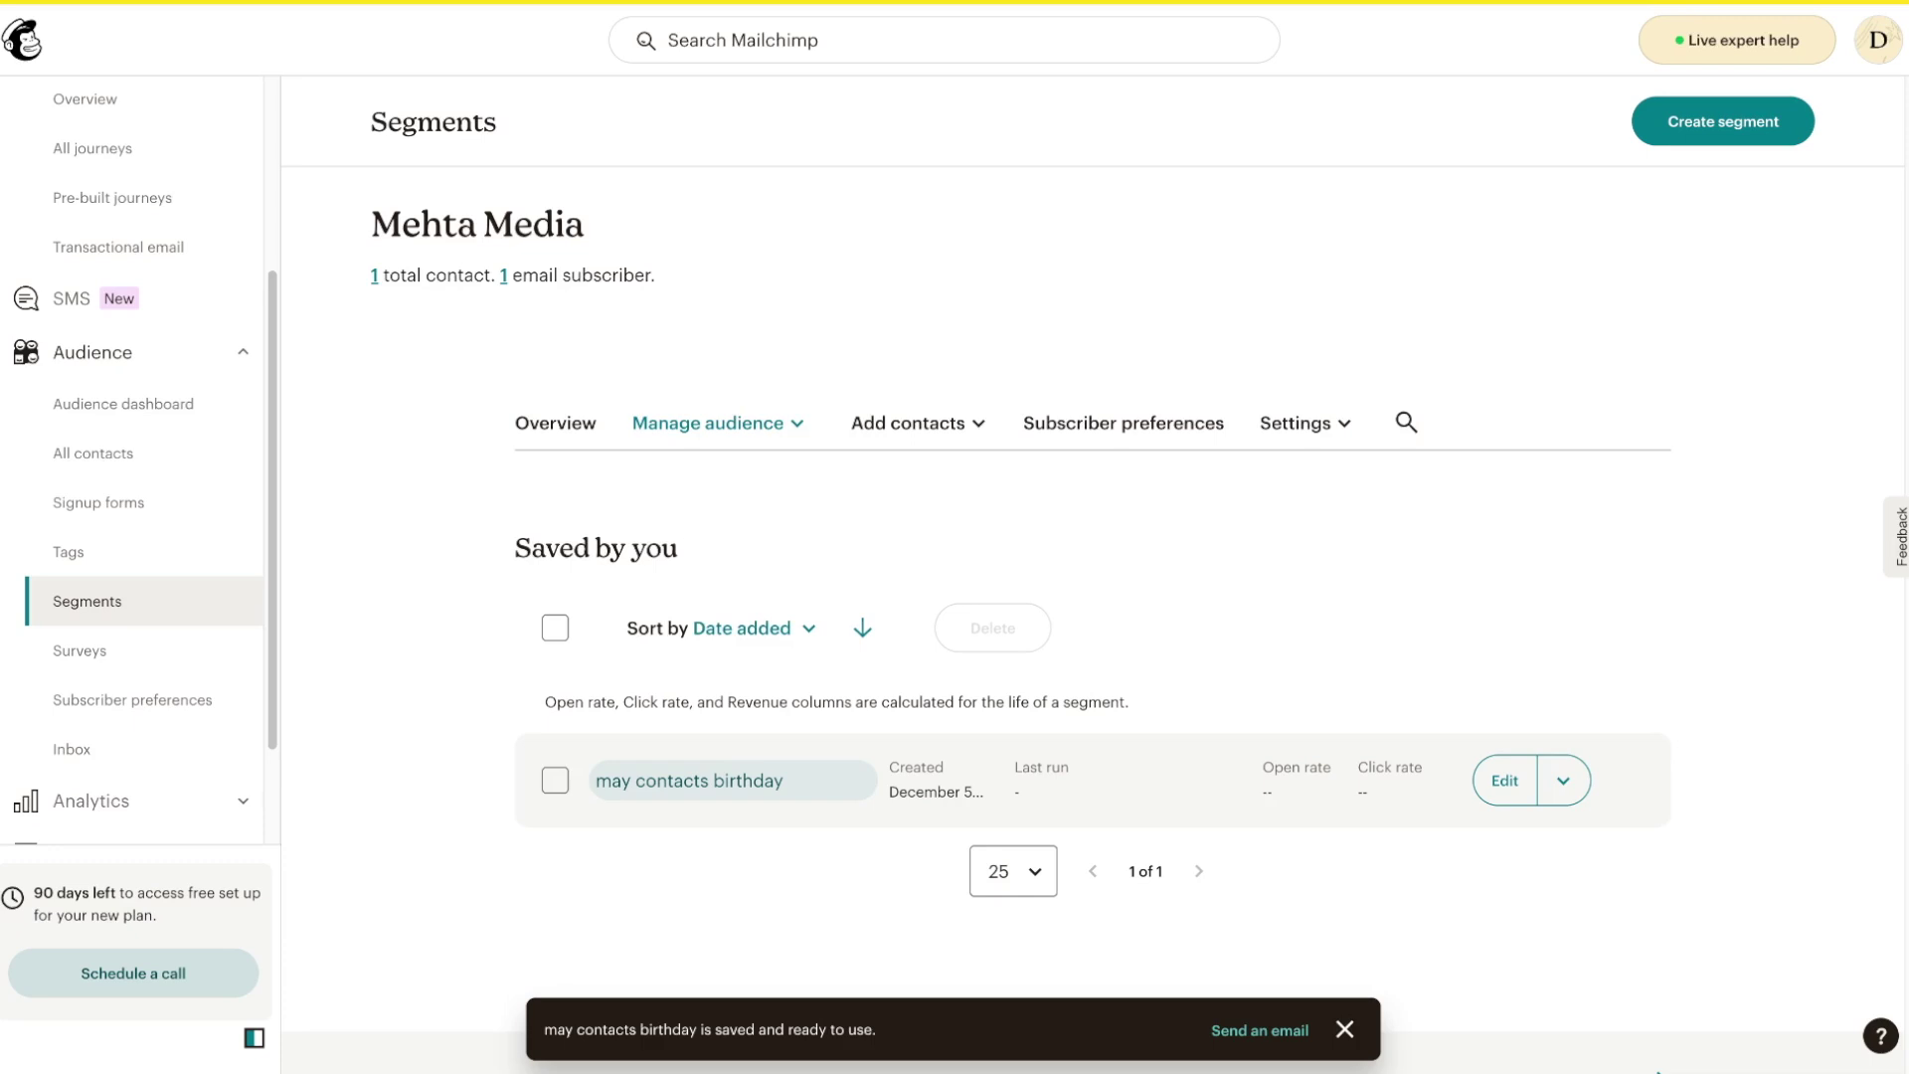
Create a new audience tag named "purchaser"
click(128, 549)
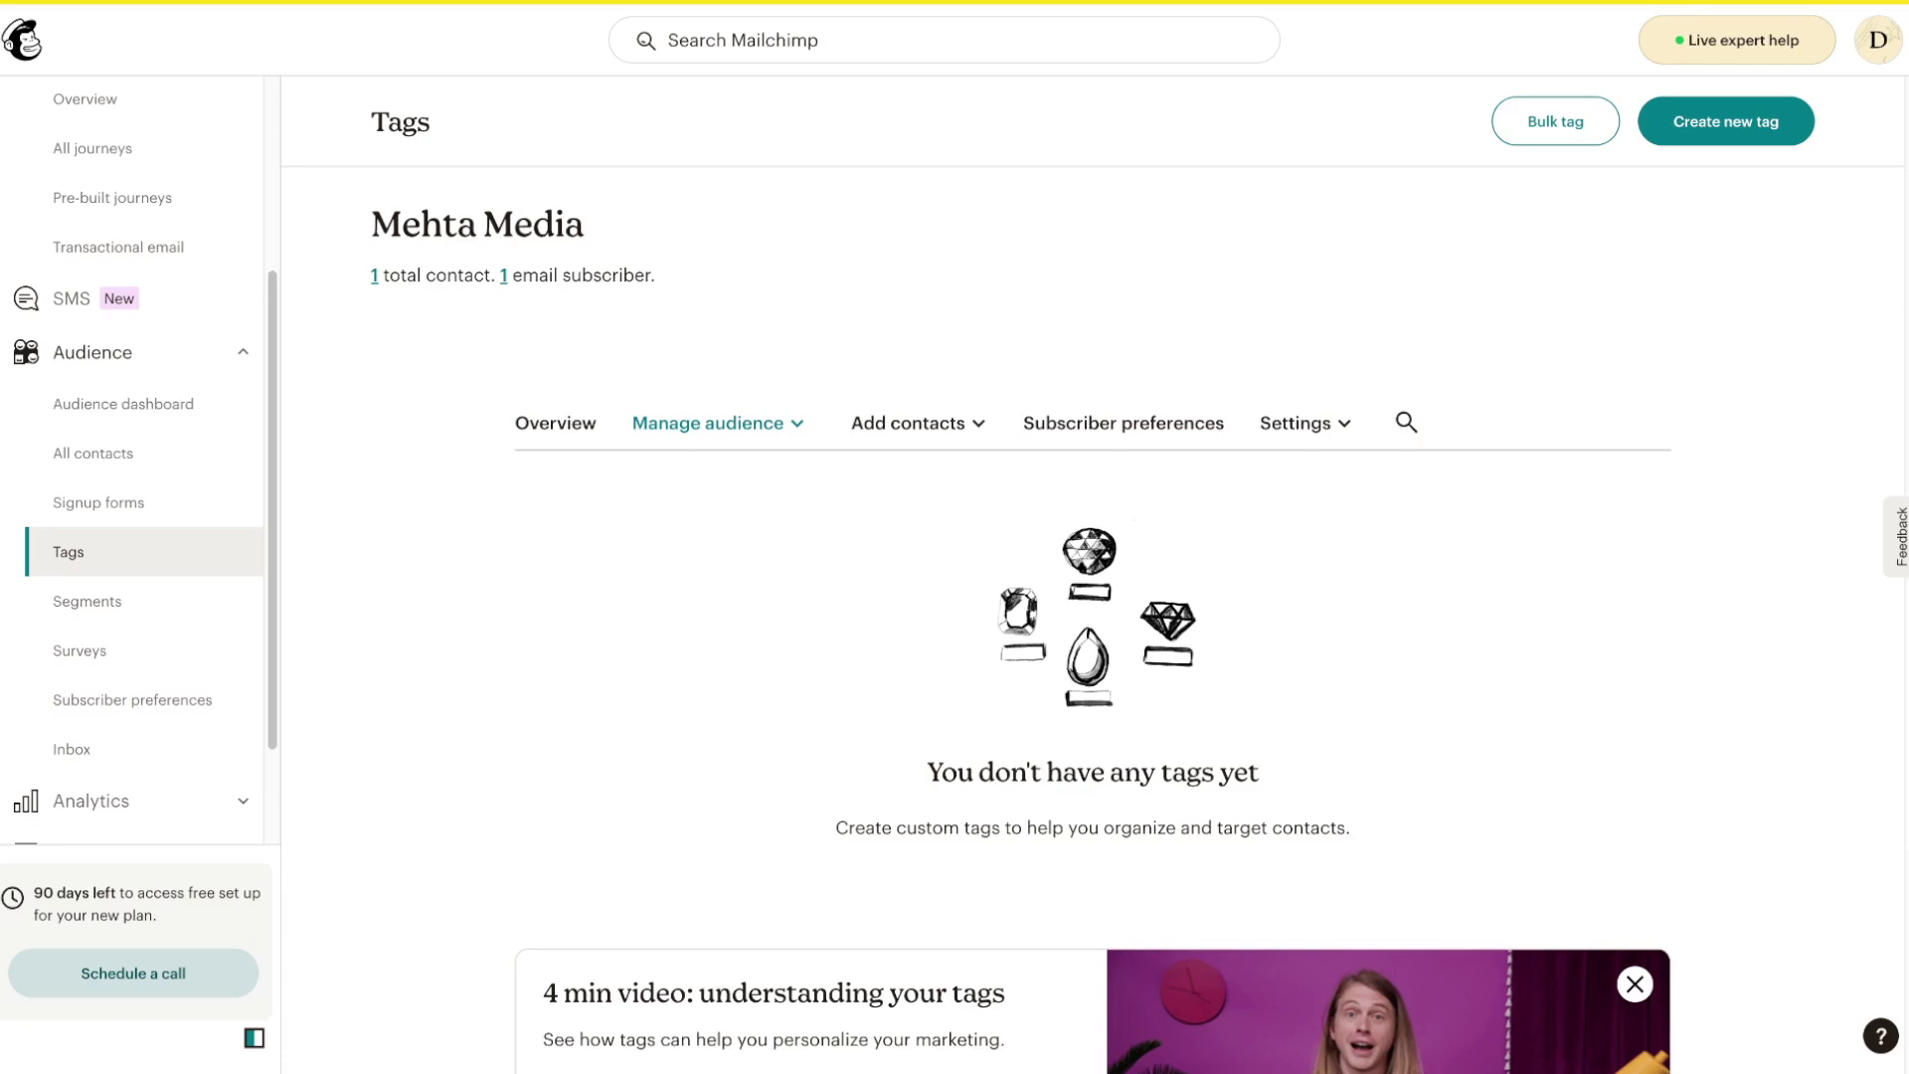
click(1700, 134)
click(940, 550)
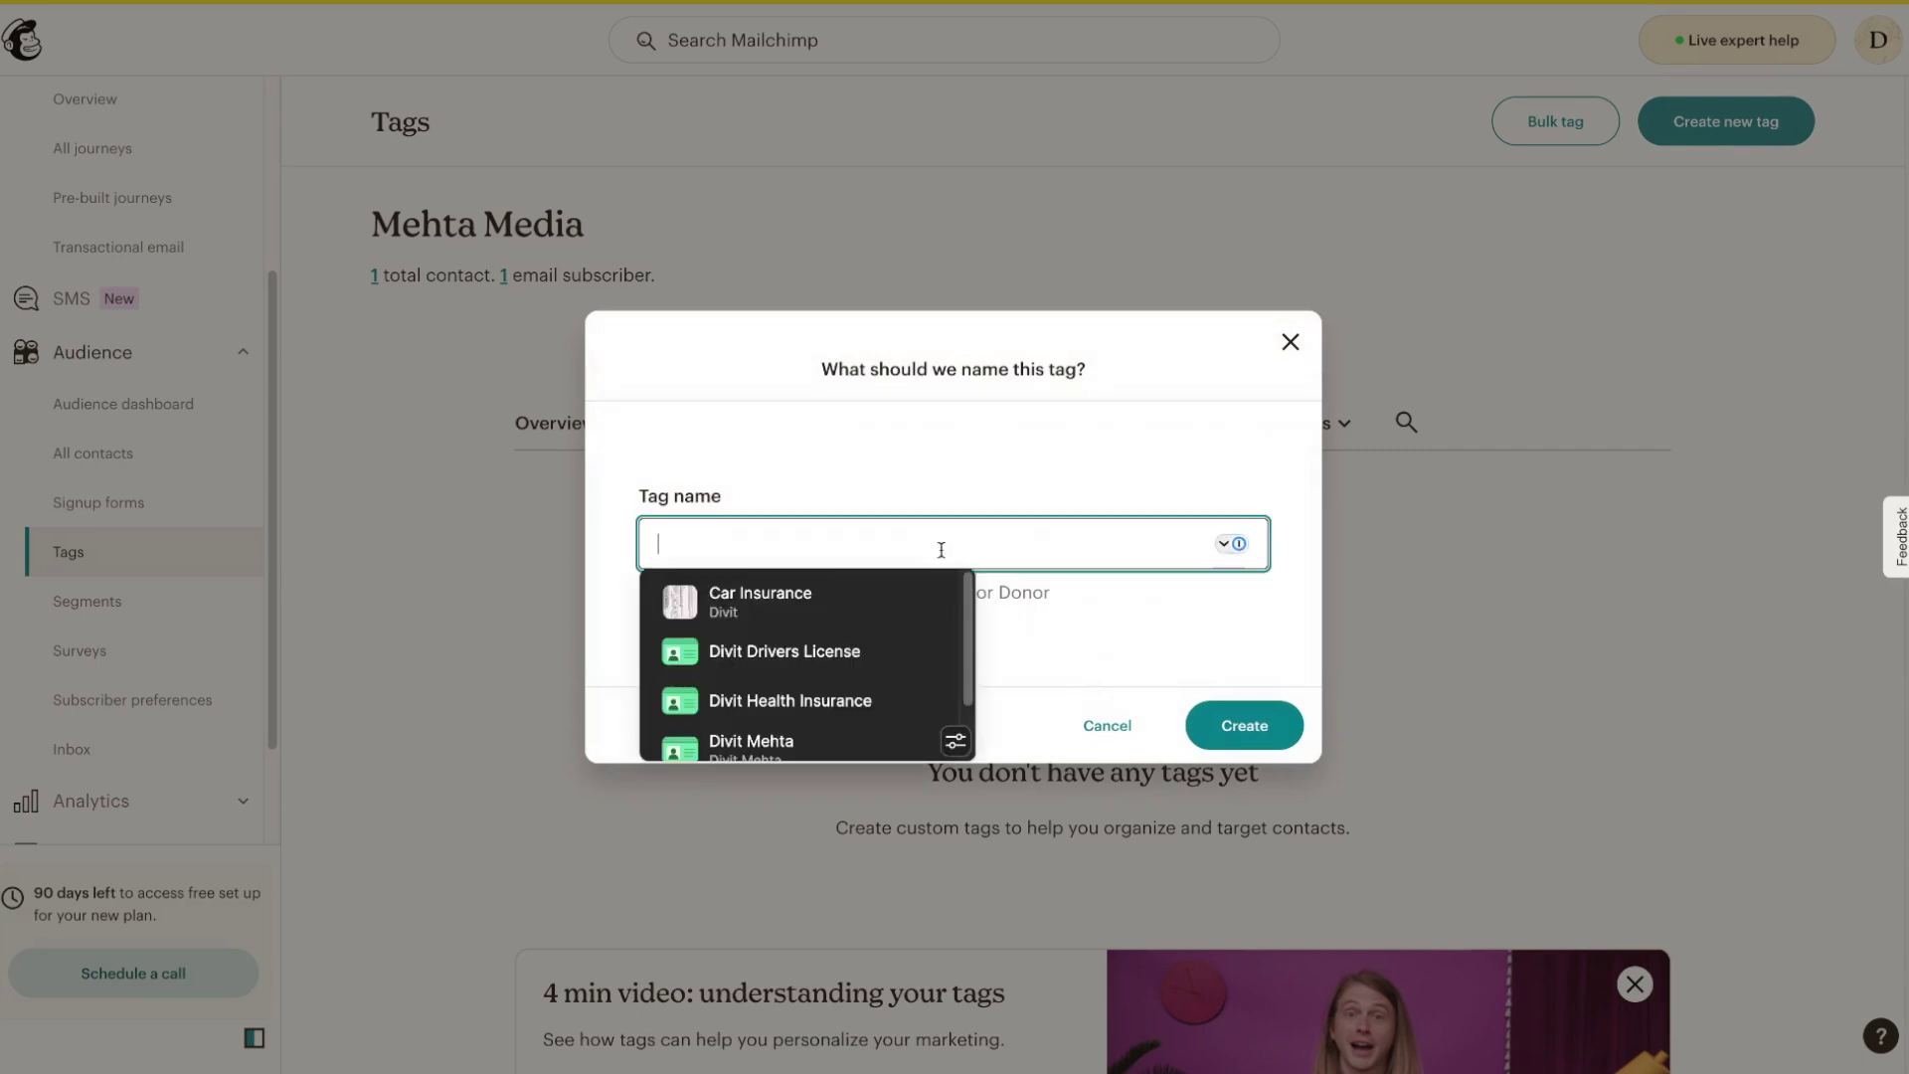
text(purchaser)
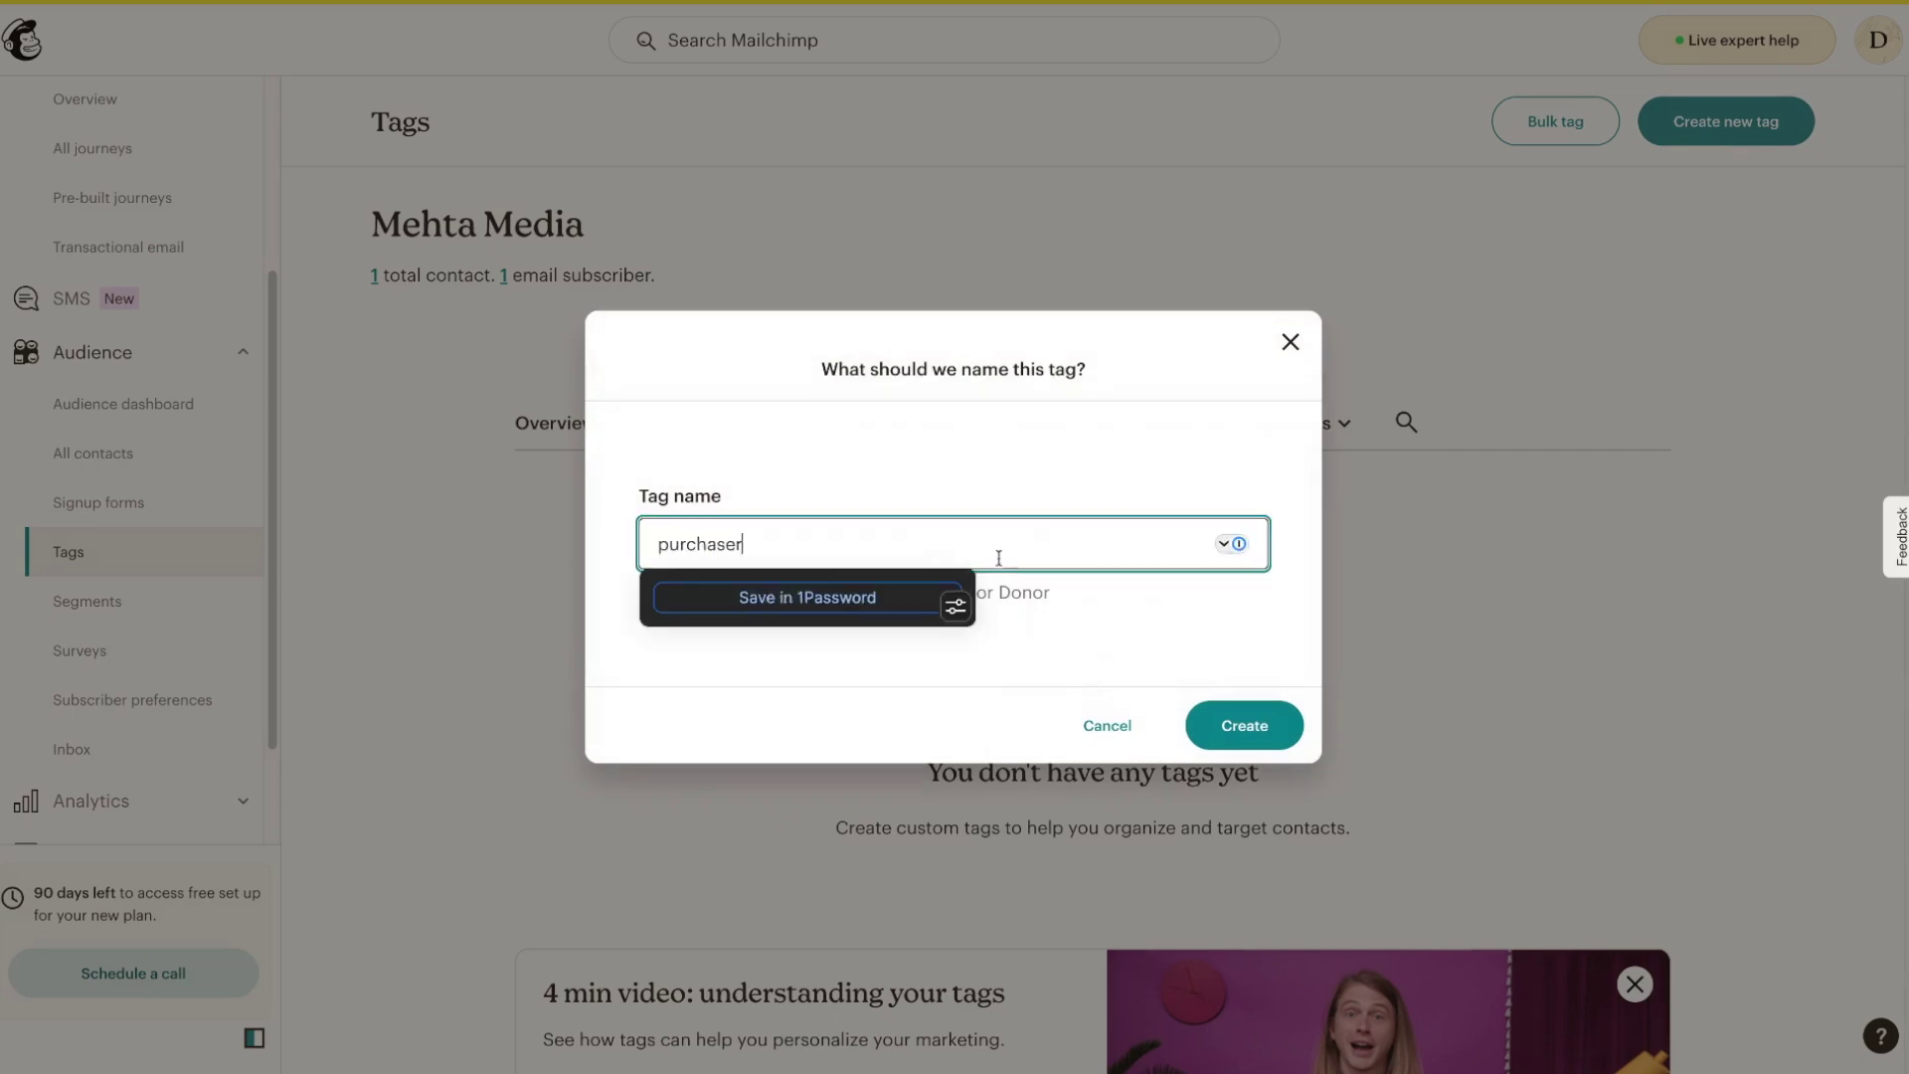
click(1266, 727)
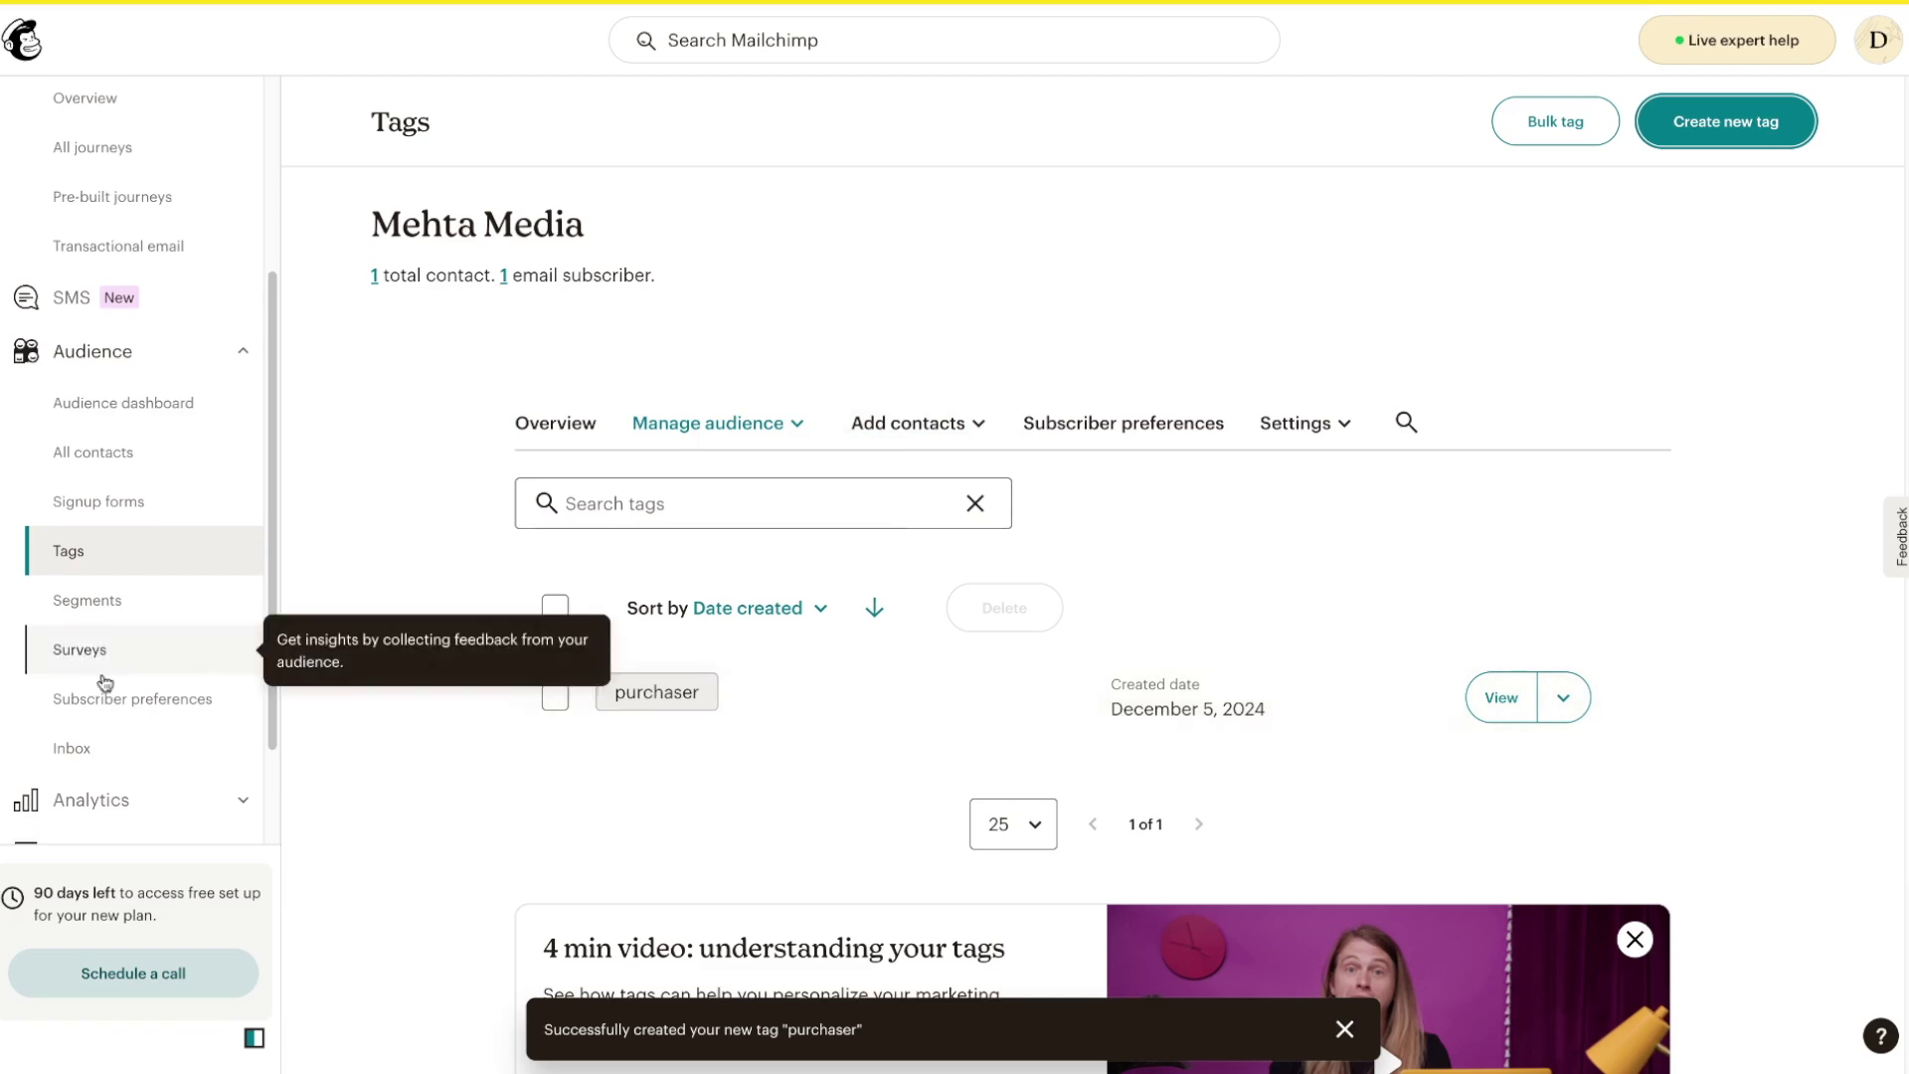
Open the analytics marketing dashboard and examine its performance metrics, performance over time and conversions
scroll(100, 681, down, 2)
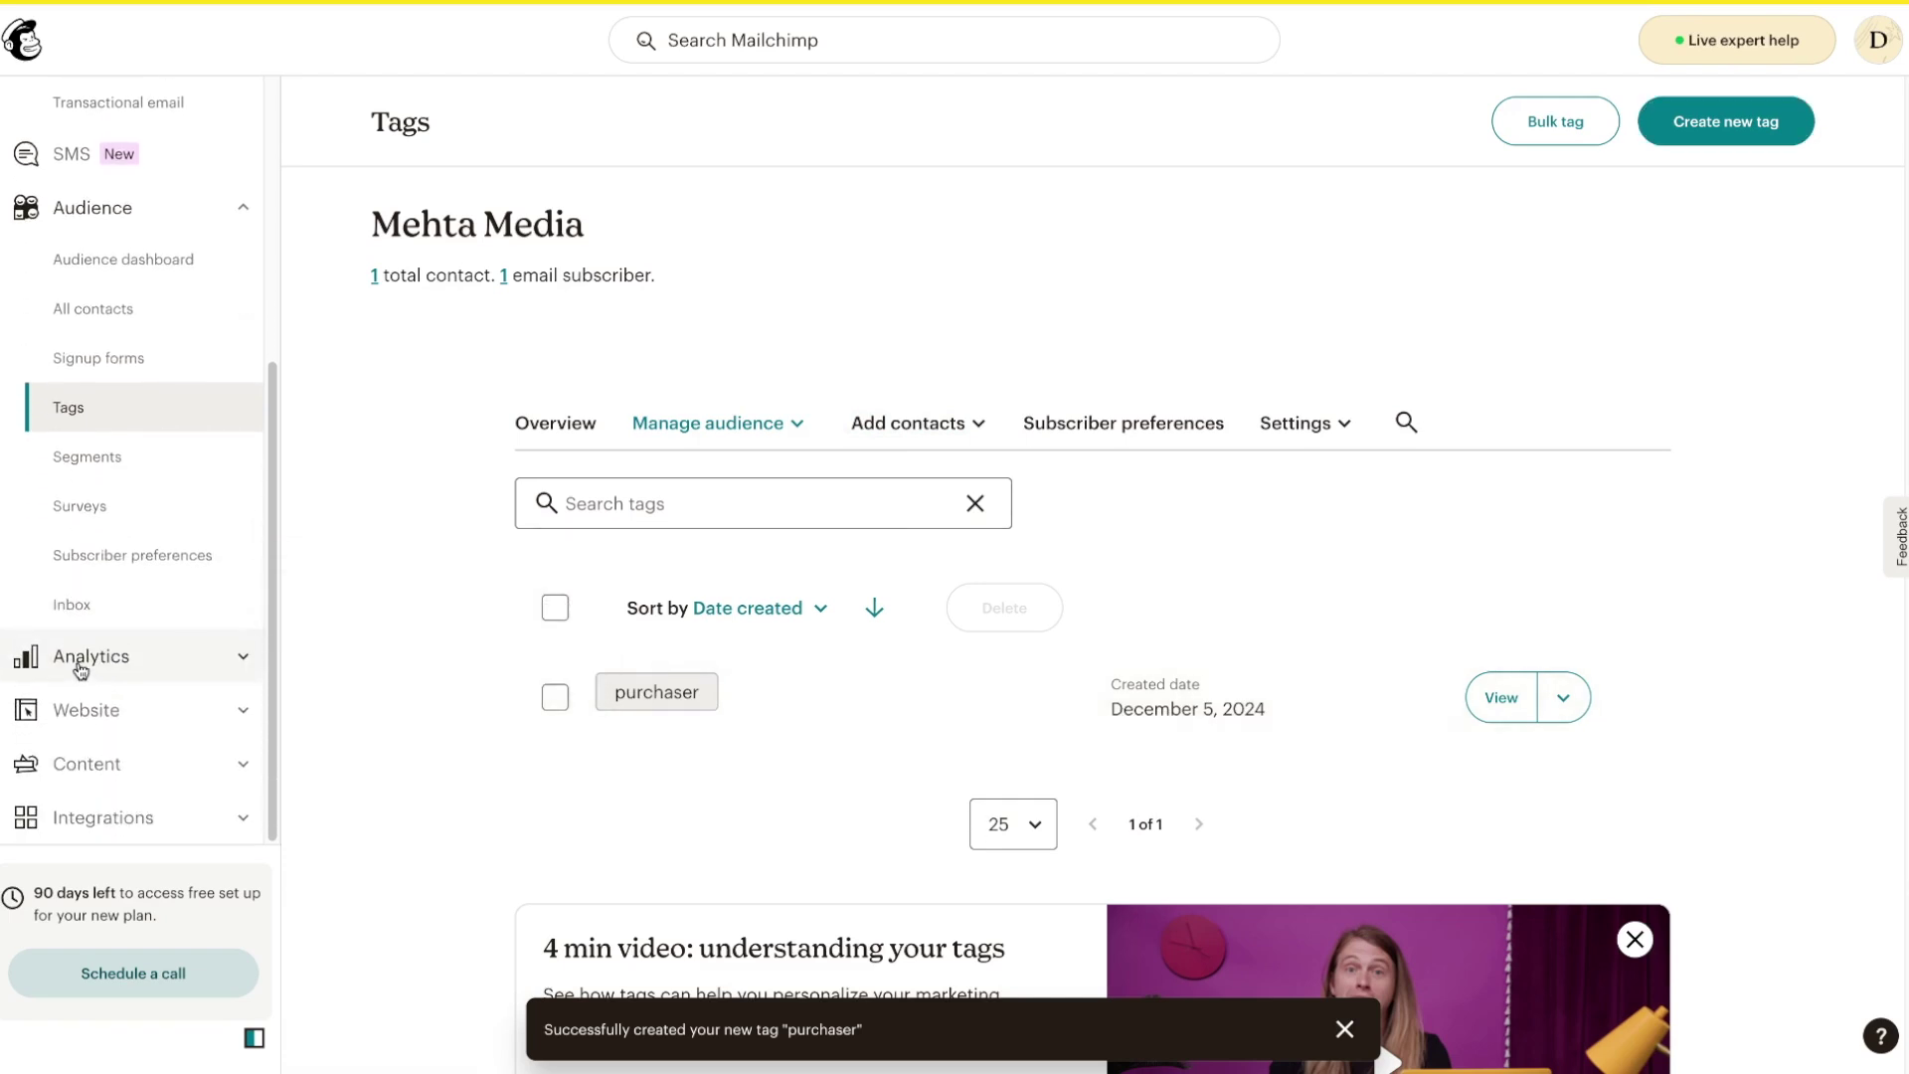
click(81, 671)
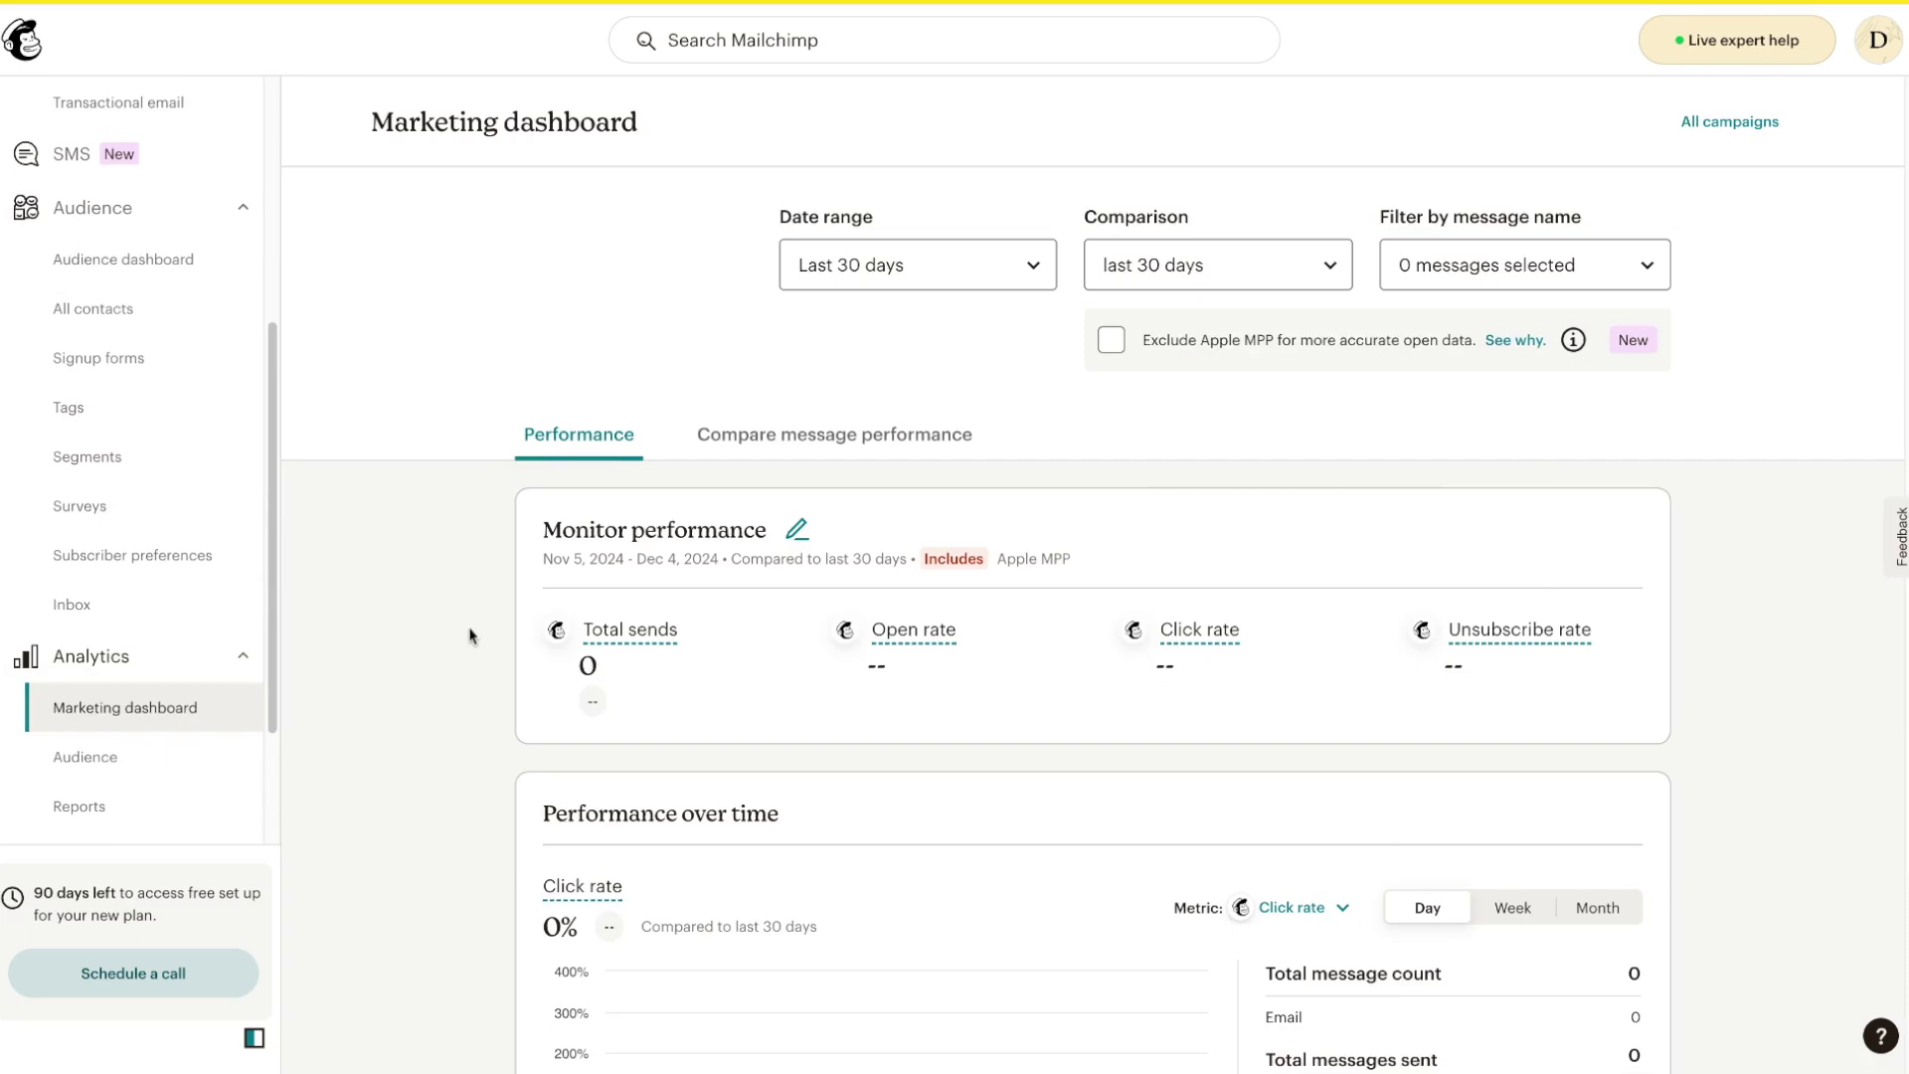
scroll(463, 633, down, 1)
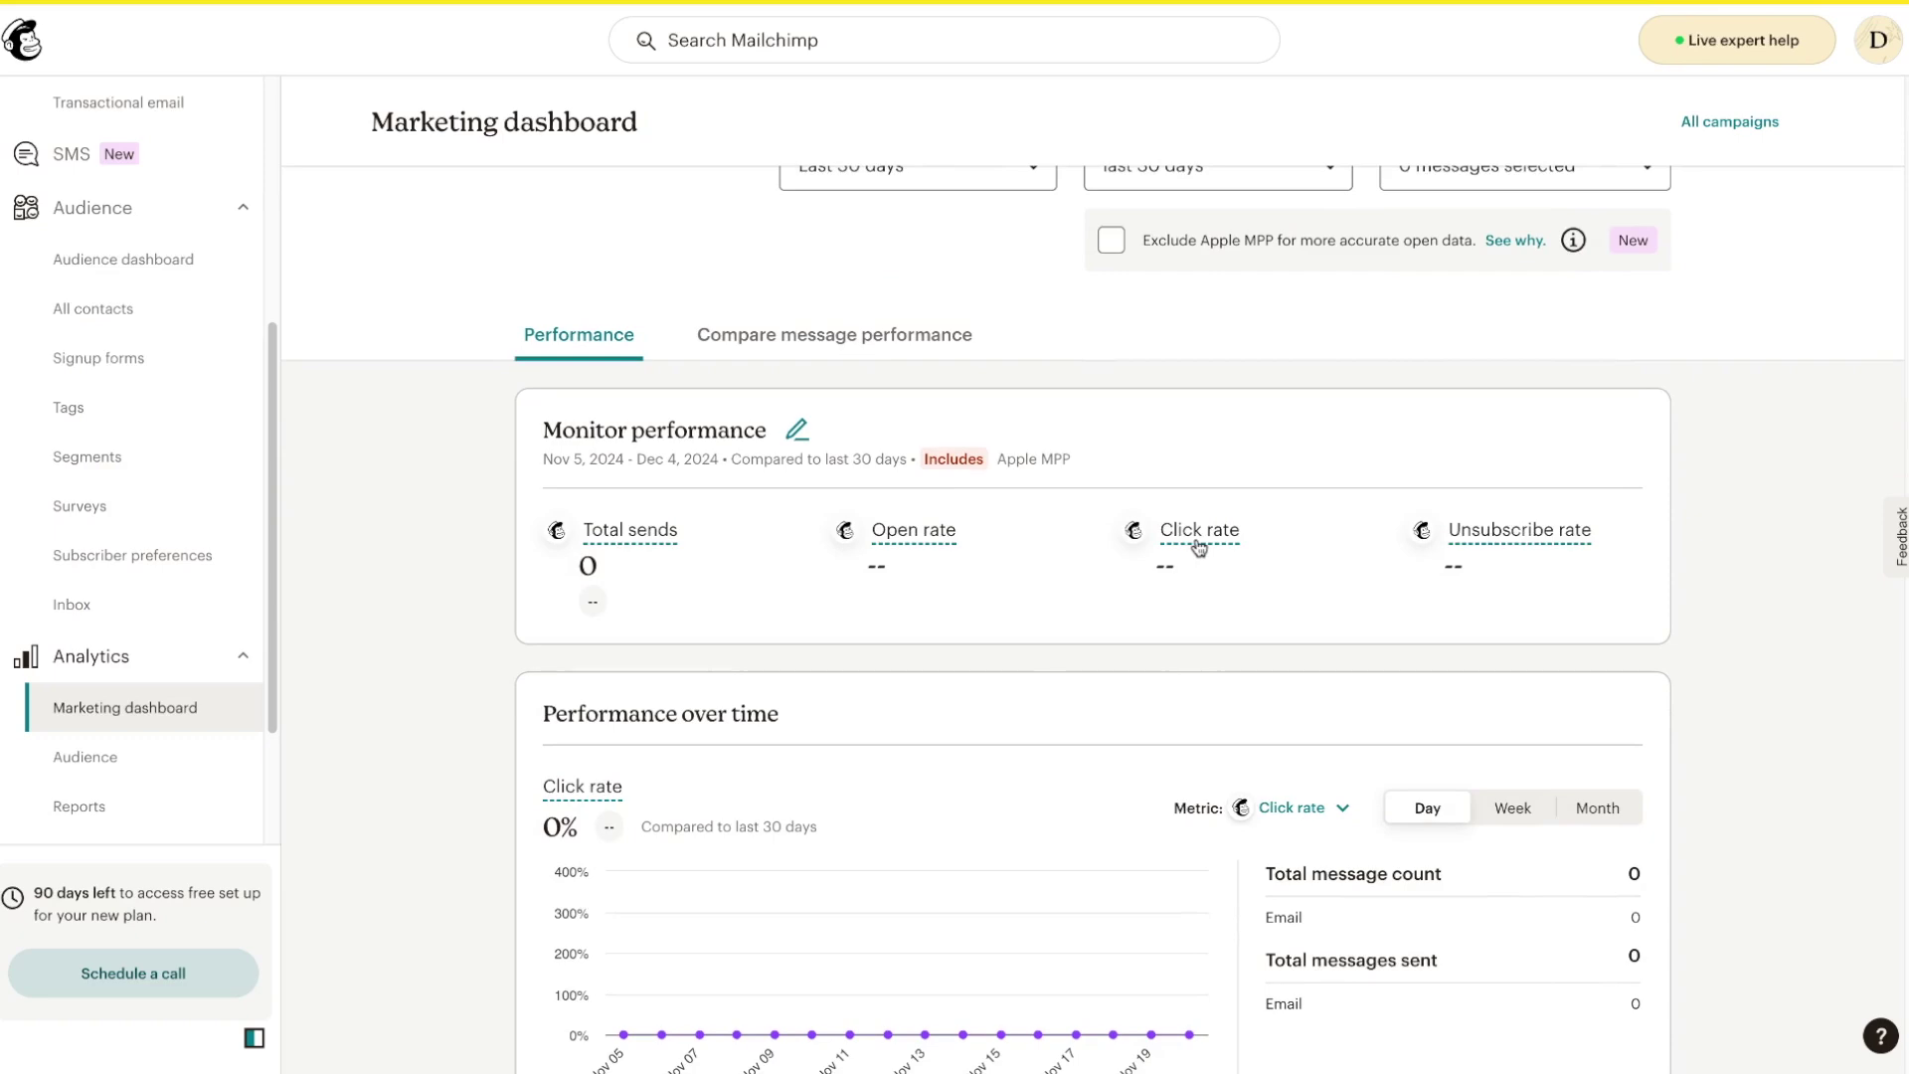
scroll(1093, 617, down, 13)
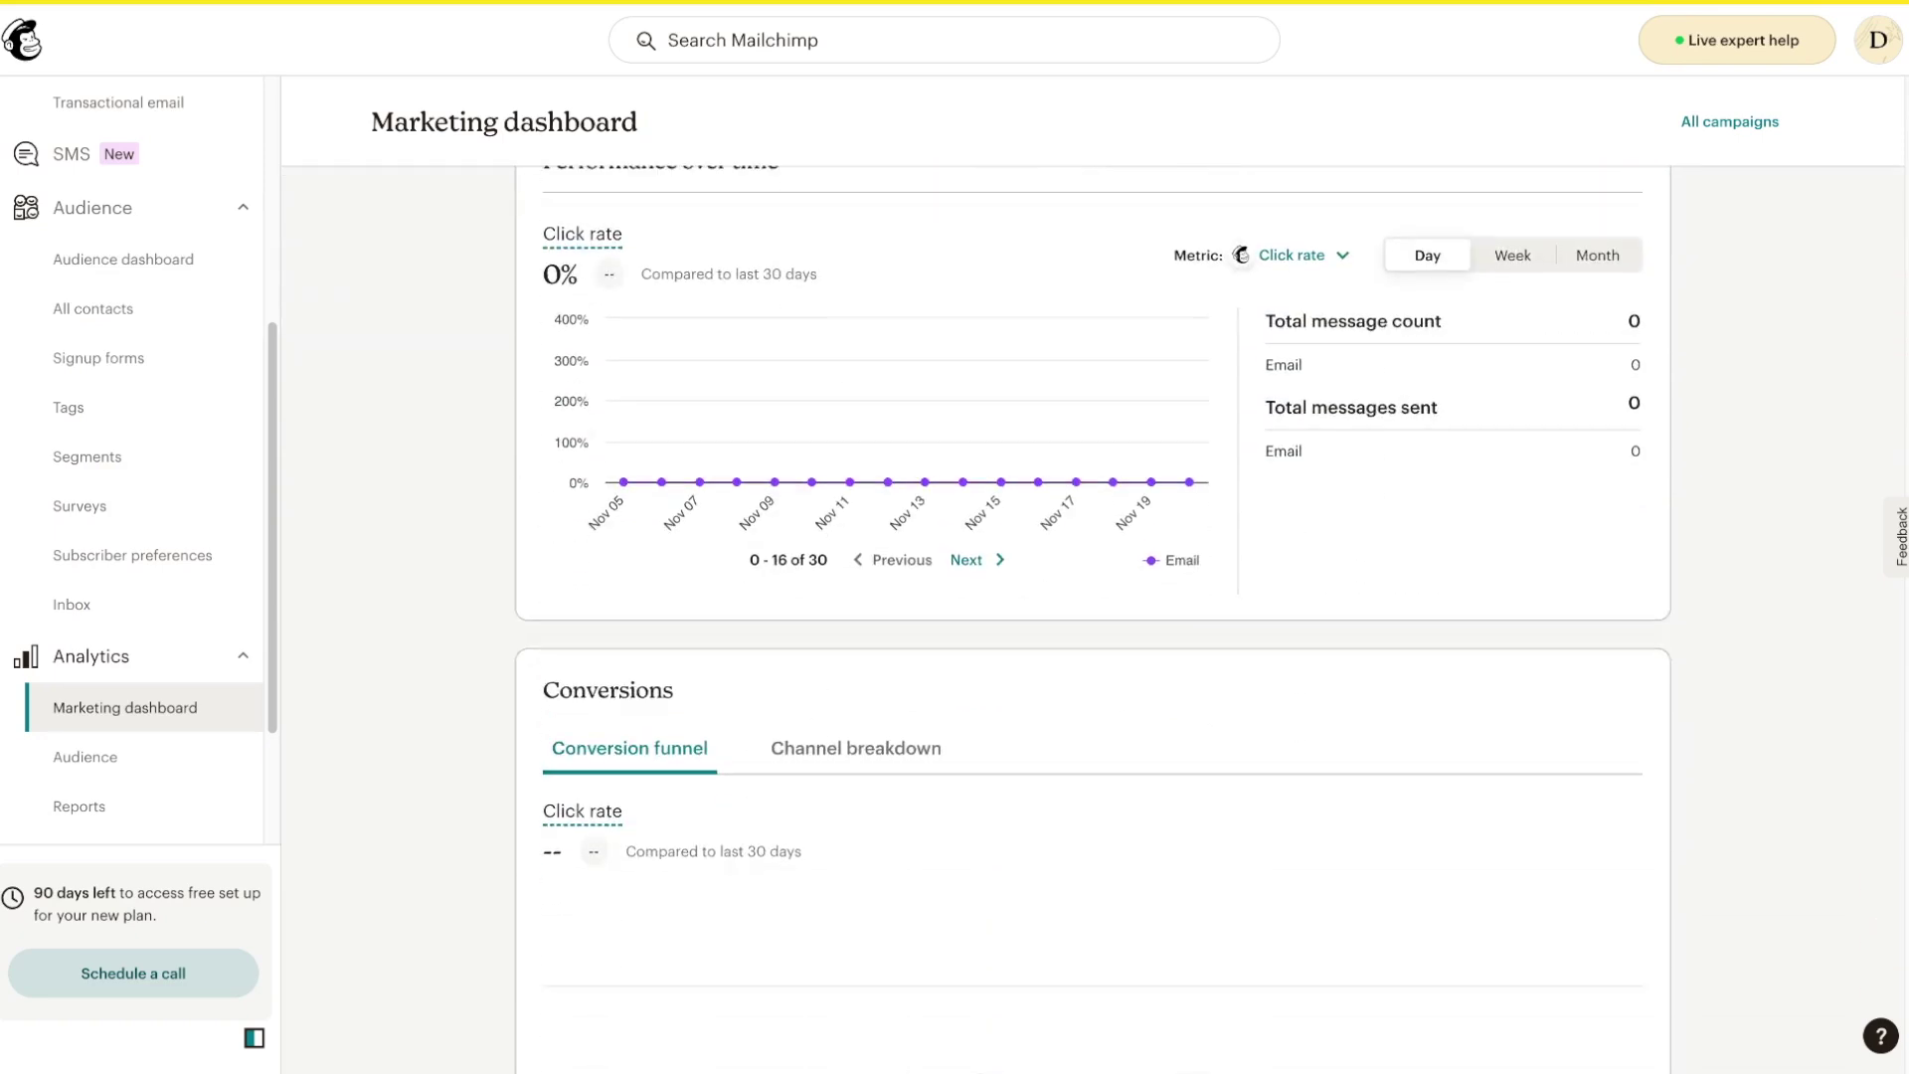
scroll(1094, 616, up, 15)
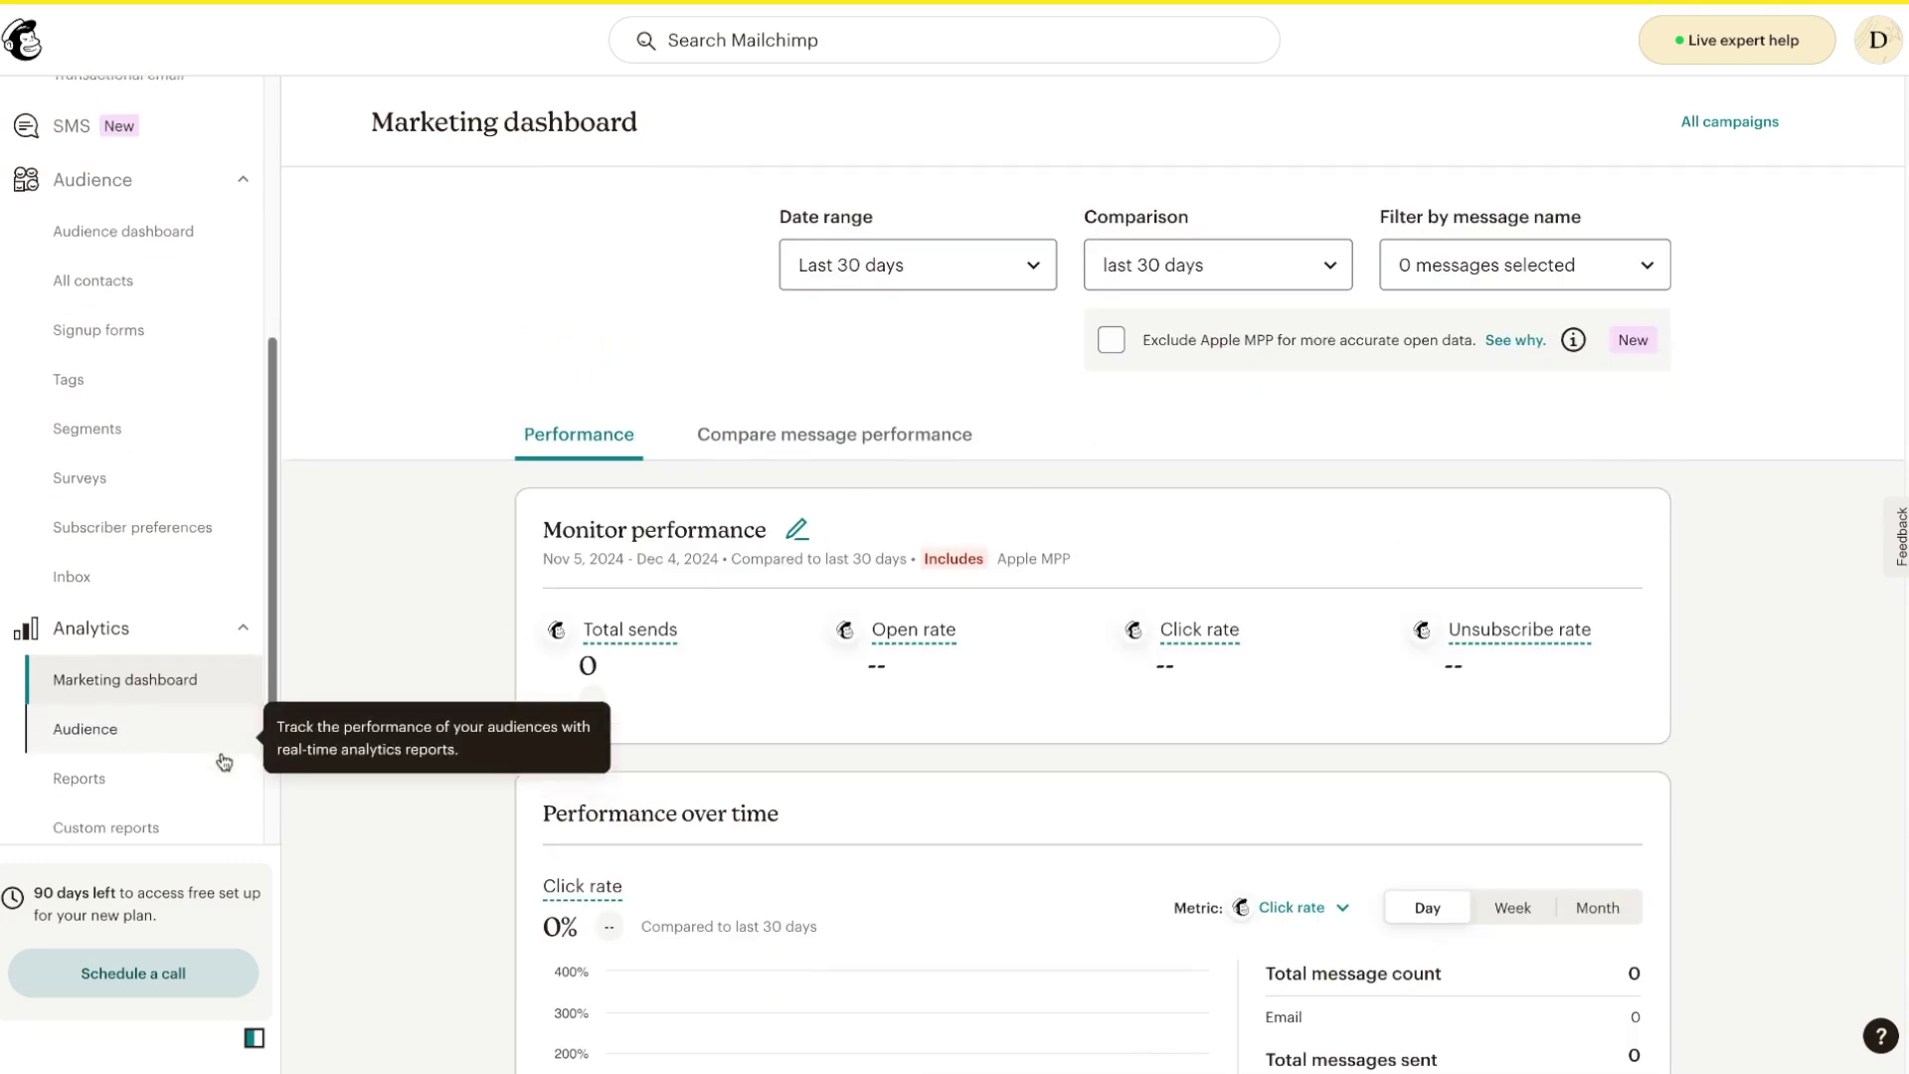
Check the audience analytics, and view the campaign reports filtered to landing pages
scroll(222, 761, down, 2)
click(123, 583)
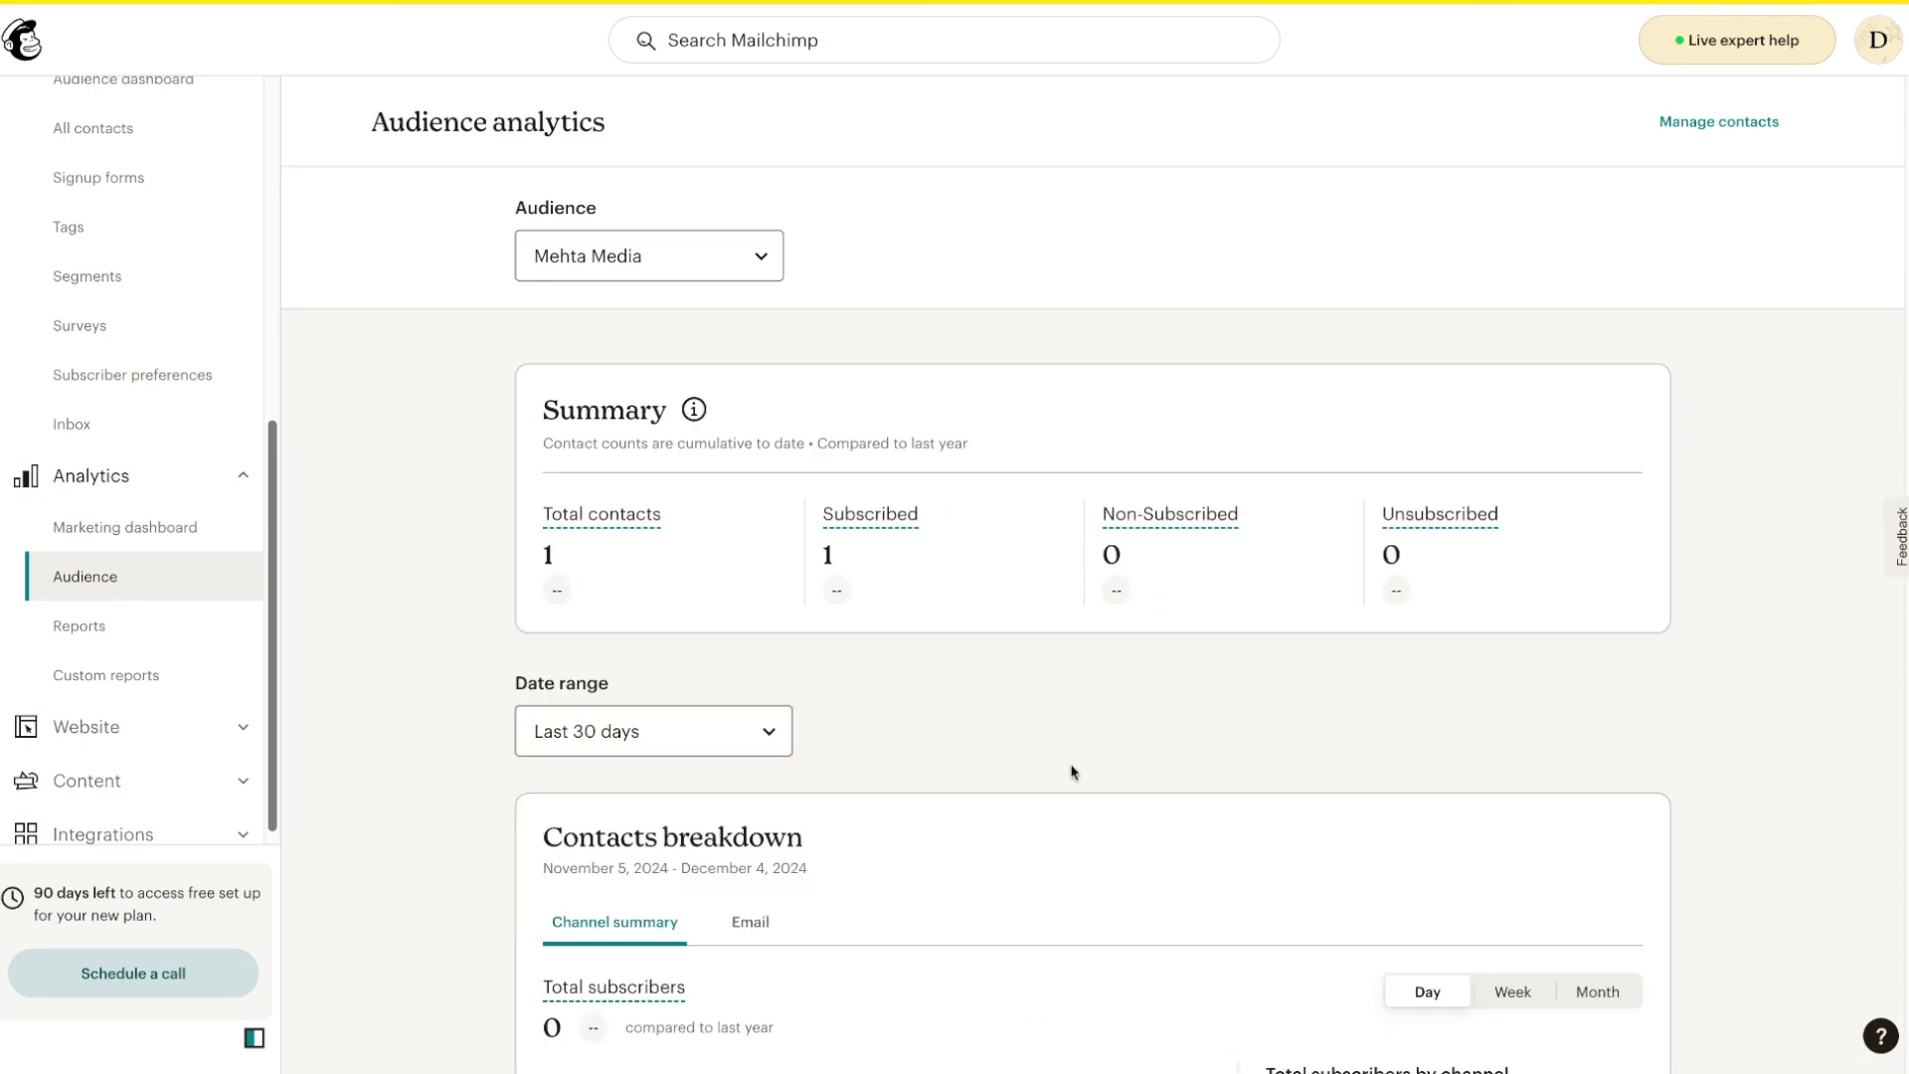
click(183, 634)
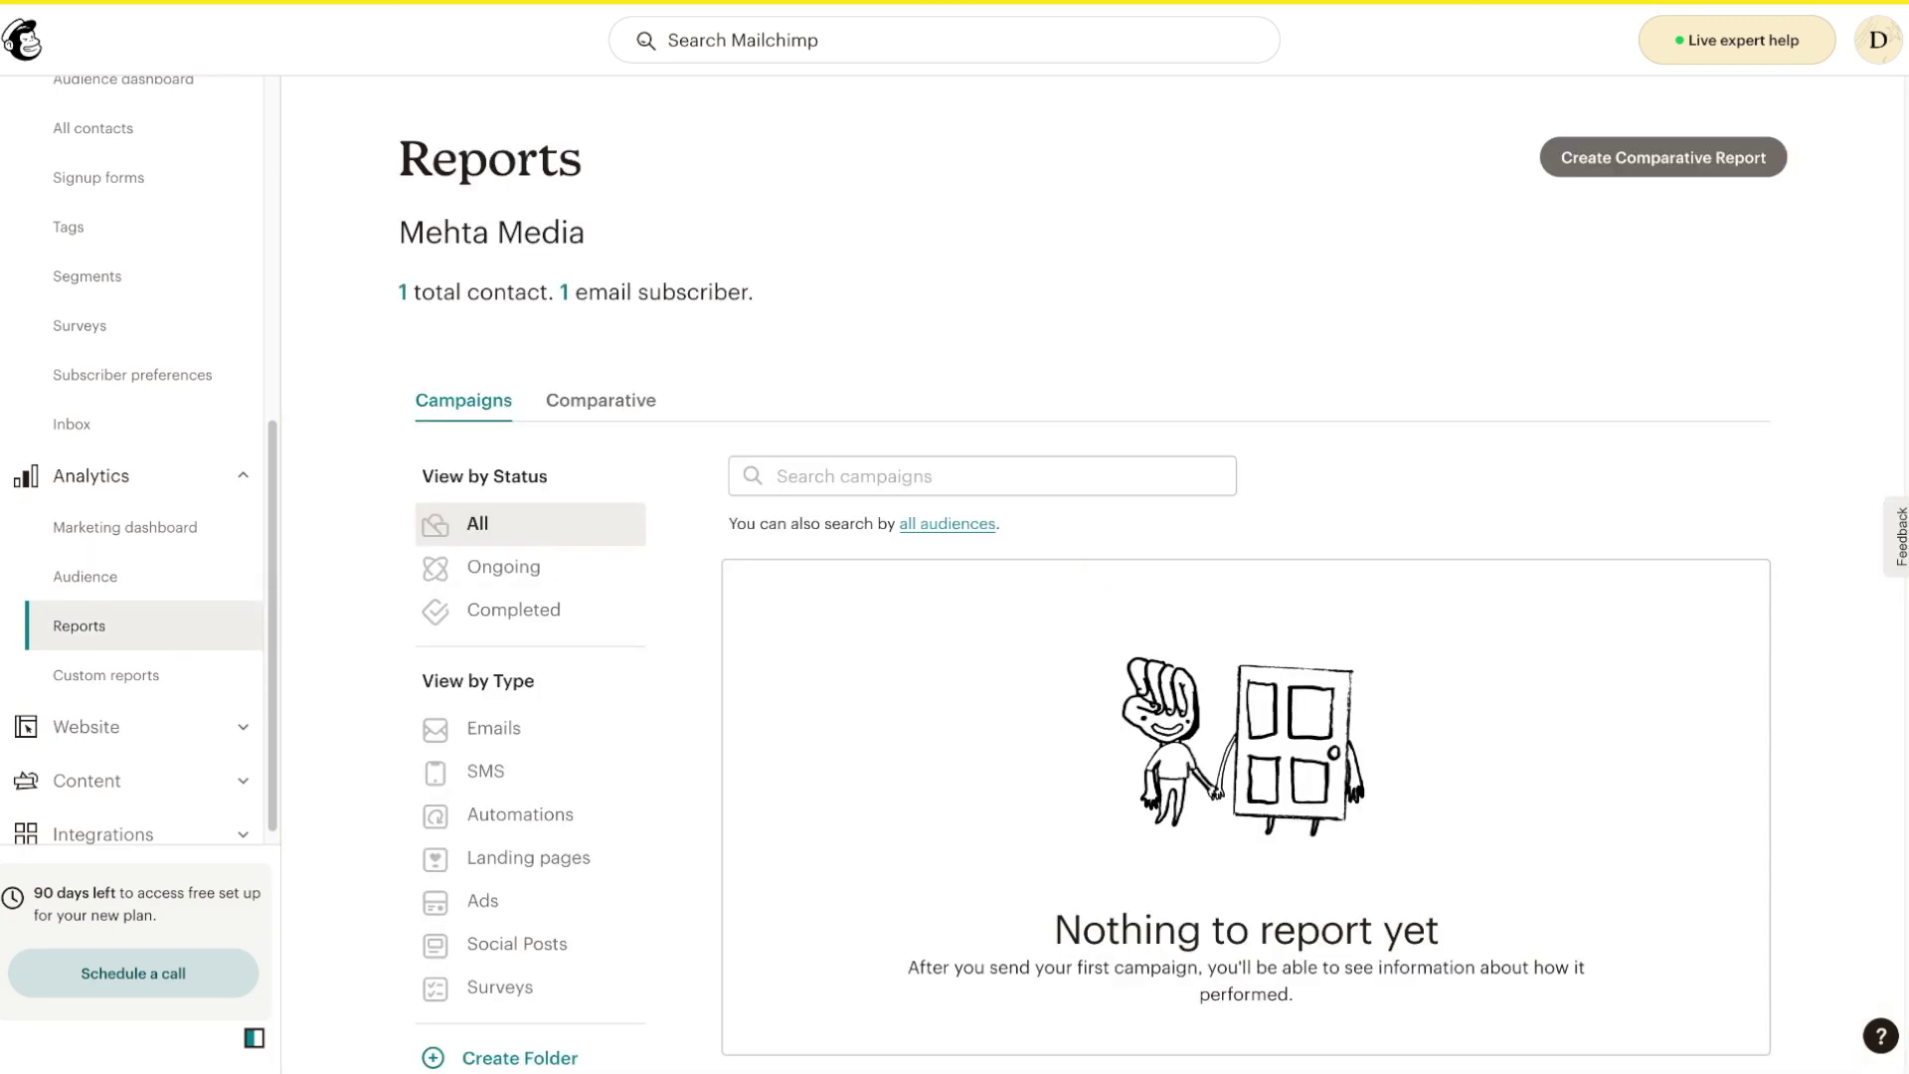
scroll(405, 759, down, 1)
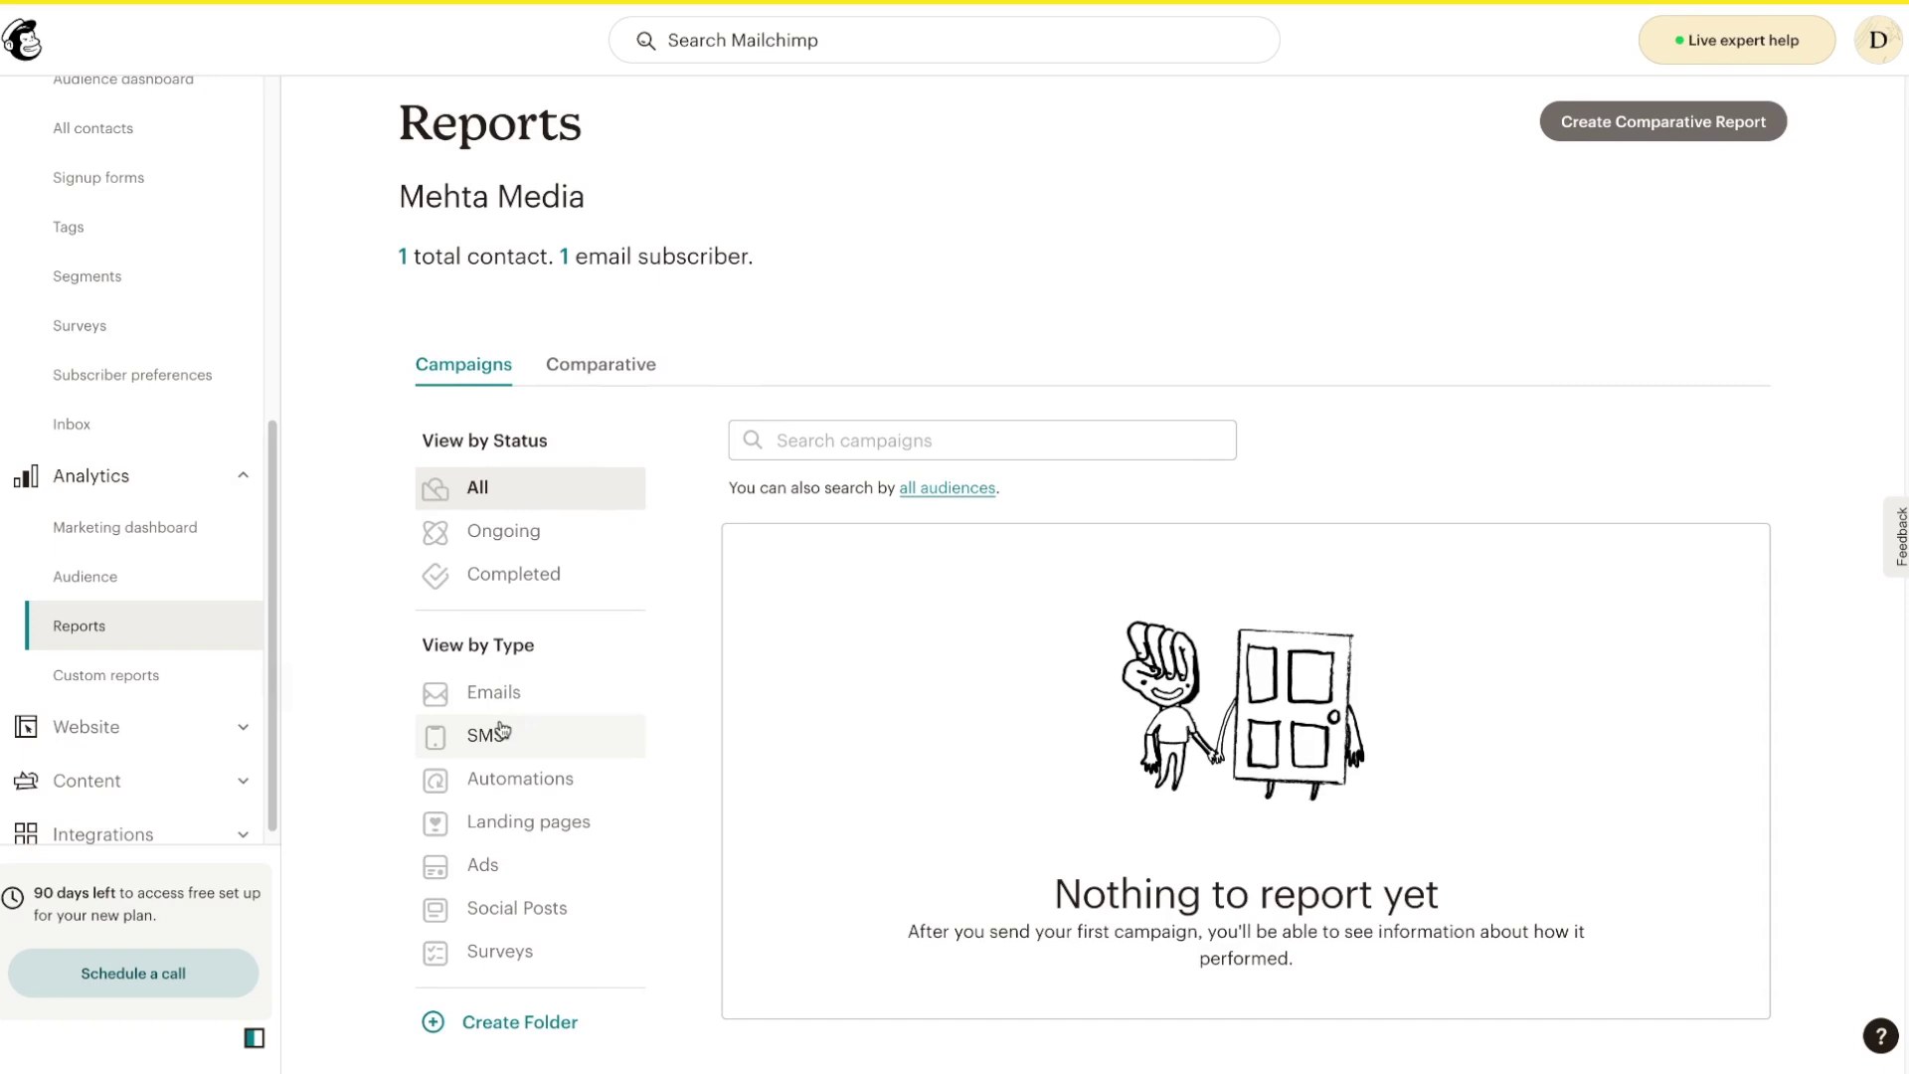
click(554, 825)
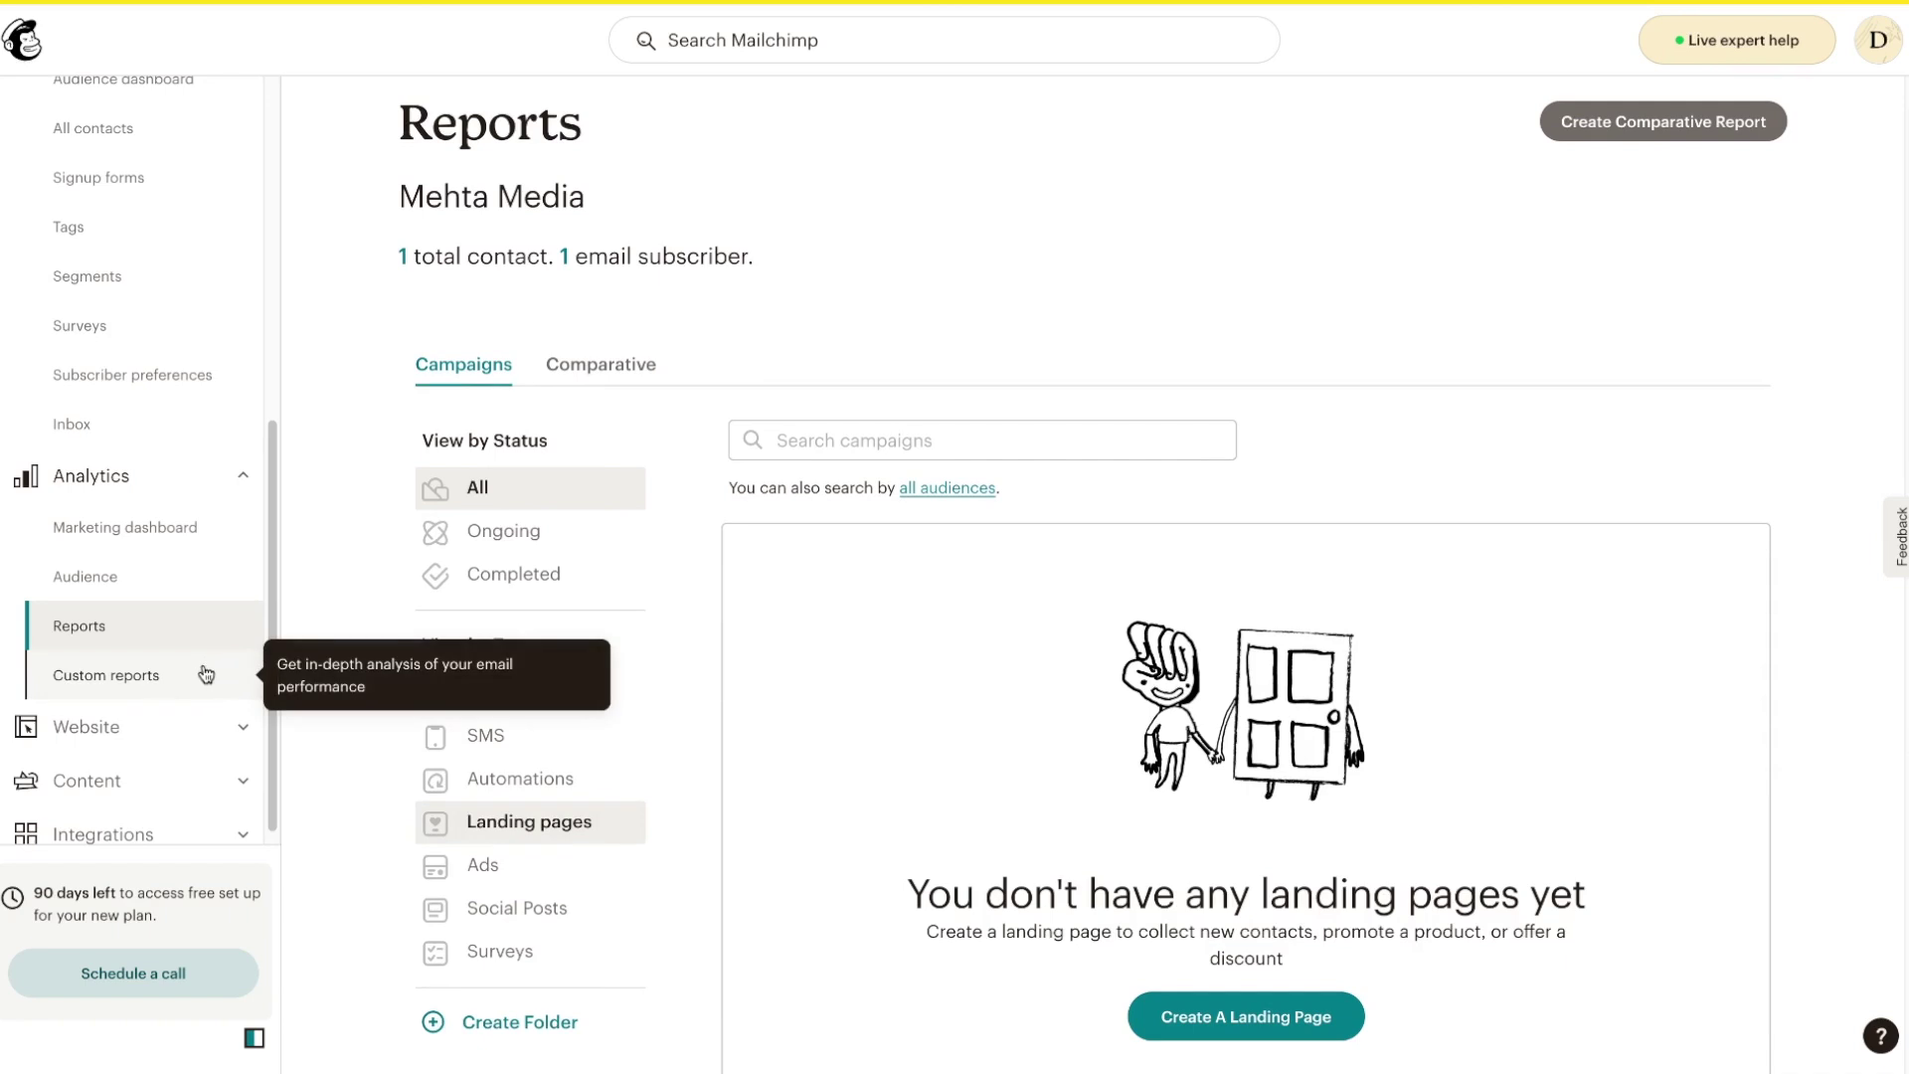
scroll(206, 675, down, 1)
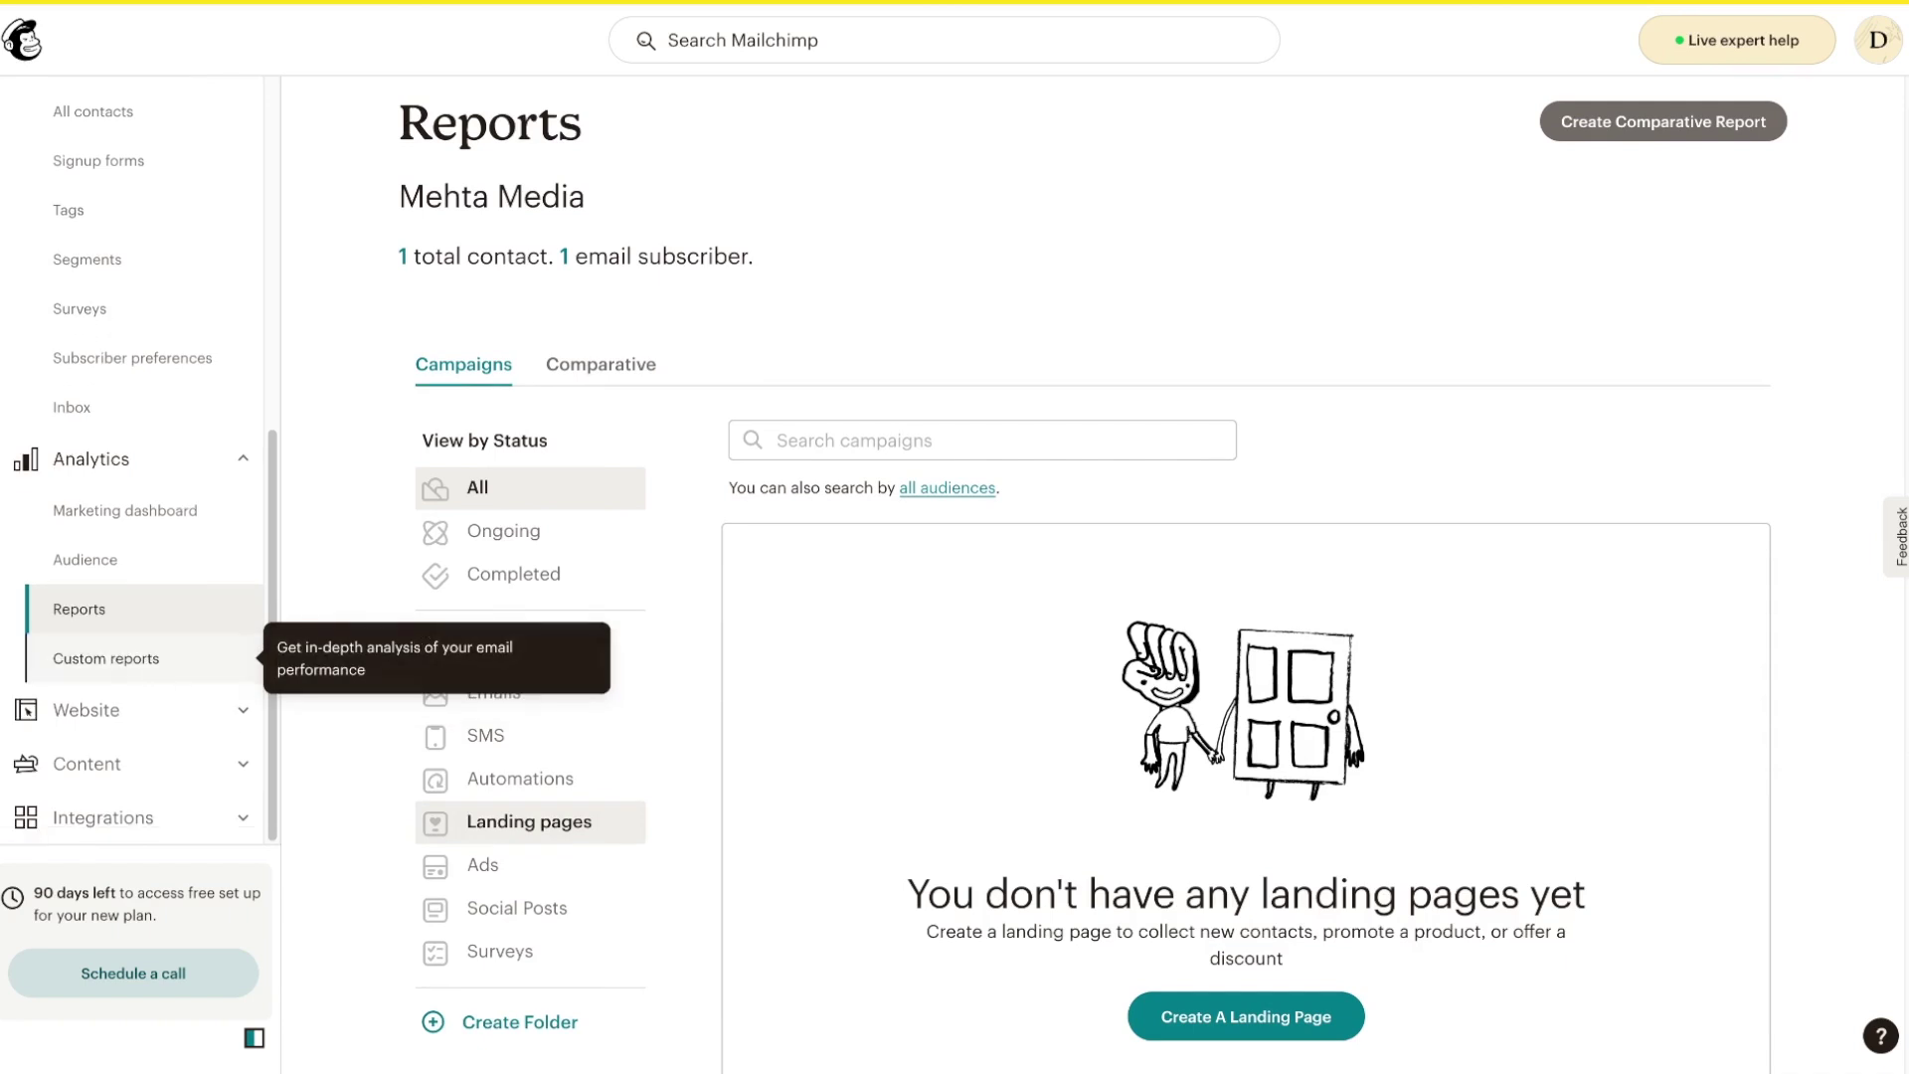
scroll(139, 686, up, 5)
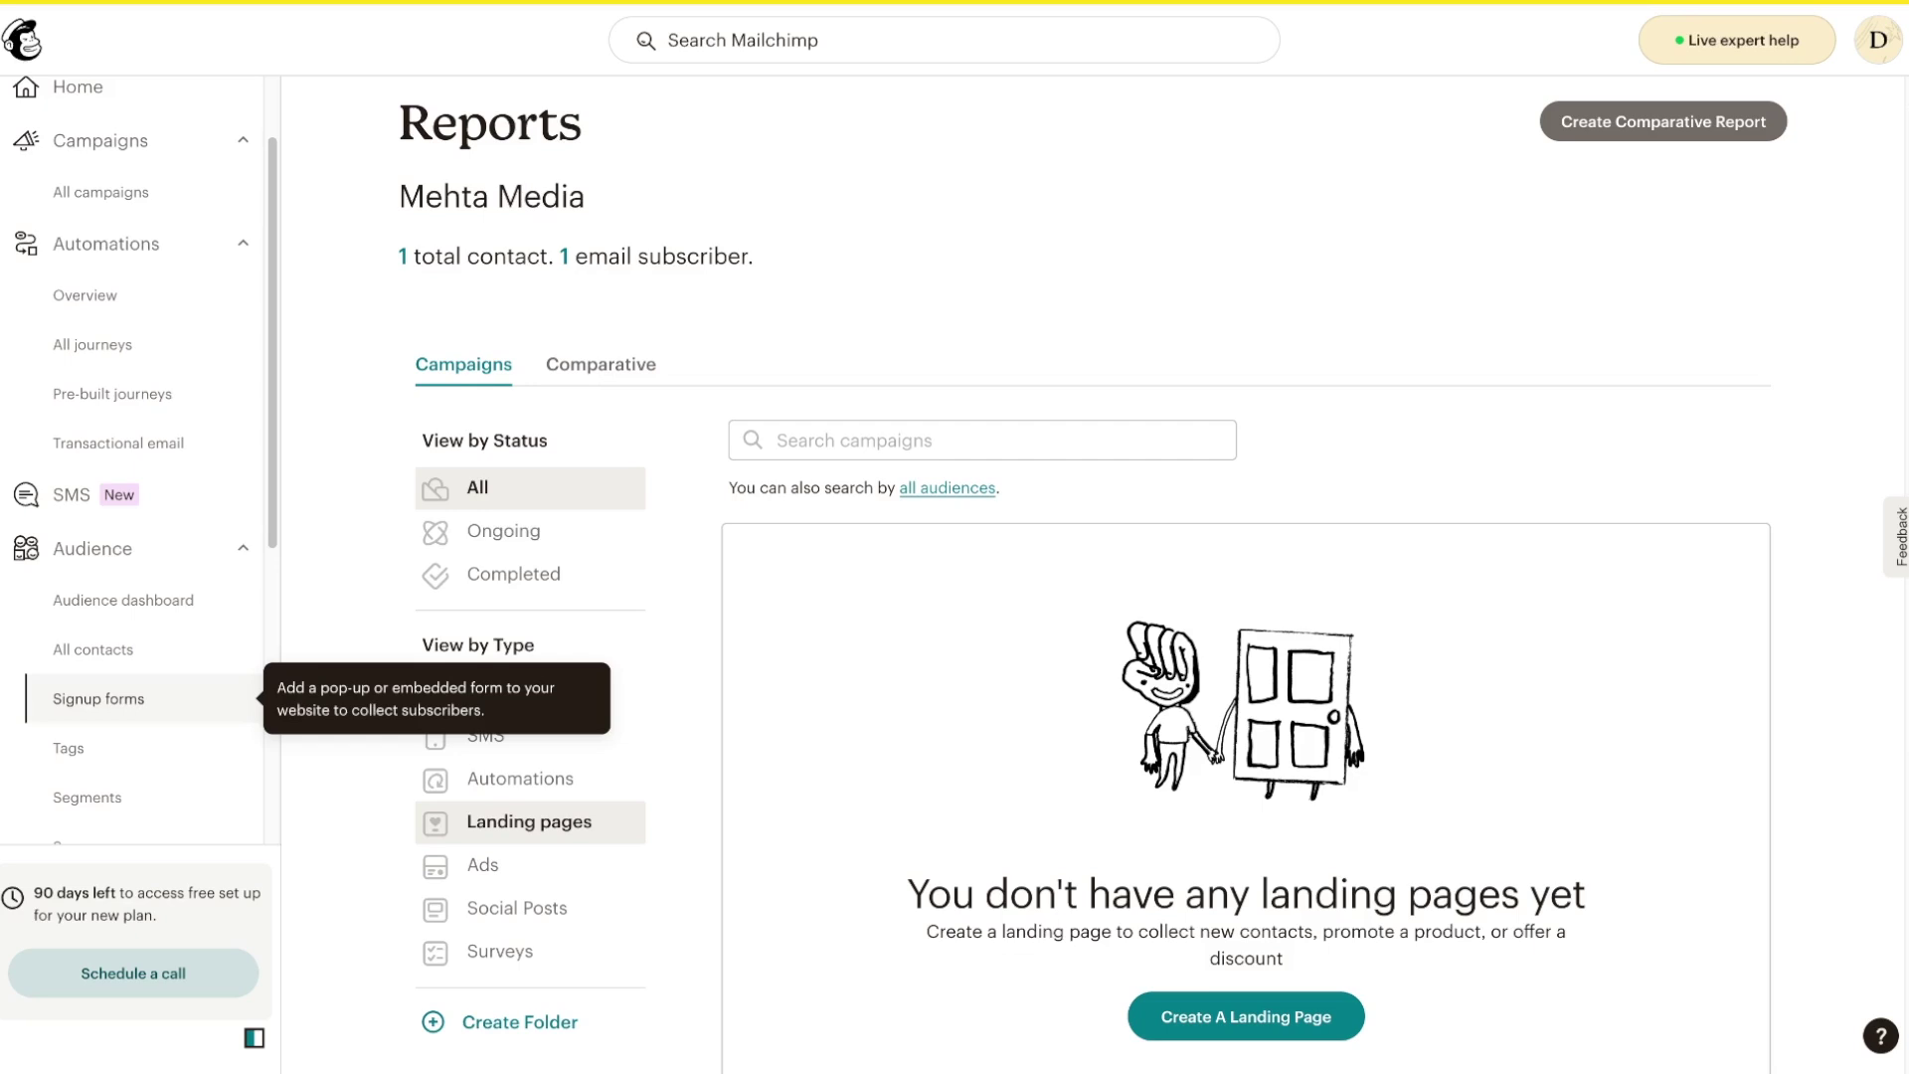